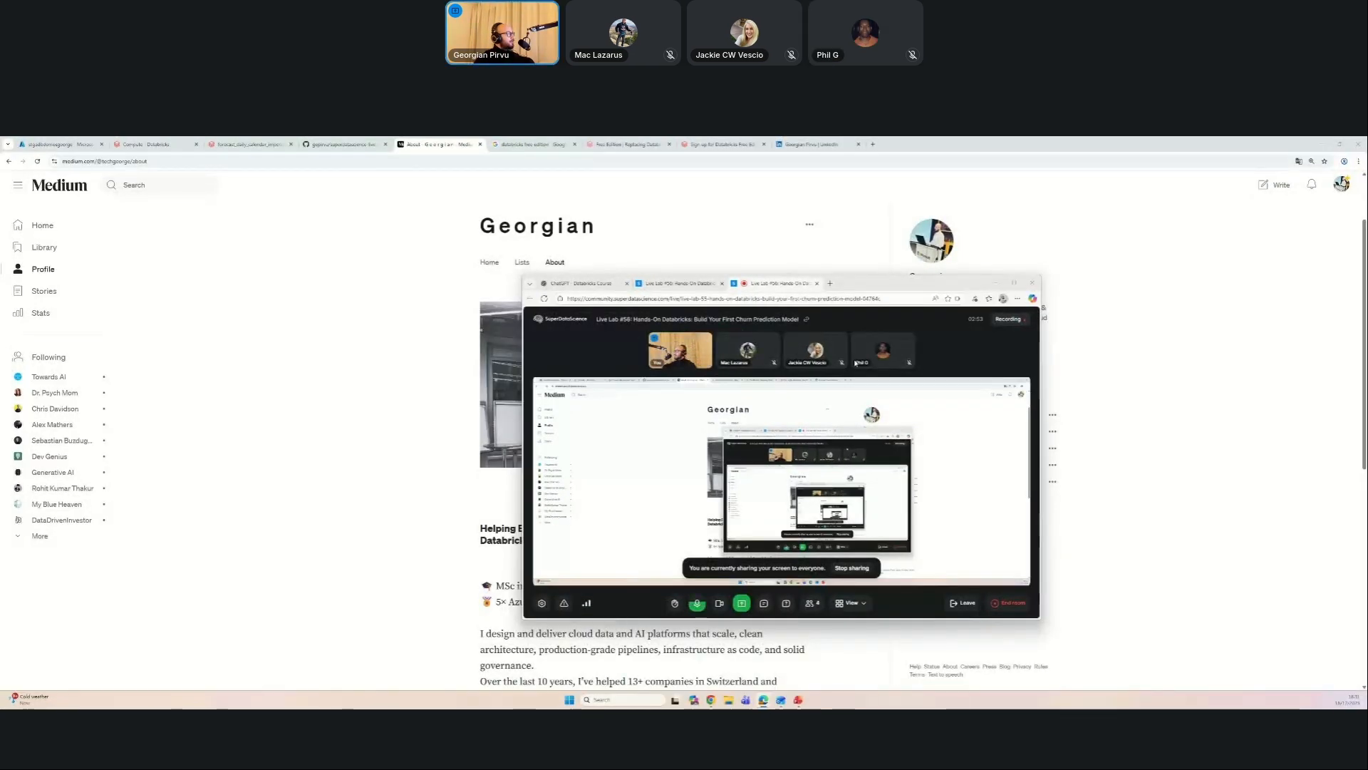
Step: Move the meeting window off the shared screen and check the Databricks compute list before returning to the Medium profile
{"action": "left_click_drag", "start_coordinate": [877, 287], "coordinate": [1363, 197]}
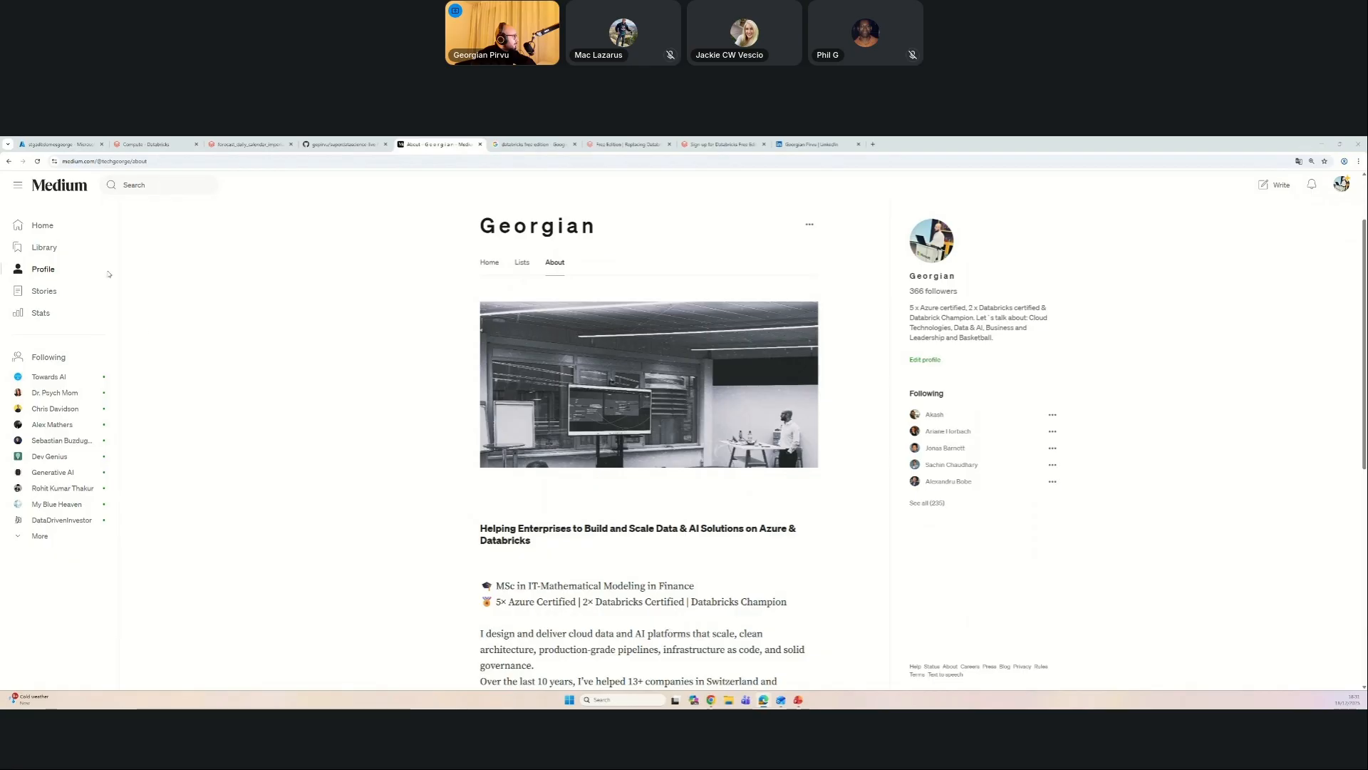
{"action": "left_click", "coordinate": [165, 143]}
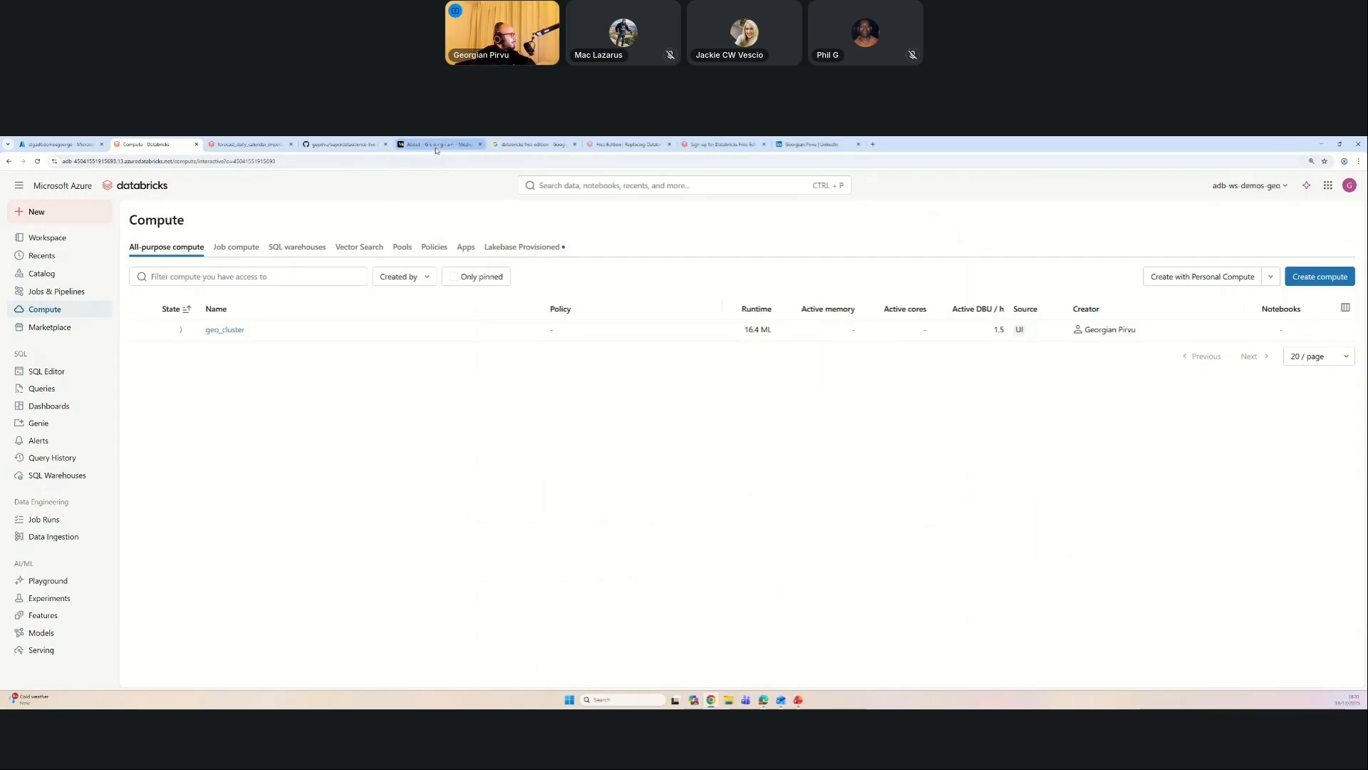
{"action": "mouse_move", "coordinate": [441, 149]}
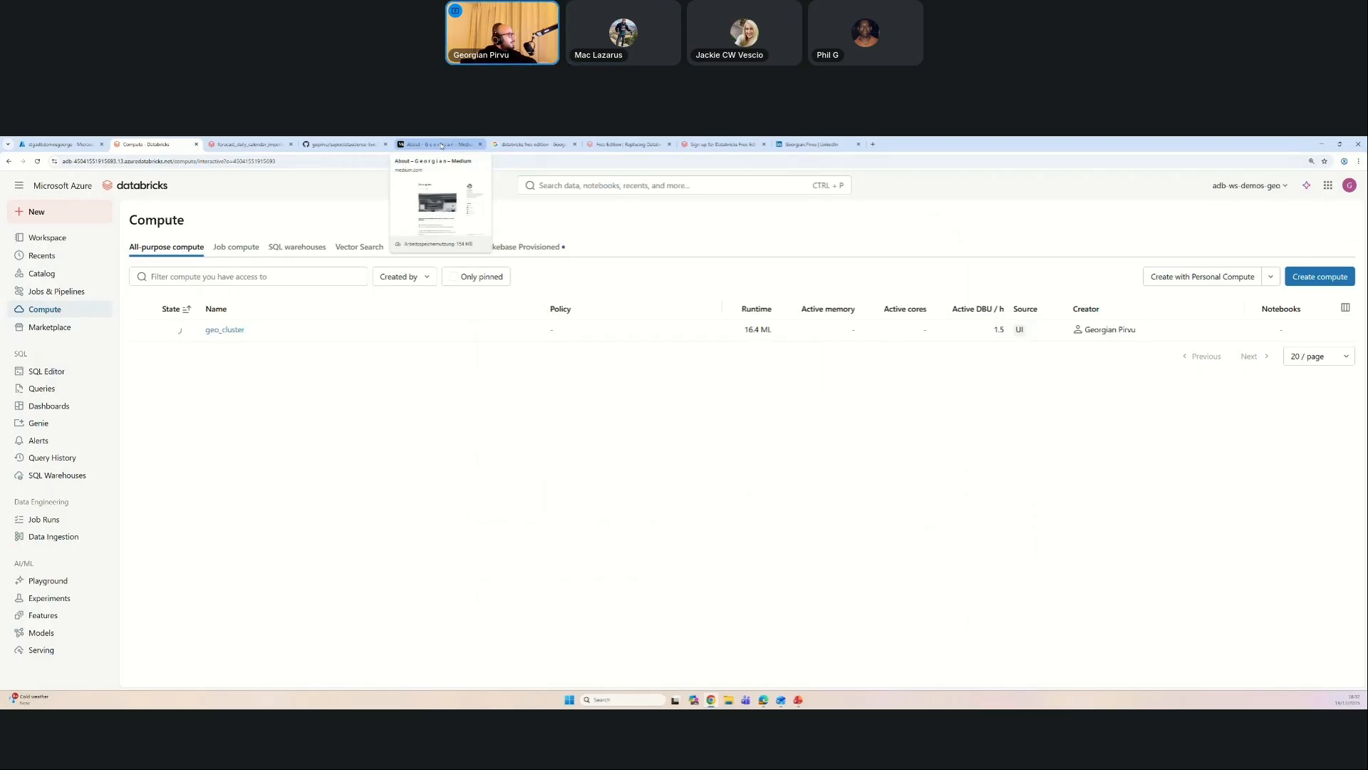
{"action": "left_click", "coordinate": [442, 145]}
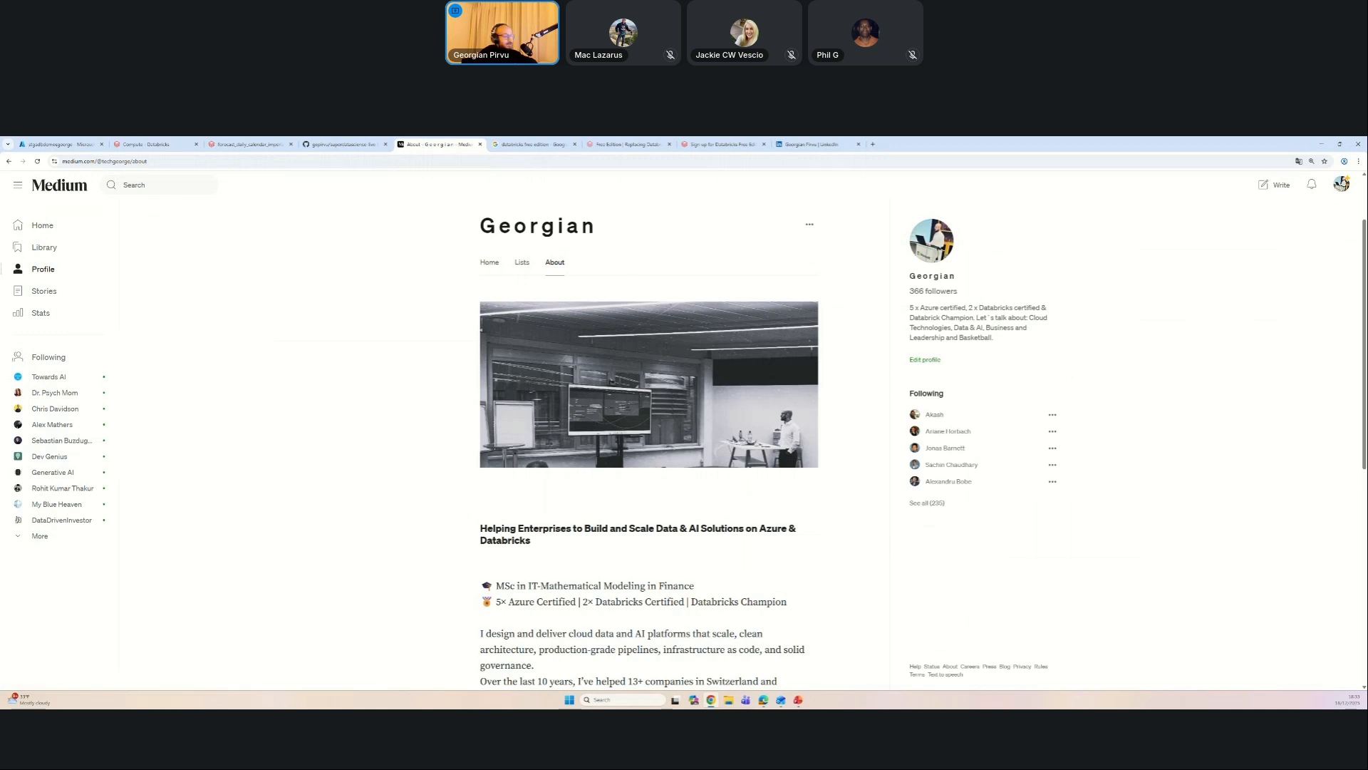
Step: Review the presenter's Medium About page and LinkedIn profile, and close the LinkedIn page
{"action": "left_click_drag", "start_coordinate": [498, 226], "coordinate": [568, 226]}
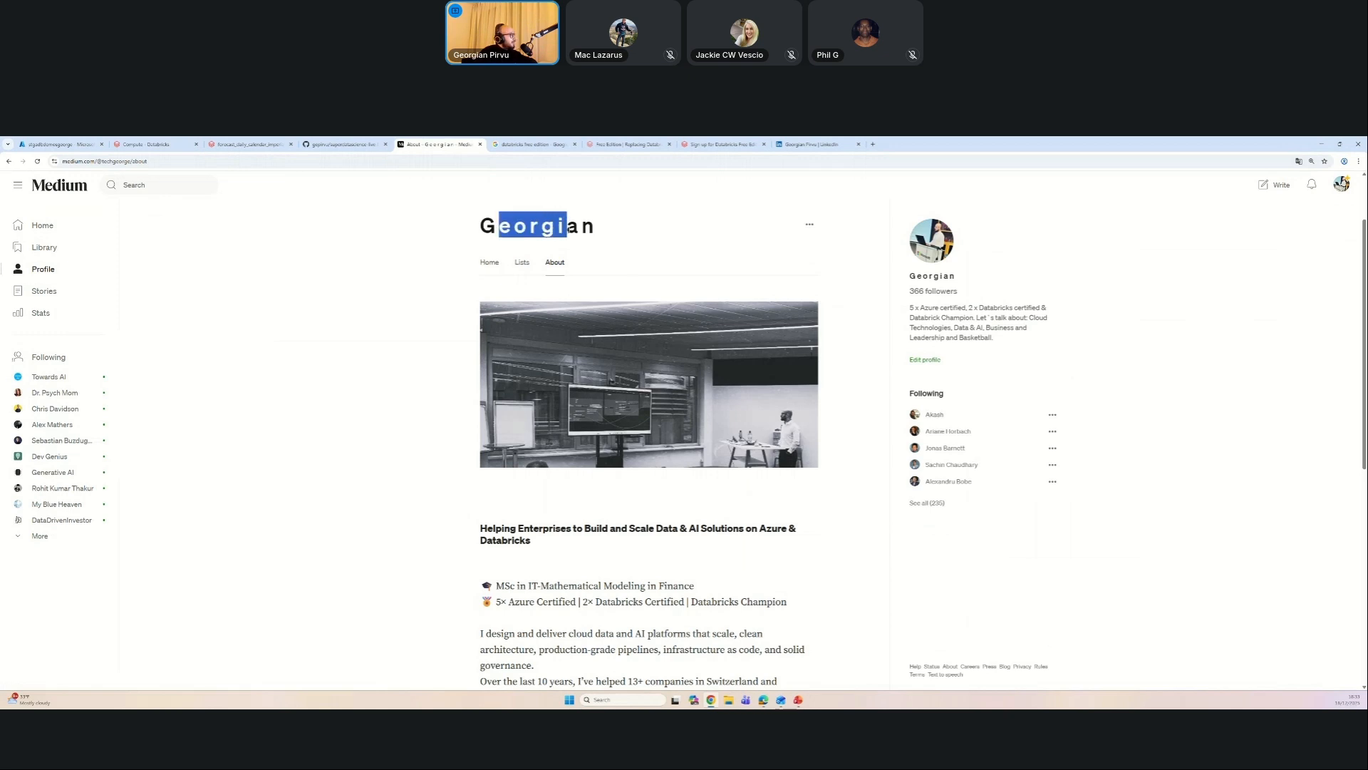
{"action": "left_click", "coordinate": [417, 244]}
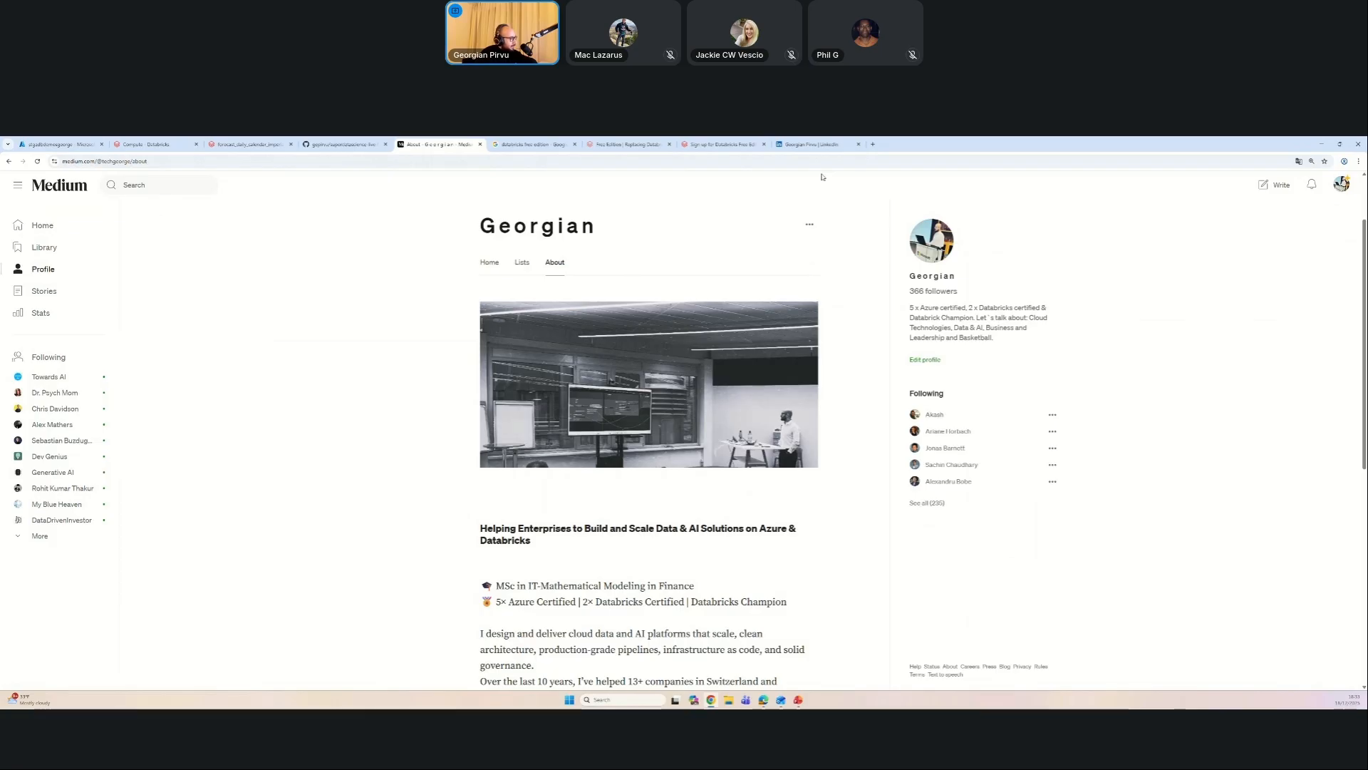
{"action": "scroll", "coordinate": [531, 199], "scroll_direction": "down", "scroll_amount": 2}
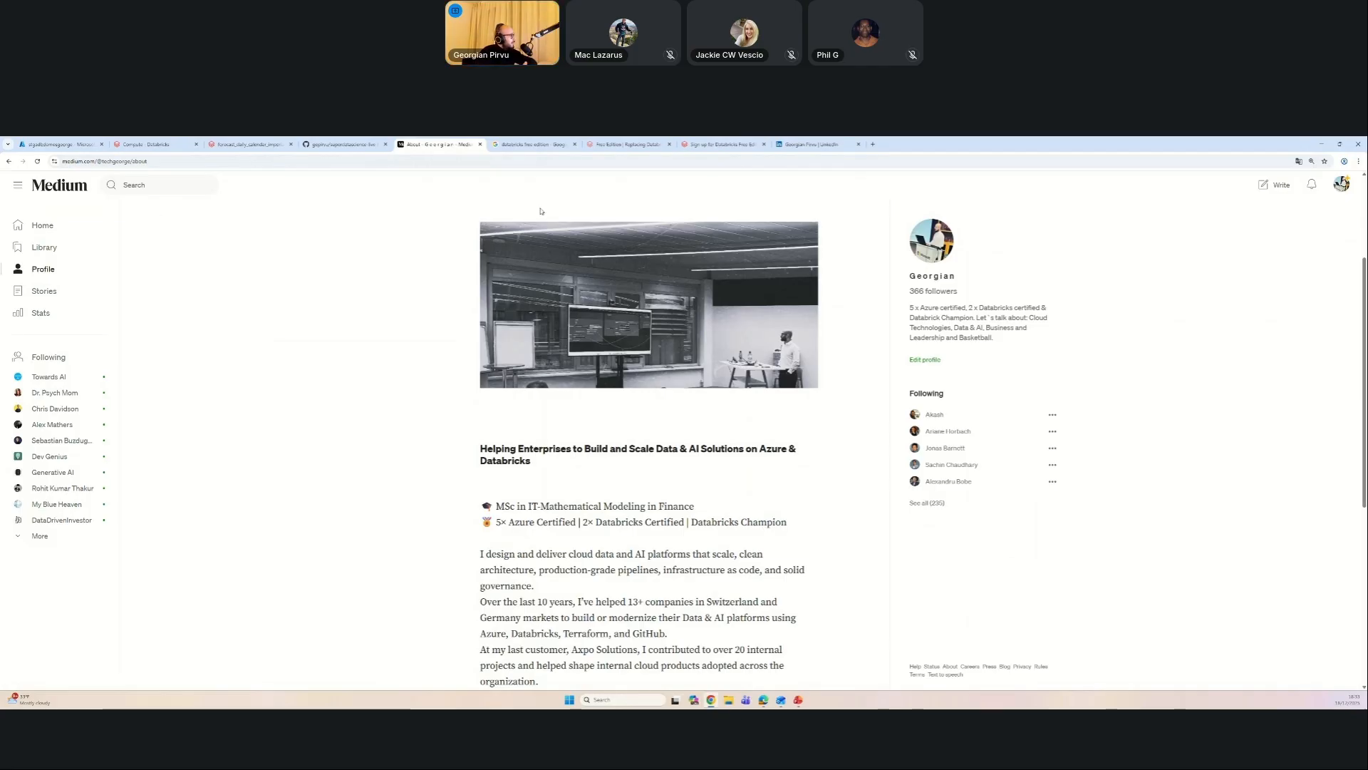
{"action": "scroll", "coordinate": [491, 286], "scroll_direction": "up", "scroll_amount": 1}
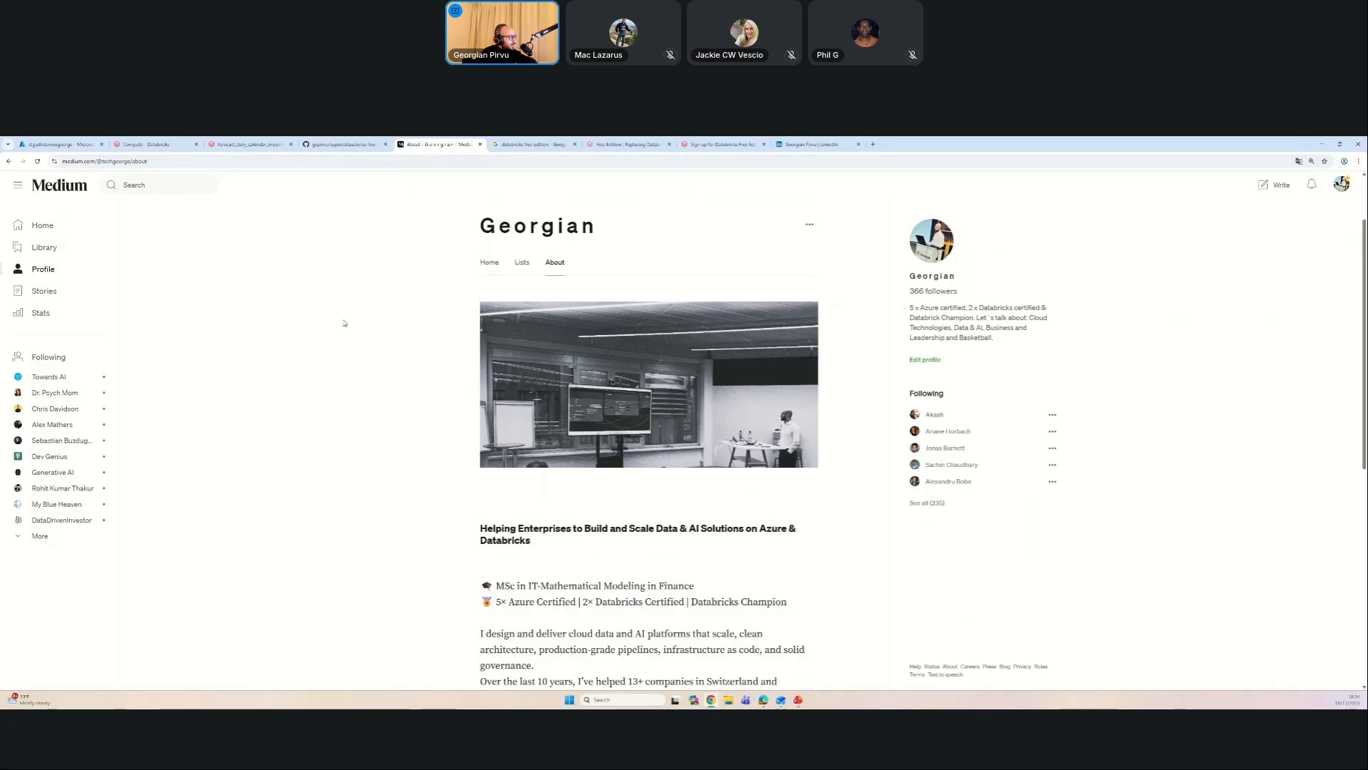
{"action": "left_click", "coordinate": [809, 145]}
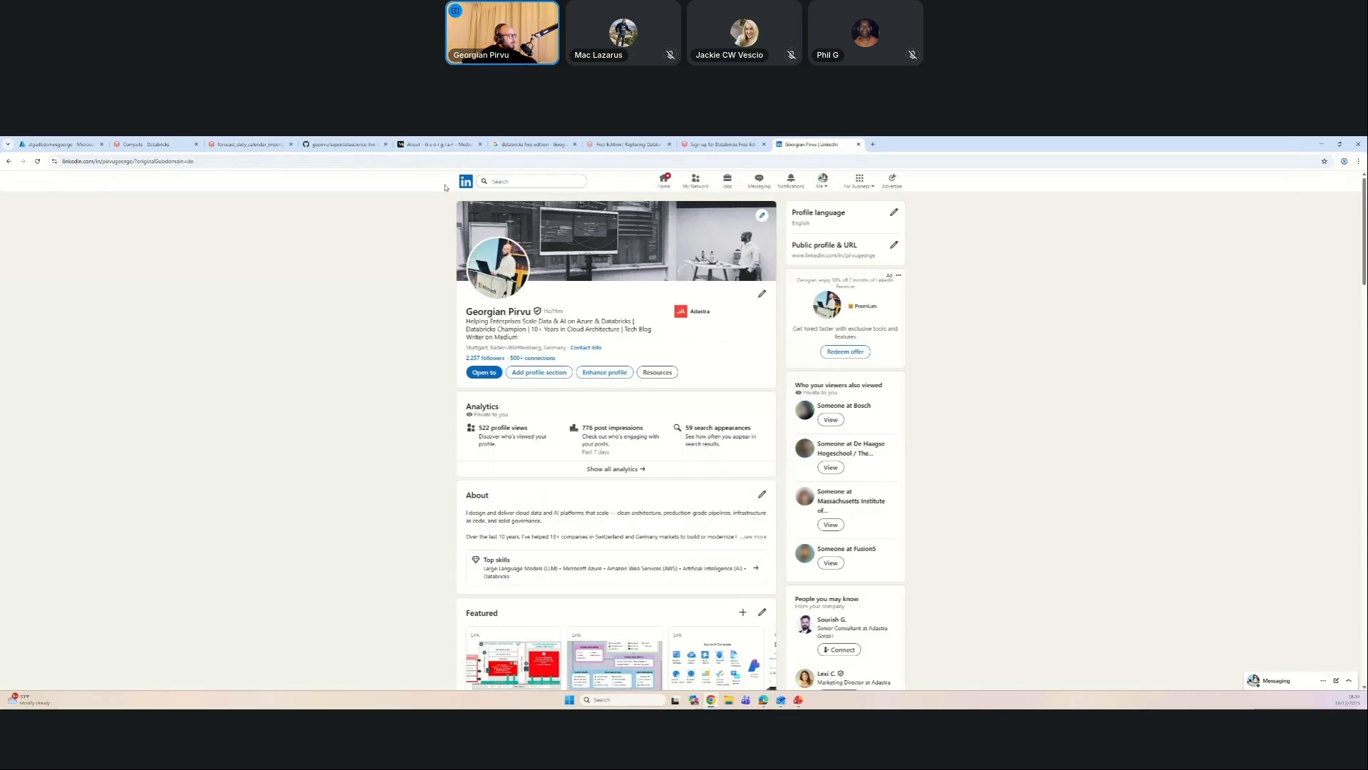
{"action": "left_click", "coordinate": [858, 144]}
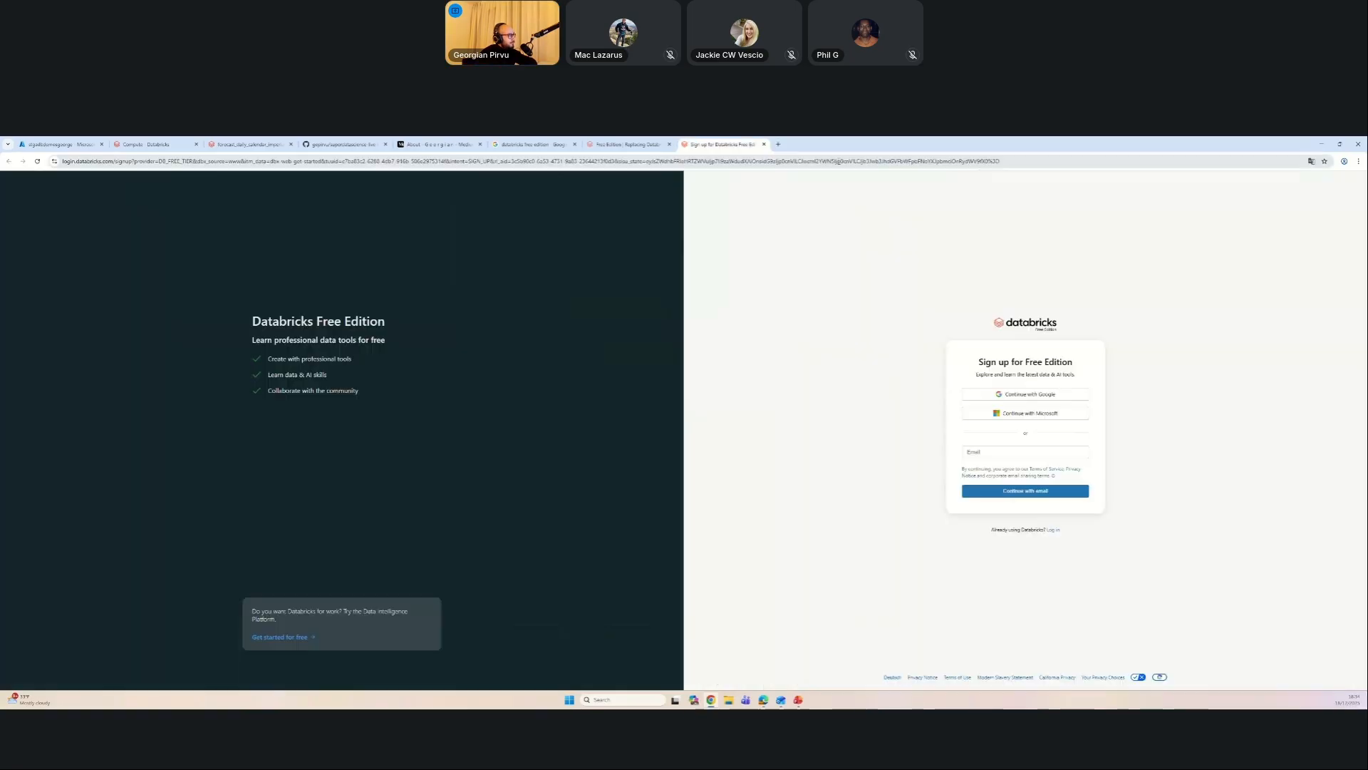
Step: Show the Google results for "databricks free edition" and enlarge the page
{"action": "left_click", "coordinate": [530, 145]}
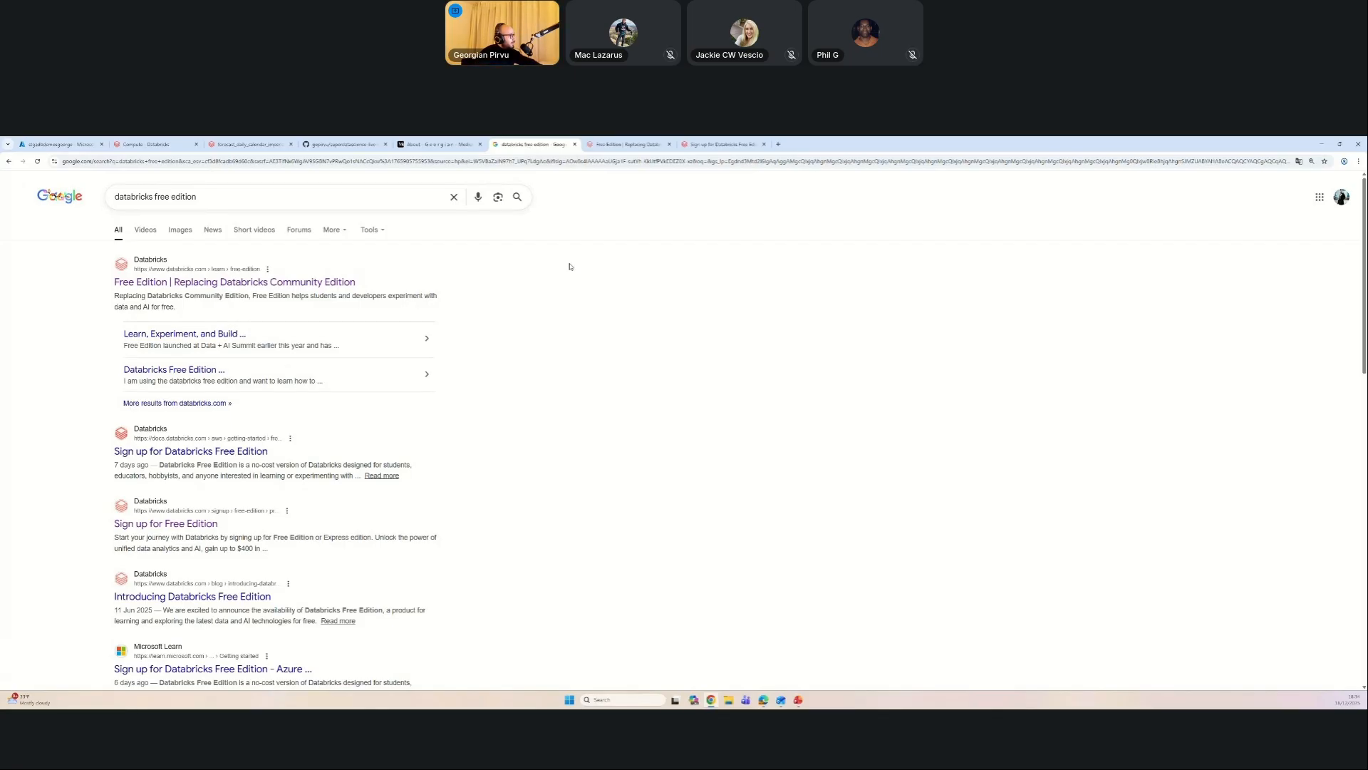
{"action": "key", "text": "ctrl+plus"}
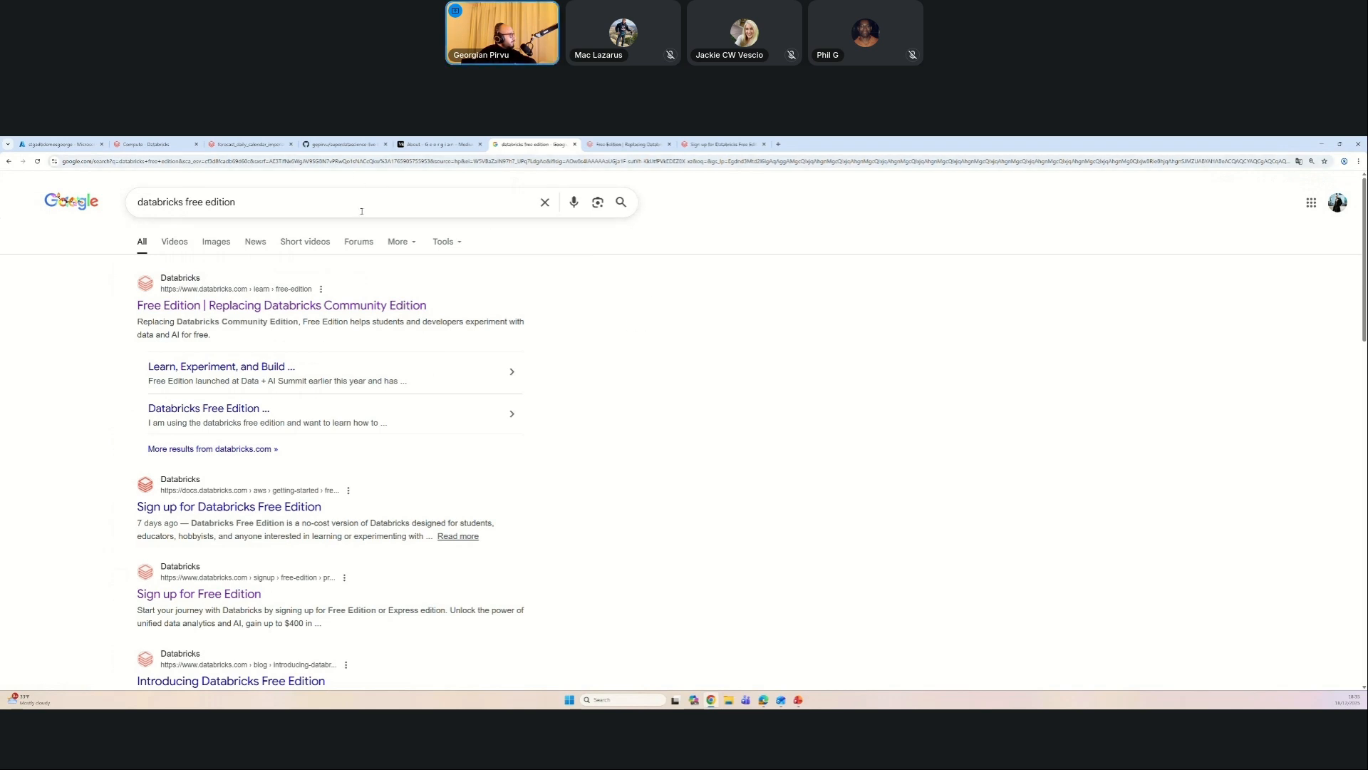
Step: Copy the web address of the GitHub repository superdatascience-live-lab56 and switch to the meeting window
{"action": "left_click", "coordinate": [342, 143]}
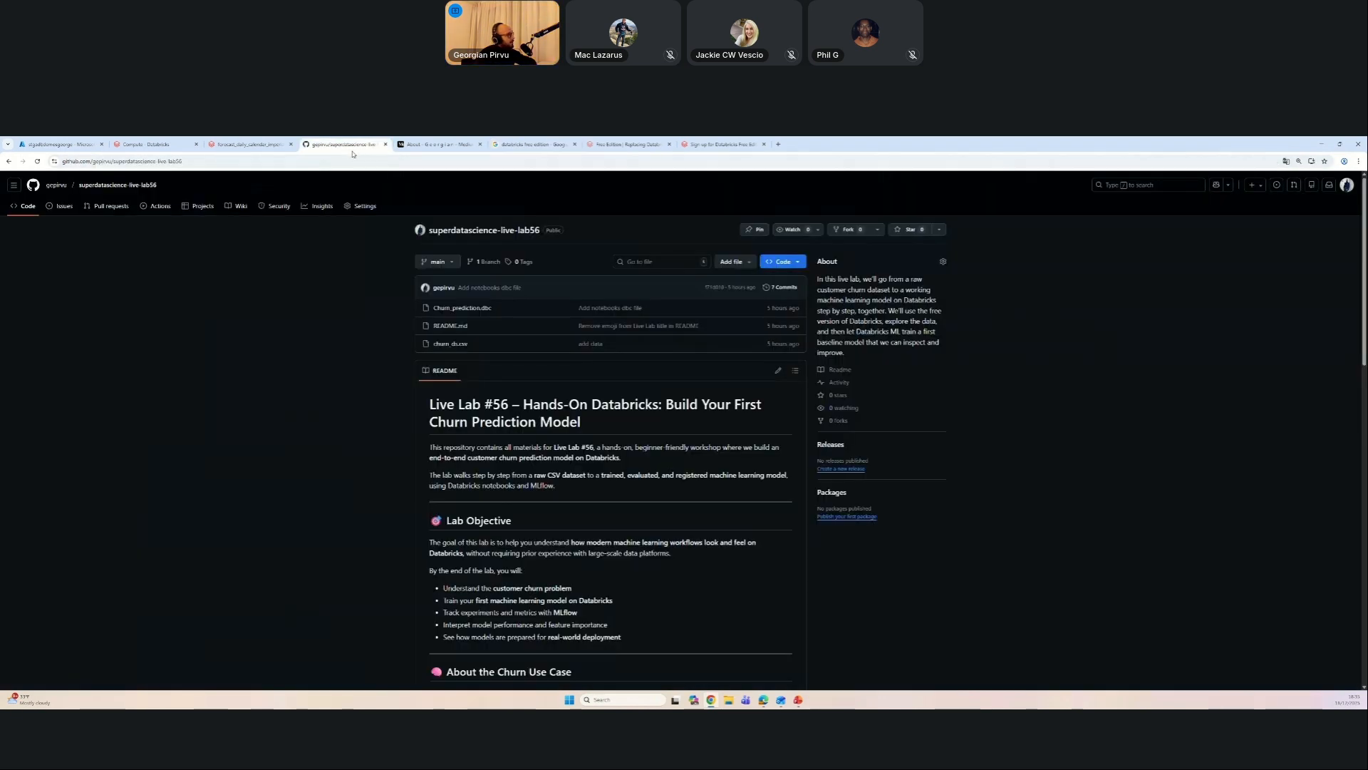
{"action": "left_click", "coordinate": [368, 161]}
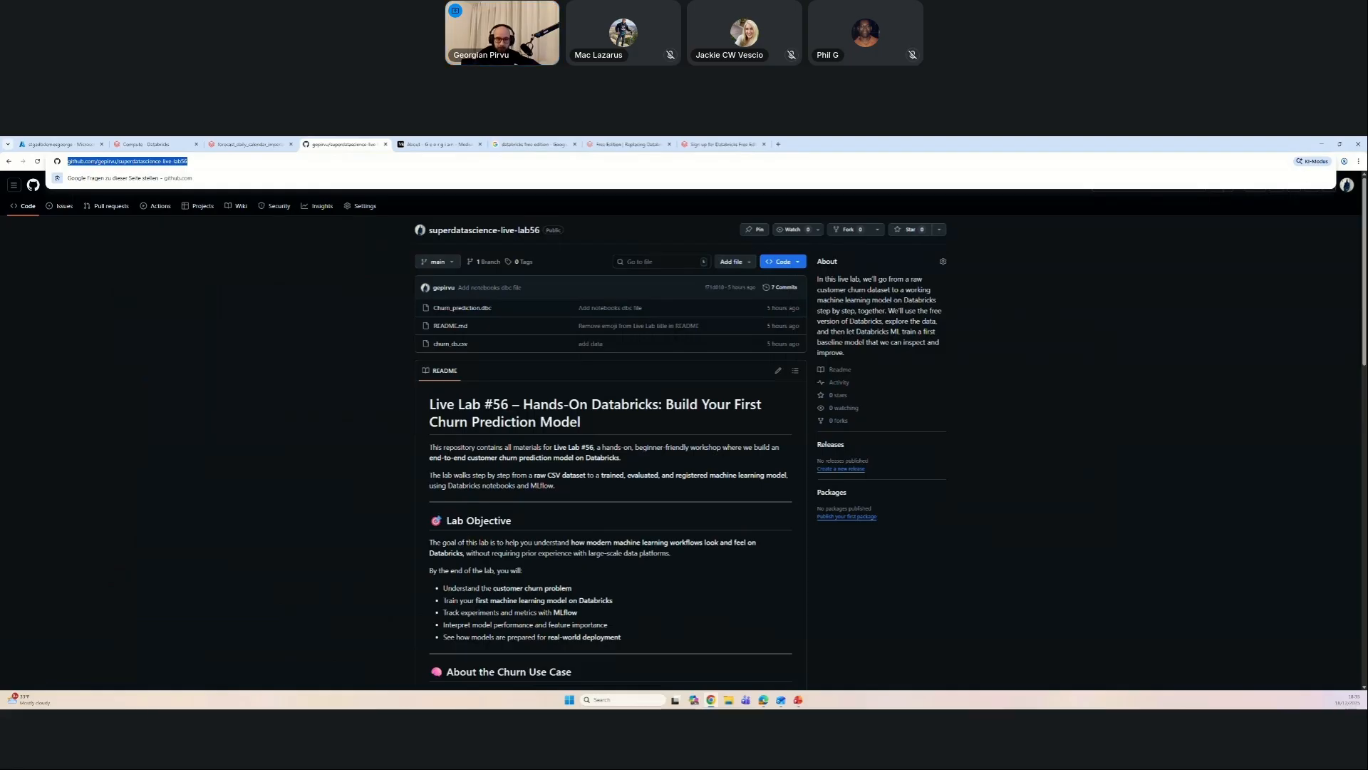
{"action": "key", "text": "ctrl+c"}
{"action": "key", "text": "alt+Tab"}
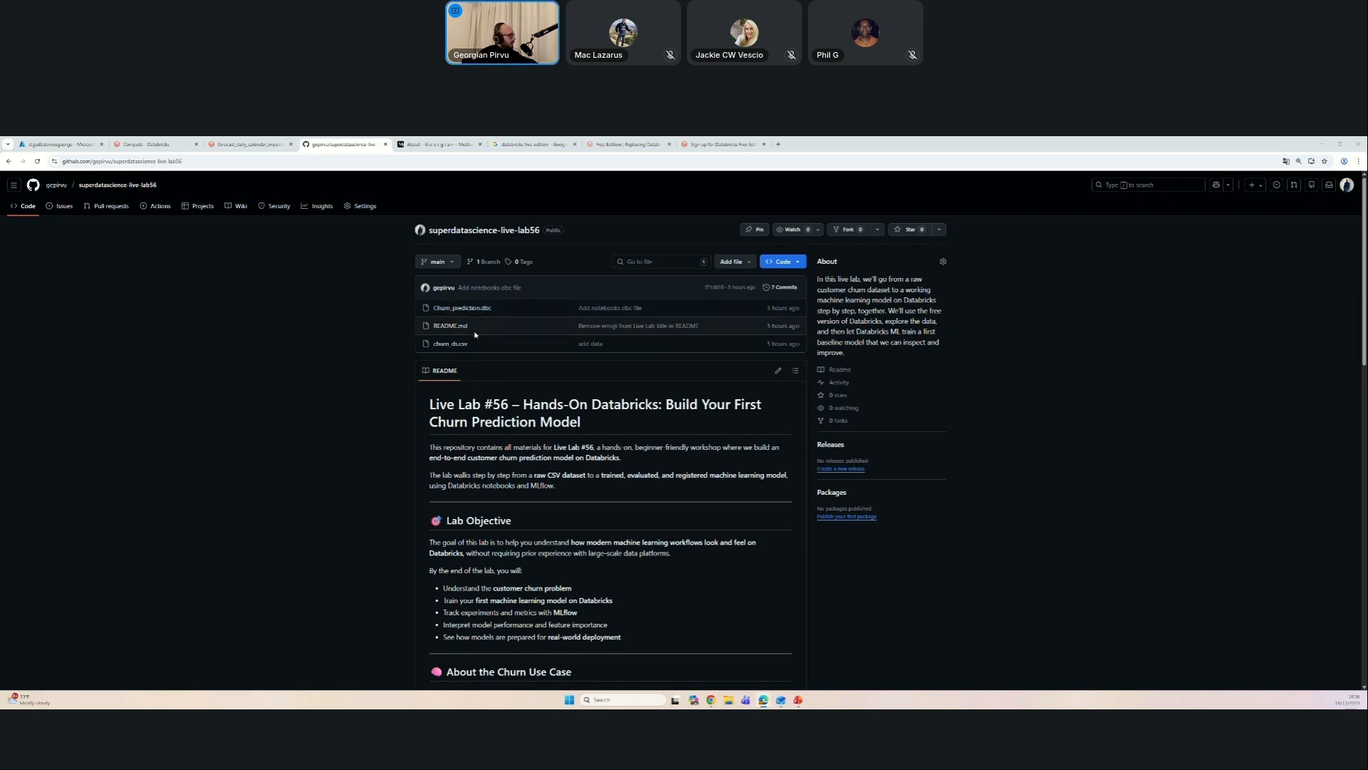
Step: Look through the Google results for "databricks free edition" for the Free Edition sign-up pages
{"action": "left_click", "coordinate": [533, 144]}
{"action": "left_click_drag", "start_coordinate": [152, 204], "coordinate": [212, 204]}
{"action": "left_click", "coordinate": [223, 204]}
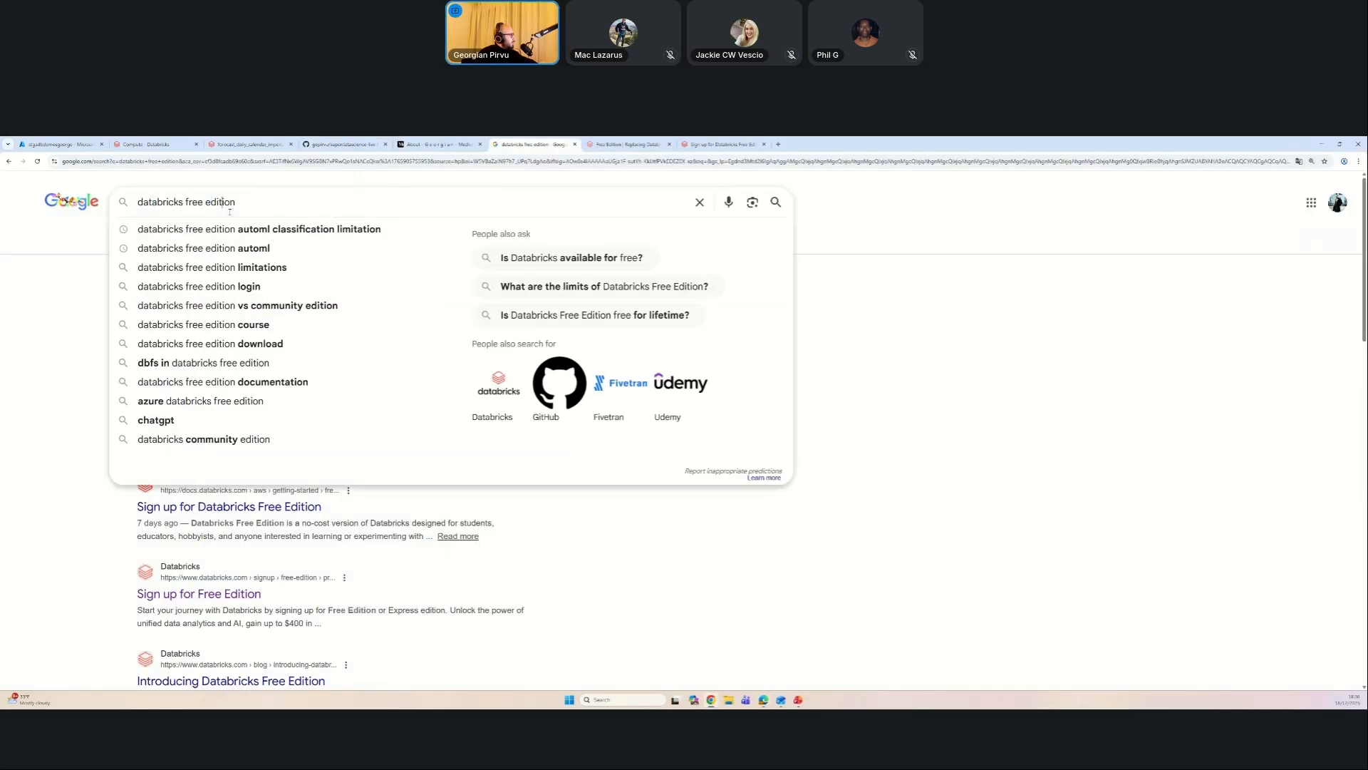
{"action": "left_click", "coordinate": [883, 454]}
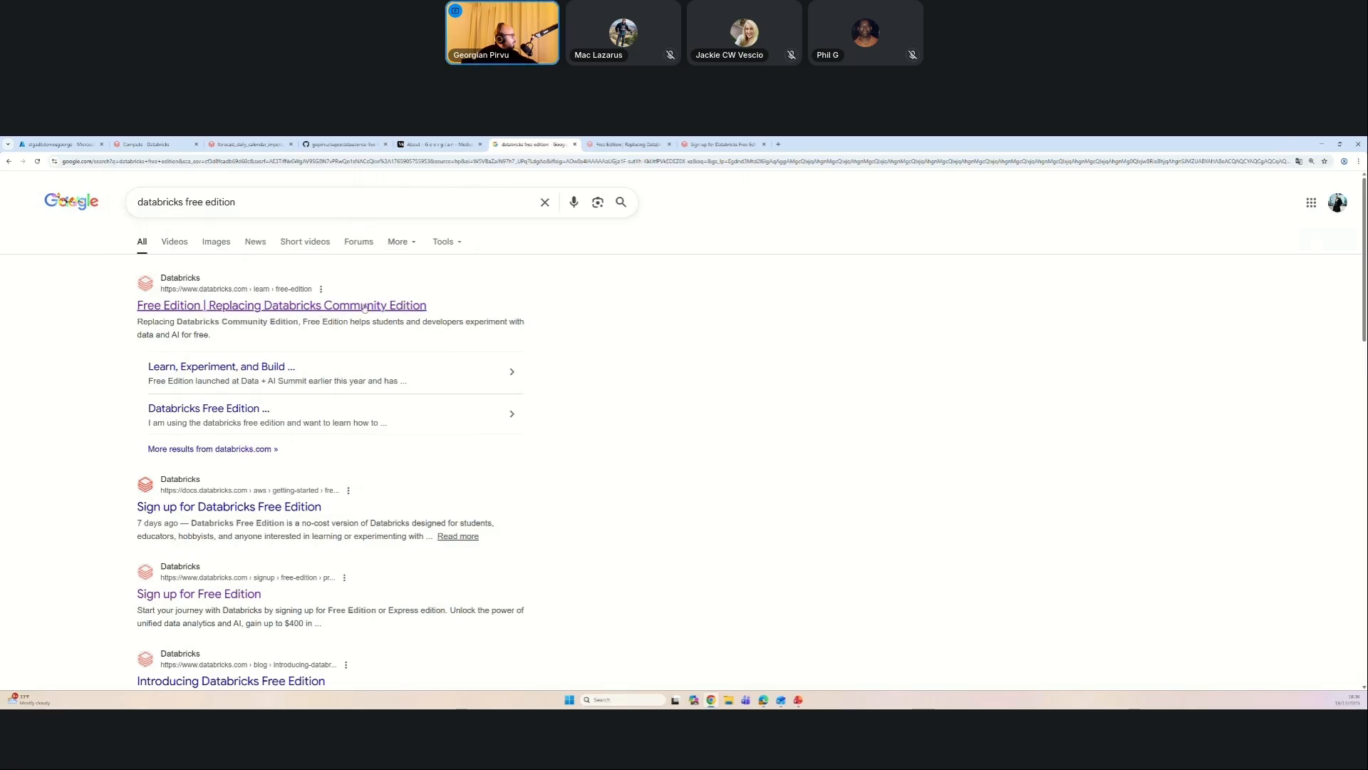
{"action": "scroll", "coordinate": [408, 312], "scroll_direction": "down", "scroll_amount": 2}
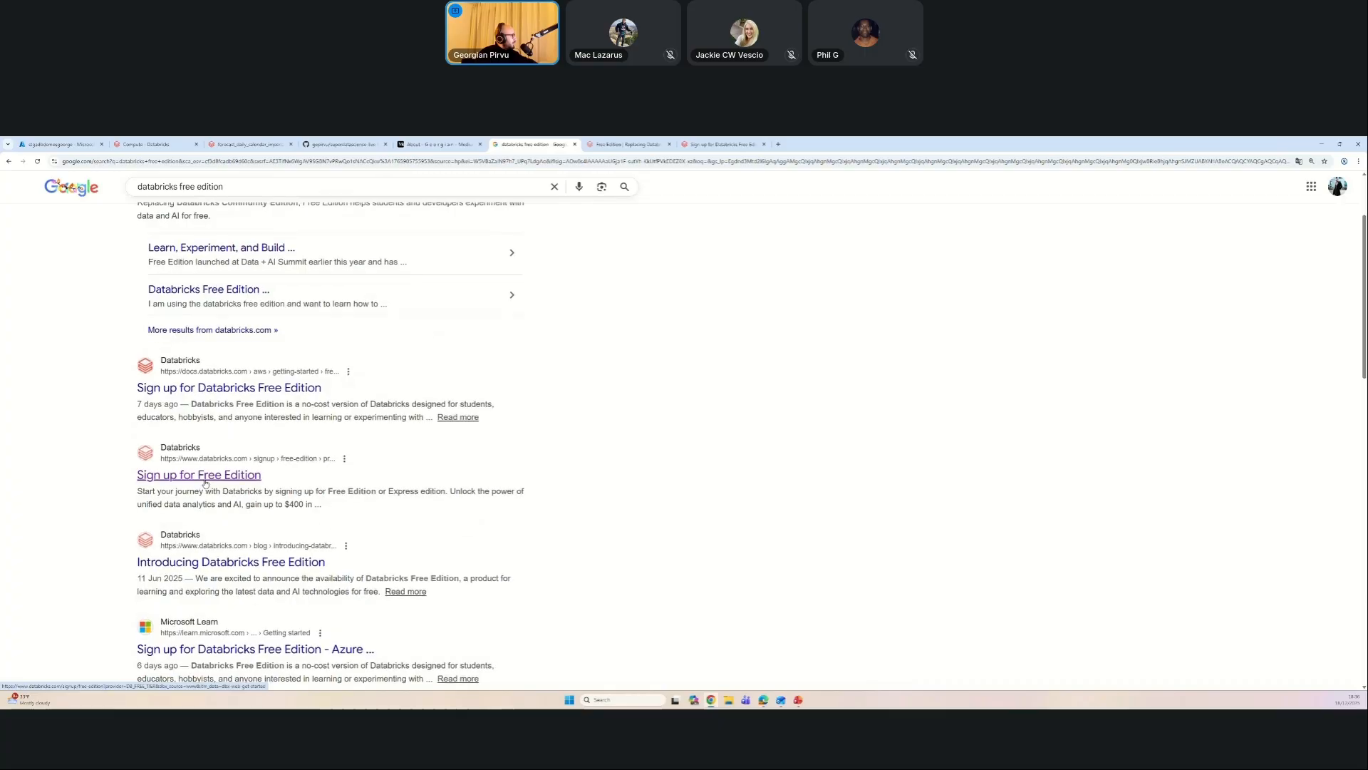
{"action": "scroll", "coordinate": [200, 483], "scroll_direction": "up", "scroll_amount": 3}
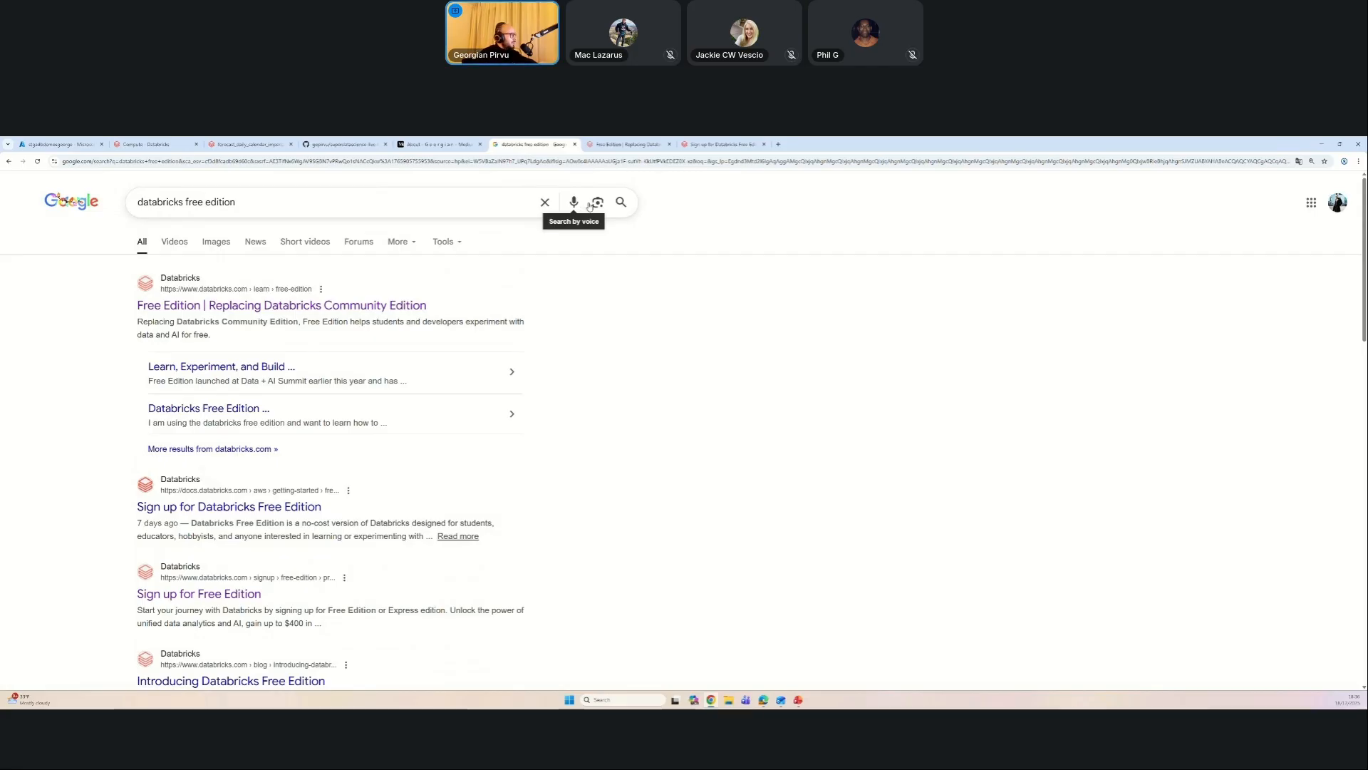
Step: Open the search result "Free Edition | Replacing Databricks Community Edition" in a new tab
{"action": "right_click", "coordinate": [423, 308]}
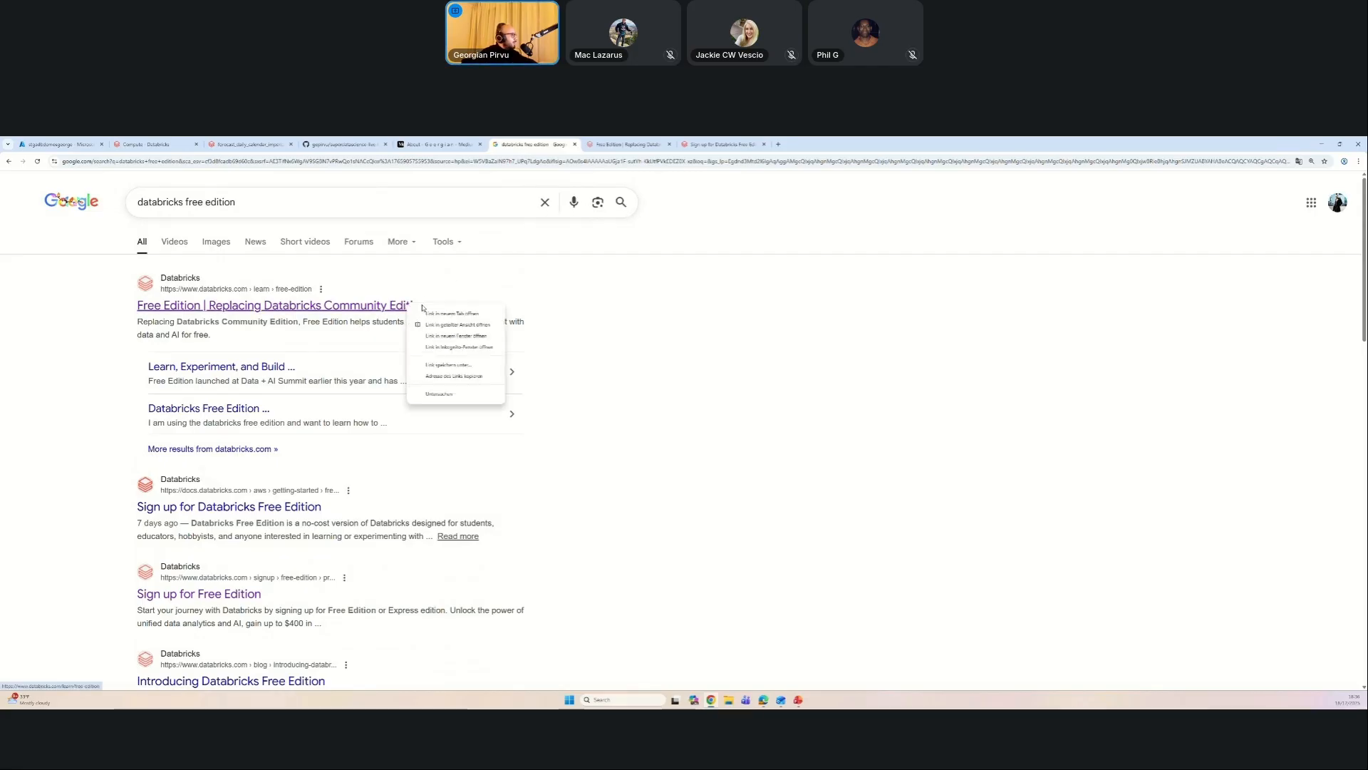
{"action": "key", "text": "Escape"}
{"action": "right_click", "coordinate": [423, 308]}
{"action": "left_click", "coordinate": [452, 313]}
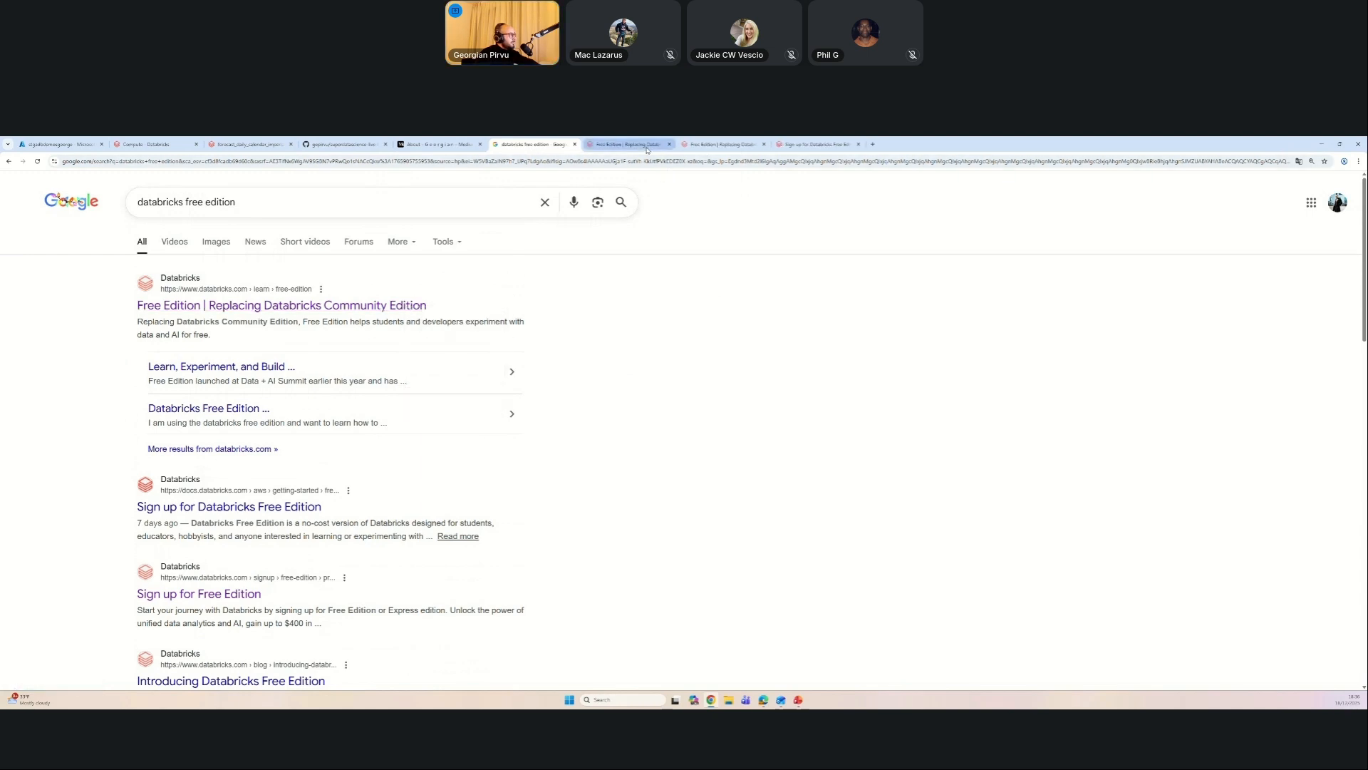
Step: Enlarge the Databricks Free Edition page, go to its sign-up form and activate the email field
{"action": "left_click", "coordinate": [647, 146]}
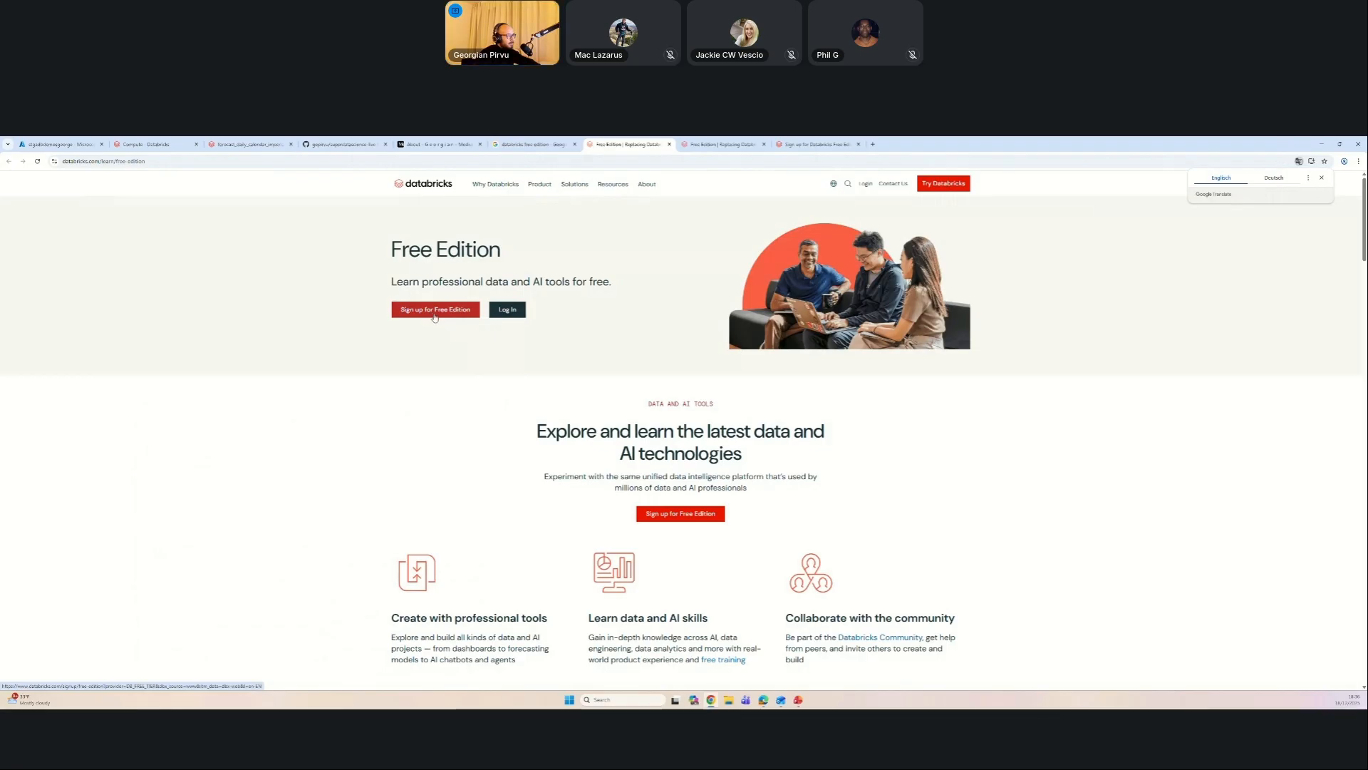
{"action": "key", "text": "ctrl+plus"}
{"action": "key", "text": "ctrl+plus"}
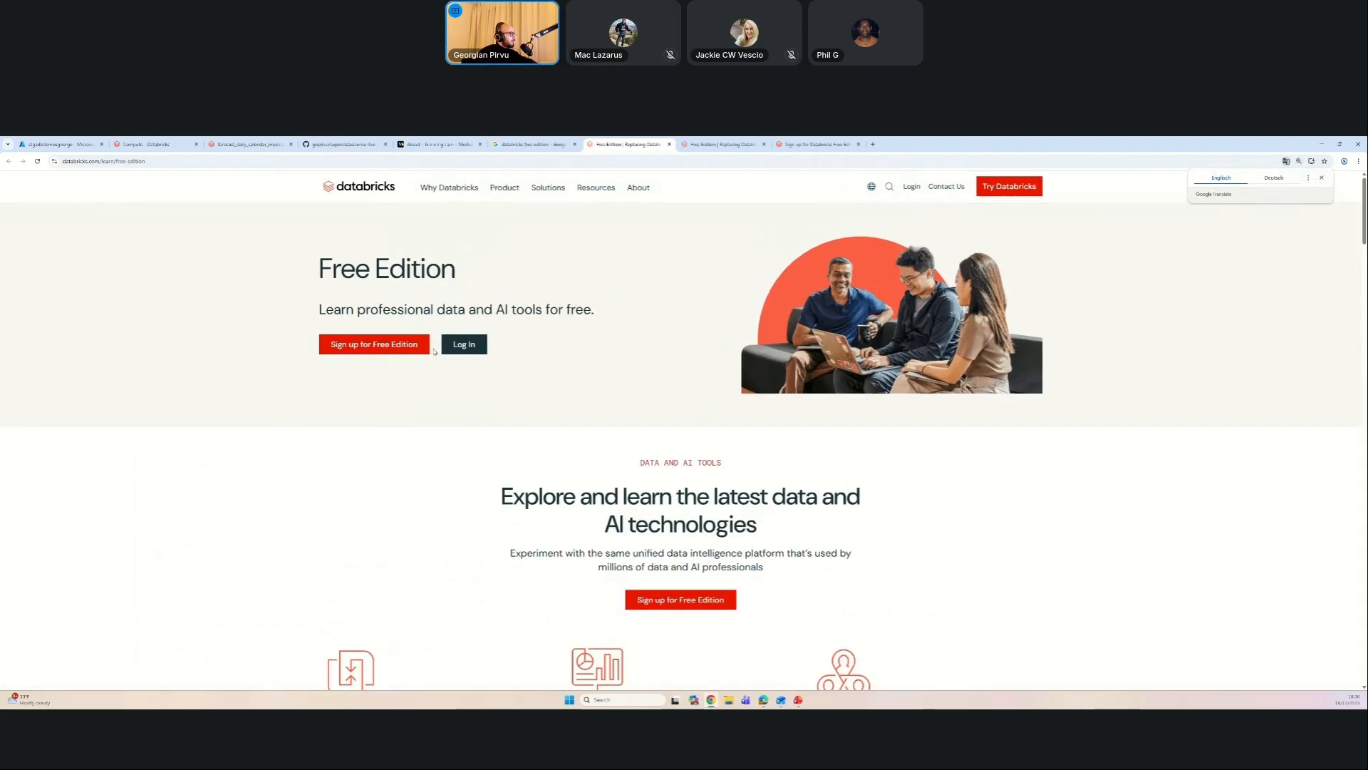
{"action": "key", "text": "ctrl+plus"}
{"action": "key", "text": "ctrl+minus"}
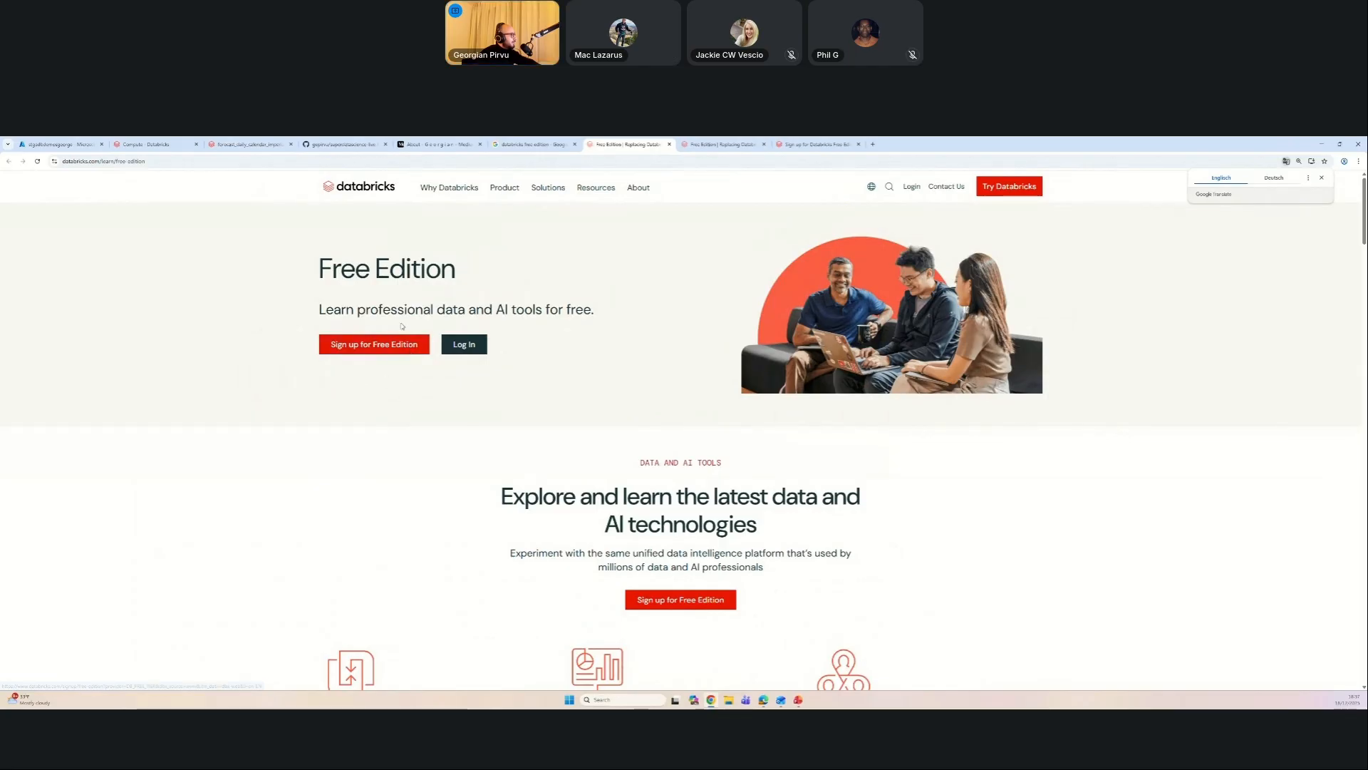
{"action": "left_click", "coordinate": [352, 351]}
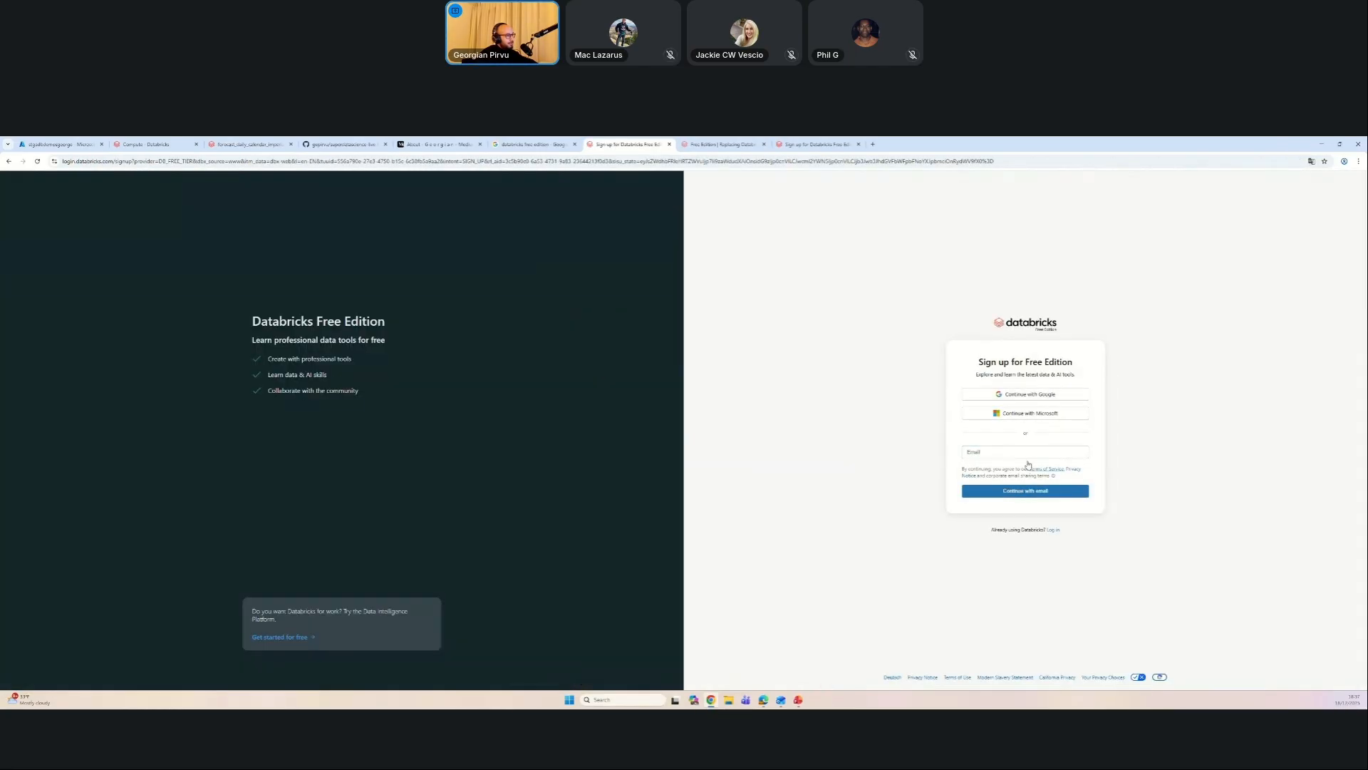
{"action": "left_click", "coordinate": [1017, 453]}
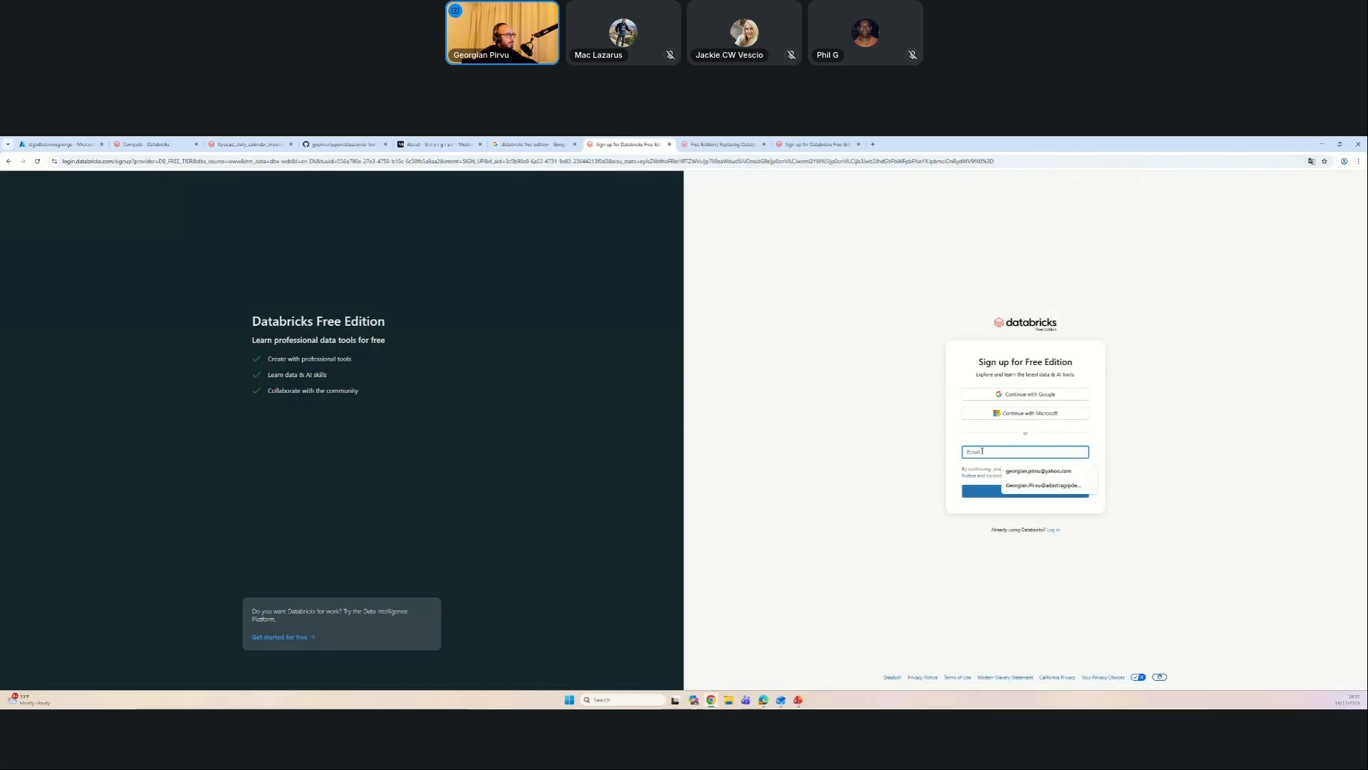
Step: Switch to Outlook, point out the account verification code in the Databricks email, and return to the sign-up page
{"action": "left_click", "coordinate": [780, 701]}
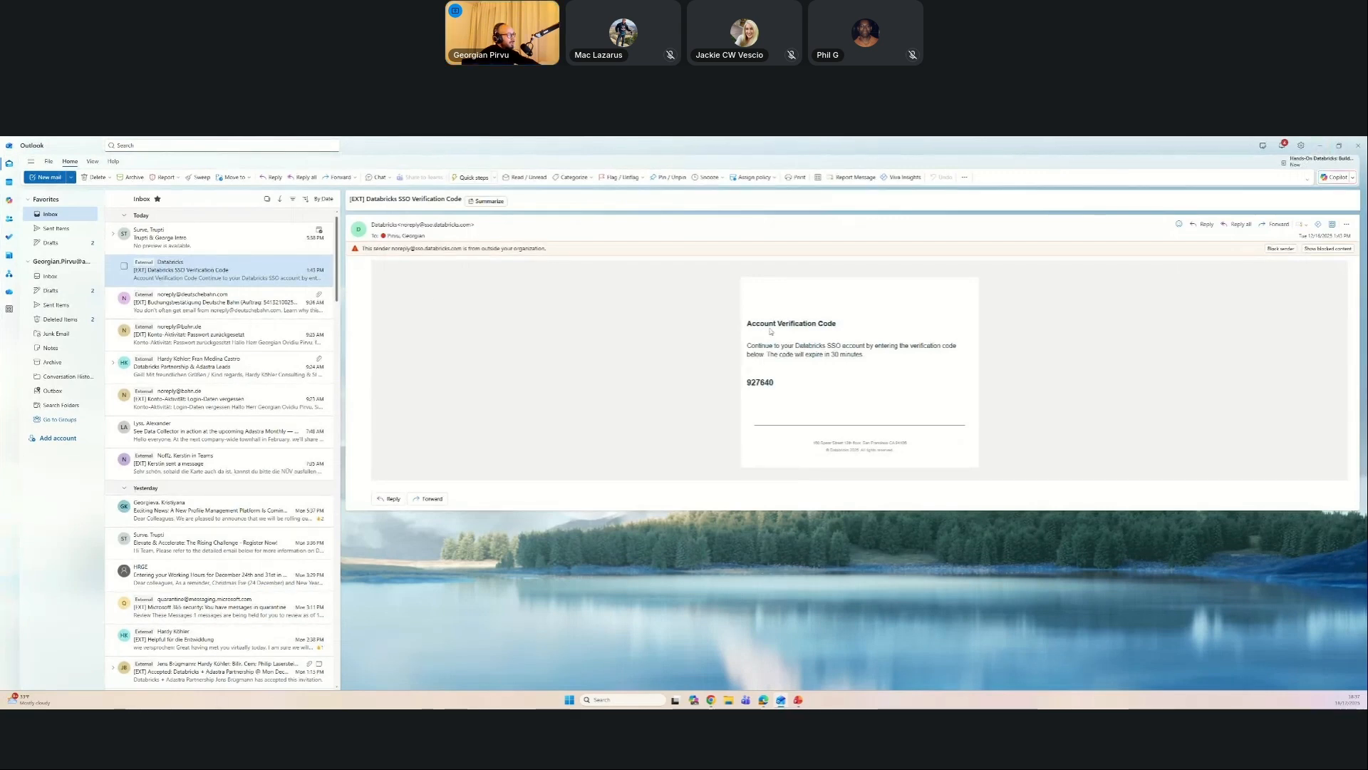
{"action": "left_click_drag", "start_coordinate": [751, 383], "coordinate": [776, 404]}
{"action": "left_click", "coordinate": [752, 383]}
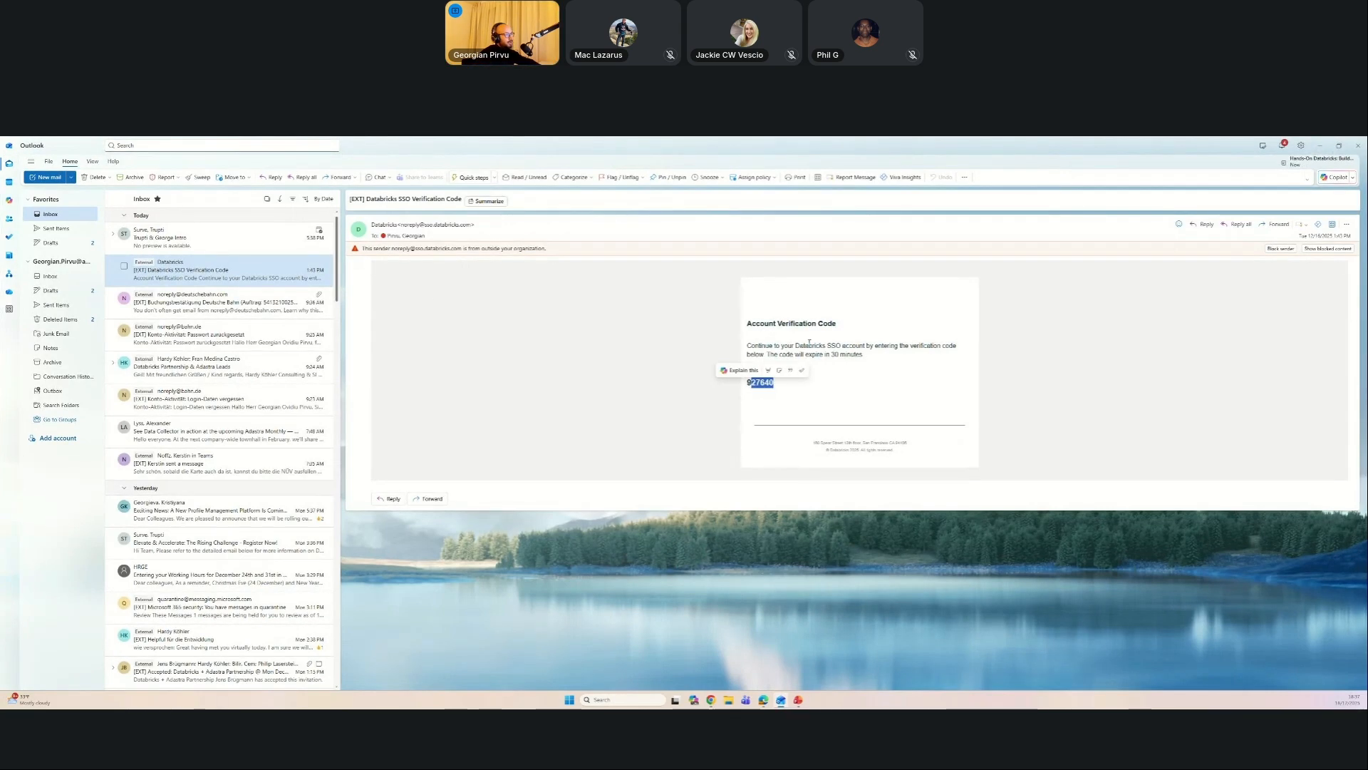
{"action": "left_click", "coordinate": [746, 390]}
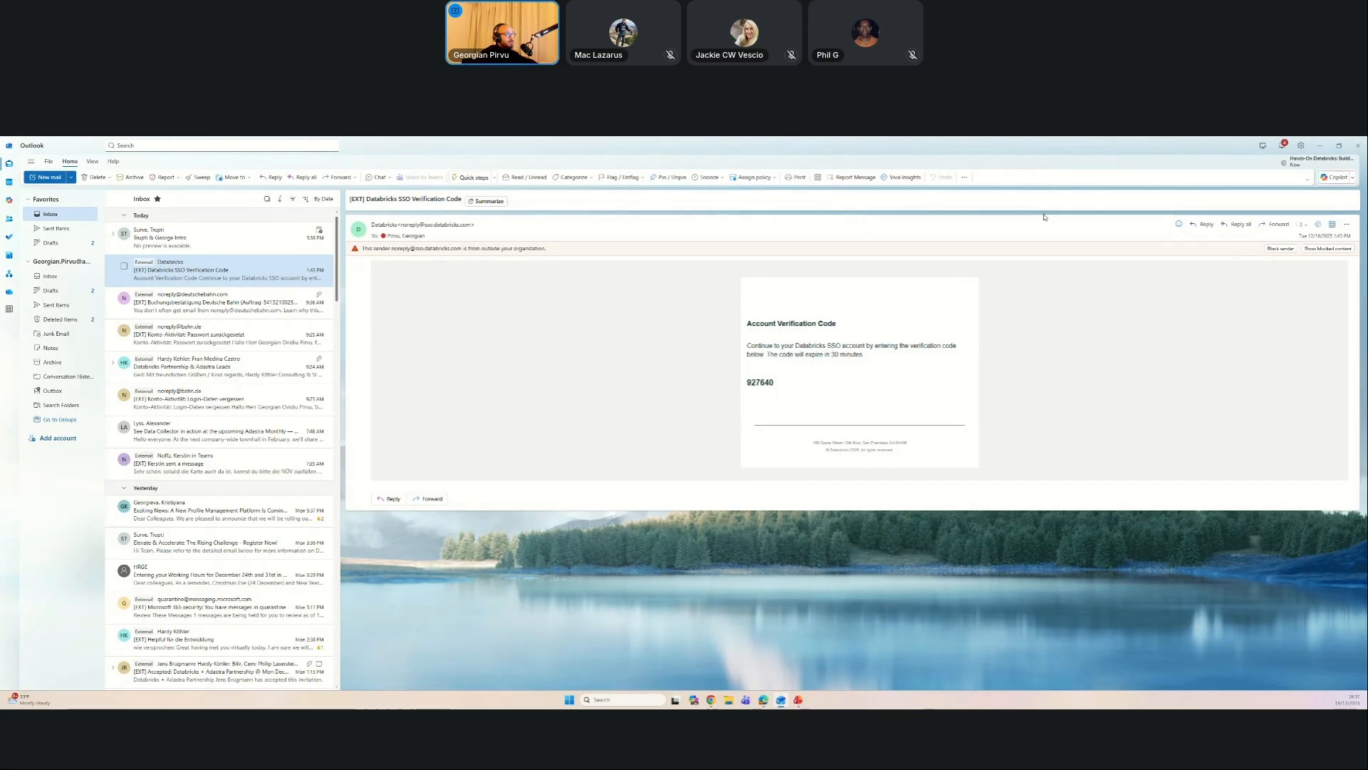
{"action": "key", "text": "alt+Tab"}
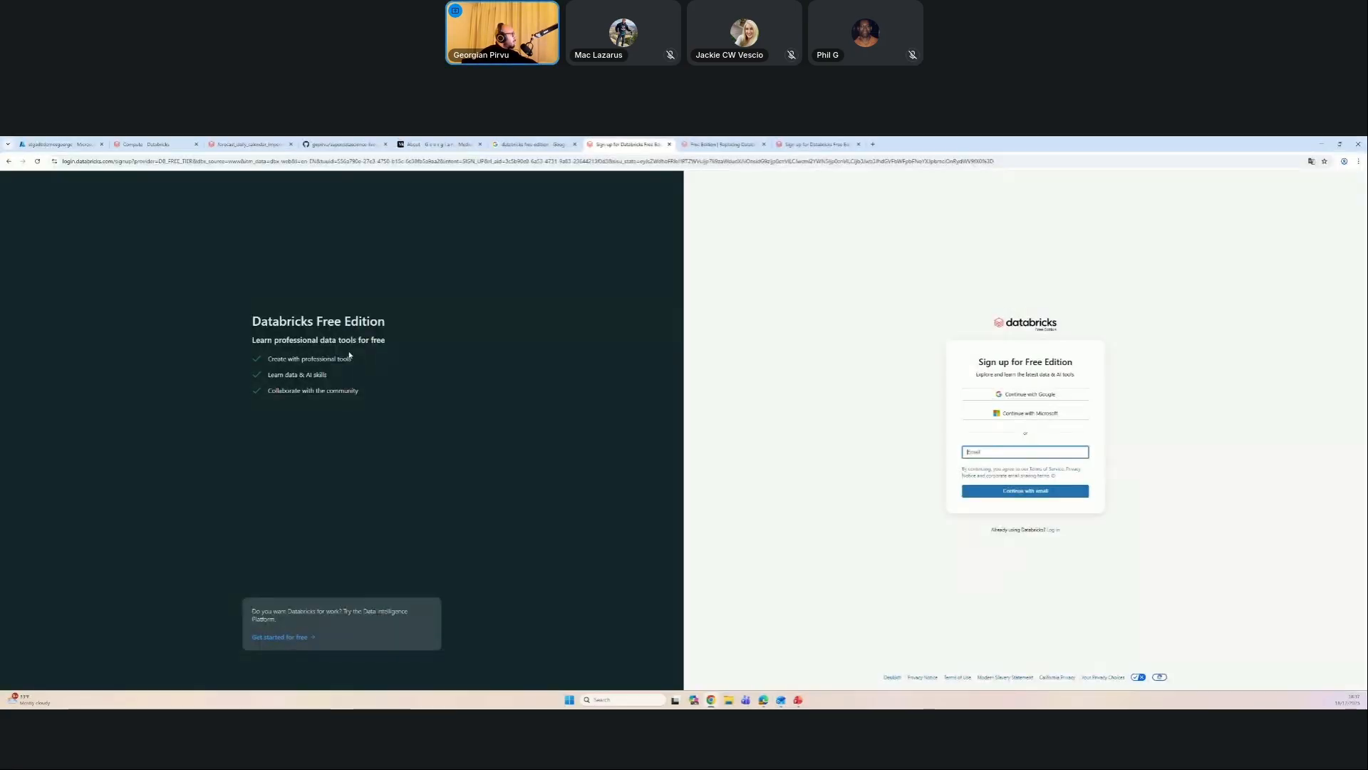
Step: Show the Azure Databricks workspace's home page and web address, and open its Jobs & Pipelines page
{"action": "left_click", "coordinate": [145, 144]}
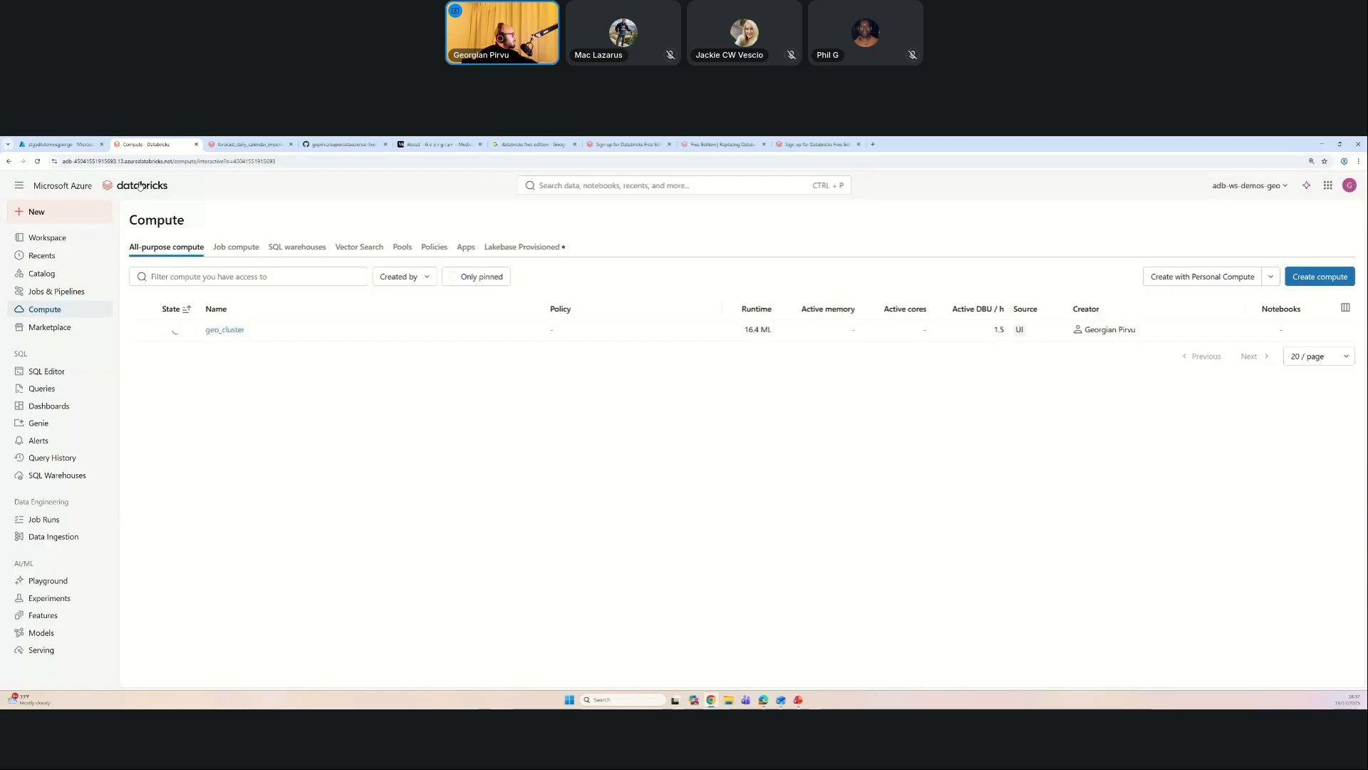
{"action": "left_click", "coordinate": [141, 186]}
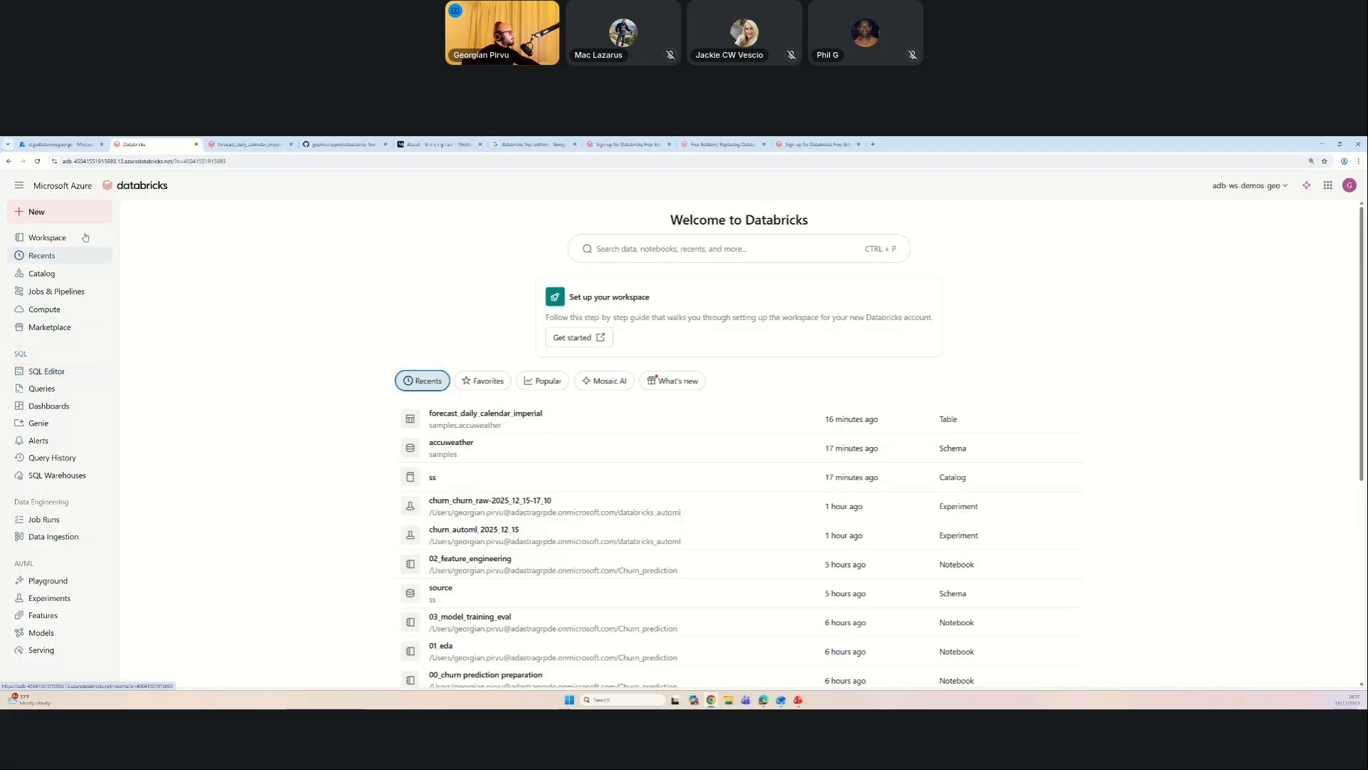
{"action": "left_click", "coordinate": [85, 162]}
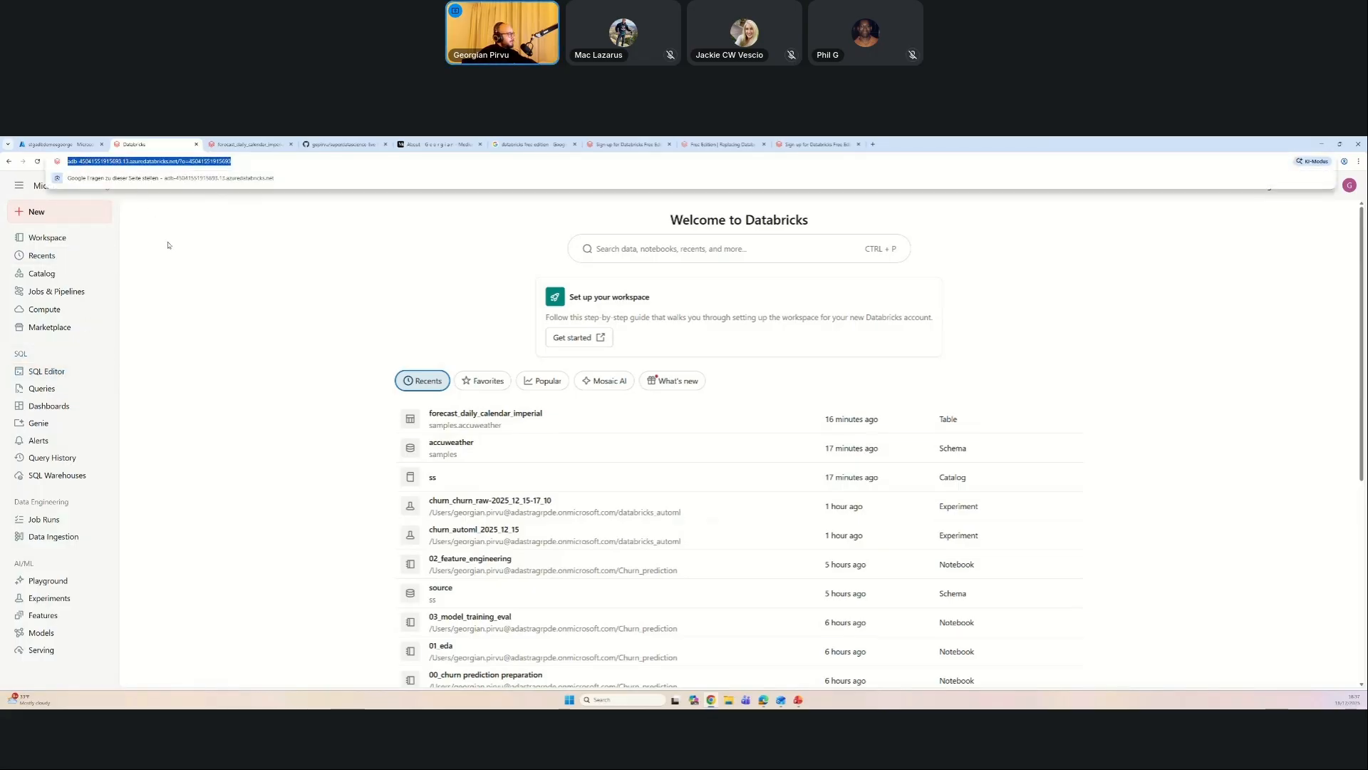
{"action": "left_click", "coordinate": [366, 347]}
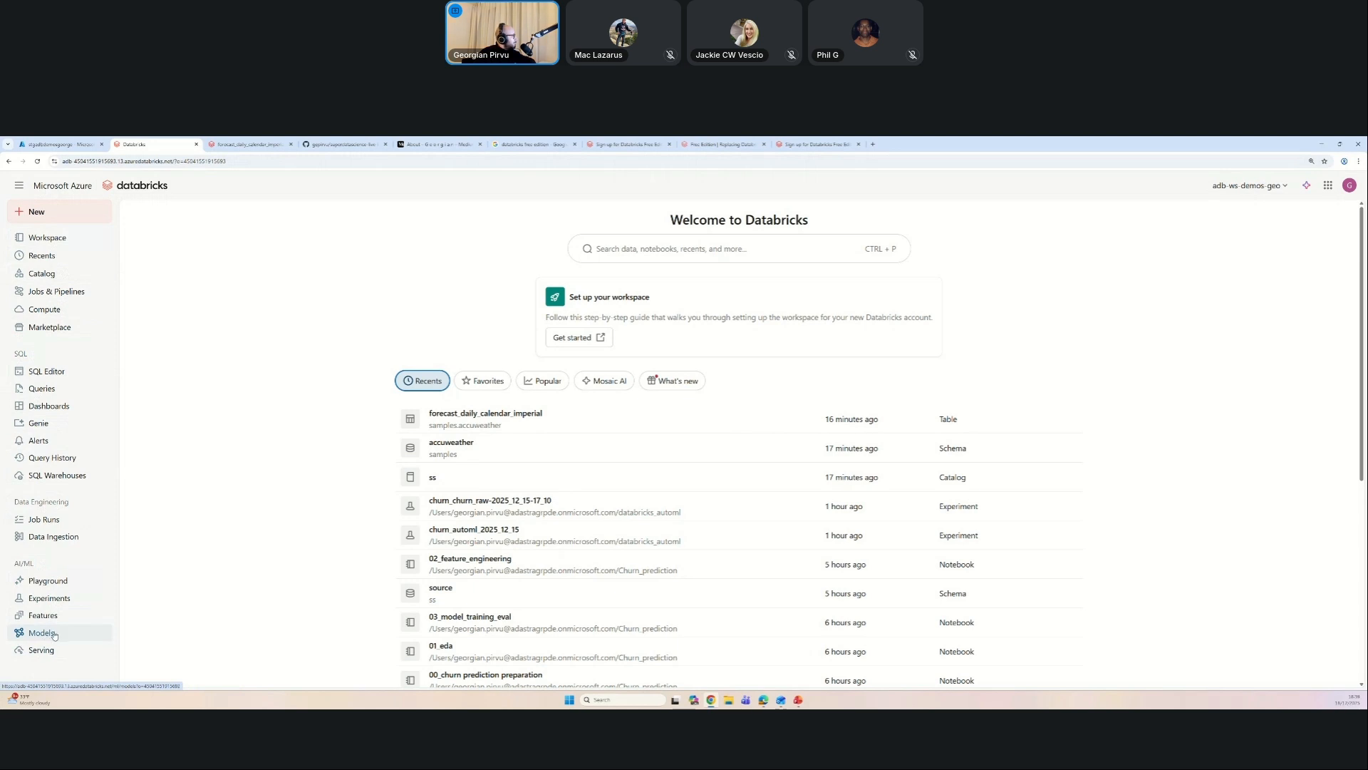
{"action": "left_click", "coordinate": [69, 293]}
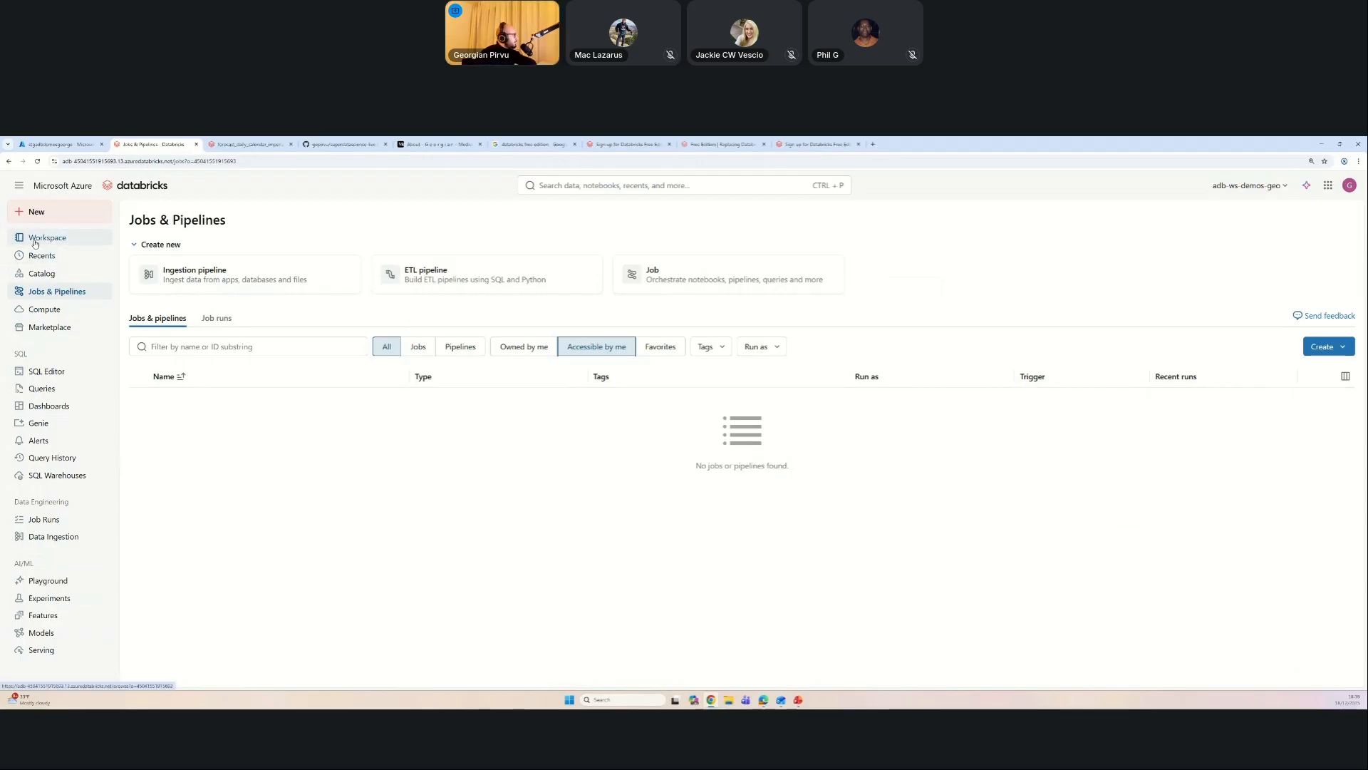
Step: Open the Workspace page, then switch to PowerPoint and show the slide "The Data and AI Maturity Curve" with a narrower slide thumbnail area
{"action": "left_click", "coordinate": [72, 240]}
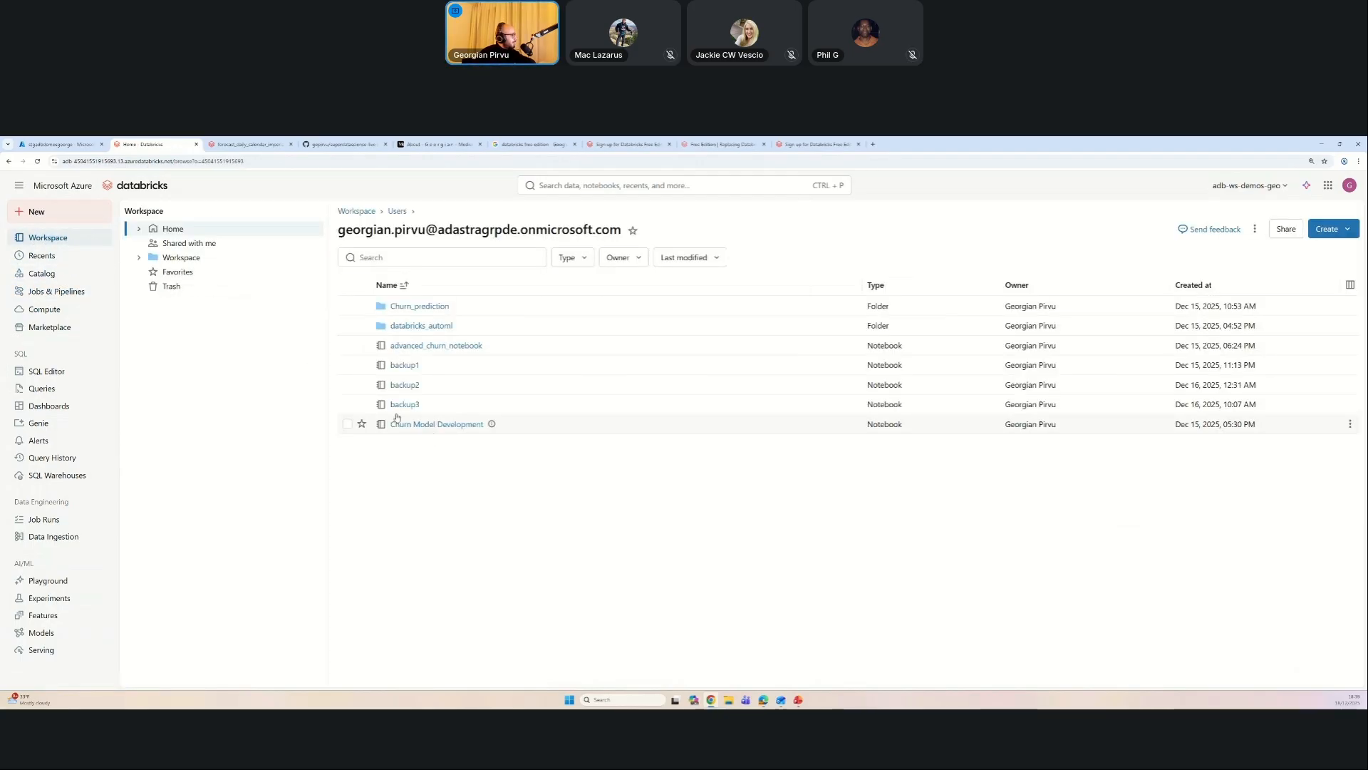
{"action": "left_click", "coordinate": [801, 700]}
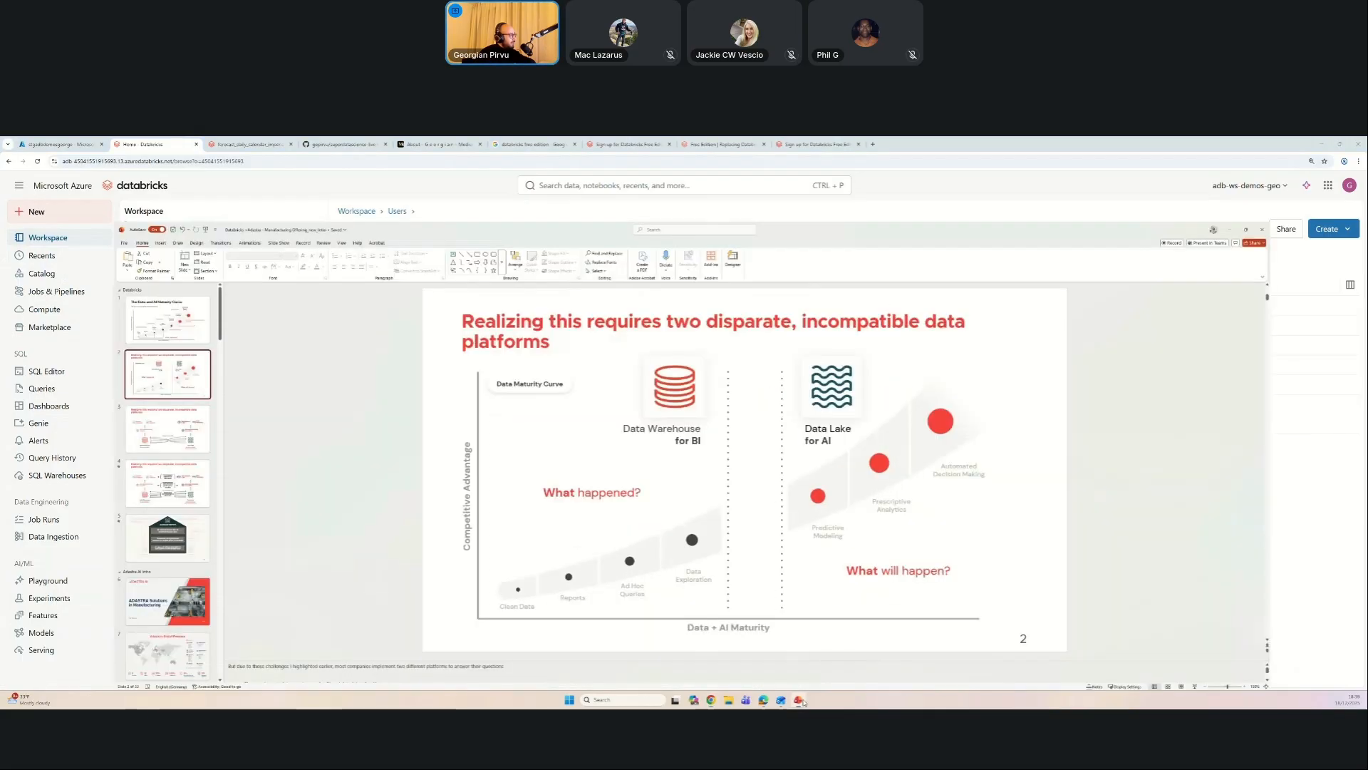
{"action": "left_click", "coordinate": [64, 265]}
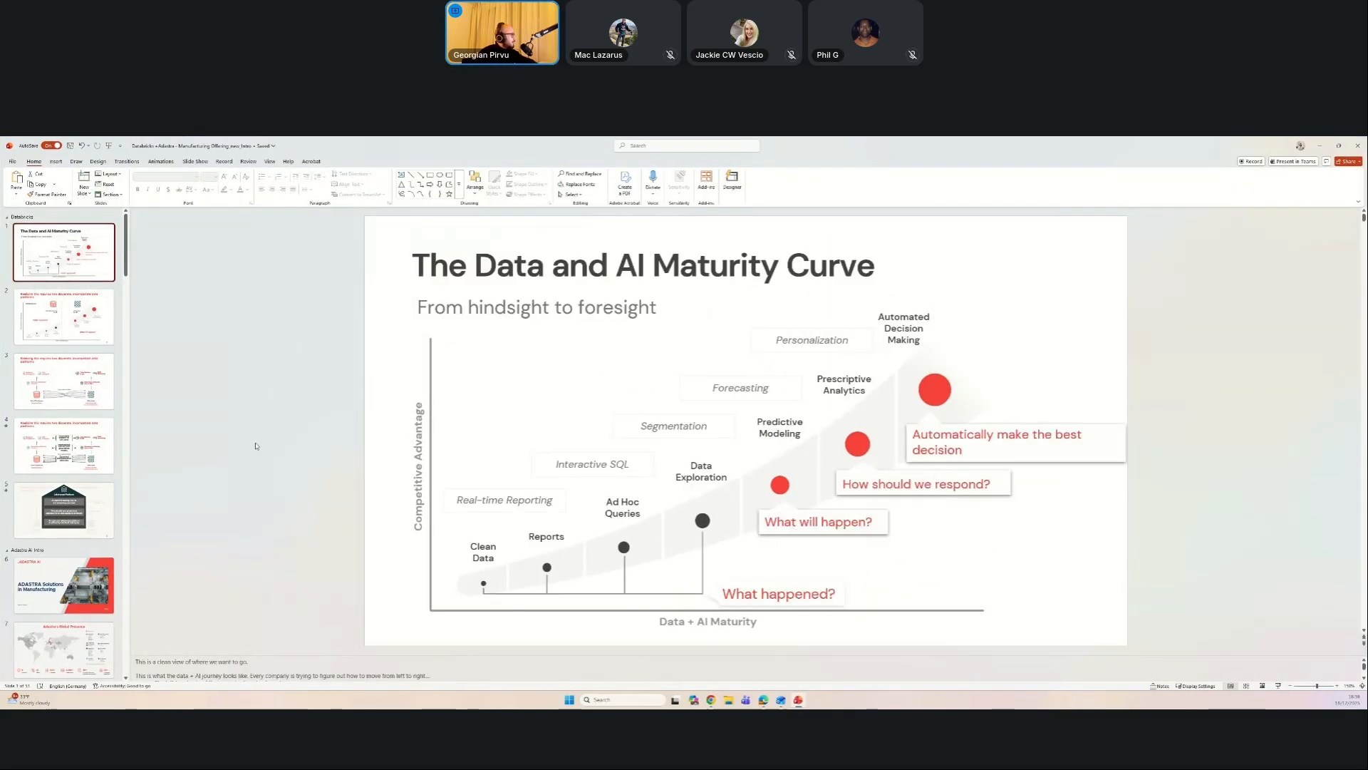
{"action": "left_click_drag", "start_coordinate": [130, 436], "coordinate": [50, 436]}
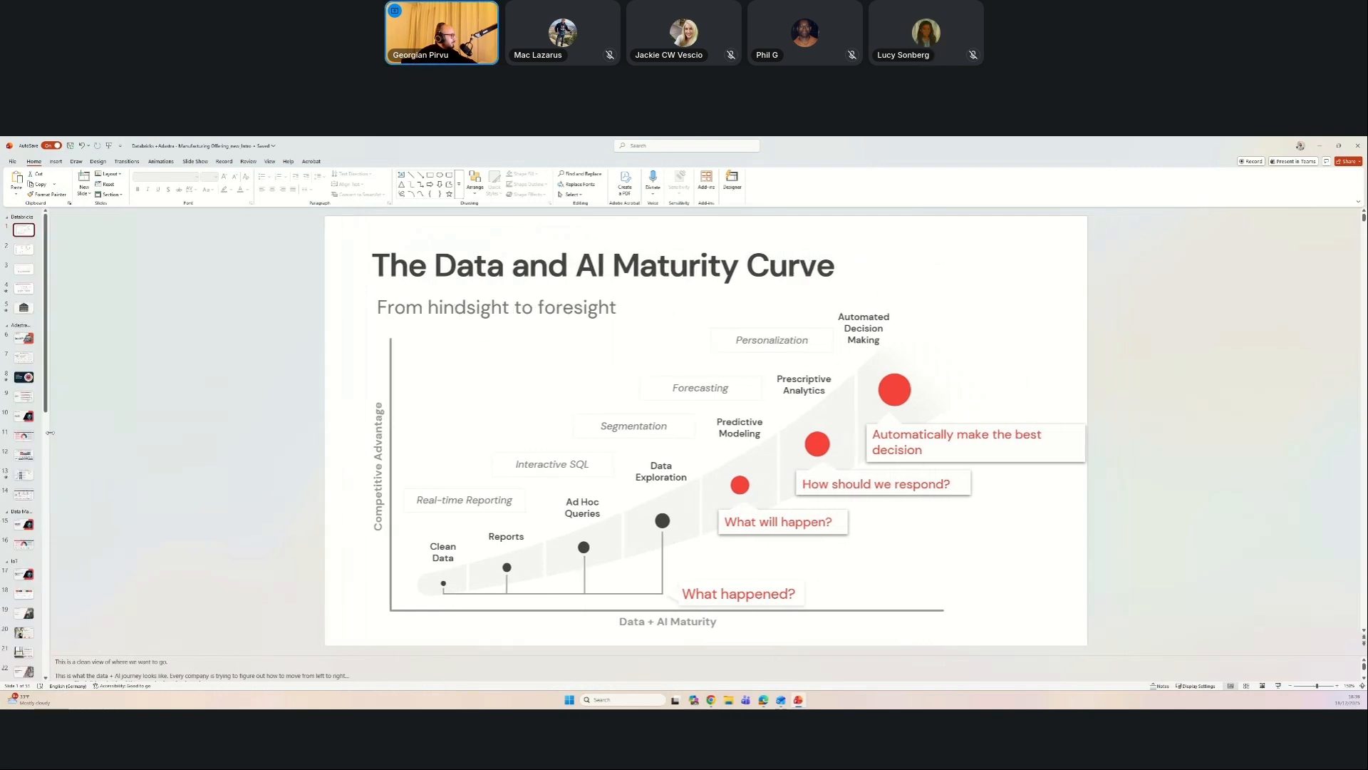
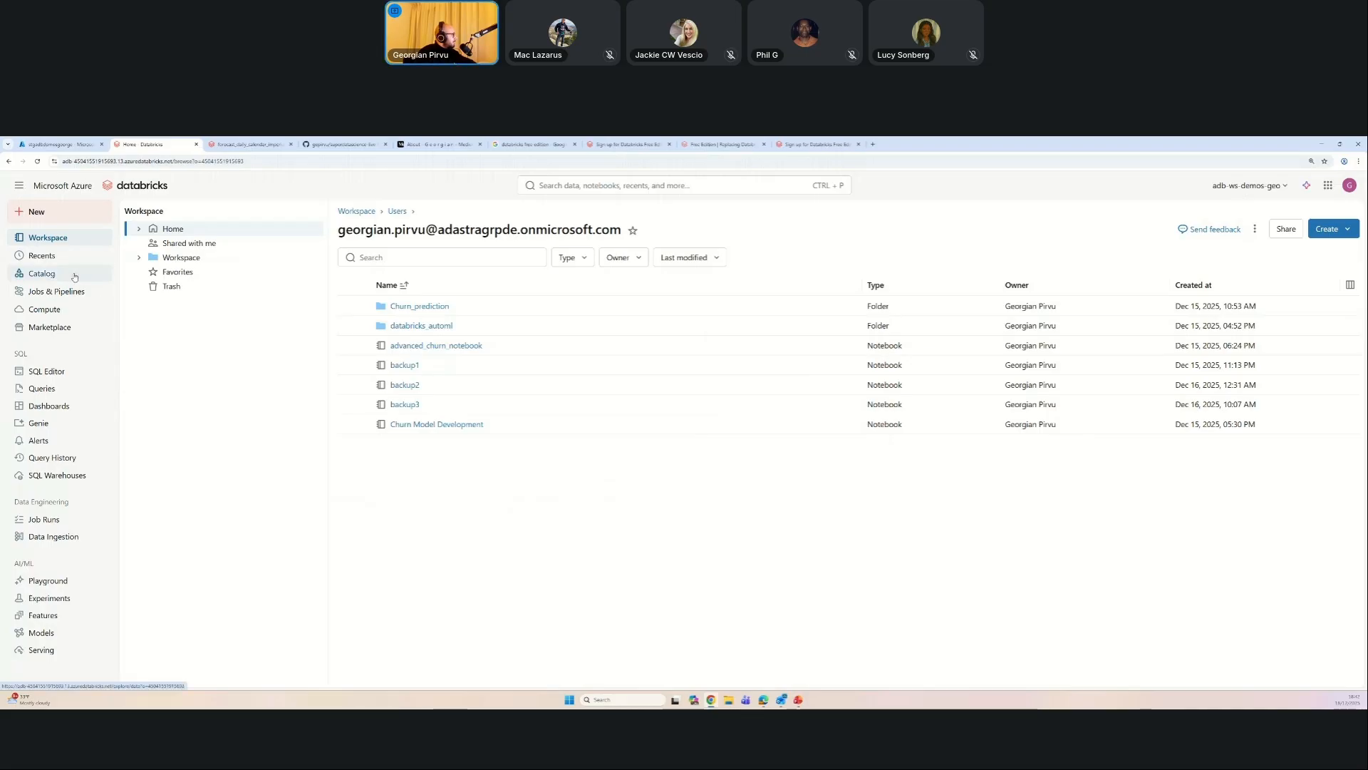
Step: Start configuring a new AutoML classification experiment and assign geo_cluster as its compute cluster
{"action": "left_click", "coordinate": [56, 597]}
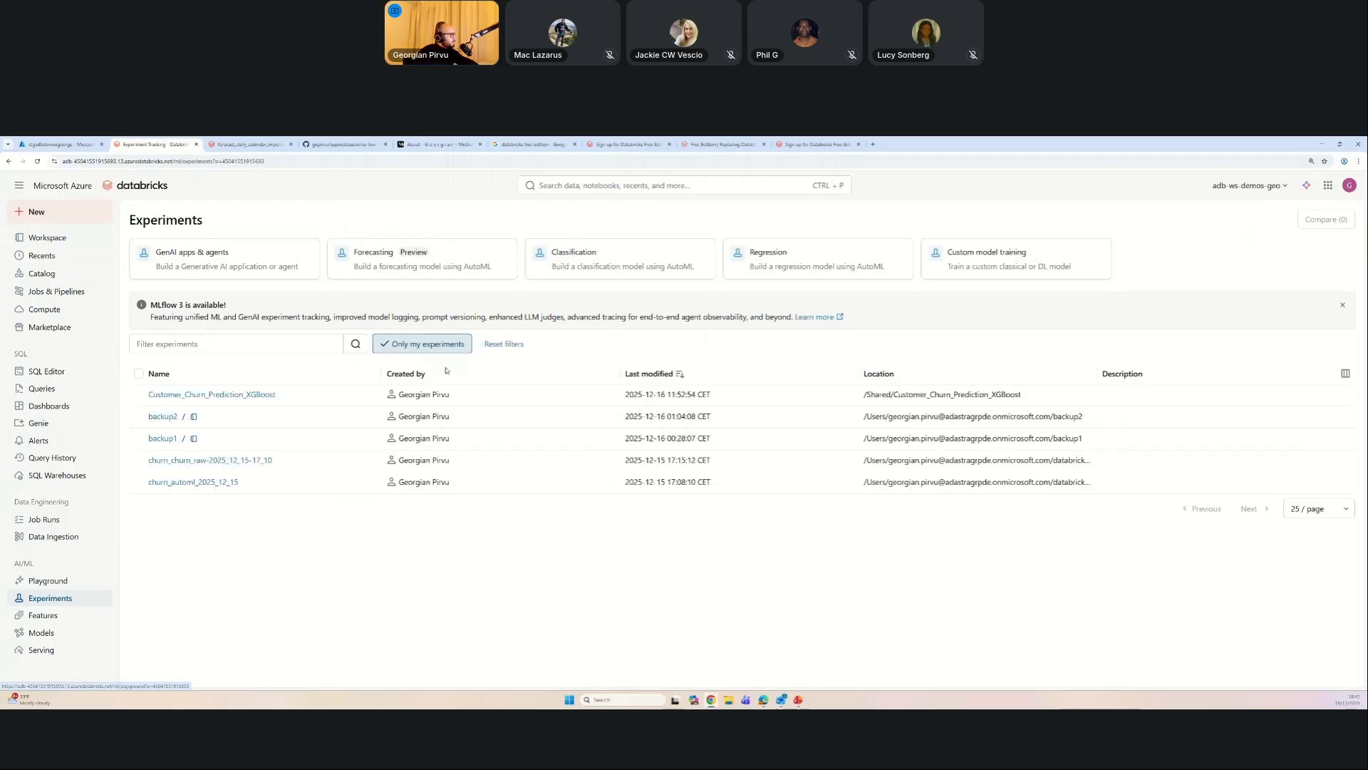
{"action": "left_click", "coordinate": [583, 261]}
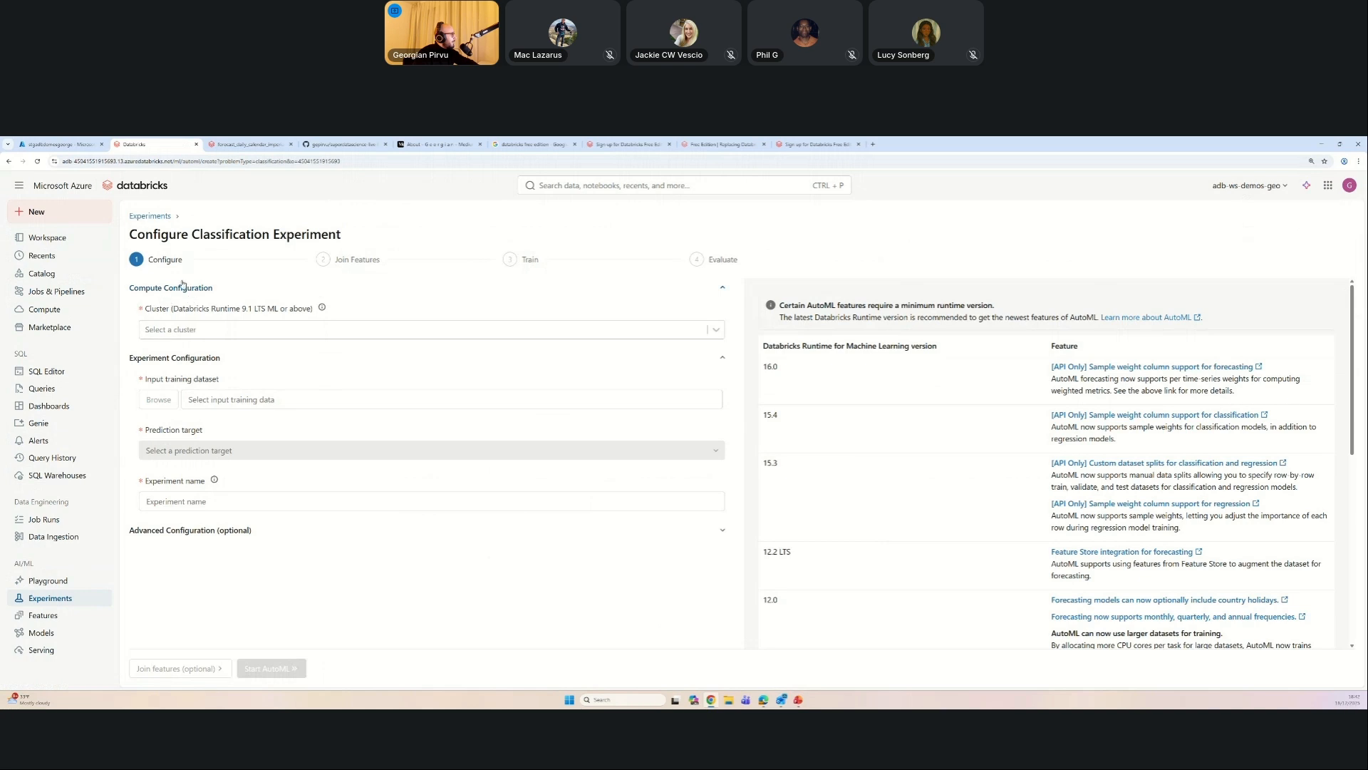
{"action": "left_click", "coordinate": [182, 329]}
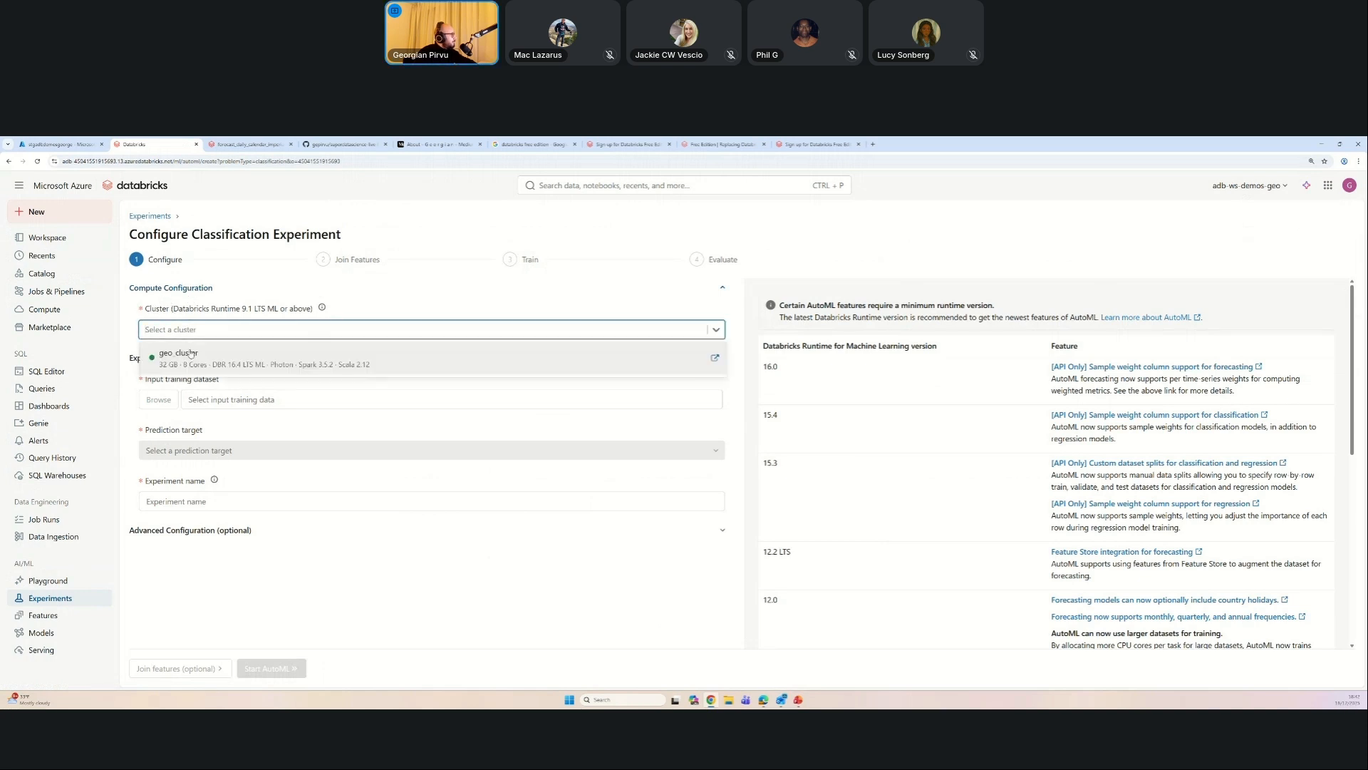
{"action": "left_click", "coordinate": [194, 360]}
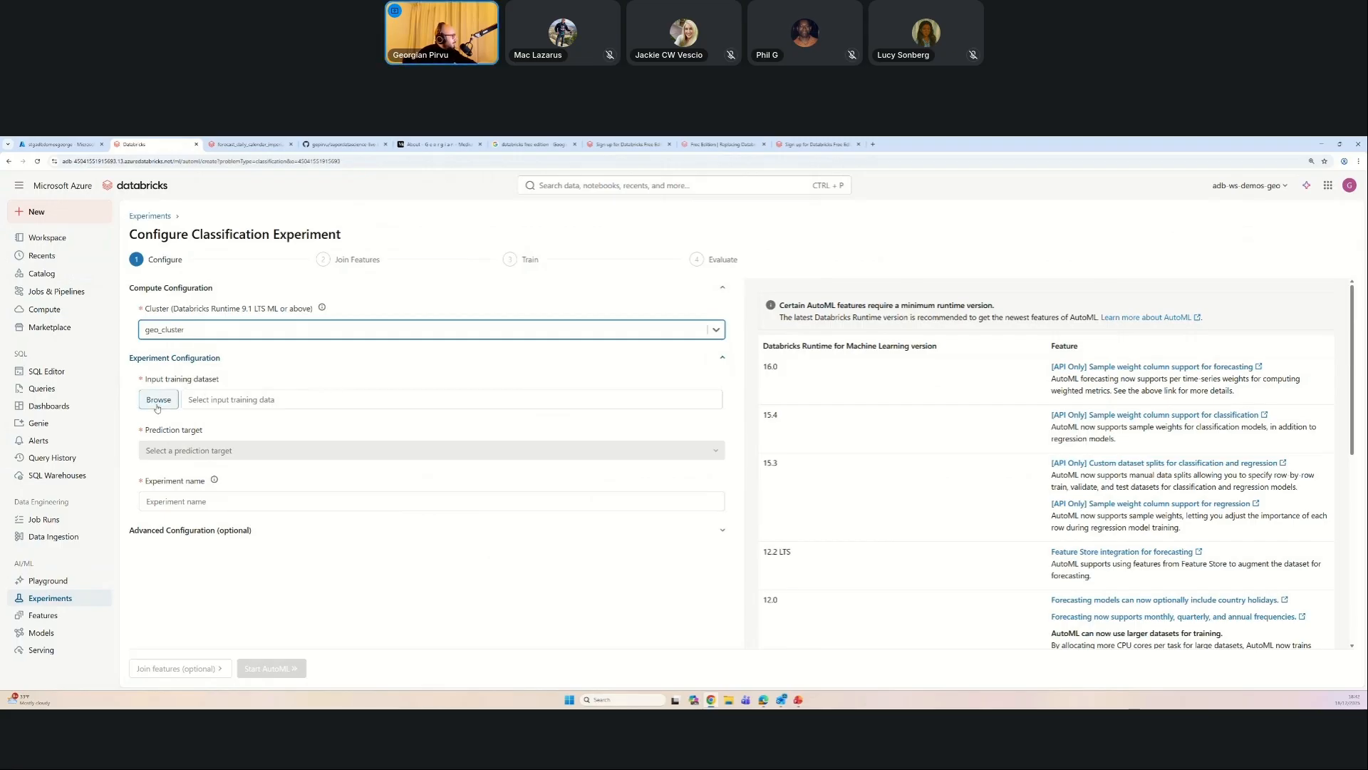
Step: Choose the churn_raw table from the bronze database of the churn_lab catalog as the input training dataset
{"action": "left_click", "coordinate": [204, 401]}
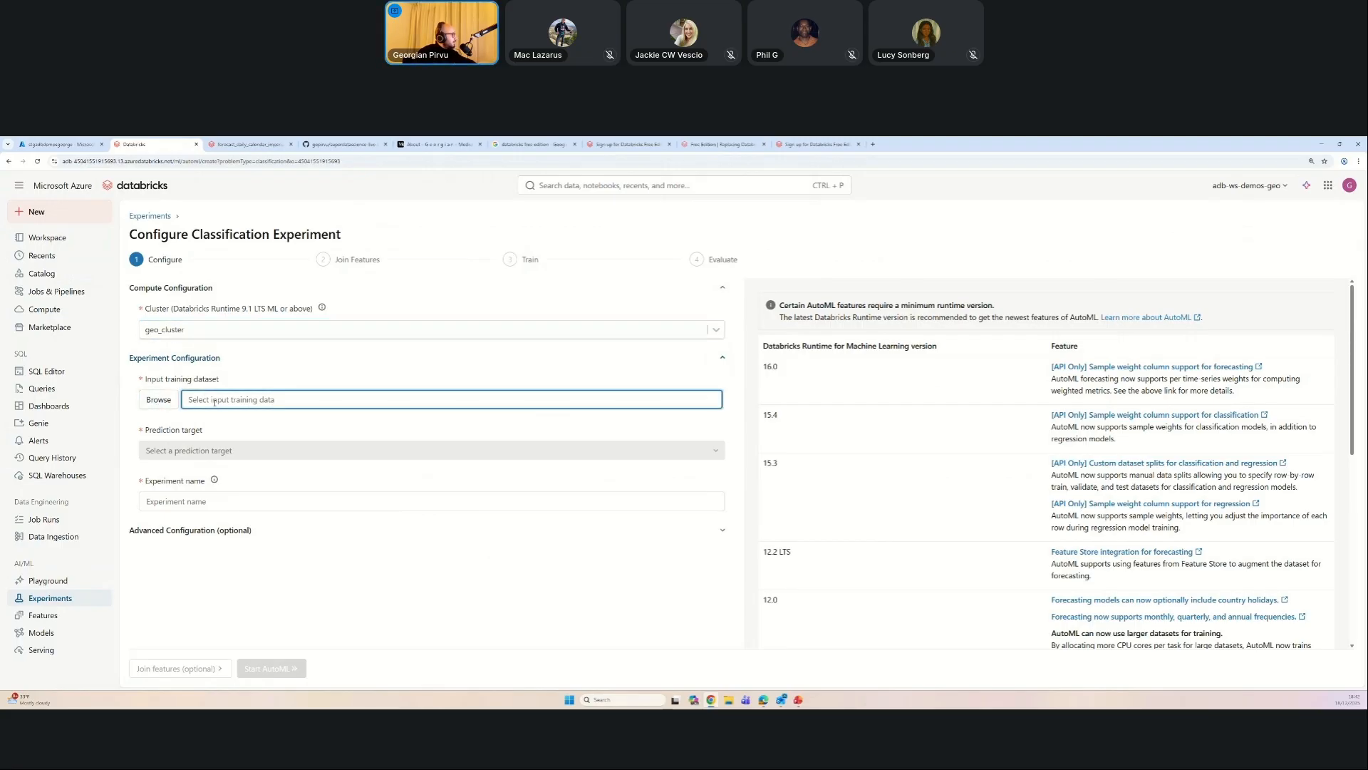
{"action": "left_click", "coordinate": [171, 404]}
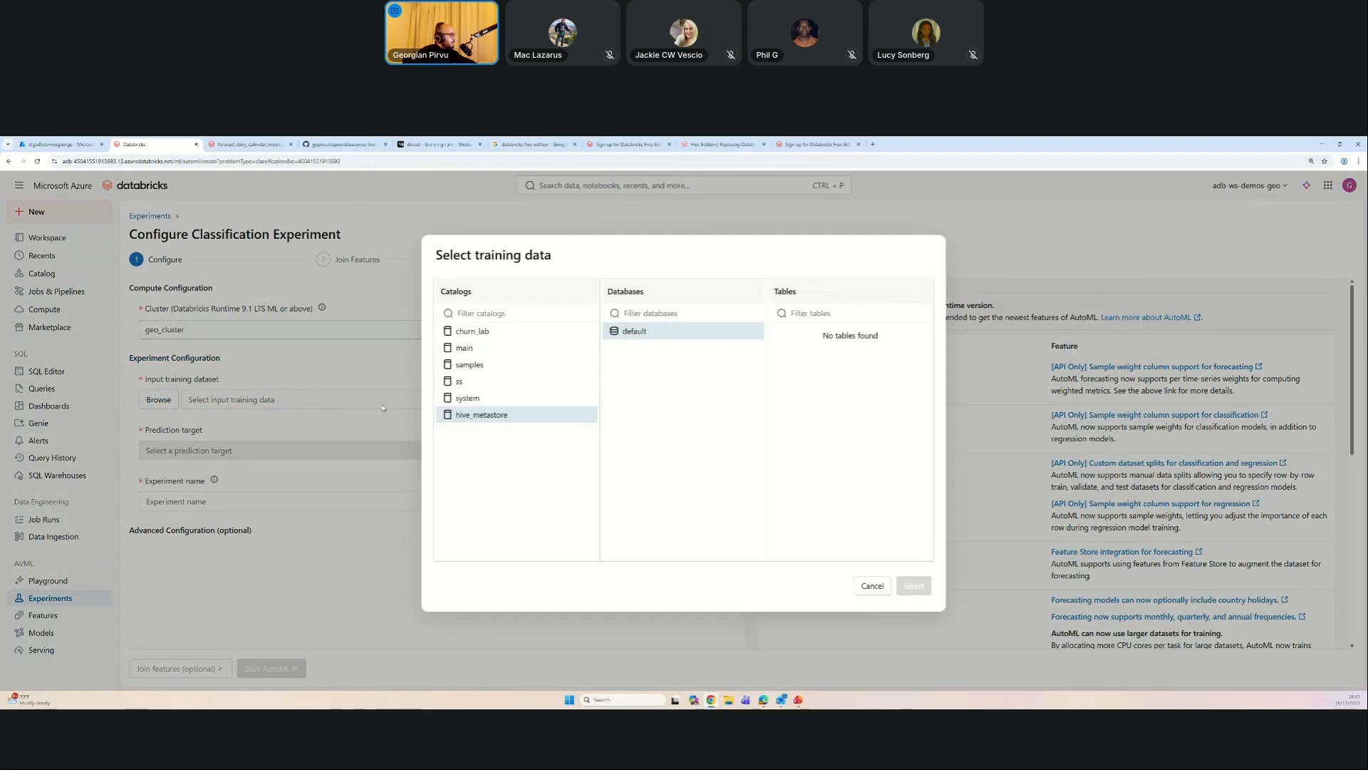
{"action": "left_click", "coordinate": [474, 332]}
{"action": "left_click", "coordinate": [633, 331]}
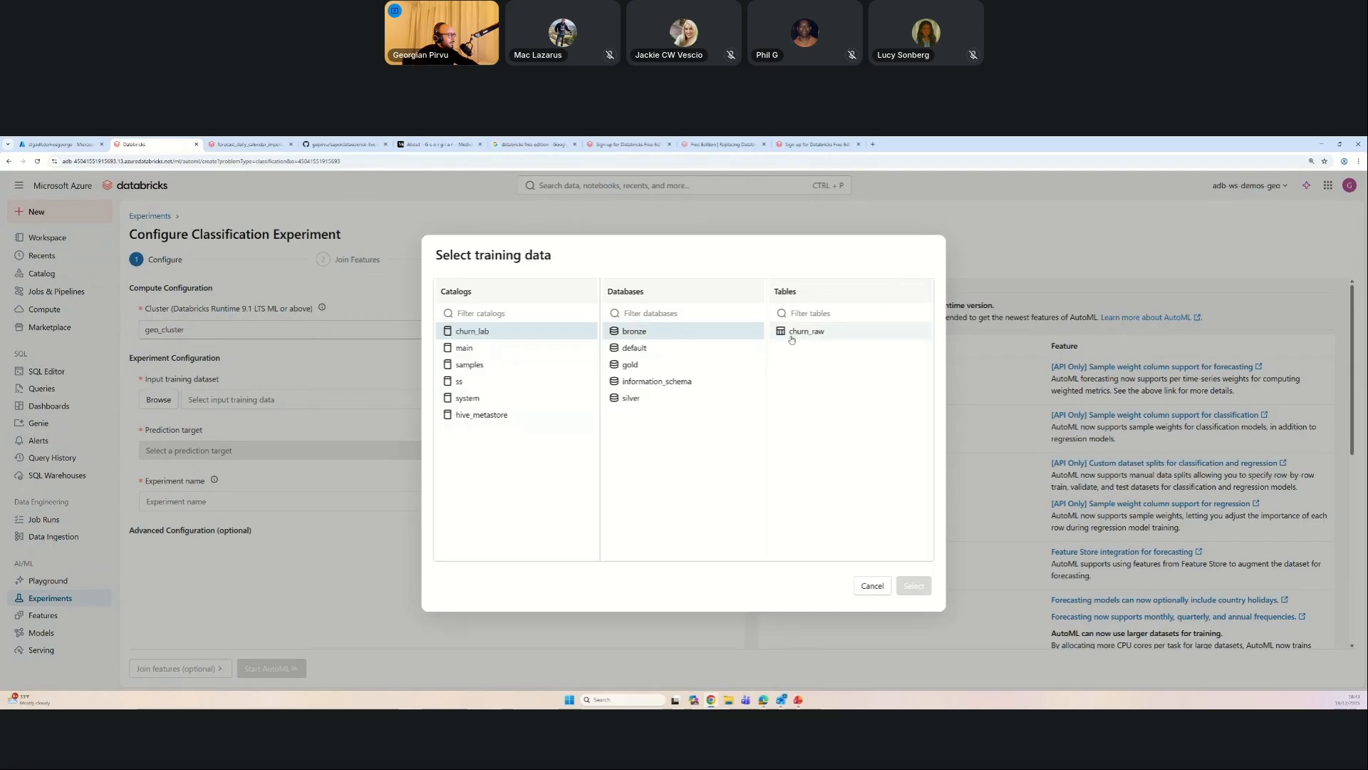
{"action": "left_click", "coordinate": [807, 331]}
{"action": "left_click", "coordinate": [908, 587]}
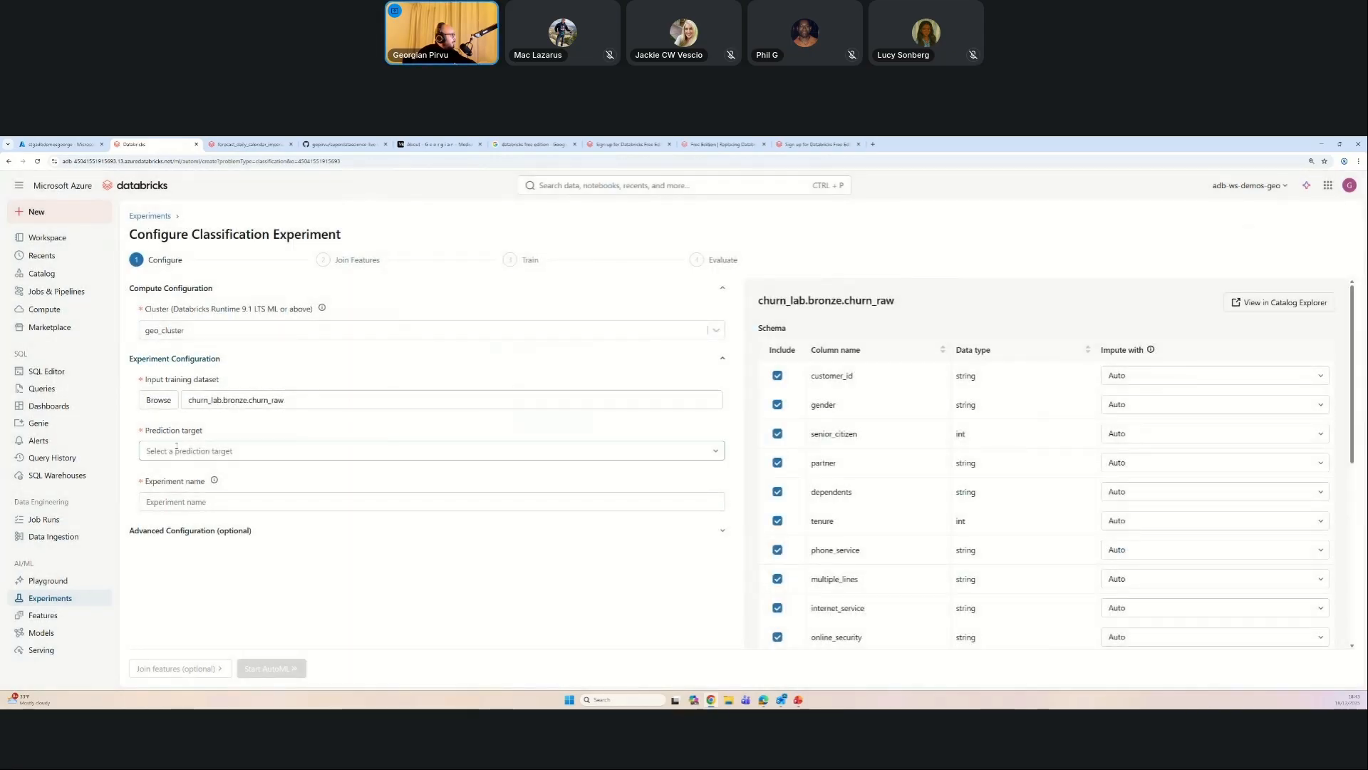
Step: Look through the dataset's columns available as prediction targets and set the prediction target to churn
{"action": "left_click", "coordinate": [214, 450]}
{"action": "scroll", "coordinate": [194, 576], "scroll_direction": "down", "scroll_amount": 3}
{"action": "scroll", "coordinate": [193, 575], "scroll_direction": "down", "scroll_amount": 2}
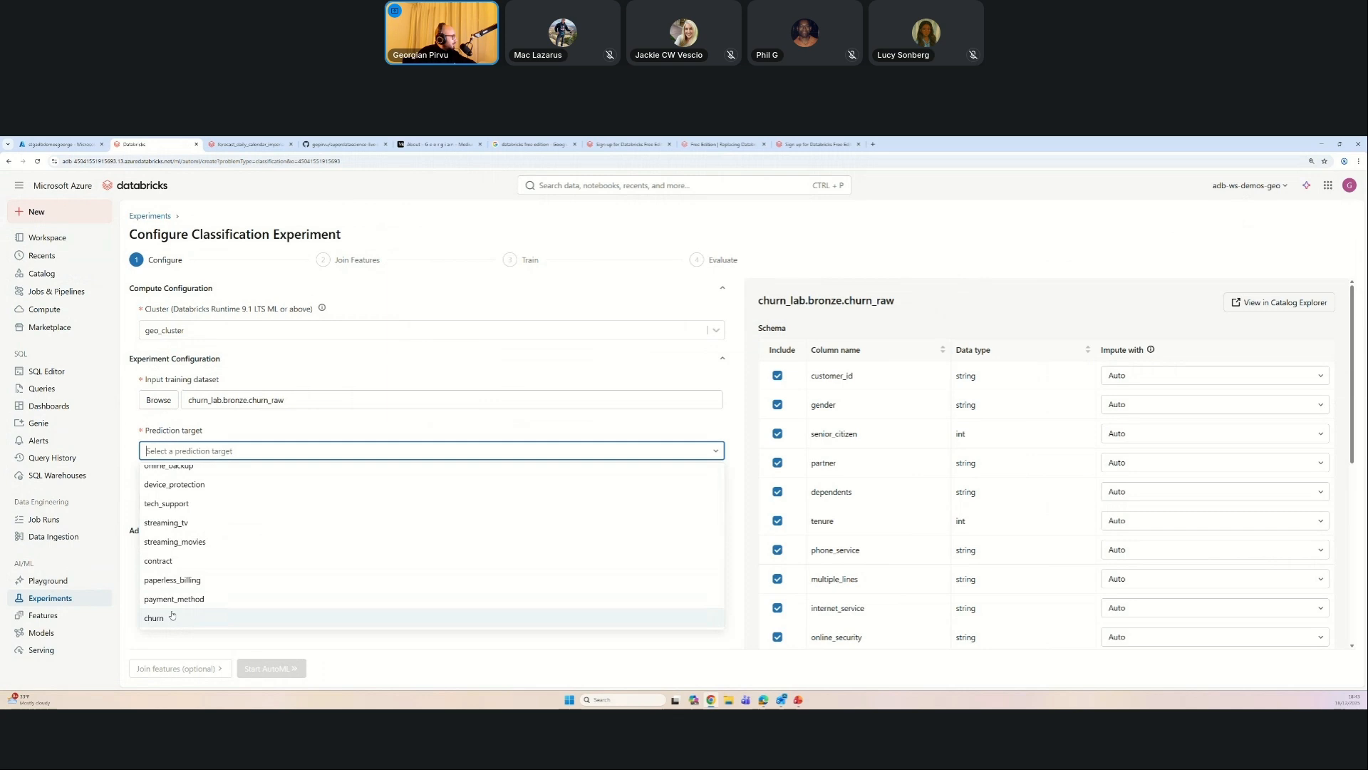
{"action": "scroll", "coordinate": [178, 570], "scroll_direction": "up", "scroll_amount": 5}
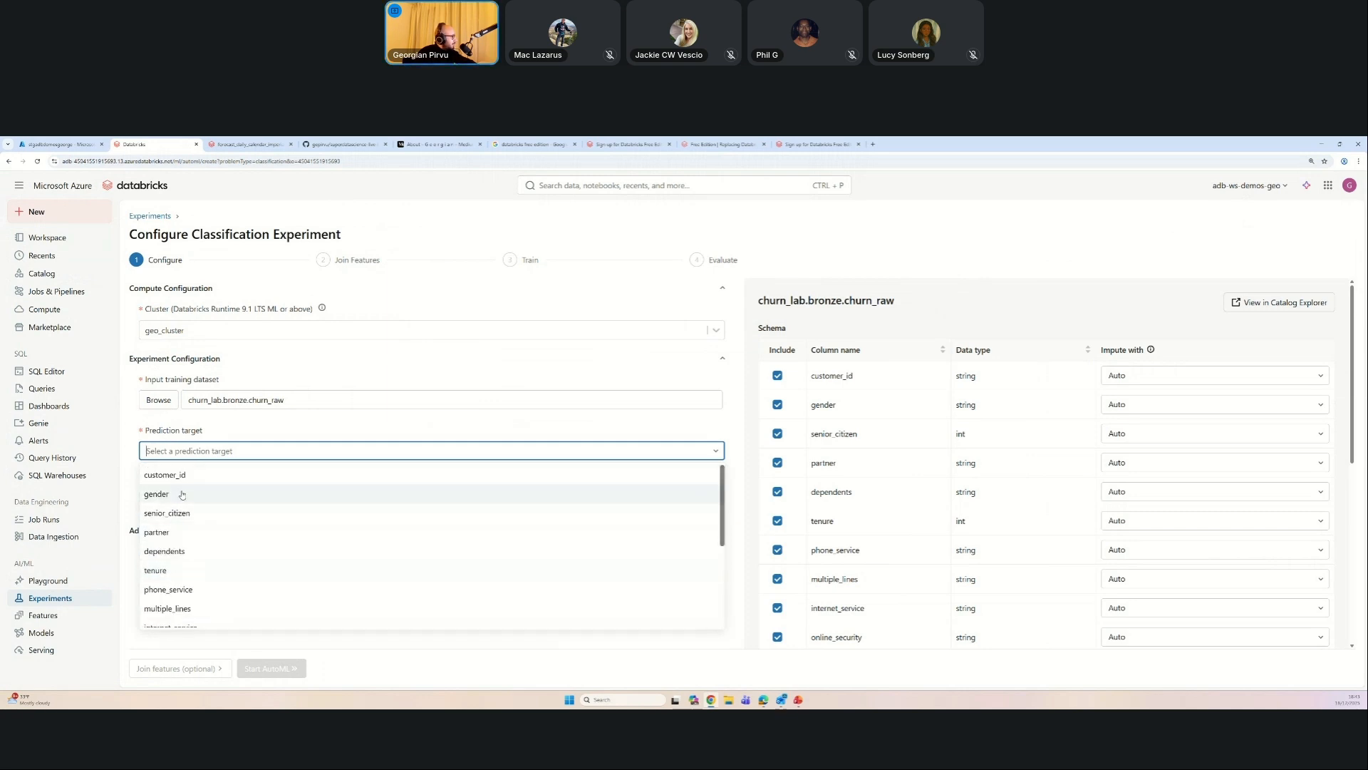
{"action": "scroll", "coordinate": [179, 545], "scroll_direction": "down", "scroll_amount": 3}
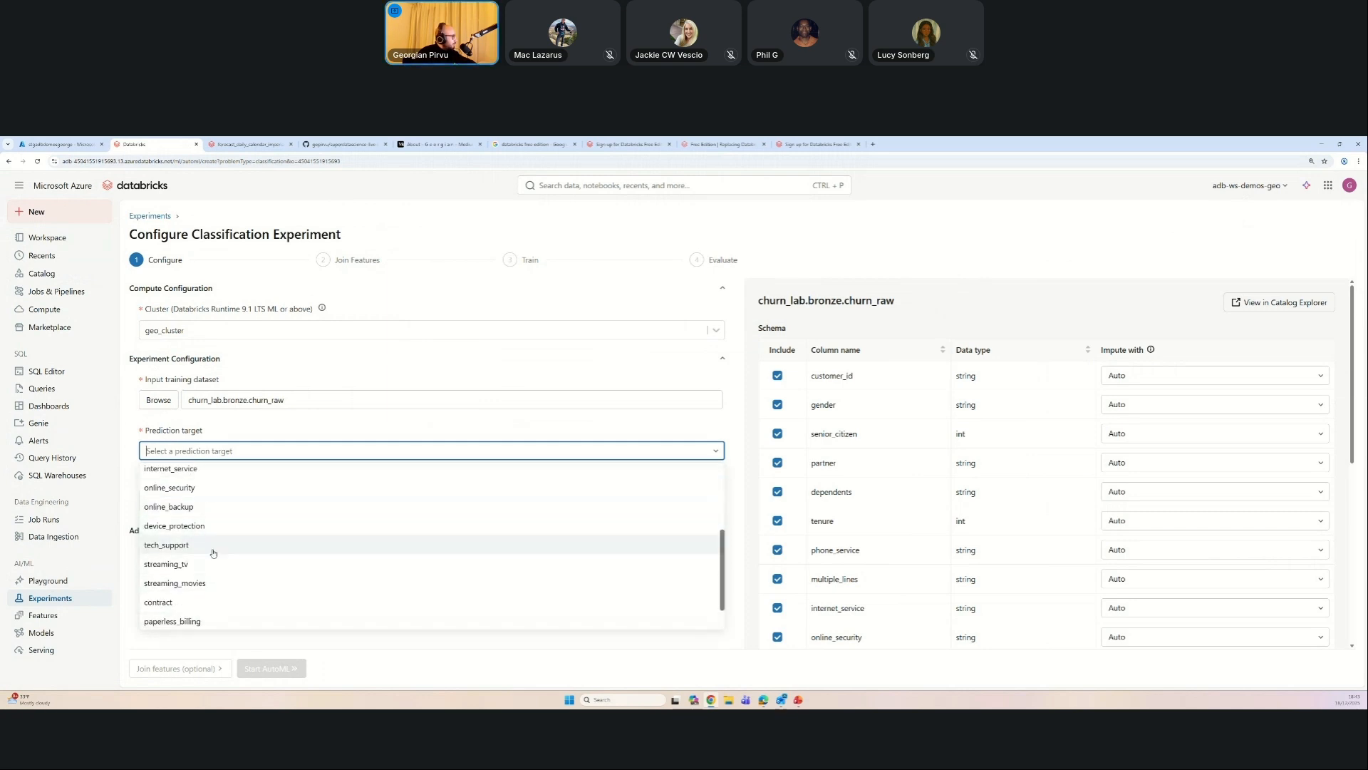
{"action": "scroll", "coordinate": [192, 546], "scroll_direction": "down", "scroll_amount": 1}
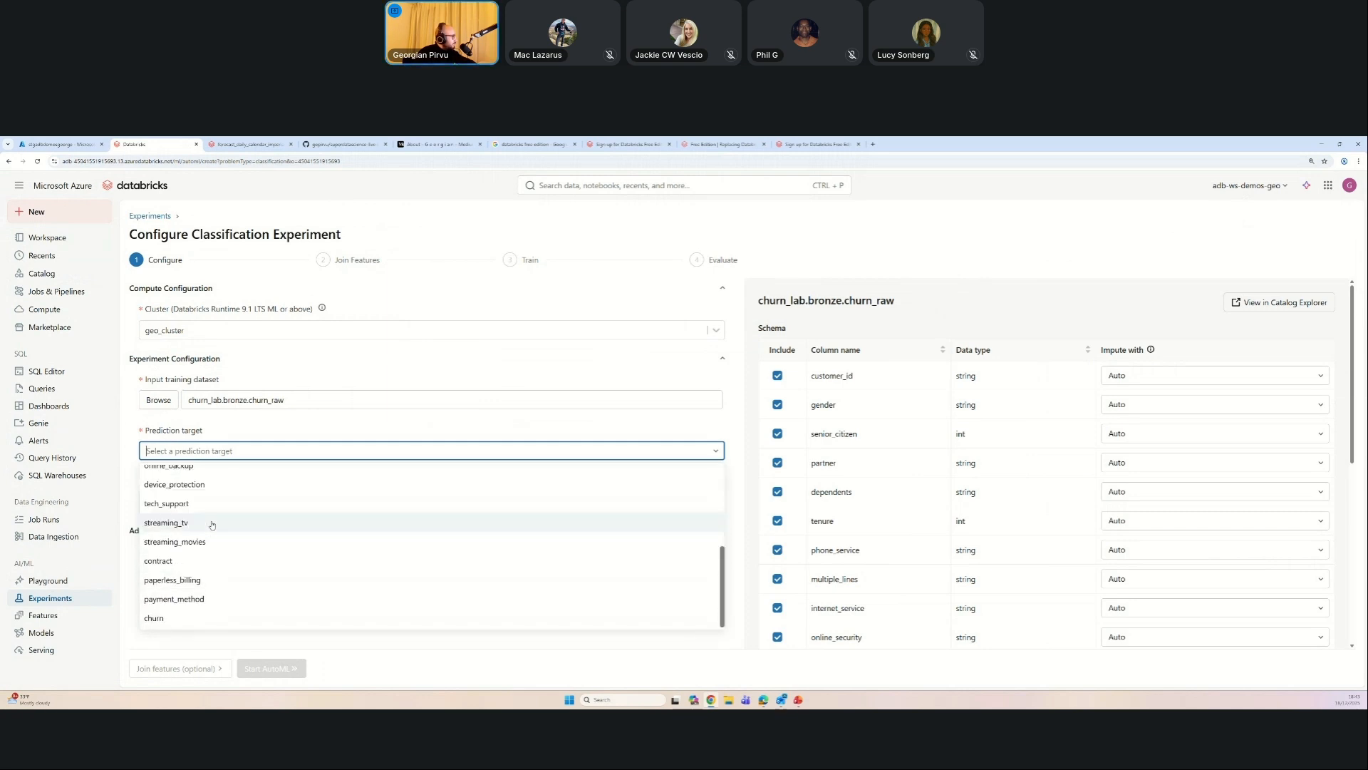
{"action": "left_click", "coordinate": [169, 617]}
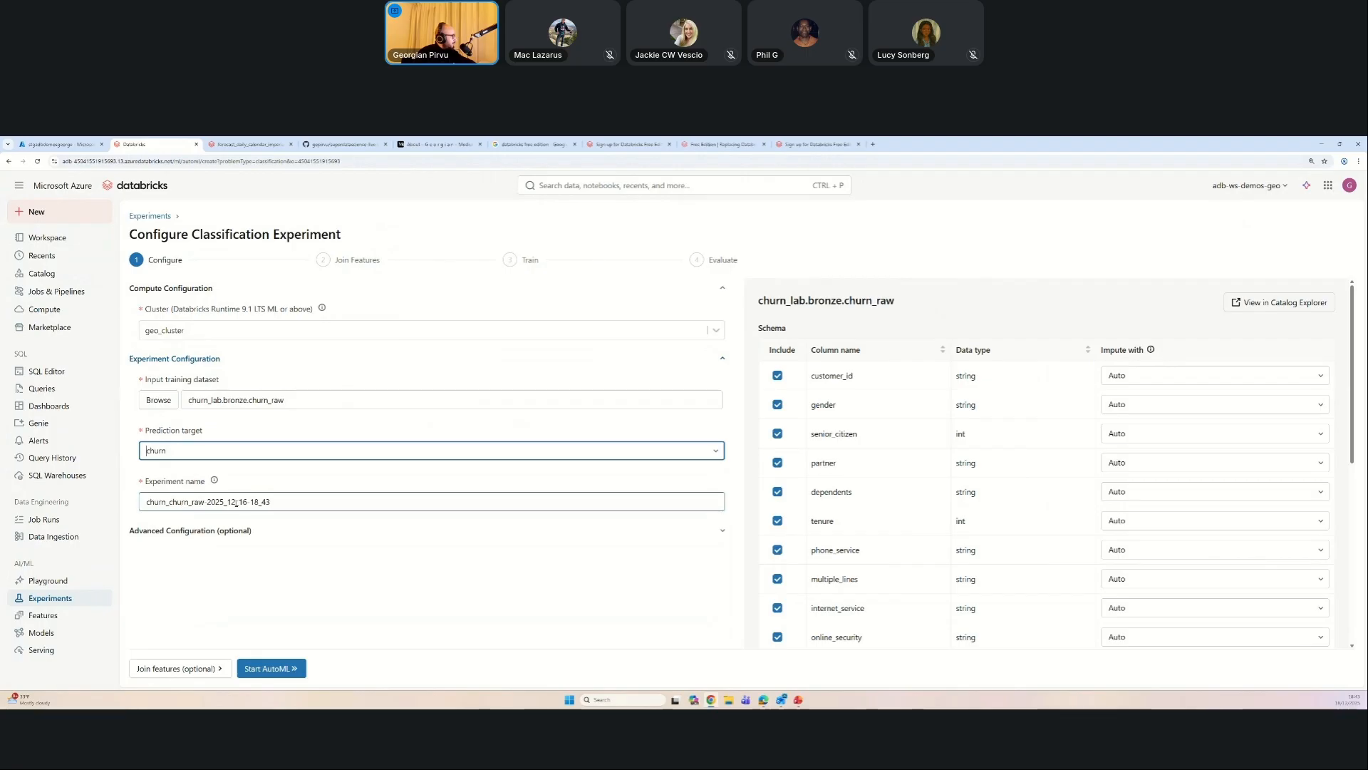
Step: Name the experiment churn_churn_raw-session and start AutoML, pointing out the Train and Evaluate stages of its run
{"action": "left_click_drag", "start_coordinate": [206, 502], "coordinate": [283, 499]}
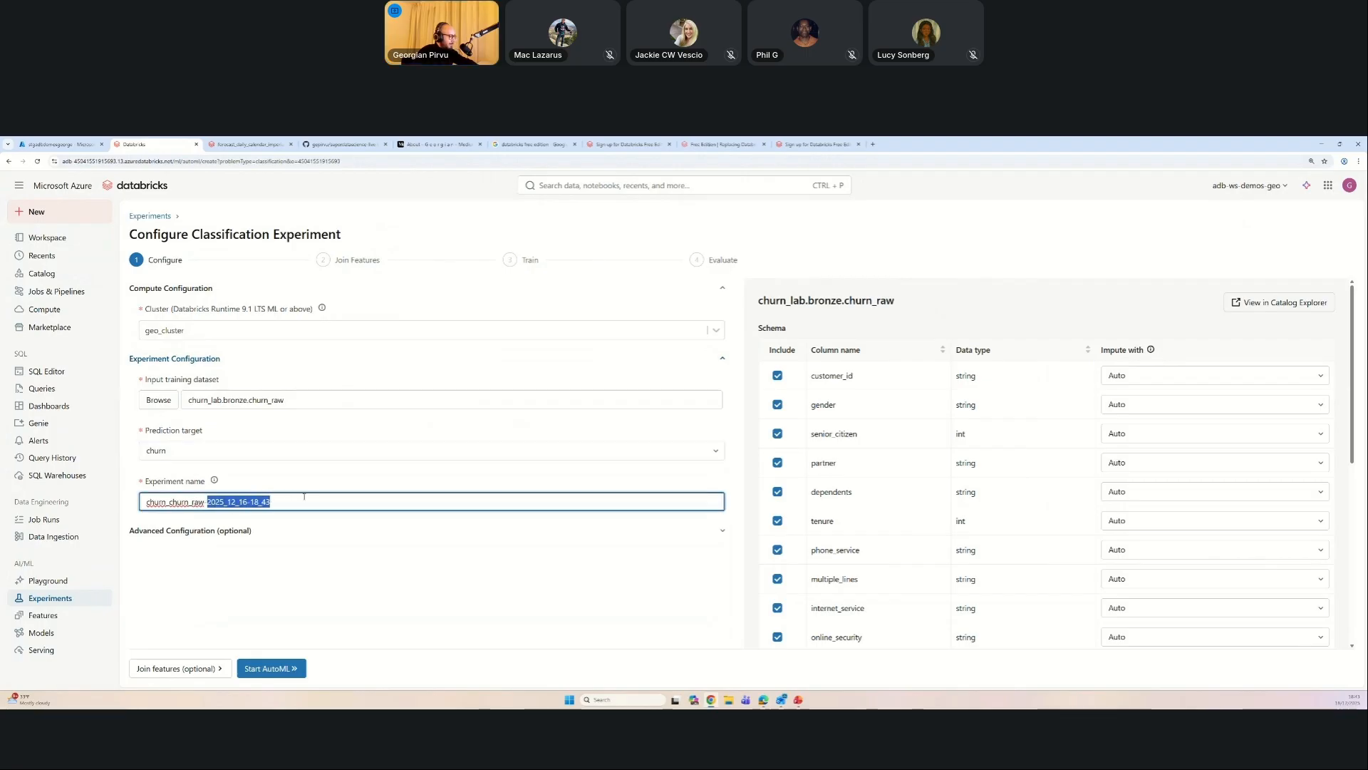
{"action": "type", "text": "session"}
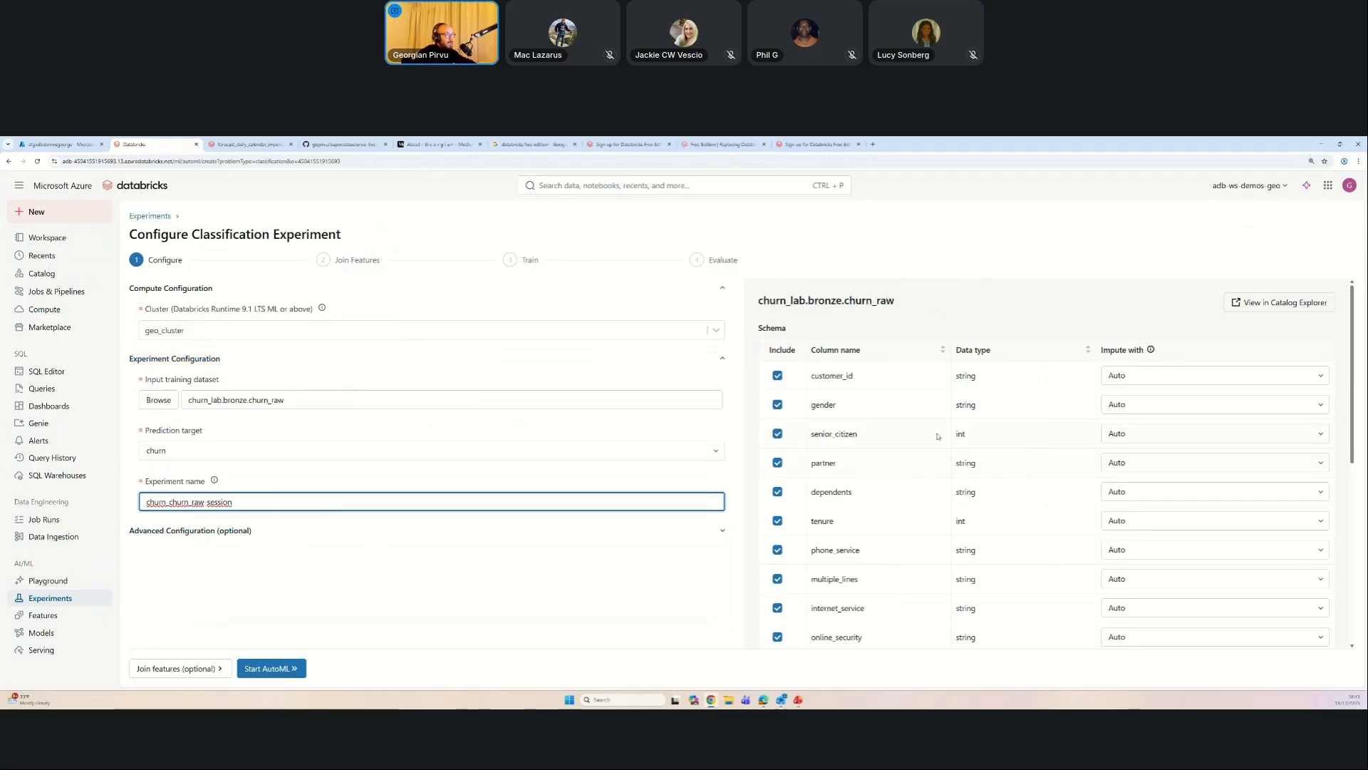
{"action": "scroll", "coordinate": [933, 435], "scroll_direction": "down", "scroll_amount": 5}
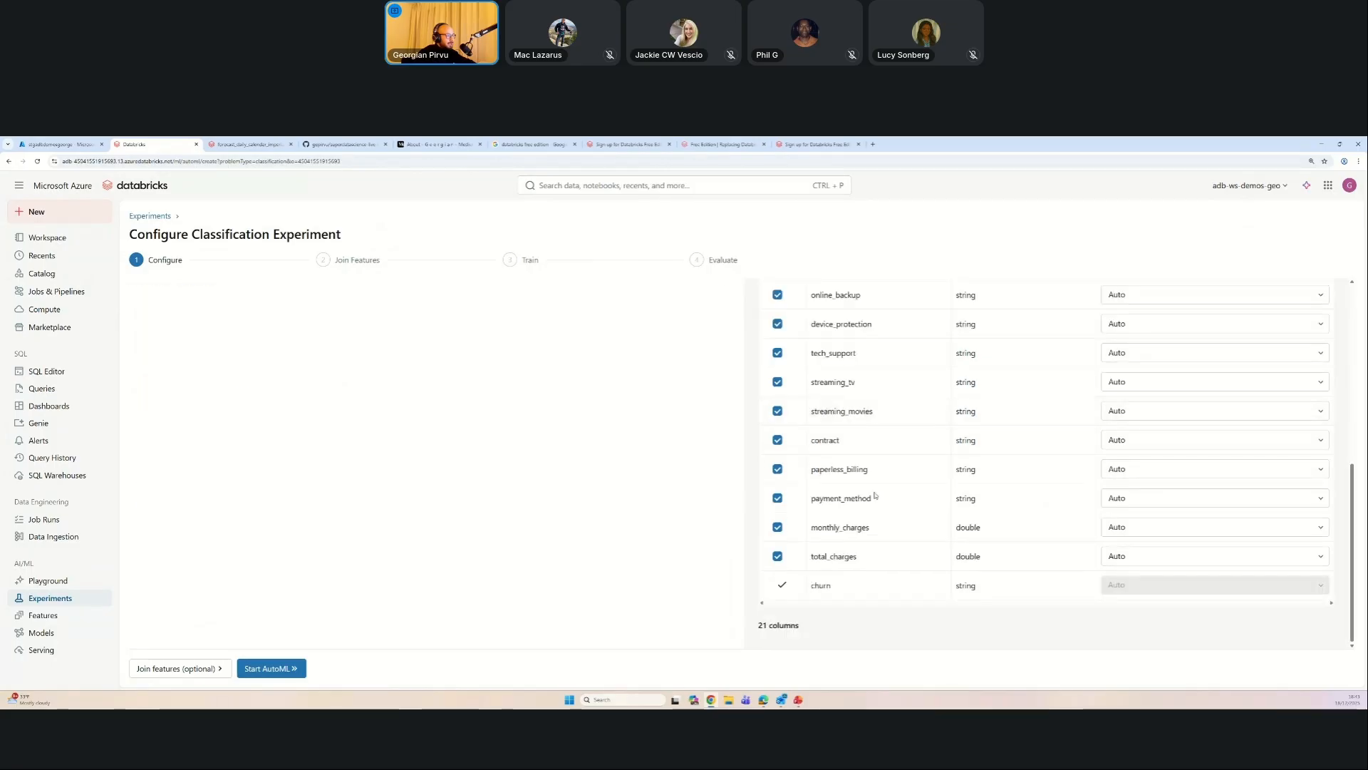
{"action": "scroll", "coordinate": [833, 499], "scroll_direction": "up", "scroll_amount": 5}
{"action": "scroll", "coordinate": [782, 605], "scroll_direction": "down", "scroll_amount": 5}
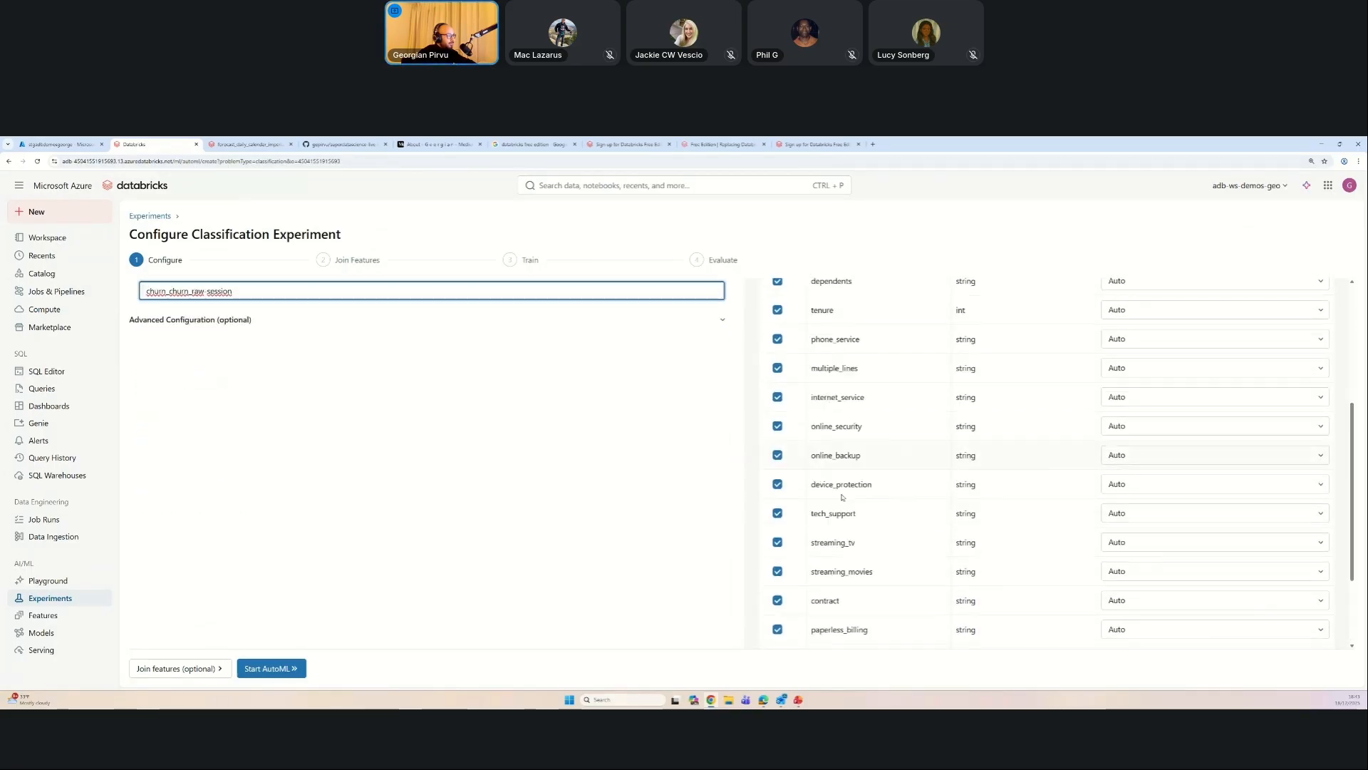
{"action": "scroll", "coordinate": [679, 475], "scroll_direction": "up", "scroll_amount": 5}
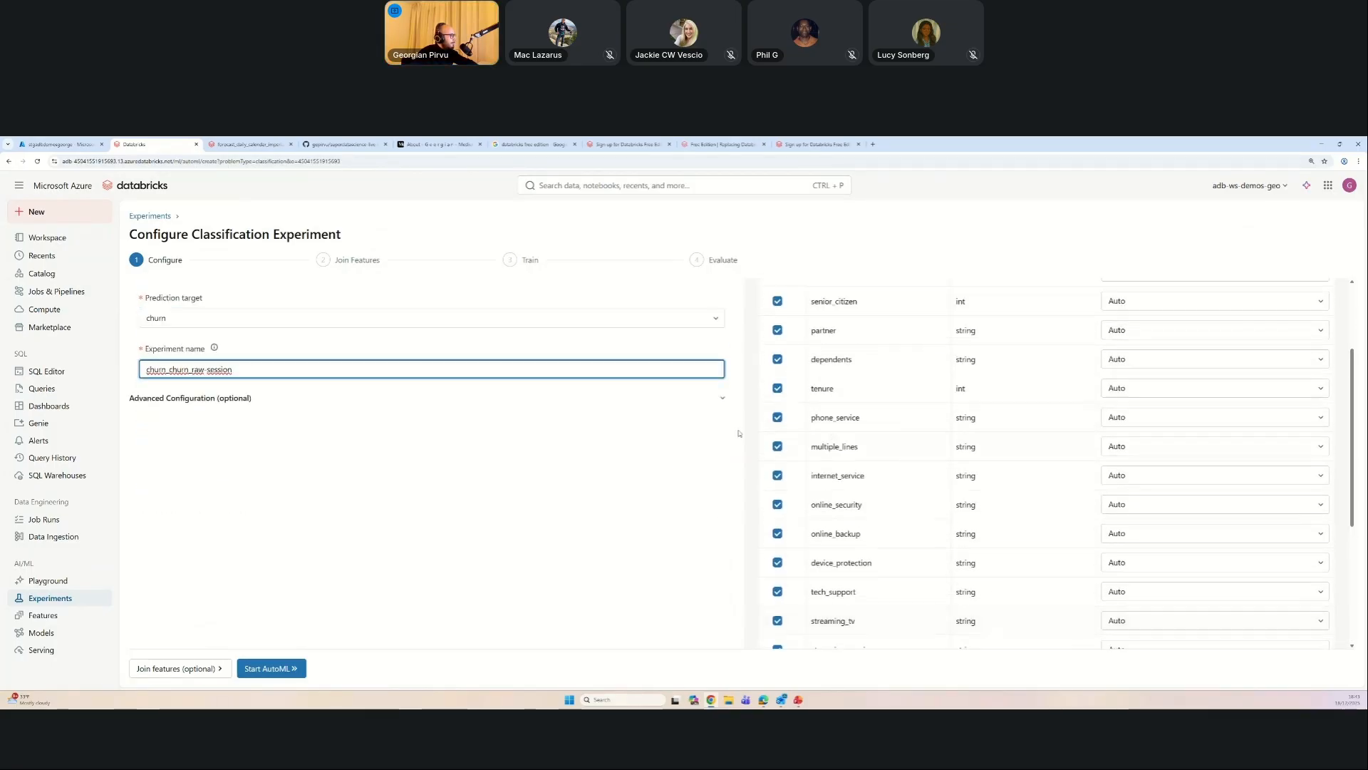
{"action": "left_click", "coordinate": [269, 670]}
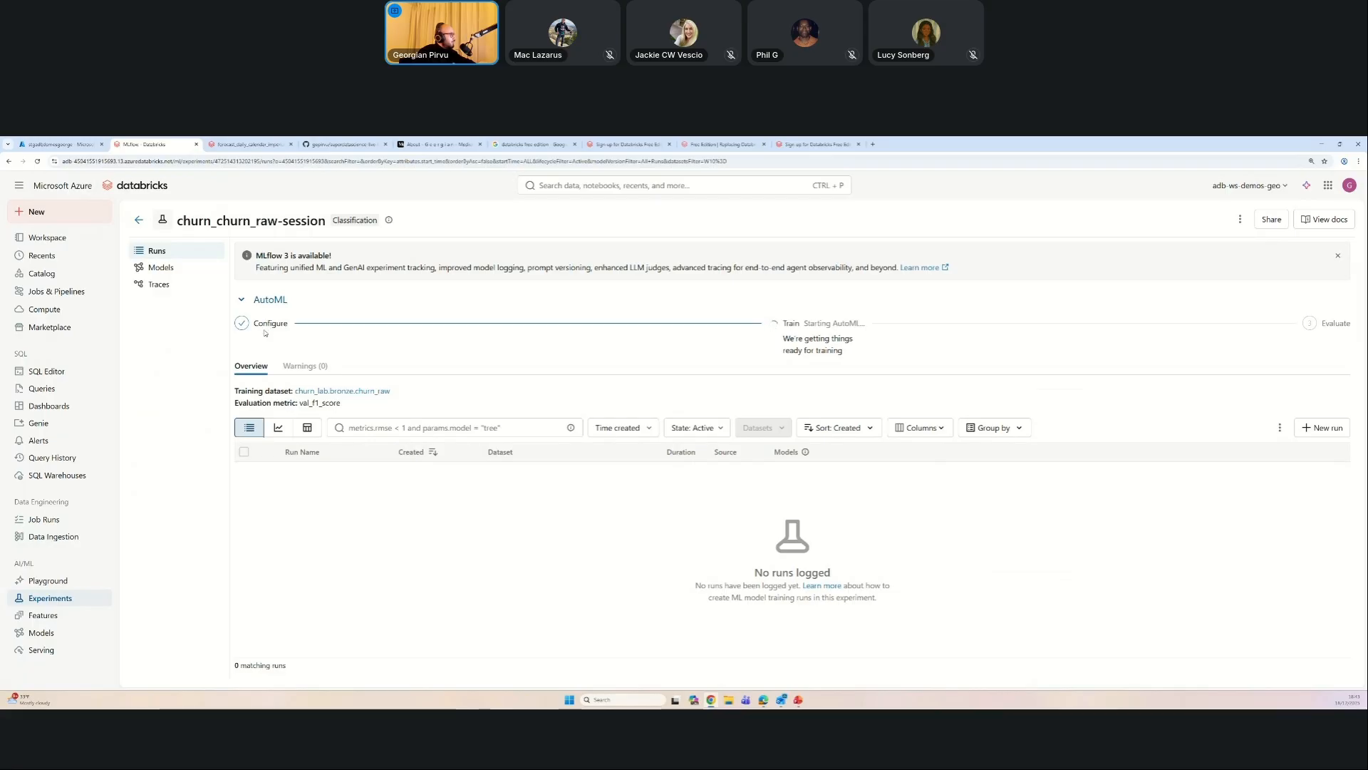
{"action": "double_click", "coordinate": [791, 323]}
{"action": "left_click_drag", "start_coordinate": [1318, 325], "coordinate": [1330, 323]}
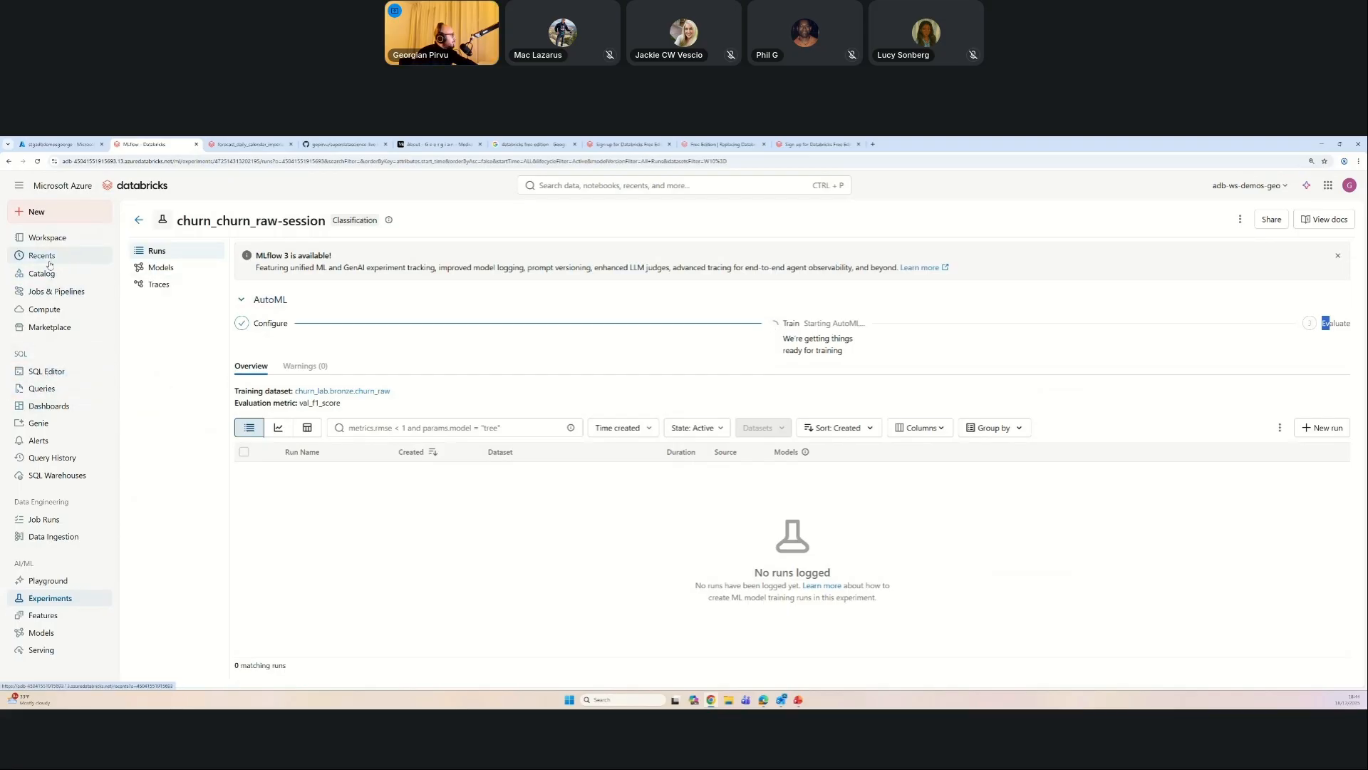
Step: Open the SQL Editor in a new browser tab and show the workspace's SQL warehouses there
{"action": "right_click", "coordinate": [60, 378]}
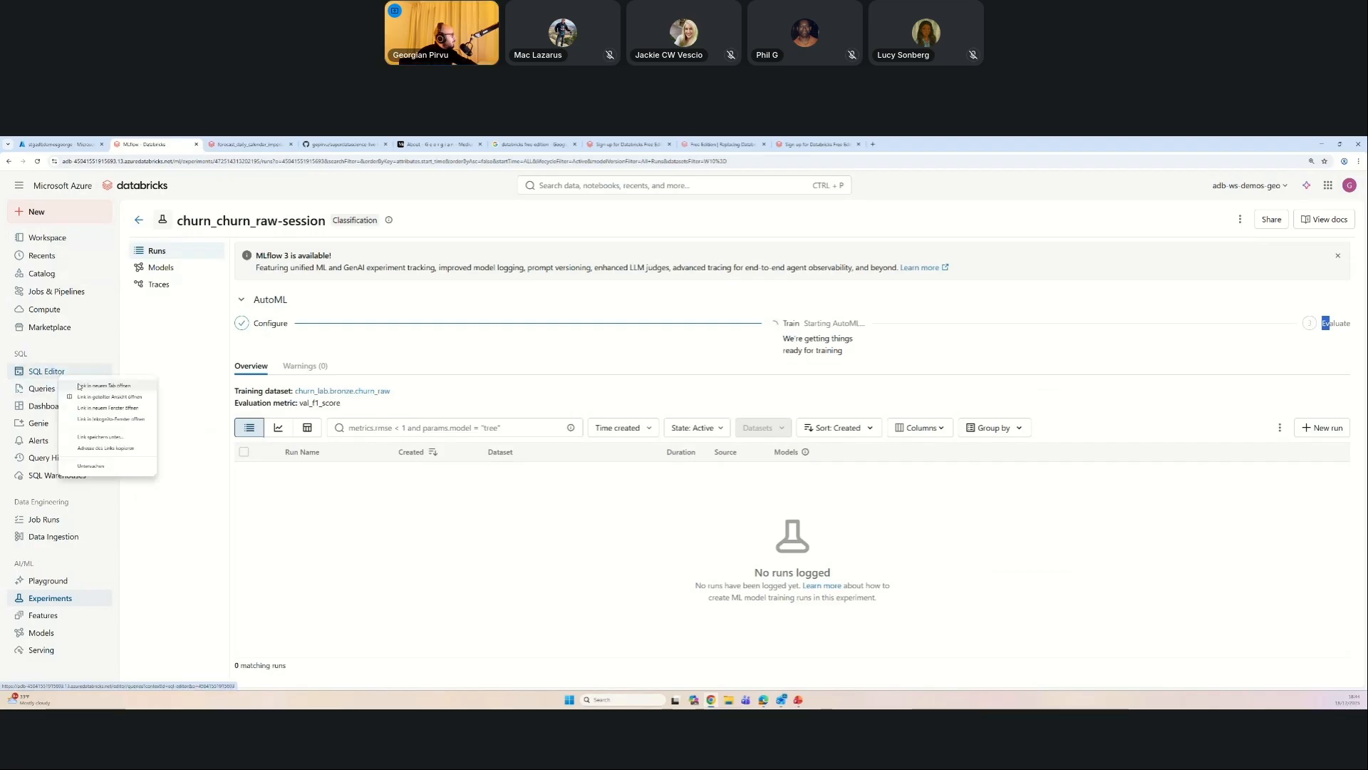
{"action": "left_click", "coordinate": [100, 390]}
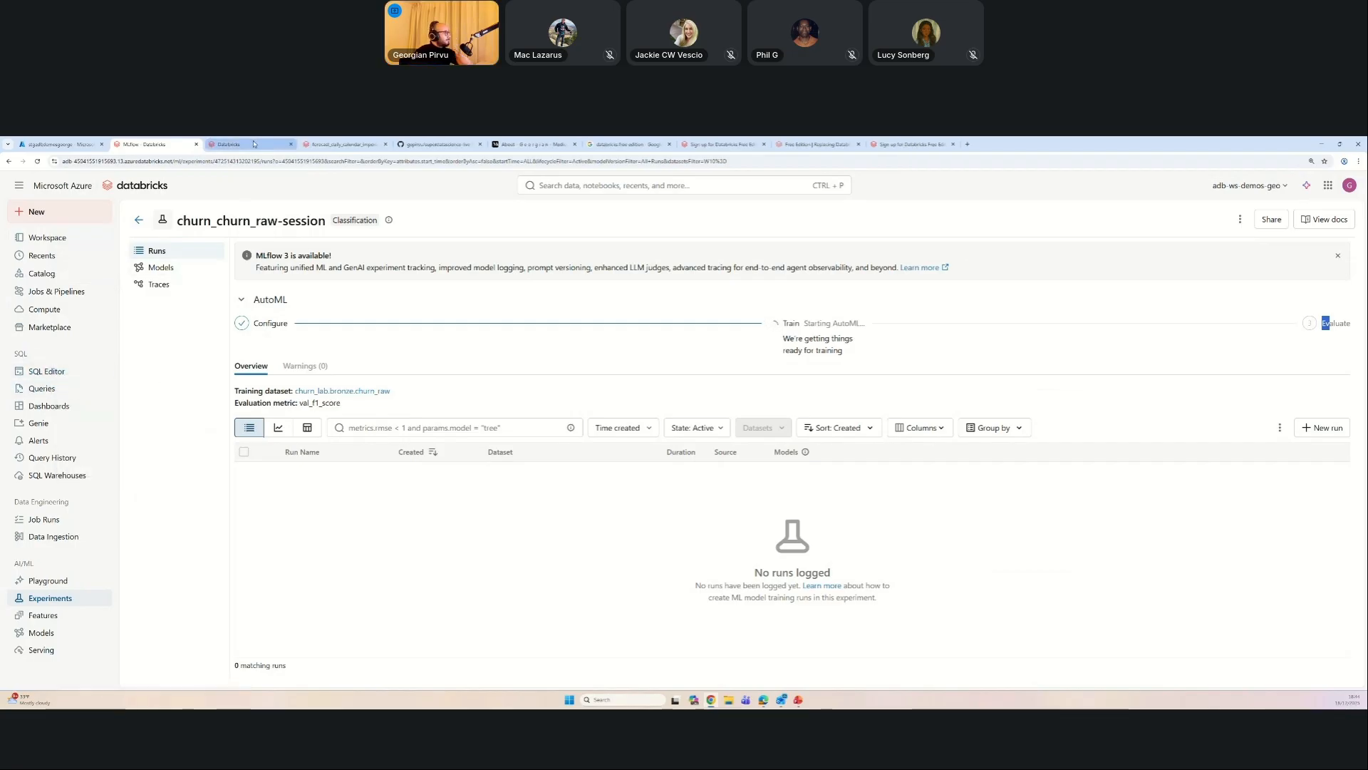
{"action": "left_click", "coordinate": [255, 144]}
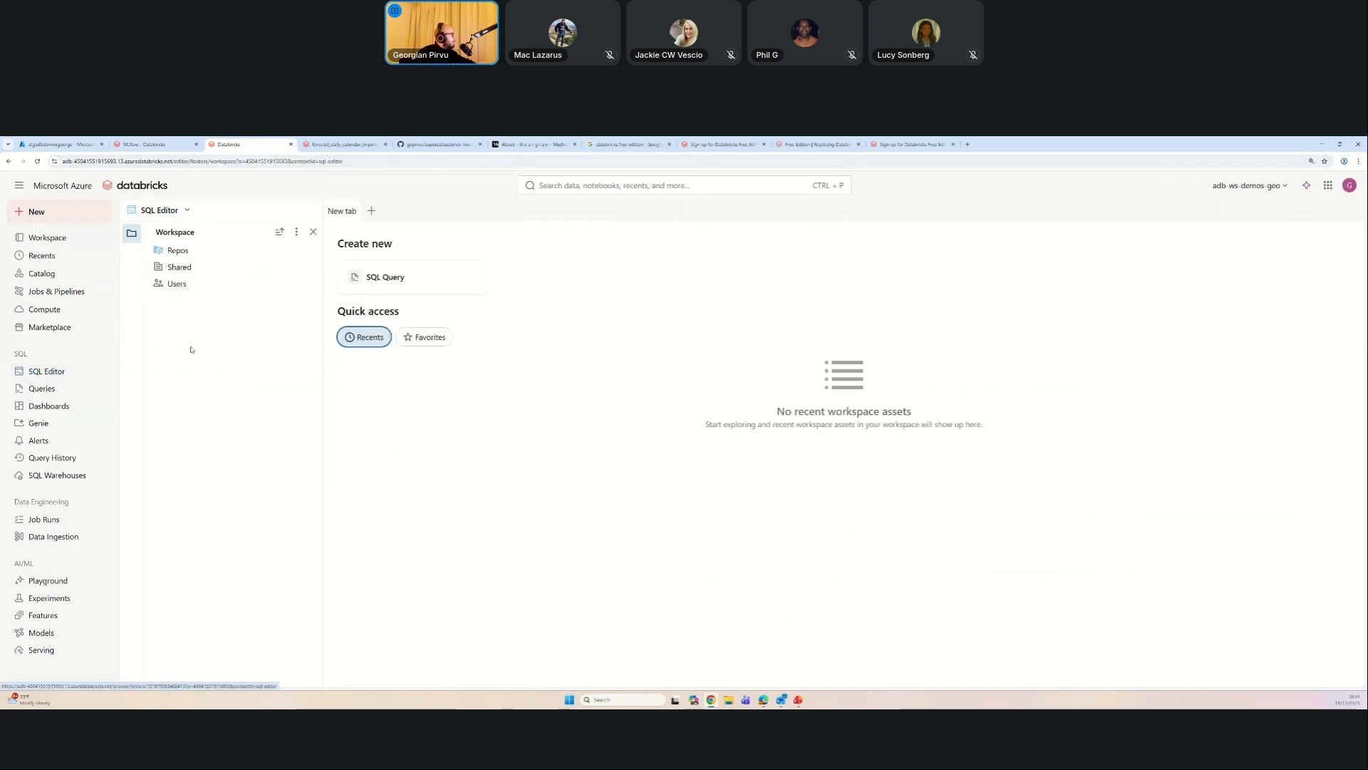
{"action": "left_click", "coordinate": [47, 372]}
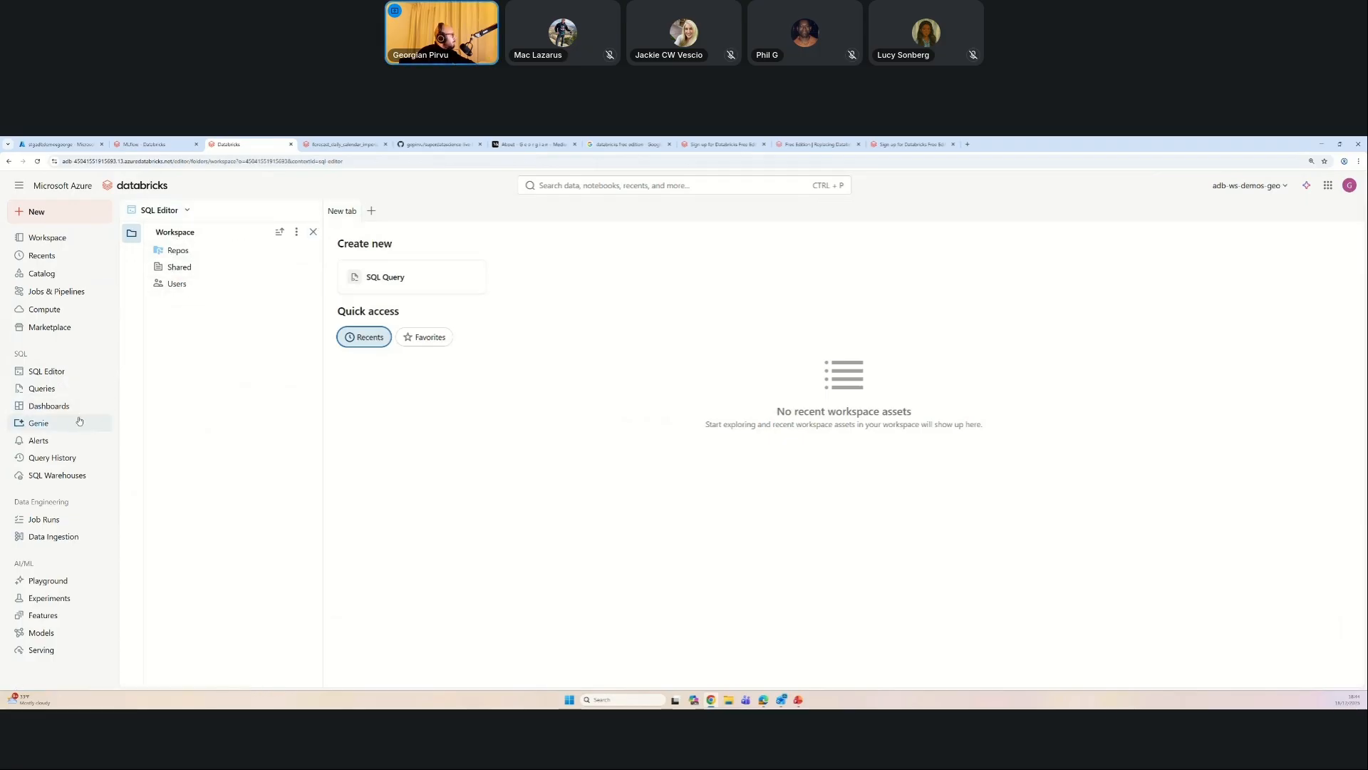
{"action": "left_click", "coordinate": [62, 476]}
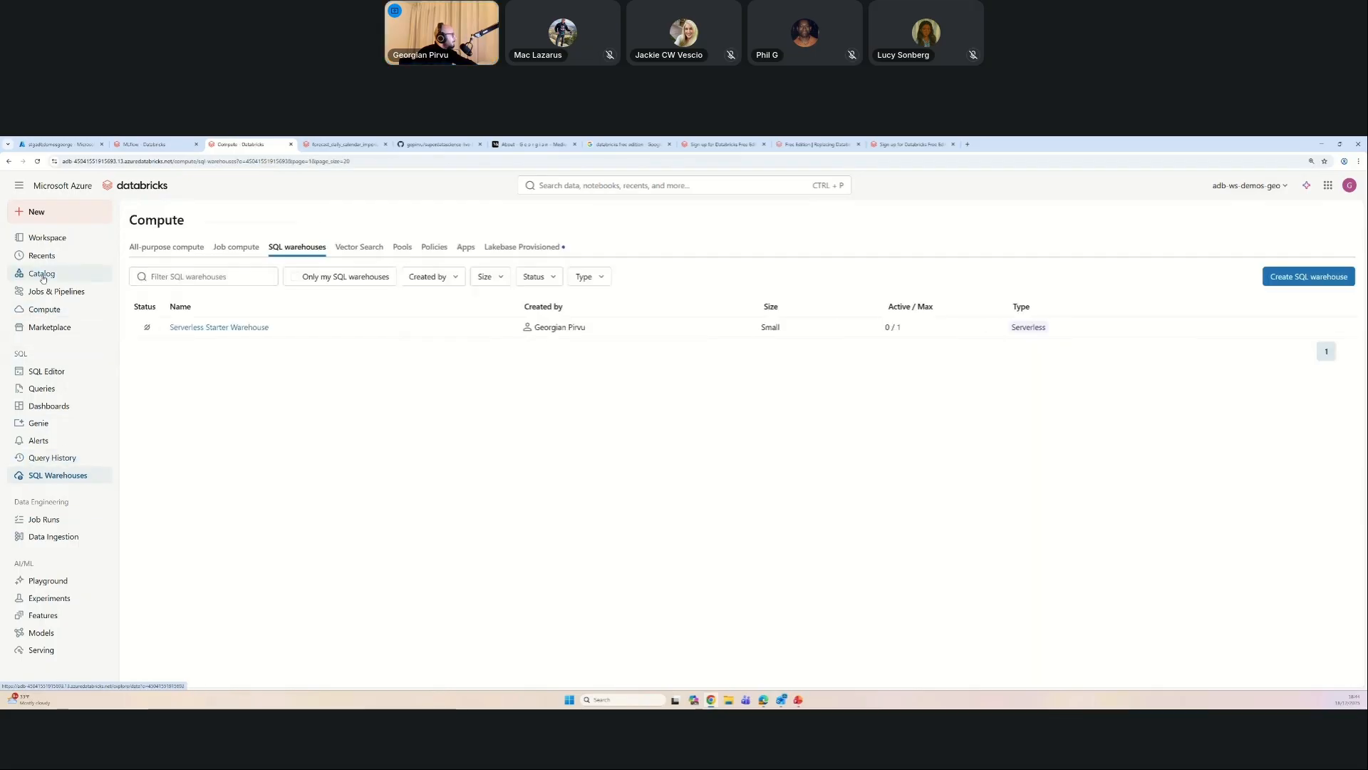
Step: Open the notebook "00_churn prediction preparation" from the Churn_prediction folder and review its dataset overview and schema code
{"action": "left_click", "coordinate": [60, 245]}
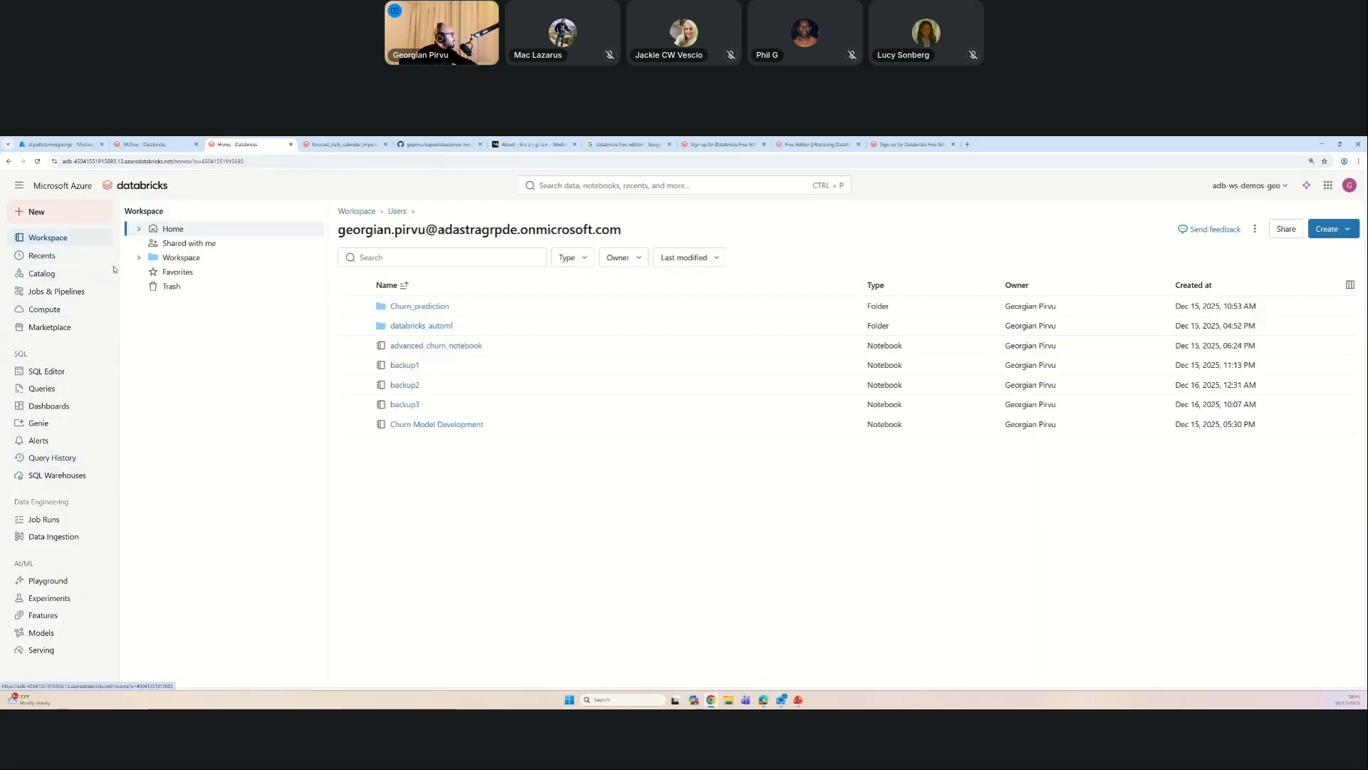
{"action": "left_click", "coordinate": [418, 306]}
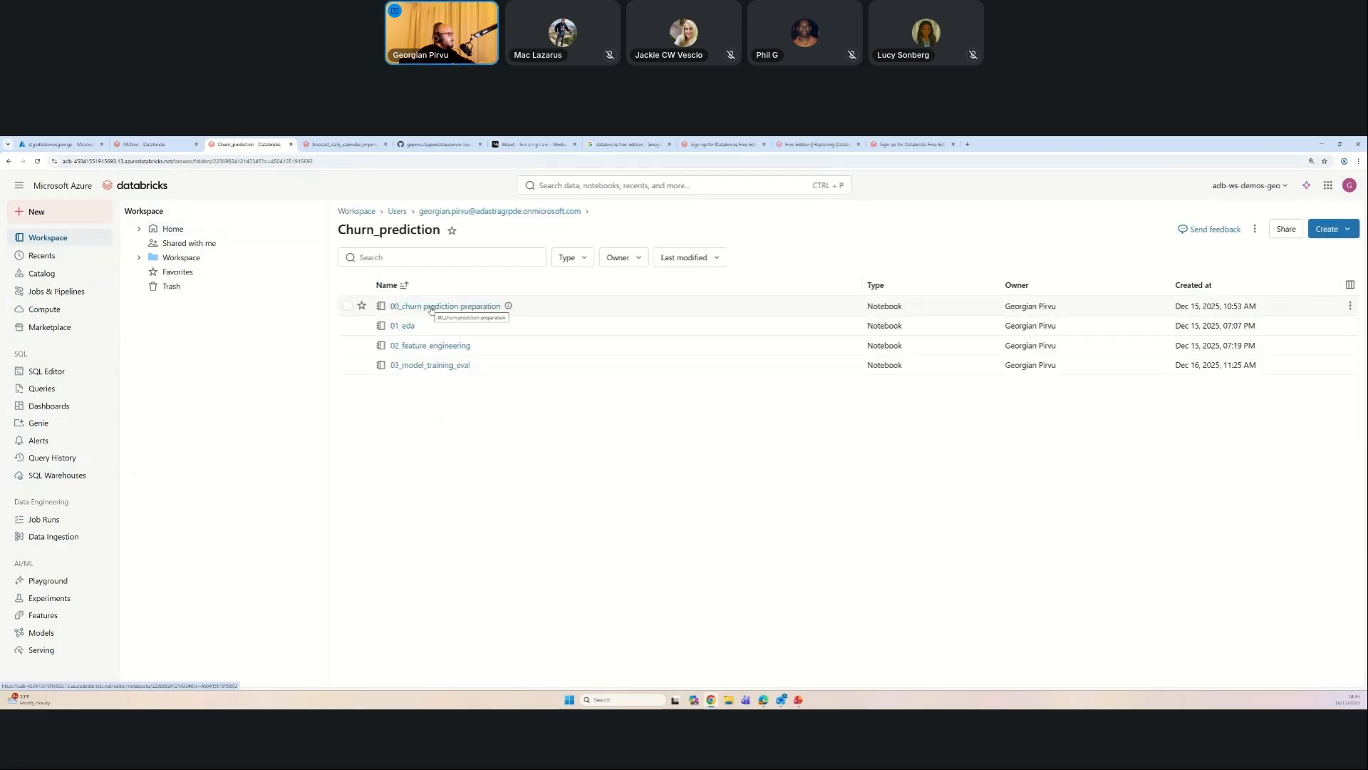
{"action": "left_click", "coordinate": [430, 307]}
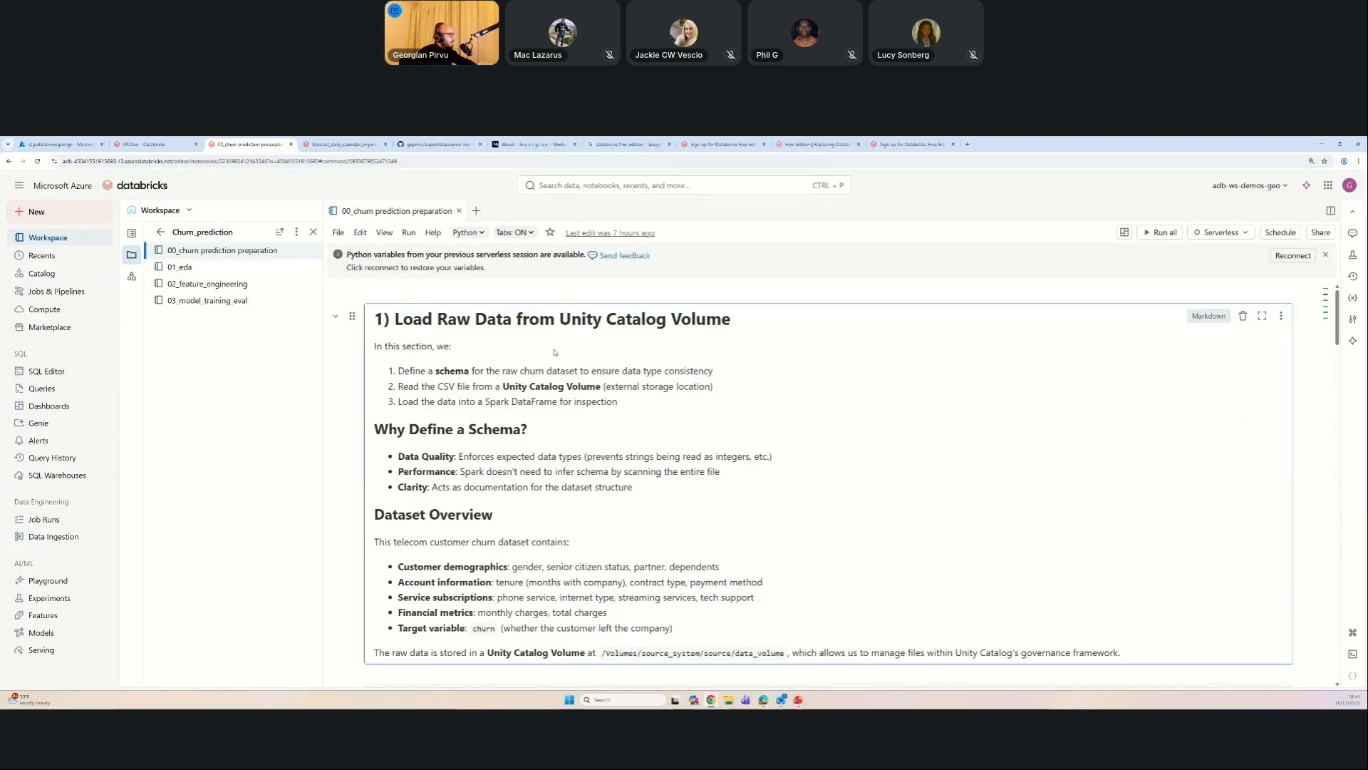
{"action": "scroll", "coordinate": [555, 352], "scroll_direction": "down", "scroll_amount": 3}
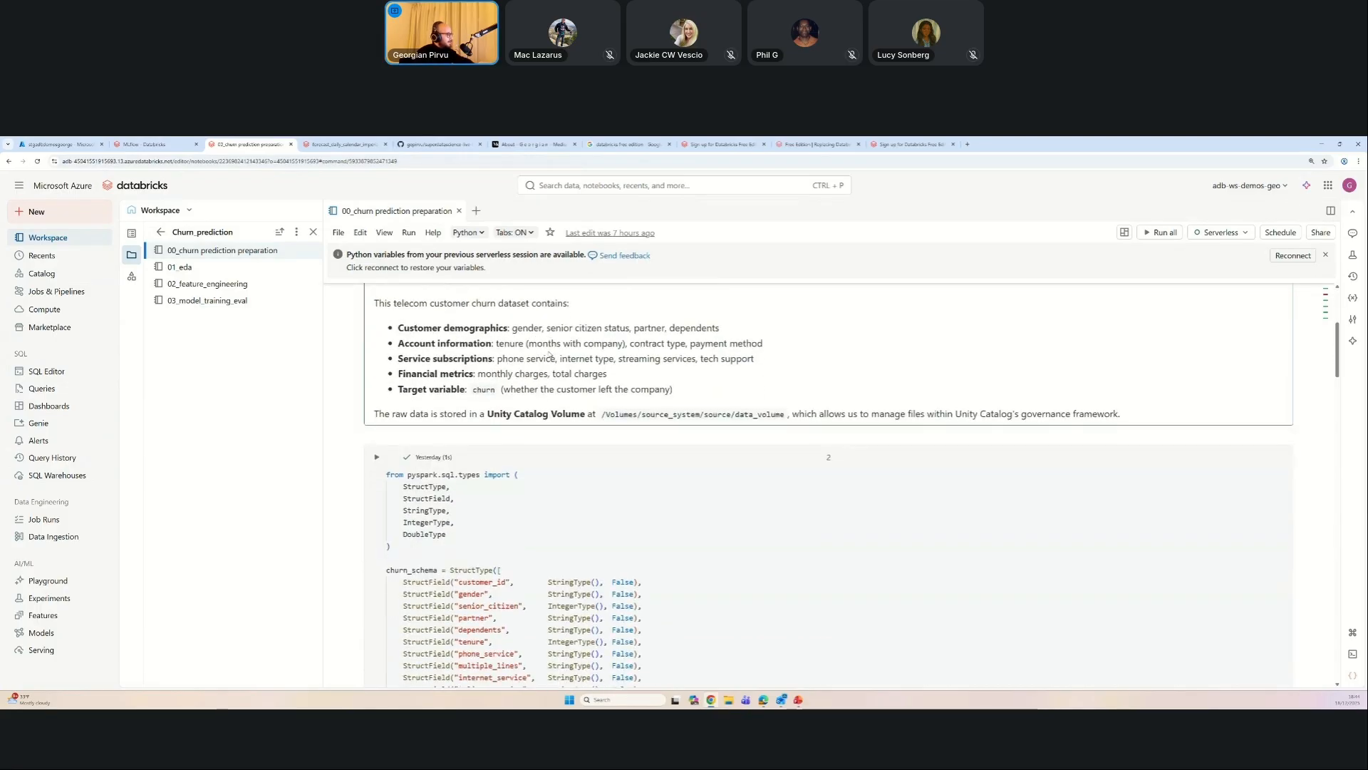
{"action": "scroll", "coordinate": [549, 355], "scroll_direction": "down", "scroll_amount": 2}
{"action": "scroll", "coordinate": [546, 354], "scroll_direction": "up", "scroll_amount": 3}
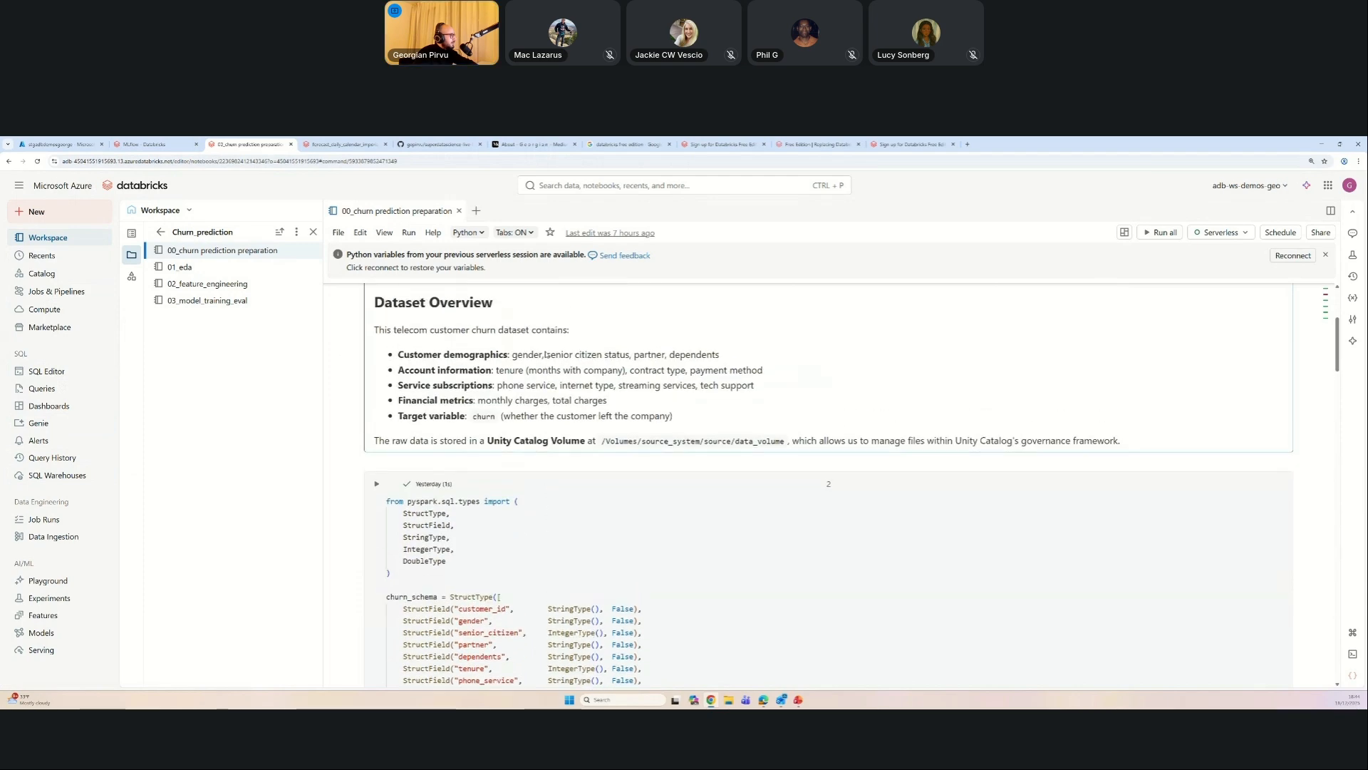
Step: Narrow the workspace file browser and show the languages available for the notebook's schema definition cell
{"action": "scroll", "coordinate": [546, 354], "scroll_direction": "up", "scroll_amount": 3}
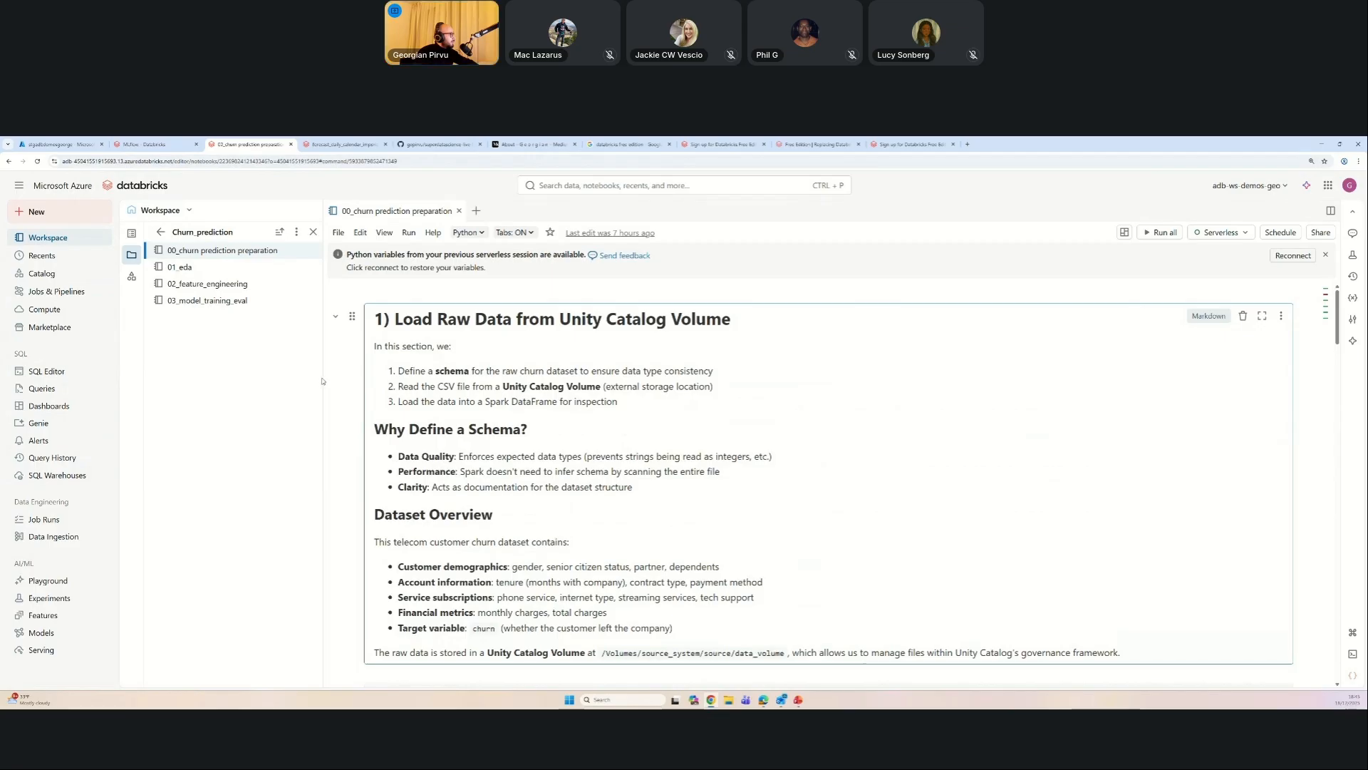
{"action": "left_click_drag", "start_coordinate": [318, 378], "coordinate": [297, 378]}
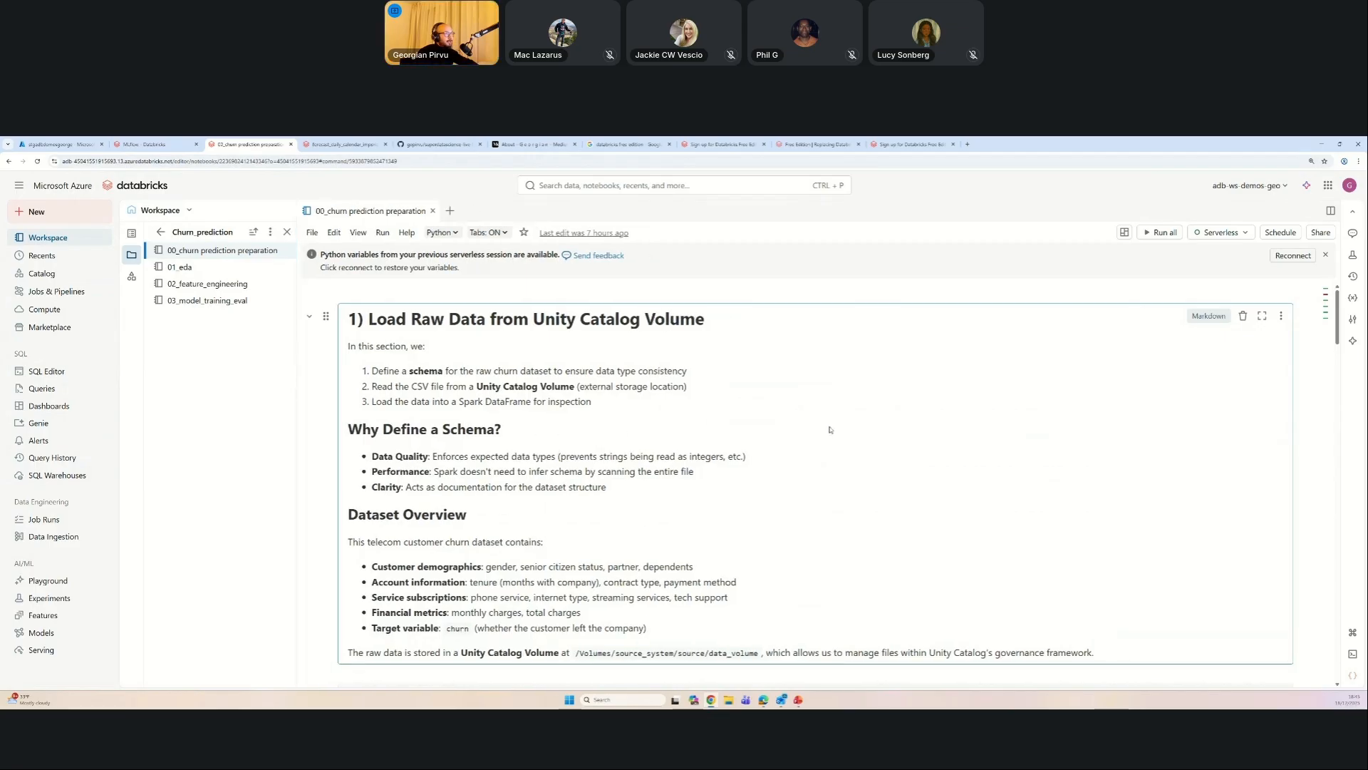
{"action": "scroll", "coordinate": [709, 395], "scroll_direction": "down", "scroll_amount": 4}
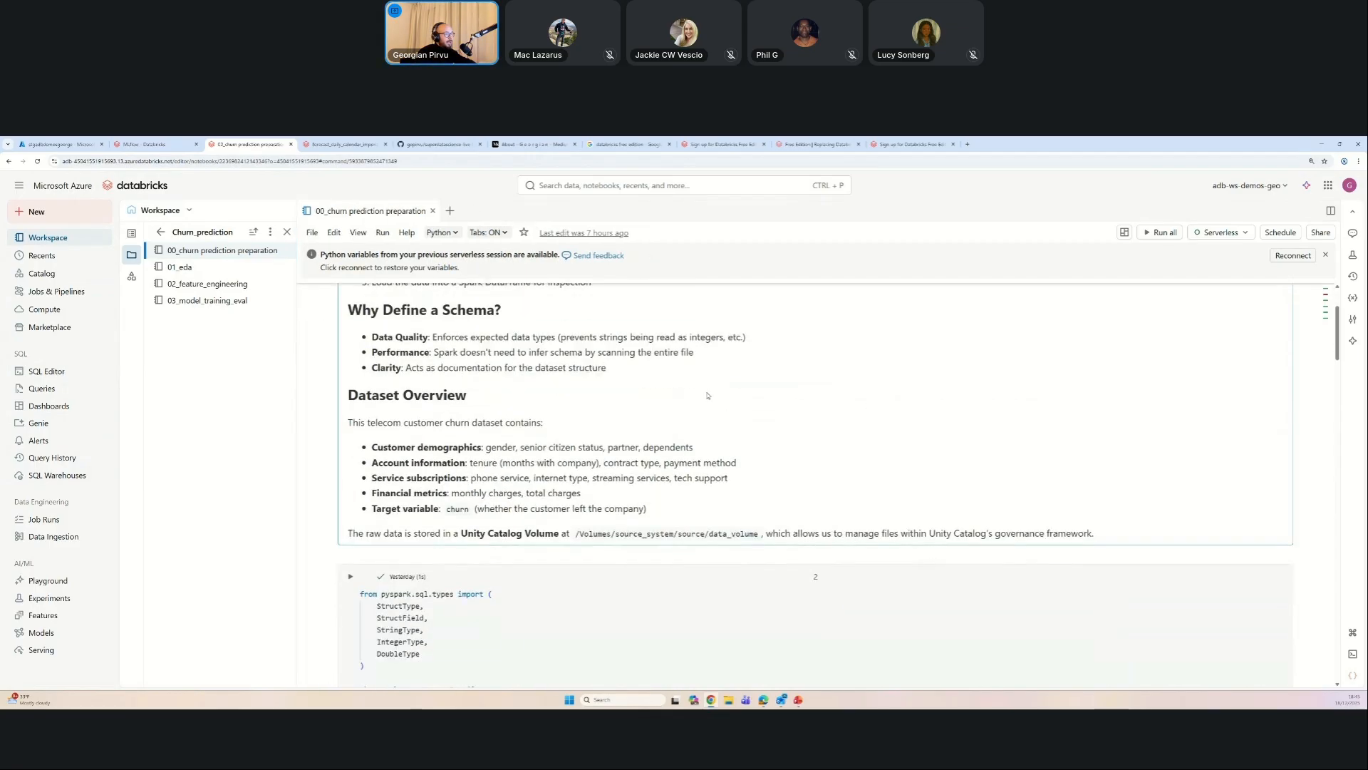
{"action": "left_click", "coordinate": [709, 408]}
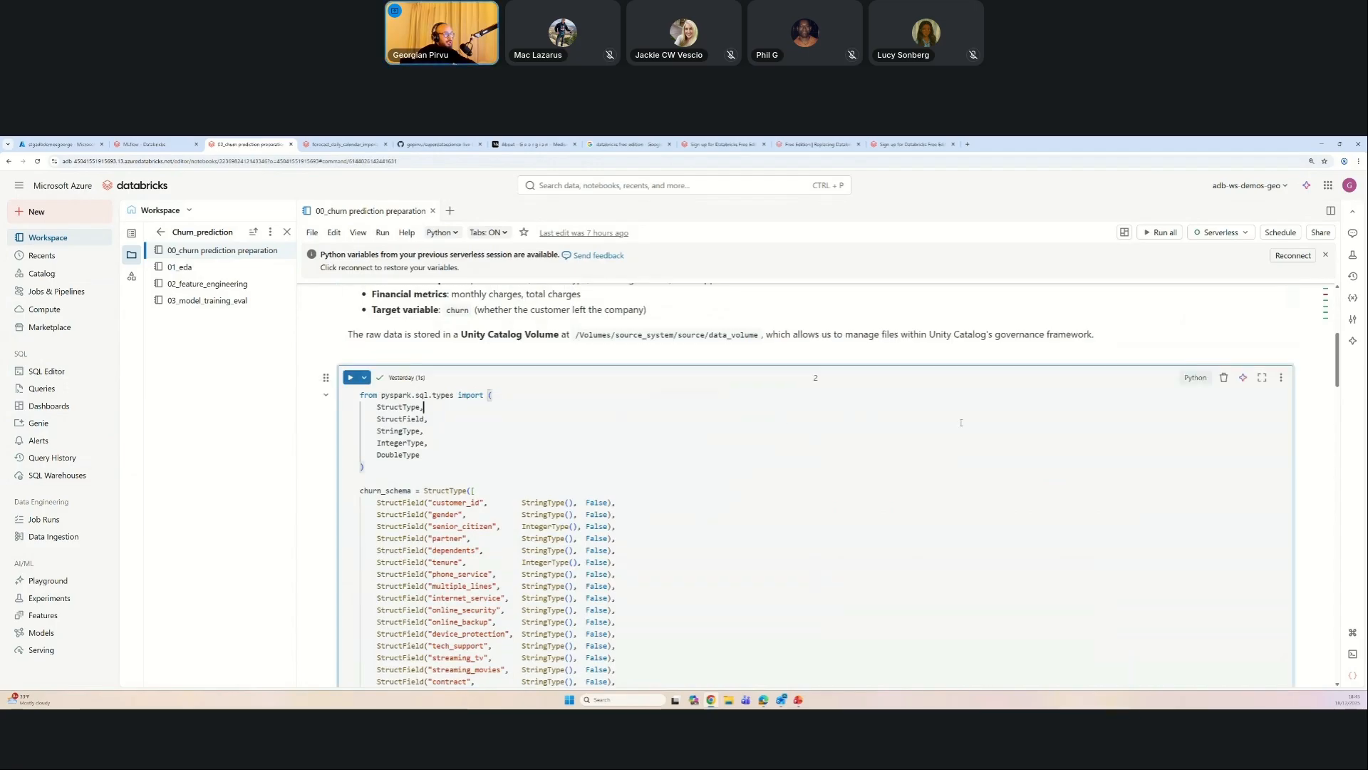
{"action": "left_click", "coordinate": [1195, 379]}
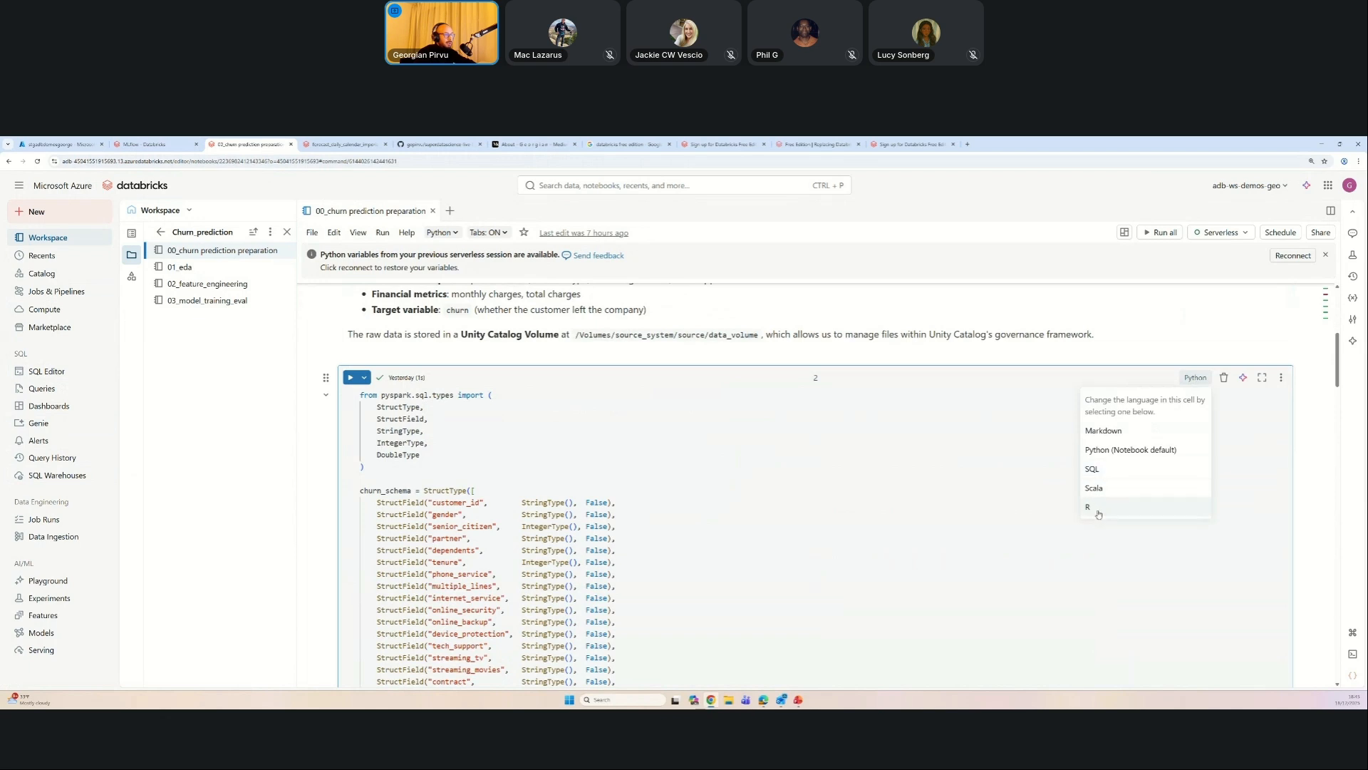
{"action": "left_click", "coordinate": [969, 442]}
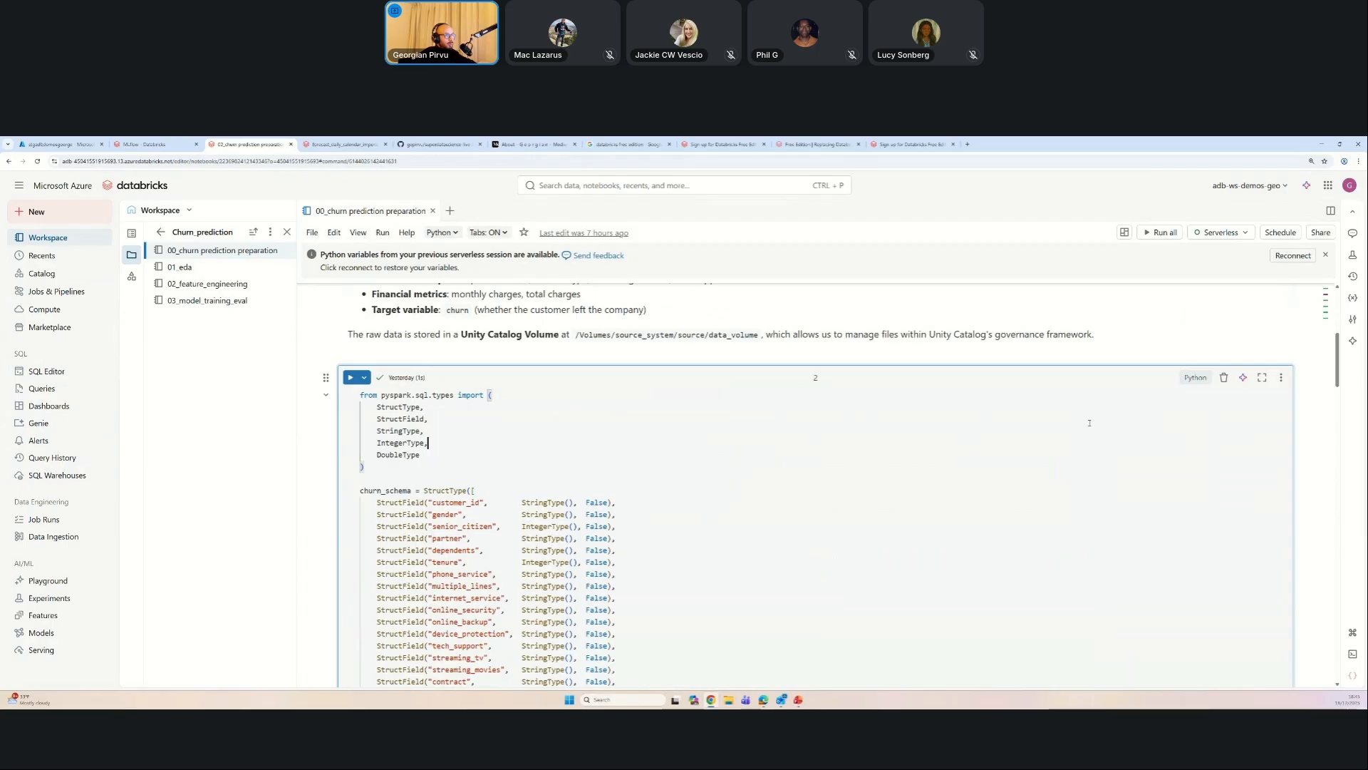
{"action": "left_click", "coordinate": [1202, 380]}
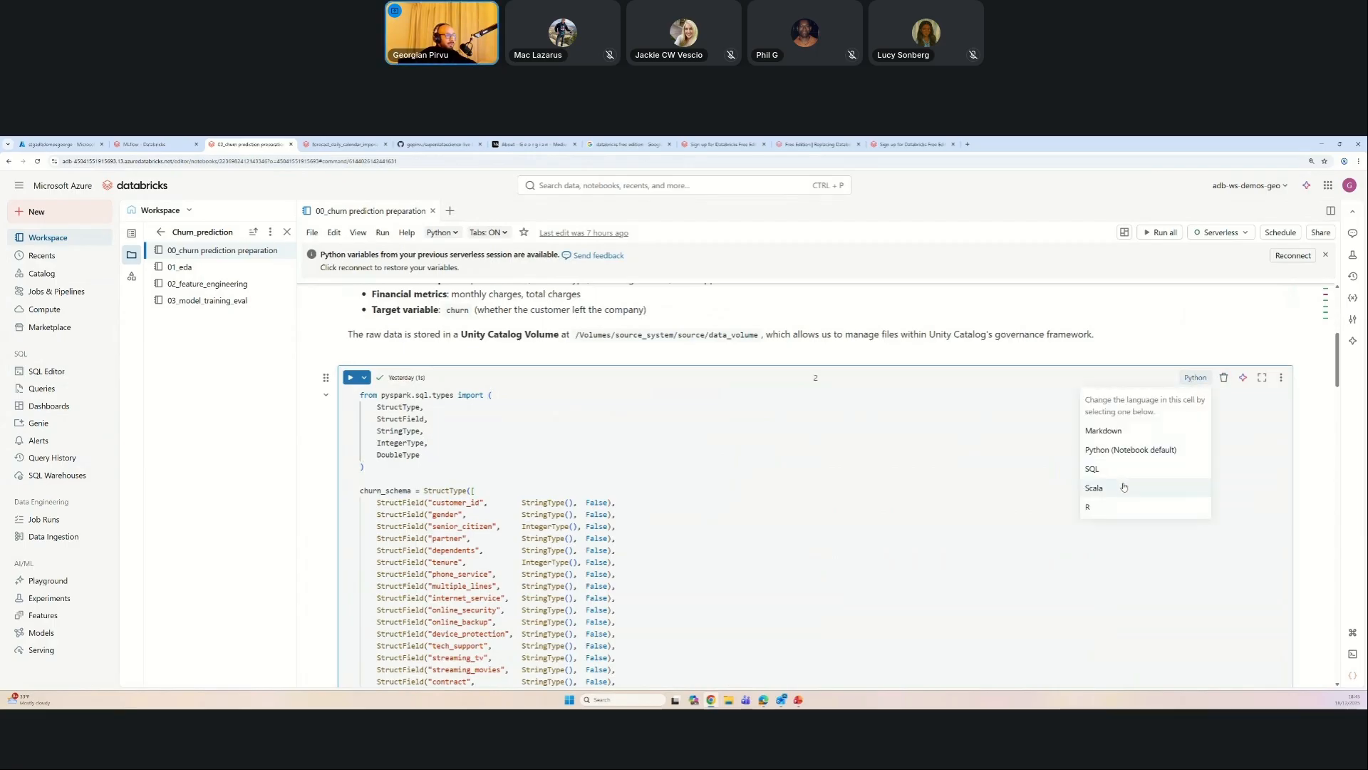
{"action": "left_click", "coordinate": [526, 431]}
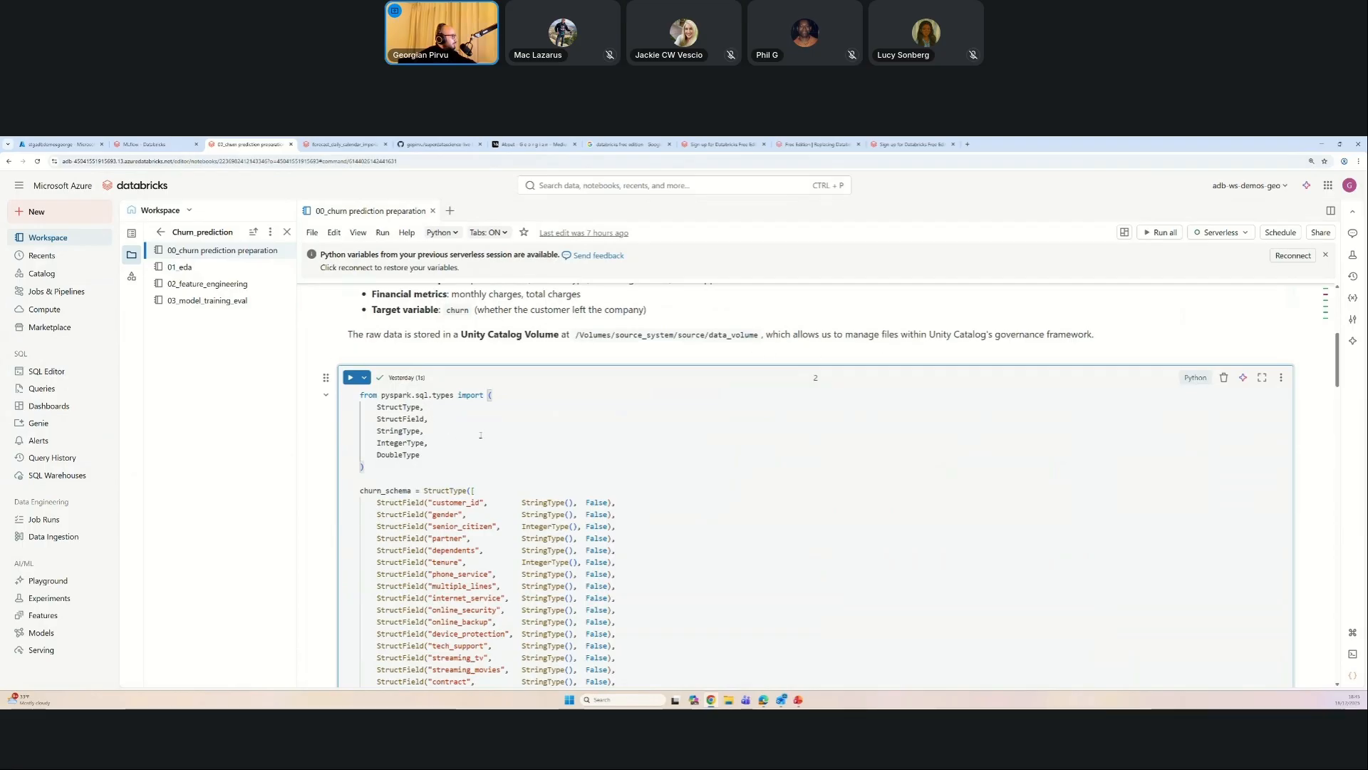
Step: Review the churn_schema field definitions and the code that reads the CSV from /Volumes/source_system/source/data_volume into churn_raw_df
{"action": "scroll", "coordinate": [480, 434], "scroll_direction": "down", "scroll_amount": 5}
{"action": "scroll", "coordinate": [461, 399], "scroll_direction": "up", "scroll_amount": 4}
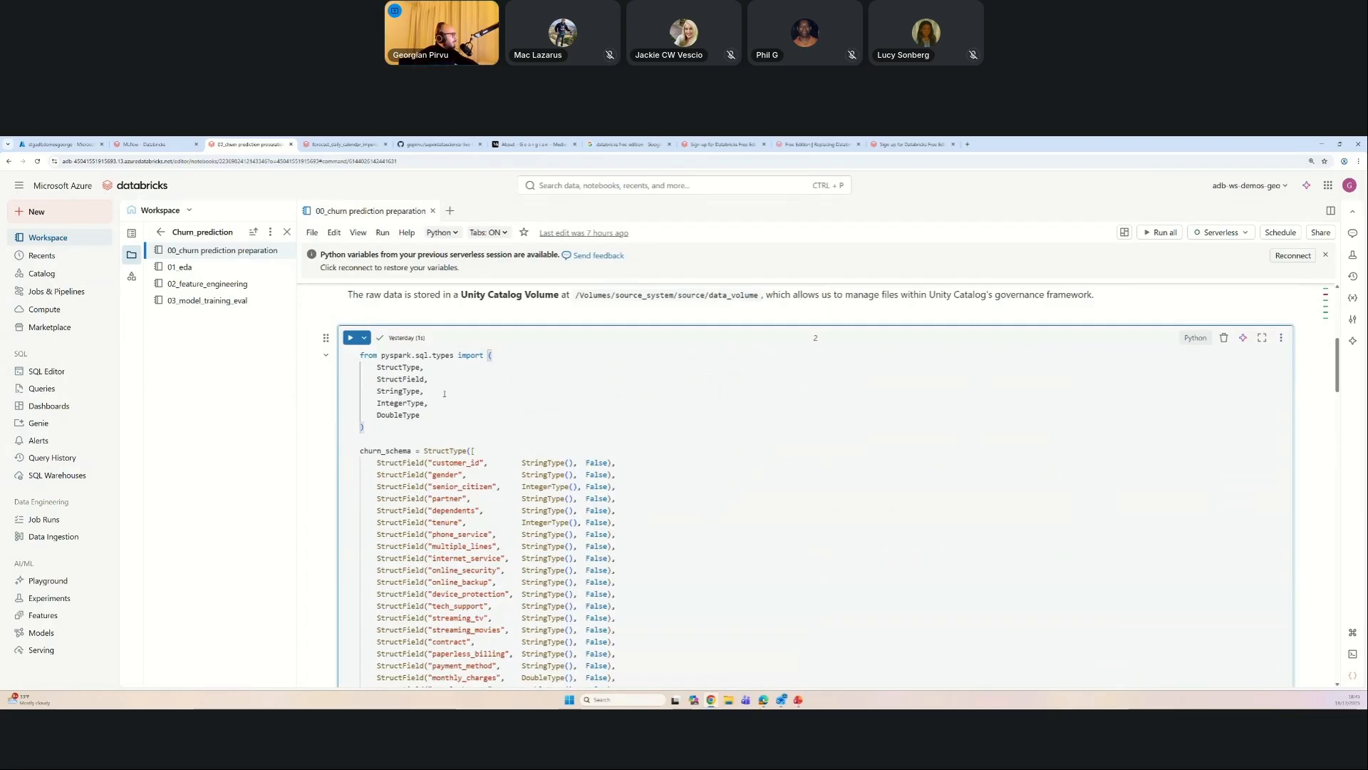
{"action": "scroll", "coordinate": [391, 375], "scroll_direction": "down", "scroll_amount": 1}
{"action": "left_click_drag", "start_coordinate": [391, 410], "coordinate": [522, 578]}
{"action": "scroll", "coordinate": [594, 439], "scroll_direction": "down", "scroll_amount": 2}
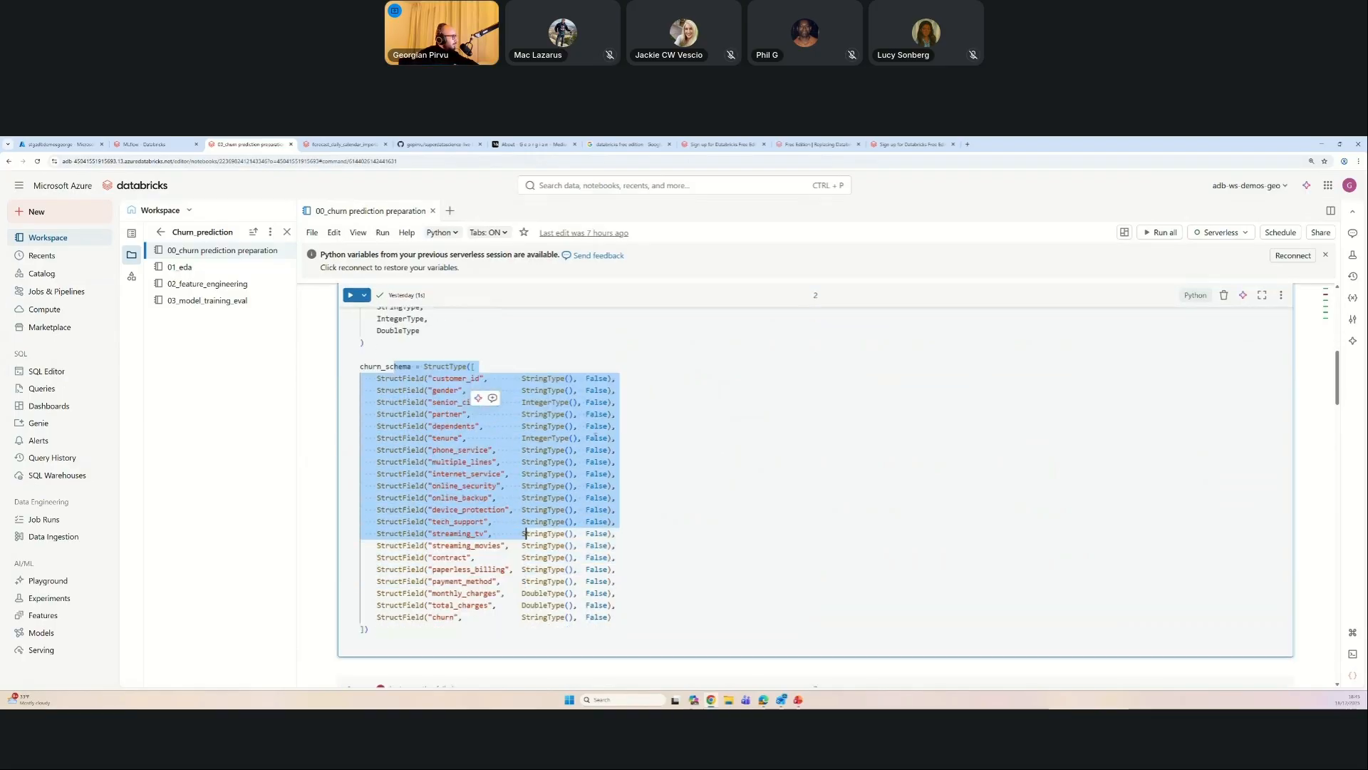
{"action": "left_click", "coordinate": [483, 451]}
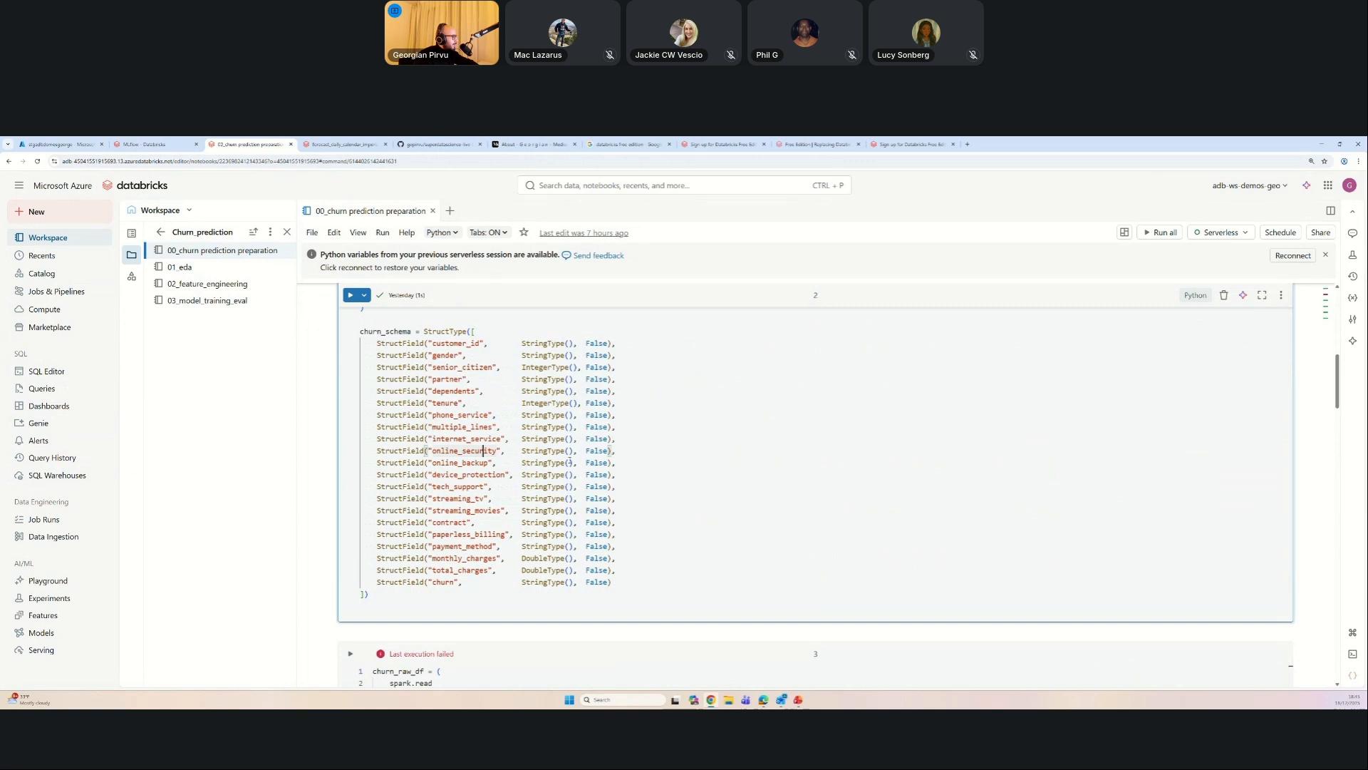
{"action": "scroll", "coordinate": [581, 466], "scroll_direction": "down", "scroll_amount": 5}
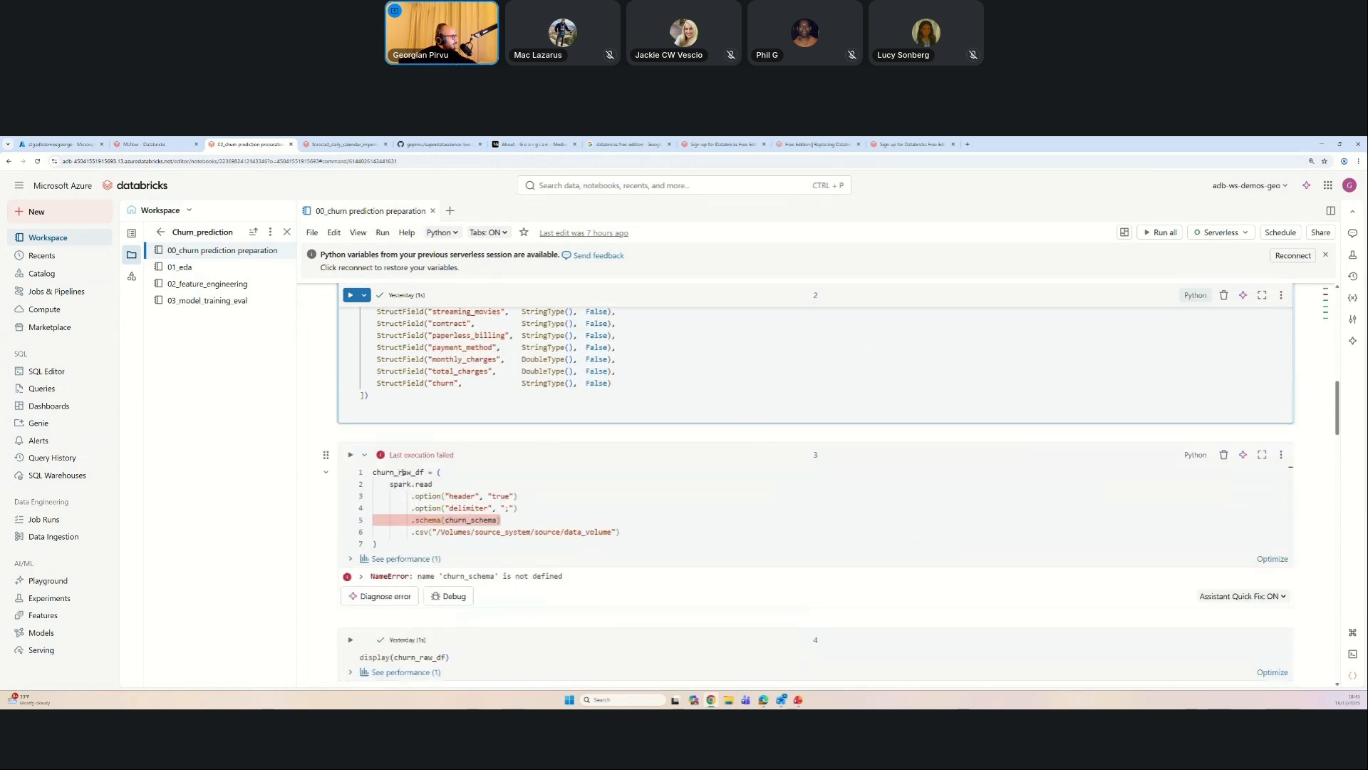
{"action": "left_click_drag", "start_coordinate": [402, 472], "coordinate": [603, 536]}
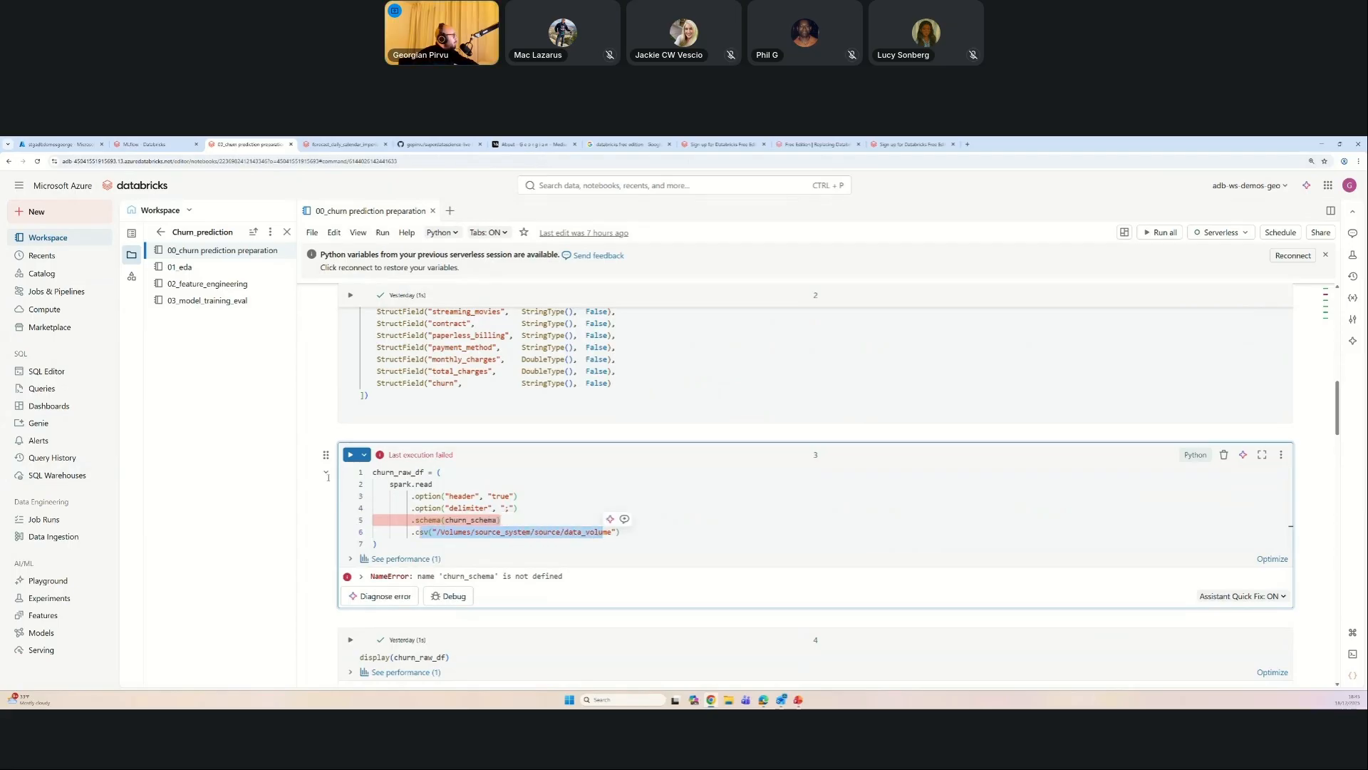
Step: Open the churn_raw table from the bronze schema of the churn_lab catalog
{"action": "left_click", "coordinate": [47, 276]}
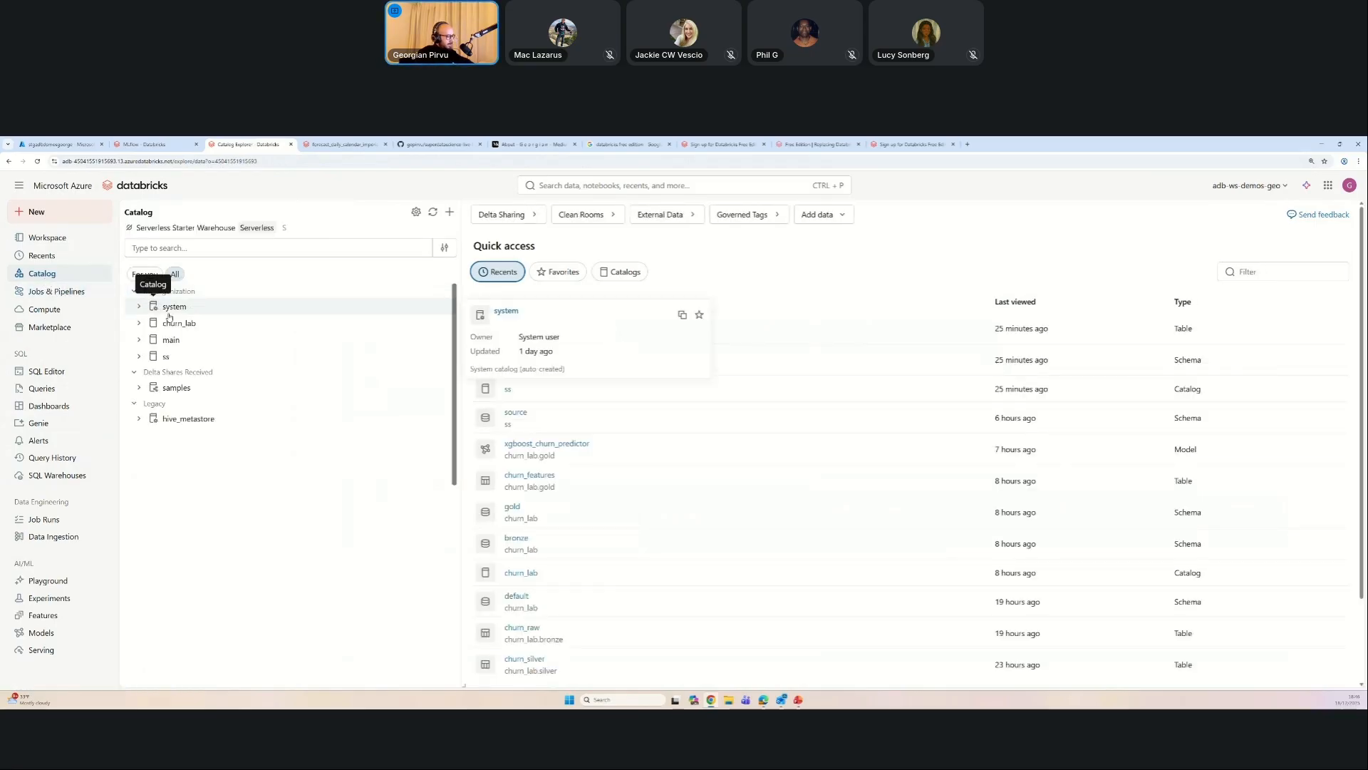
{"action": "mouse_move", "coordinate": [273, 323]}
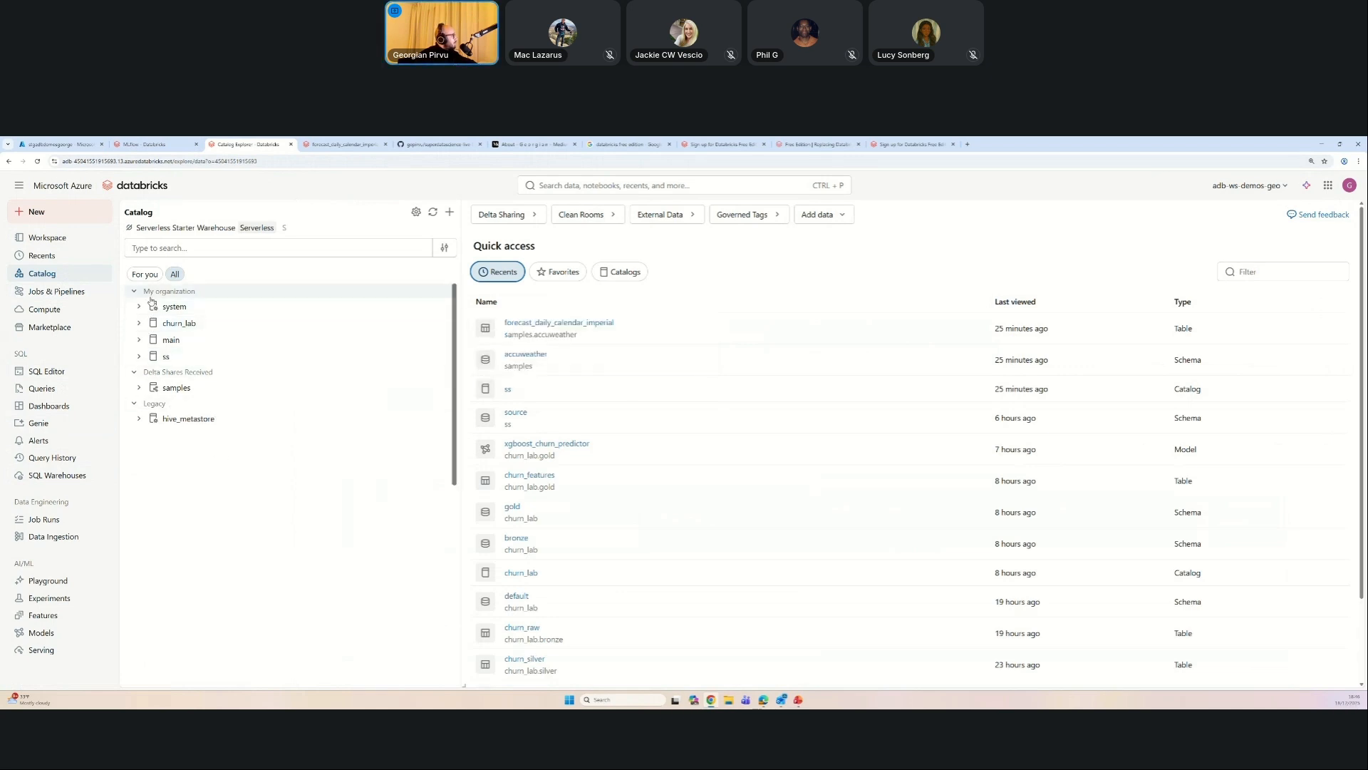
{"action": "left_click", "coordinate": [140, 324]}
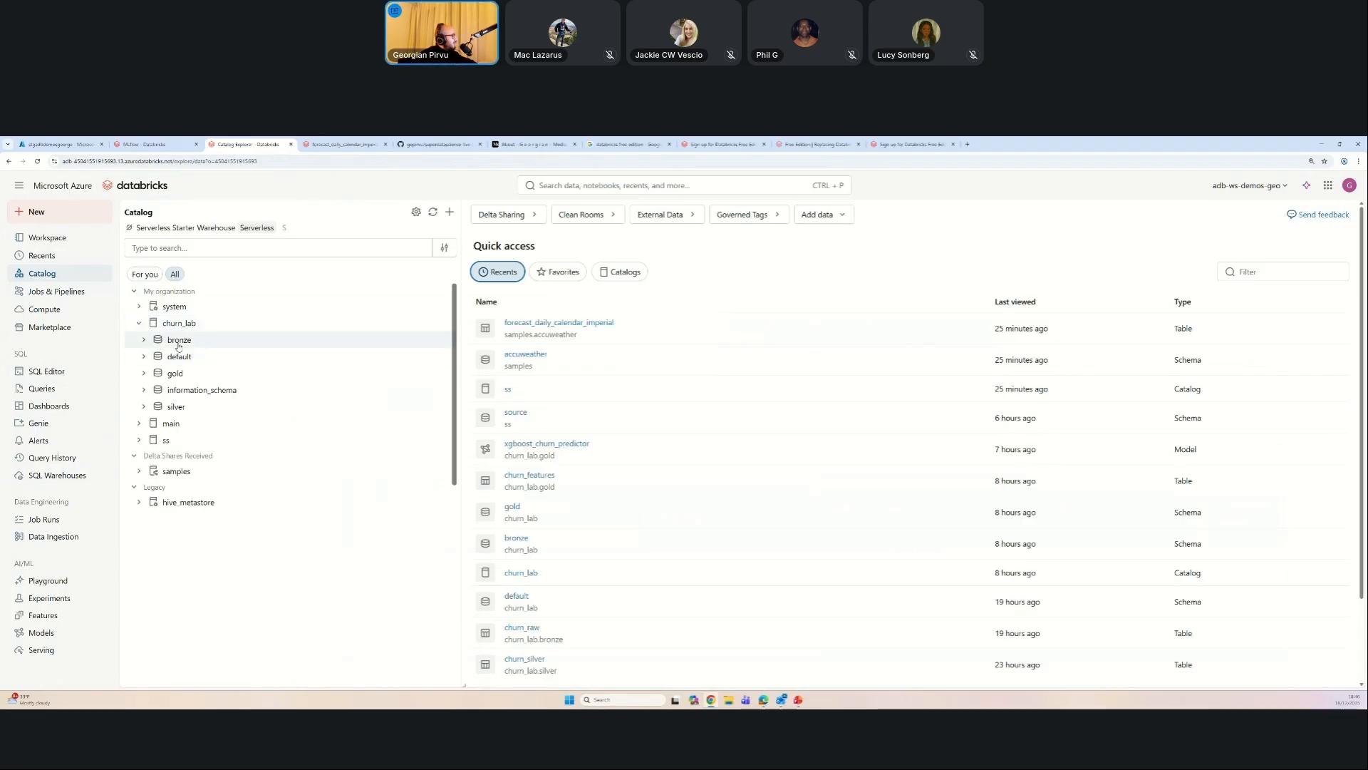
{"action": "mouse_move", "coordinate": [180, 344]}
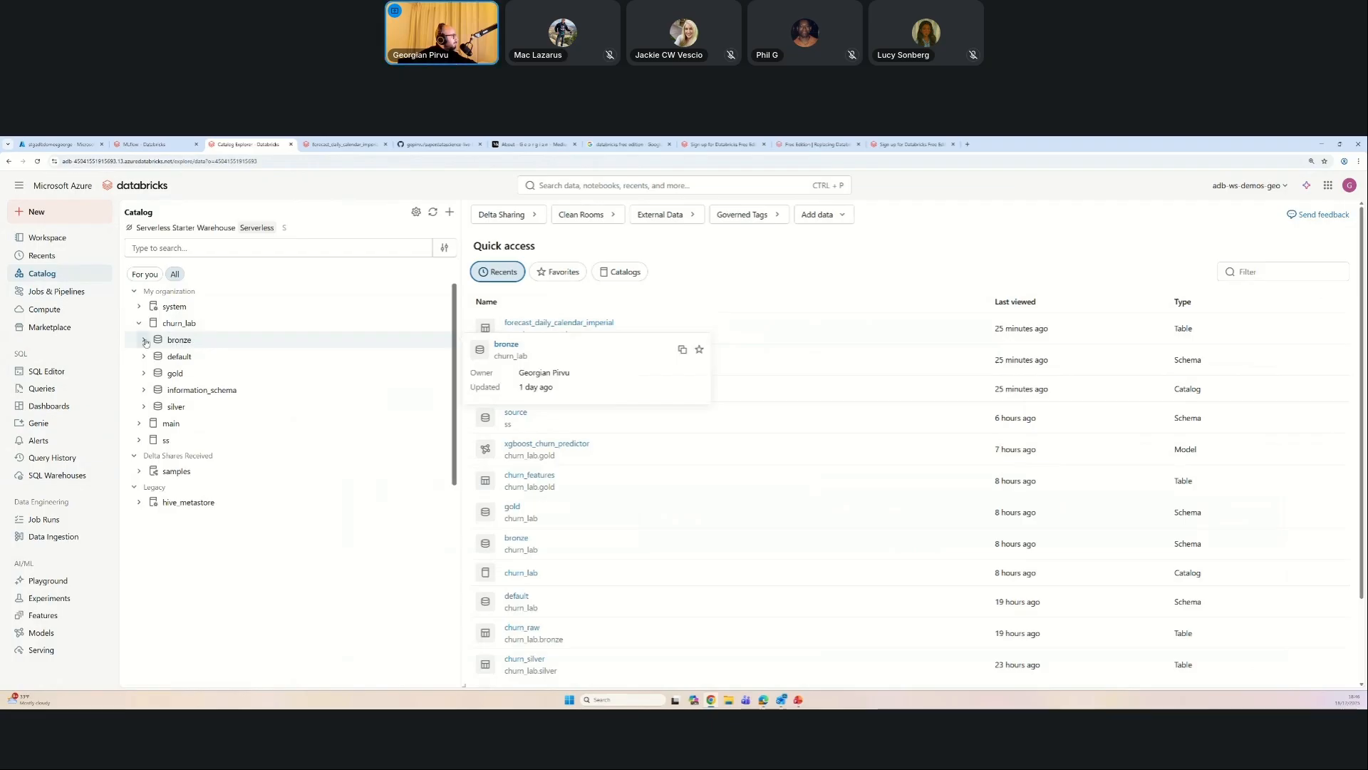
{"action": "left_click", "coordinate": [145, 343]}
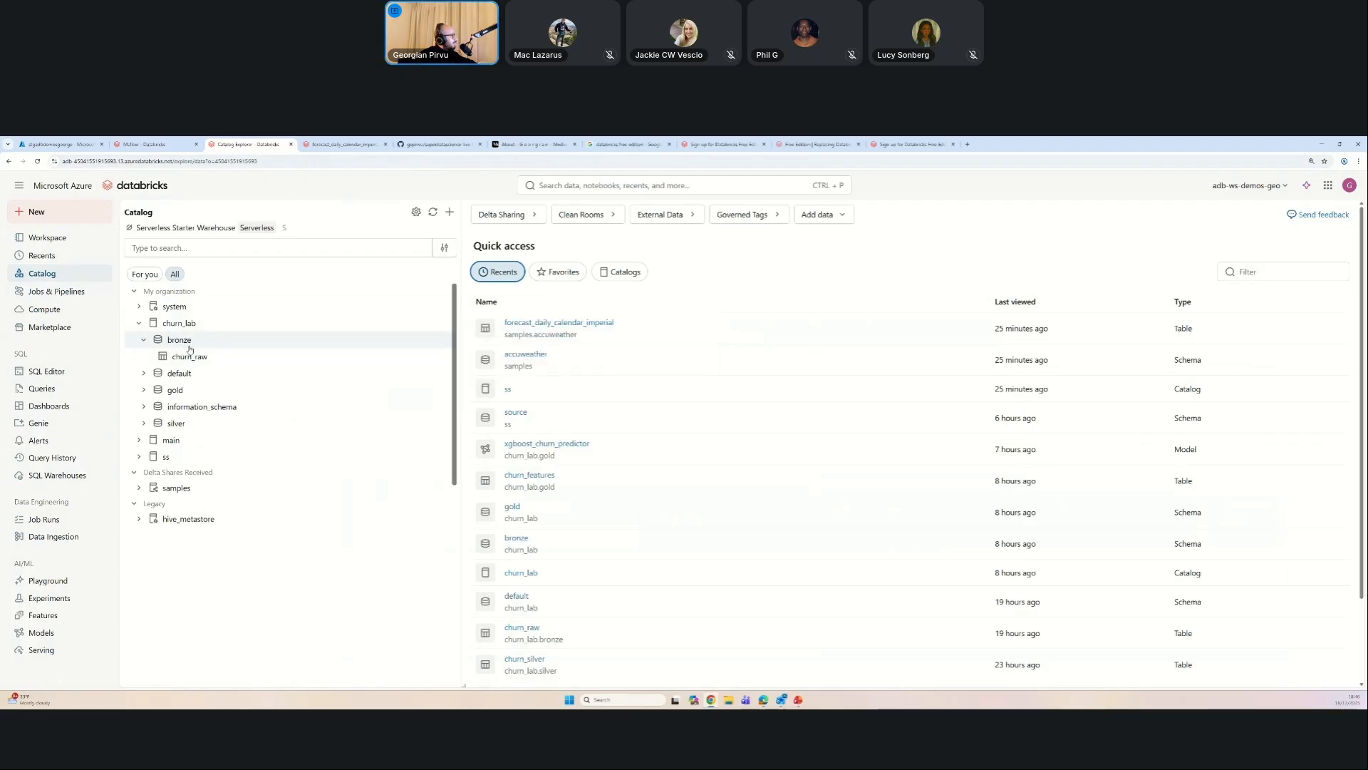
{"action": "mouse_move", "coordinate": [173, 360]}
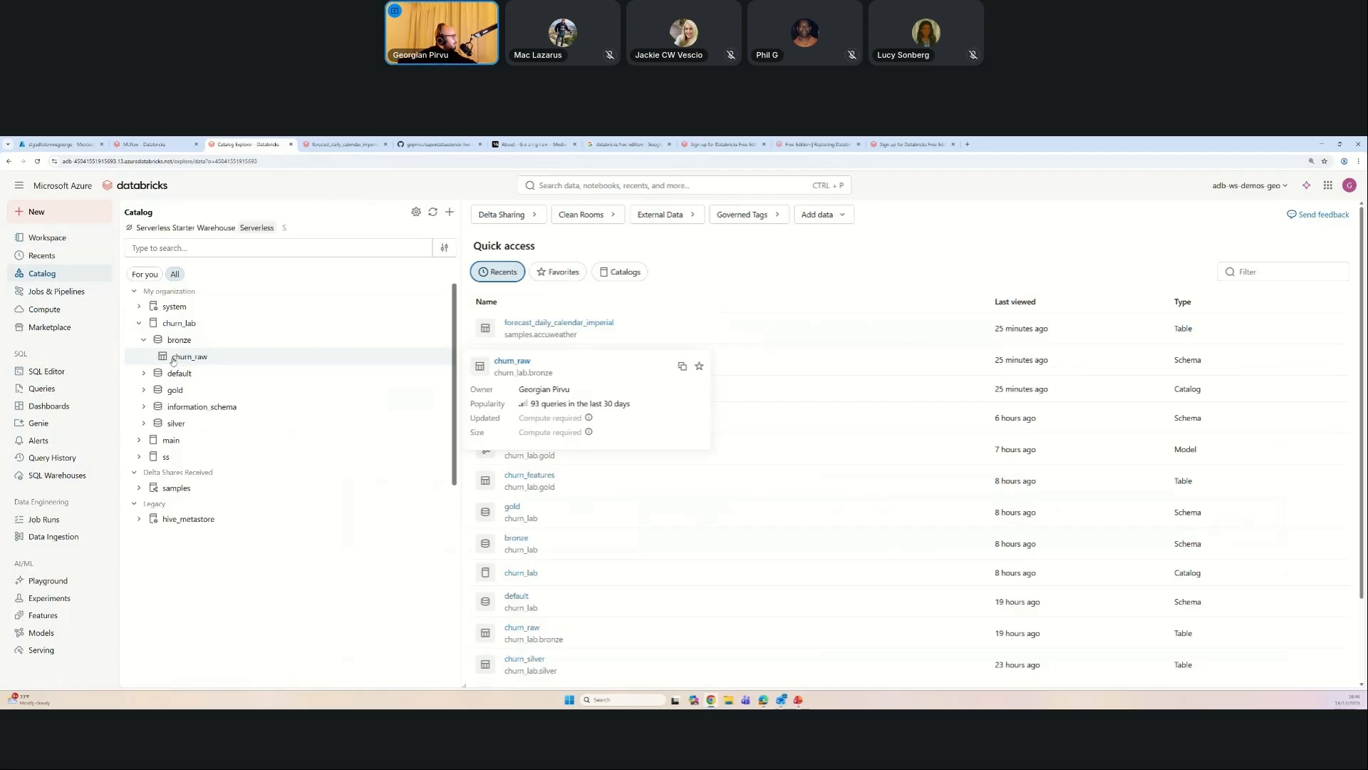
{"action": "mouse_move", "coordinate": [193, 331]}
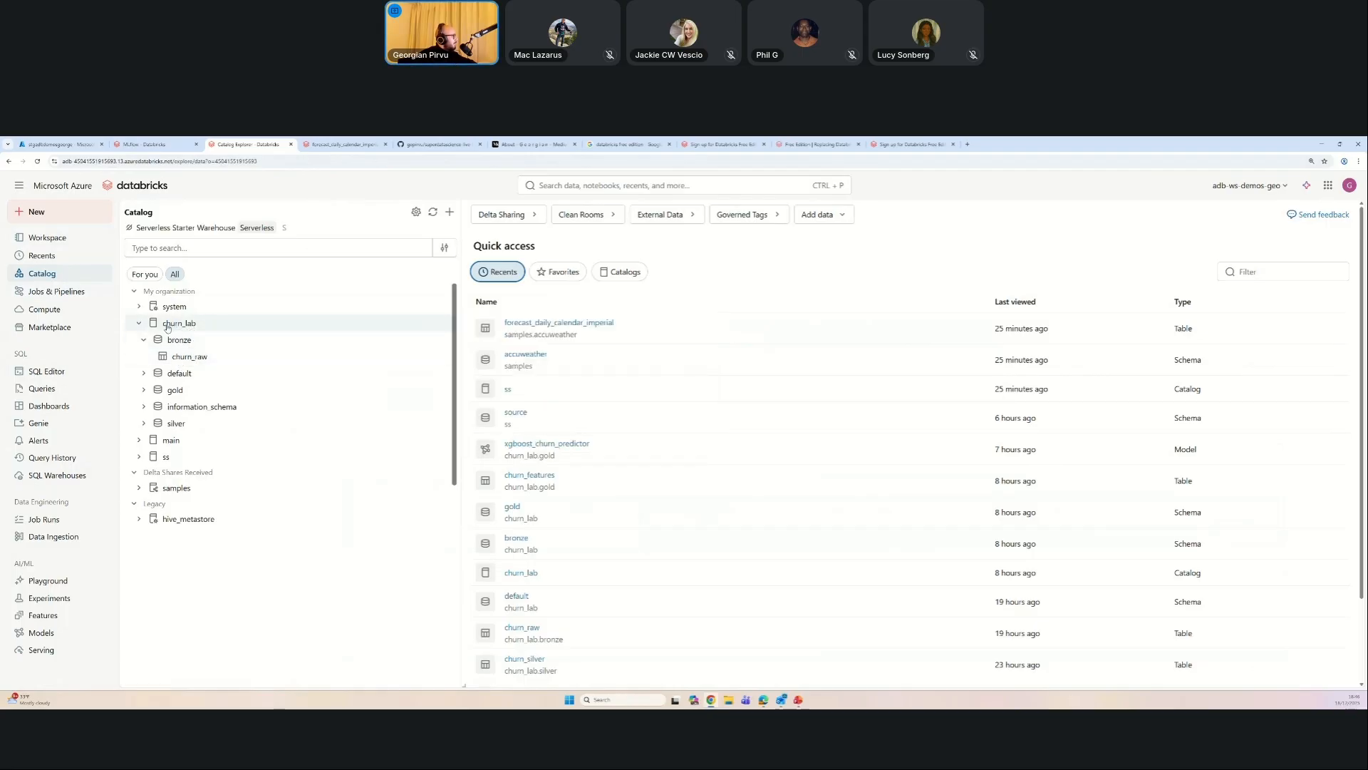
{"action": "left_click", "coordinate": [197, 361]}
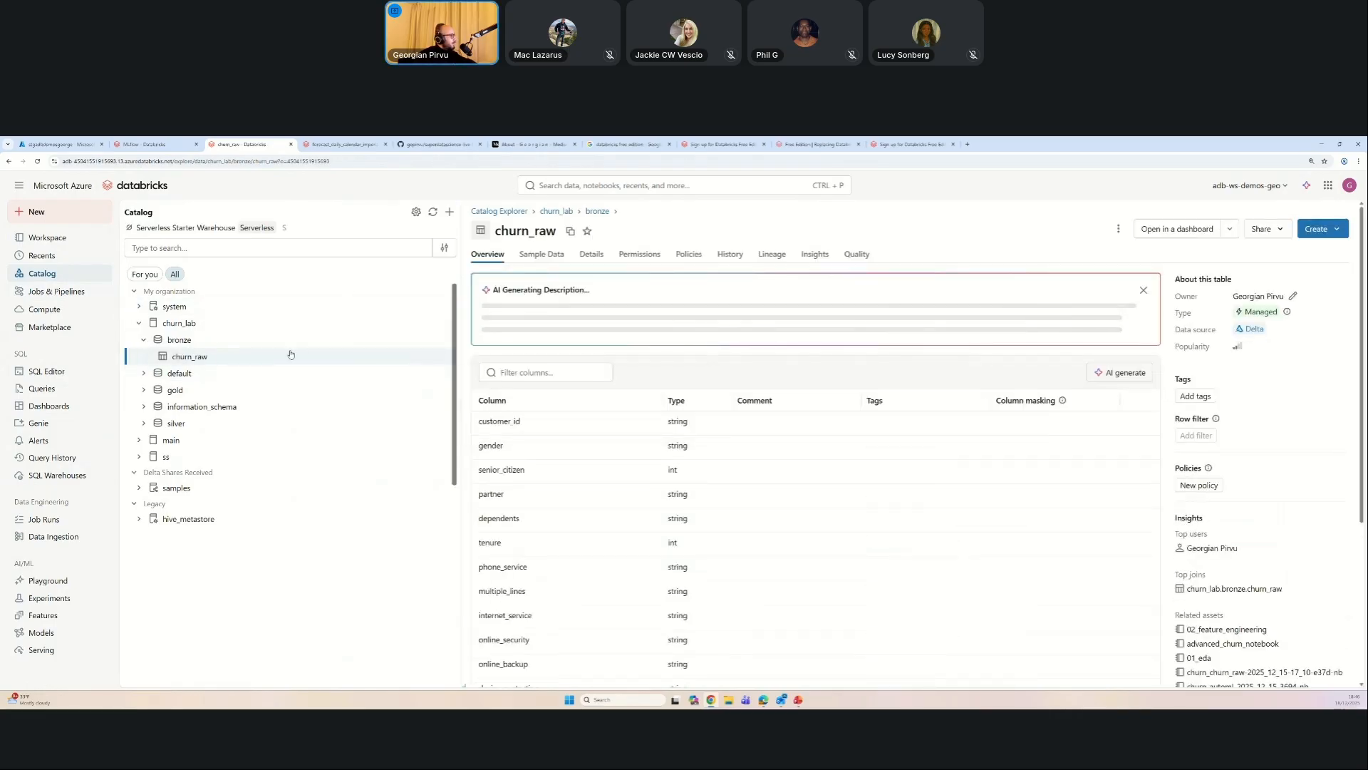
Step: Show the sample data of churn_raw, starting the Serverless Starter Warehouse as its compute
{"action": "left_click", "coordinate": [538, 257]}
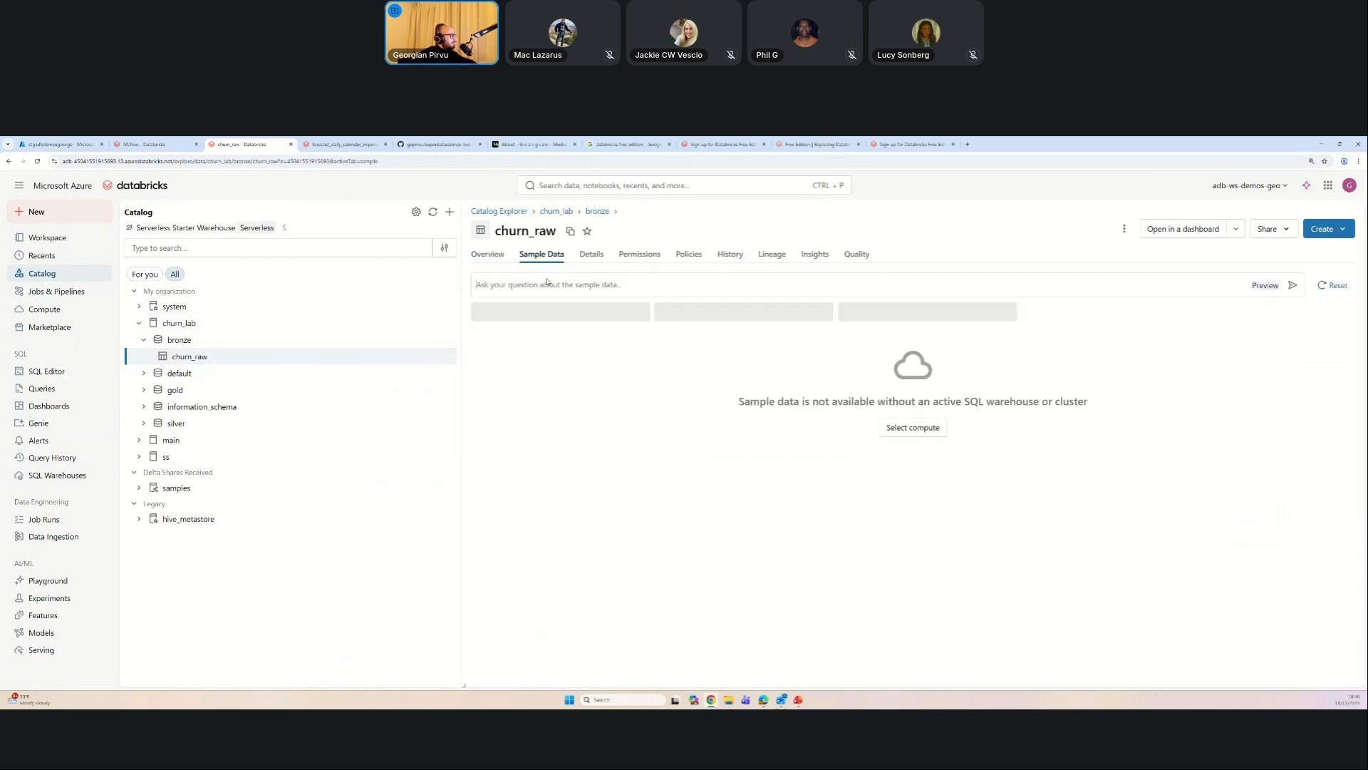
{"action": "left_click", "coordinate": [913, 419]}
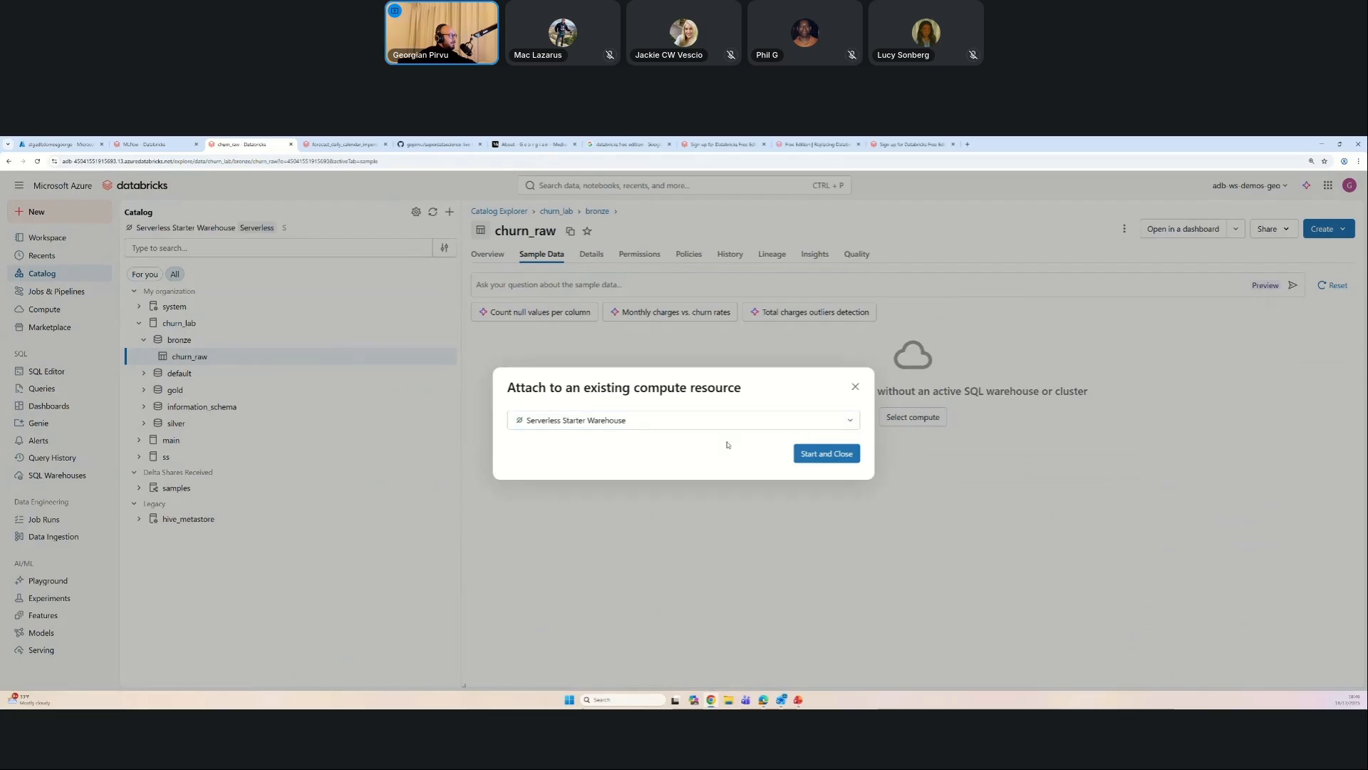
{"action": "left_click", "coordinate": [817, 456]}
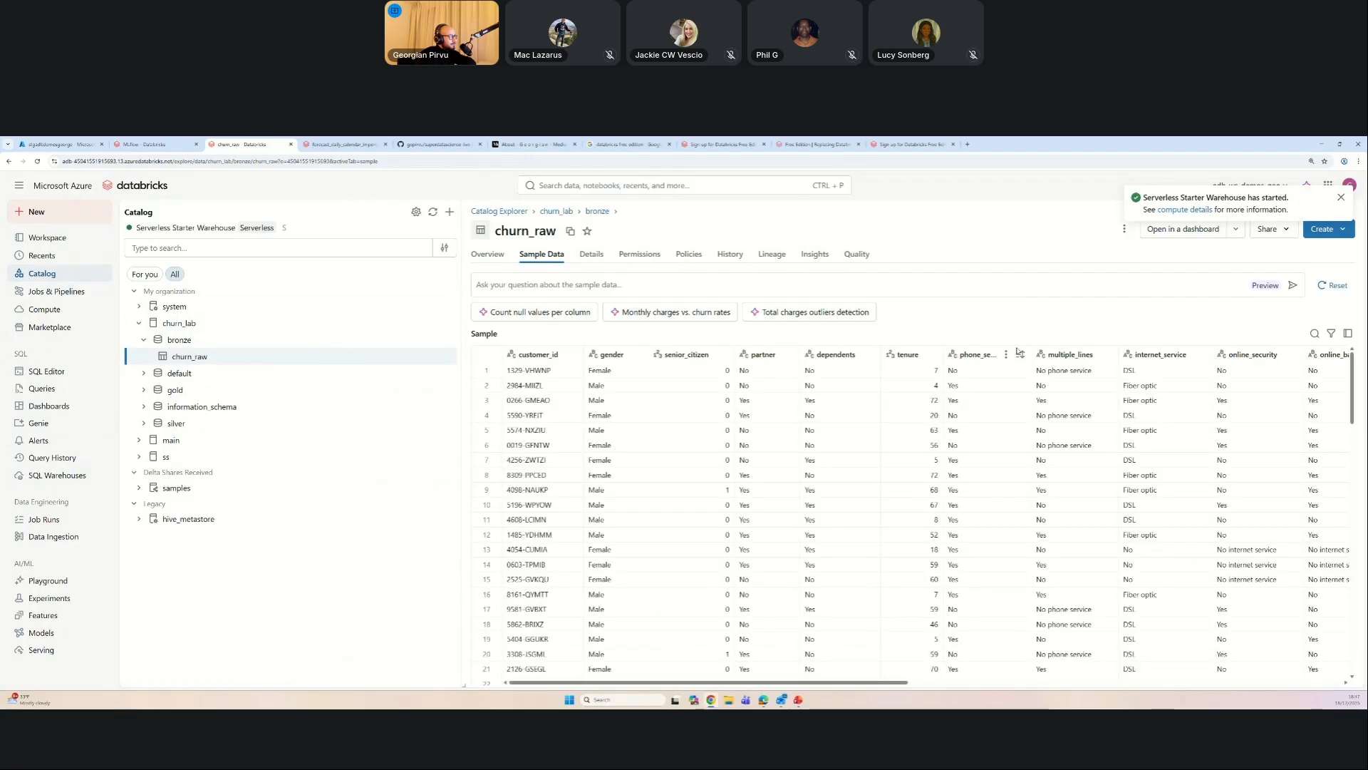
Step: Examine the sample data columns from customer_id through internet_service, pointing out individual internet service values
{"action": "left_click", "coordinate": [541, 374]}
{"action": "left_click_drag", "start_coordinate": [671, 685], "coordinate": [587, 678]}
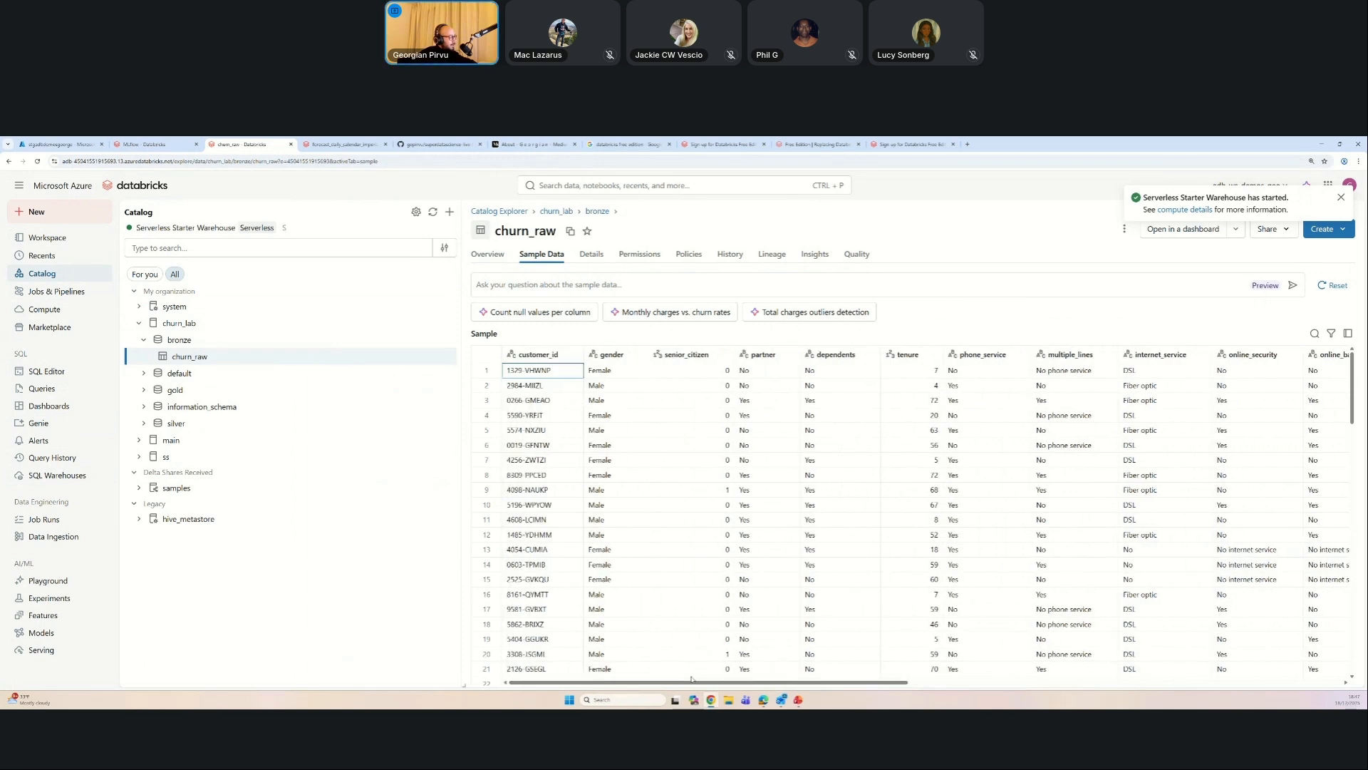
{"action": "left_click_drag", "start_coordinate": [692, 680], "coordinate": [766, 597]}
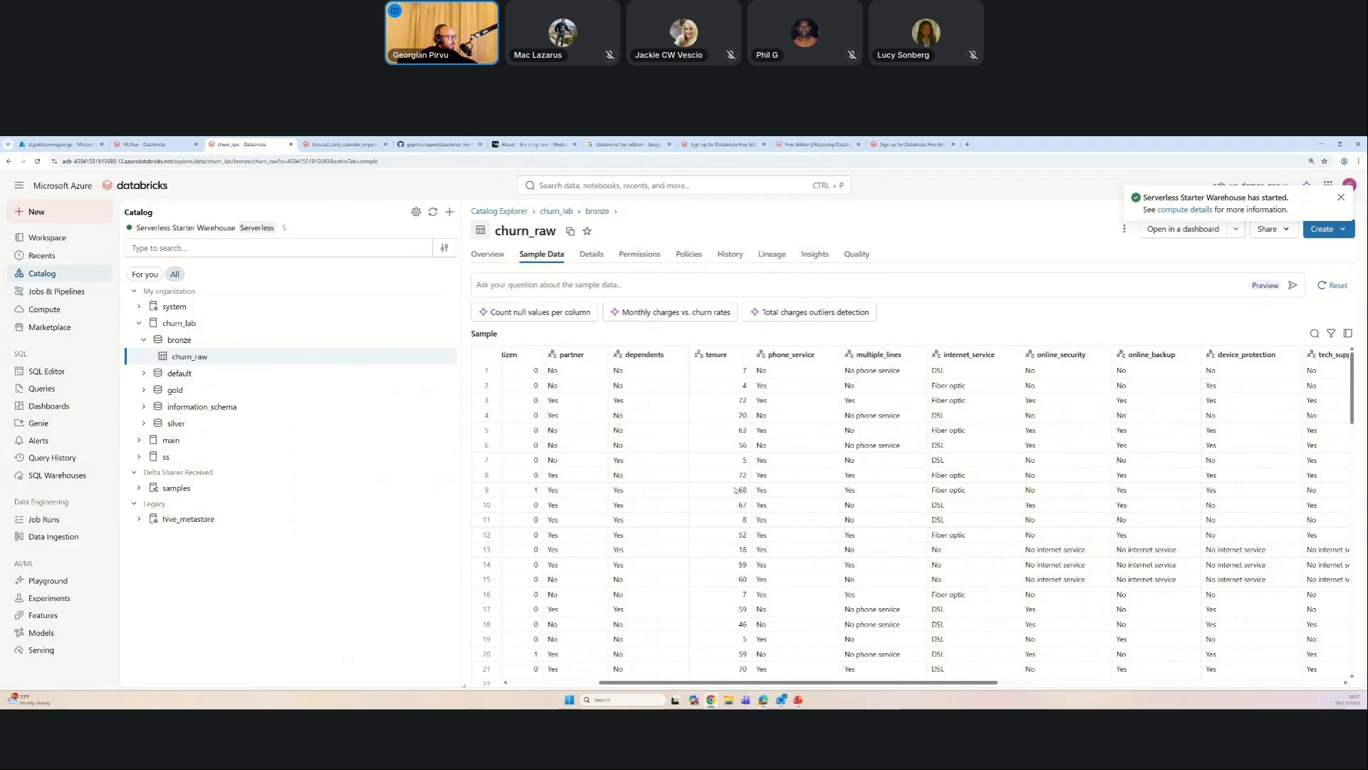
{"action": "left_click_drag", "start_coordinate": [722, 683], "coordinate": [615, 674]}
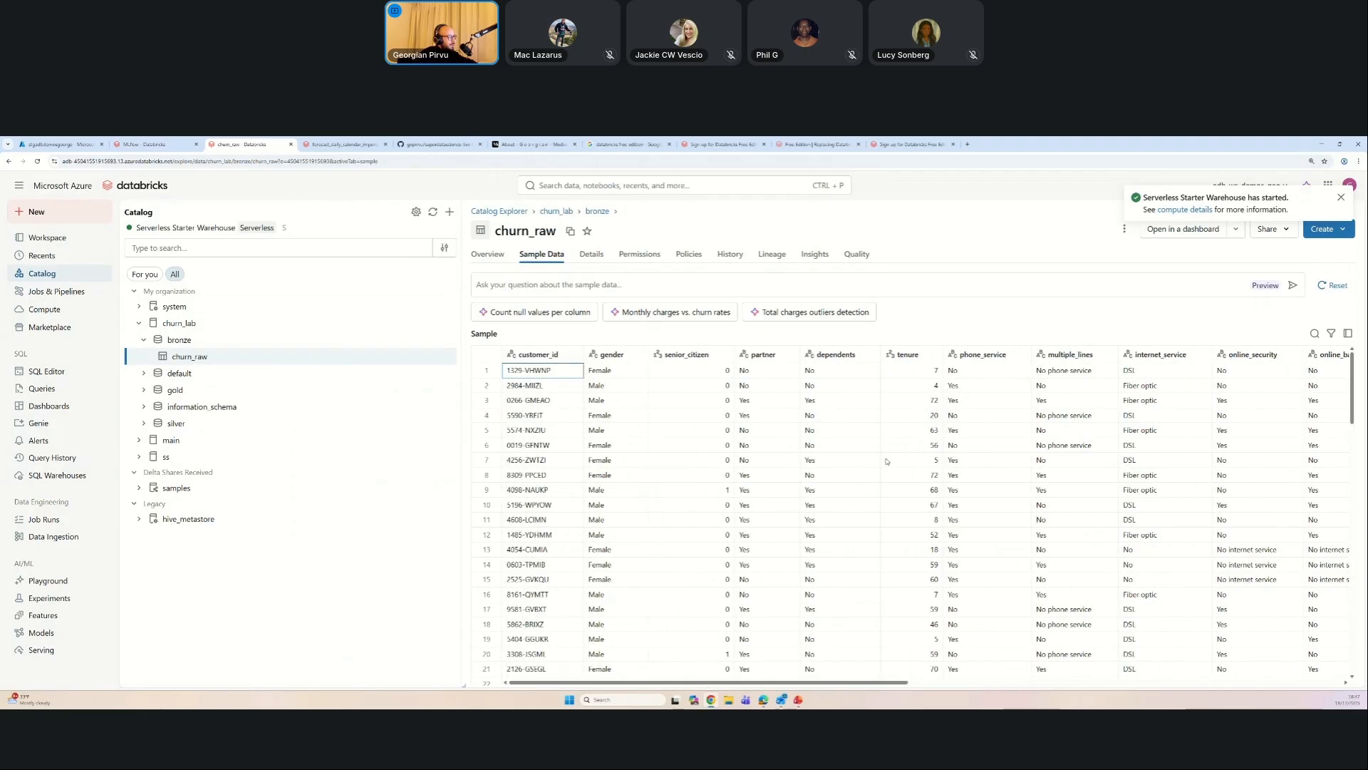
{"action": "left_click_drag", "start_coordinate": [818, 688], "coordinate": [907, 472]}
{"action": "left_click_drag", "start_coordinate": [889, 682], "coordinate": [1097, 680]}
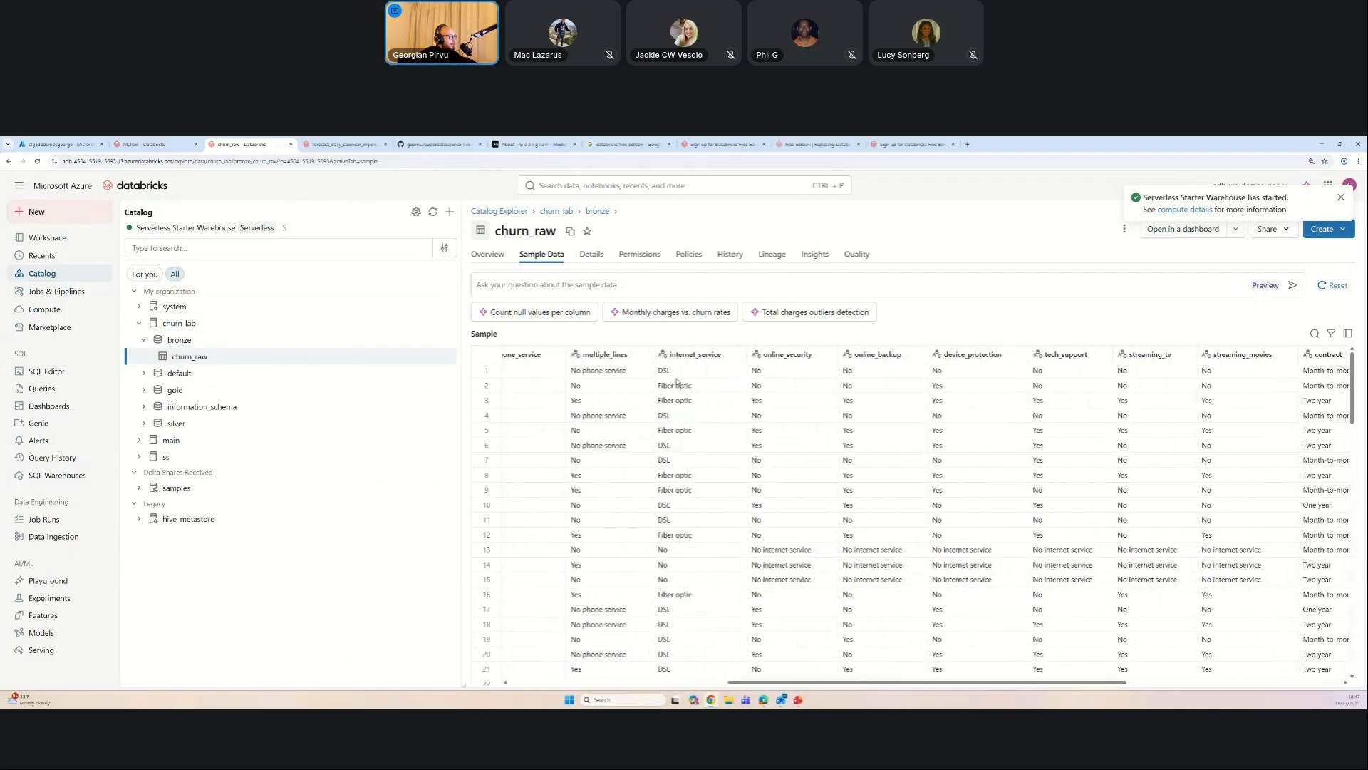
{"action": "left_click", "coordinate": [681, 376]}
{"action": "left_click", "coordinate": [683, 387]}
{"action": "left_click", "coordinate": [680, 457]}
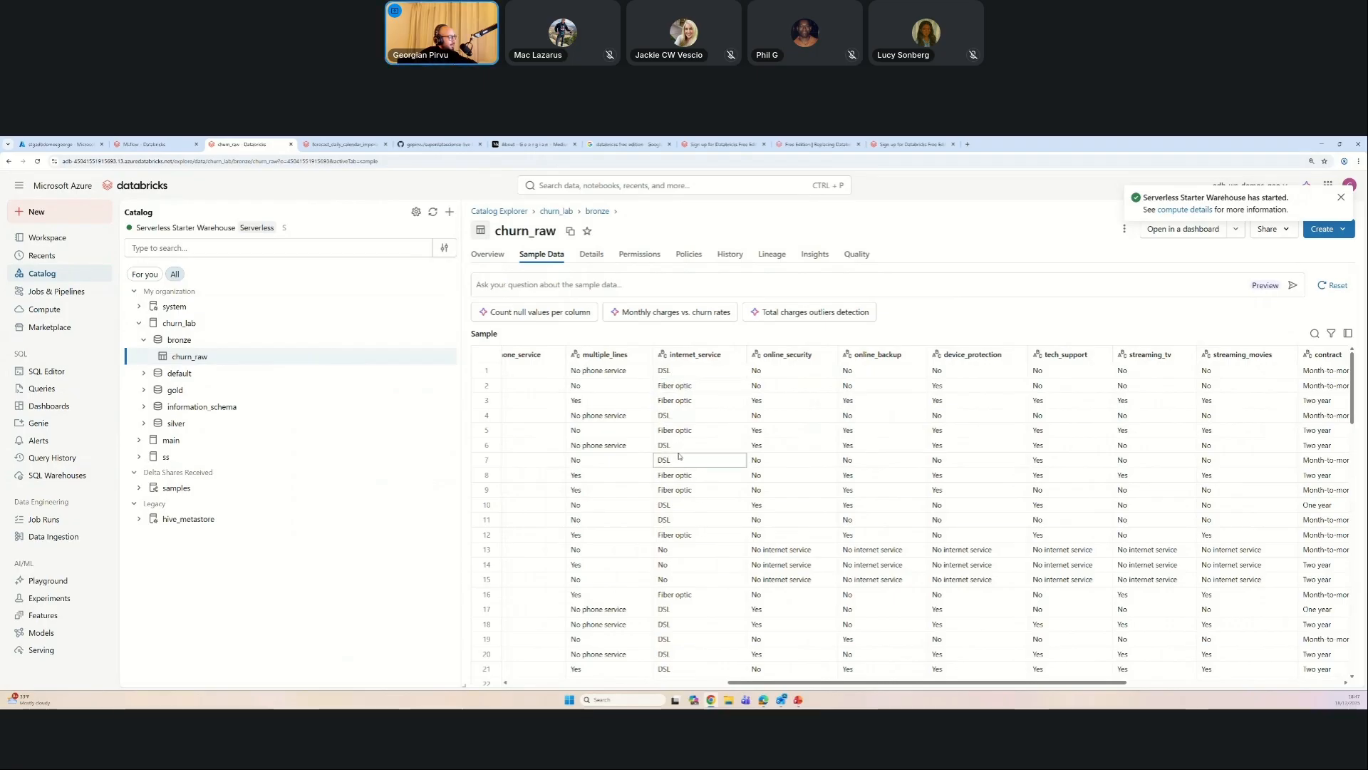
Step: Examine the sample data columns from online_security through contract, pointing out example values in the online_security, online_backup and contract columns
{"action": "left_click", "coordinate": [760, 434]}
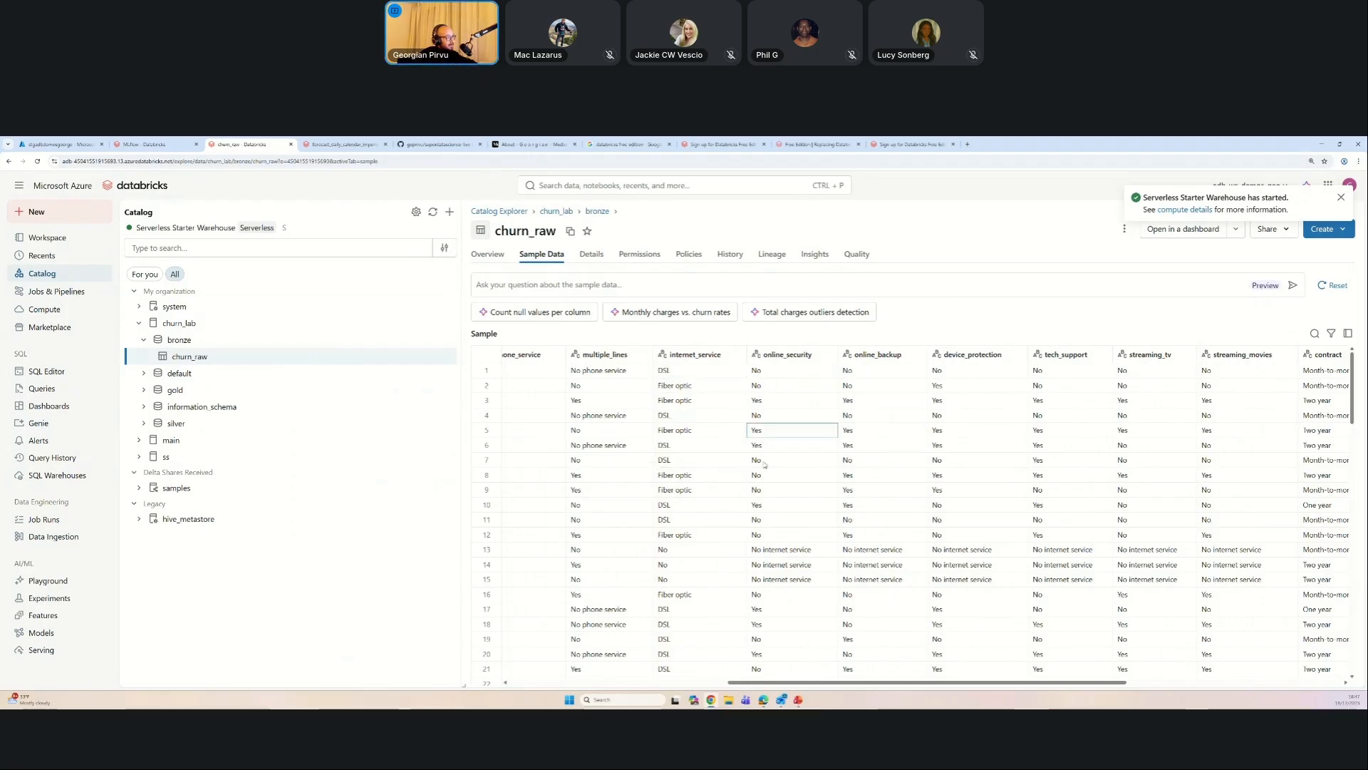
{"action": "left_click", "coordinate": [764, 462]}
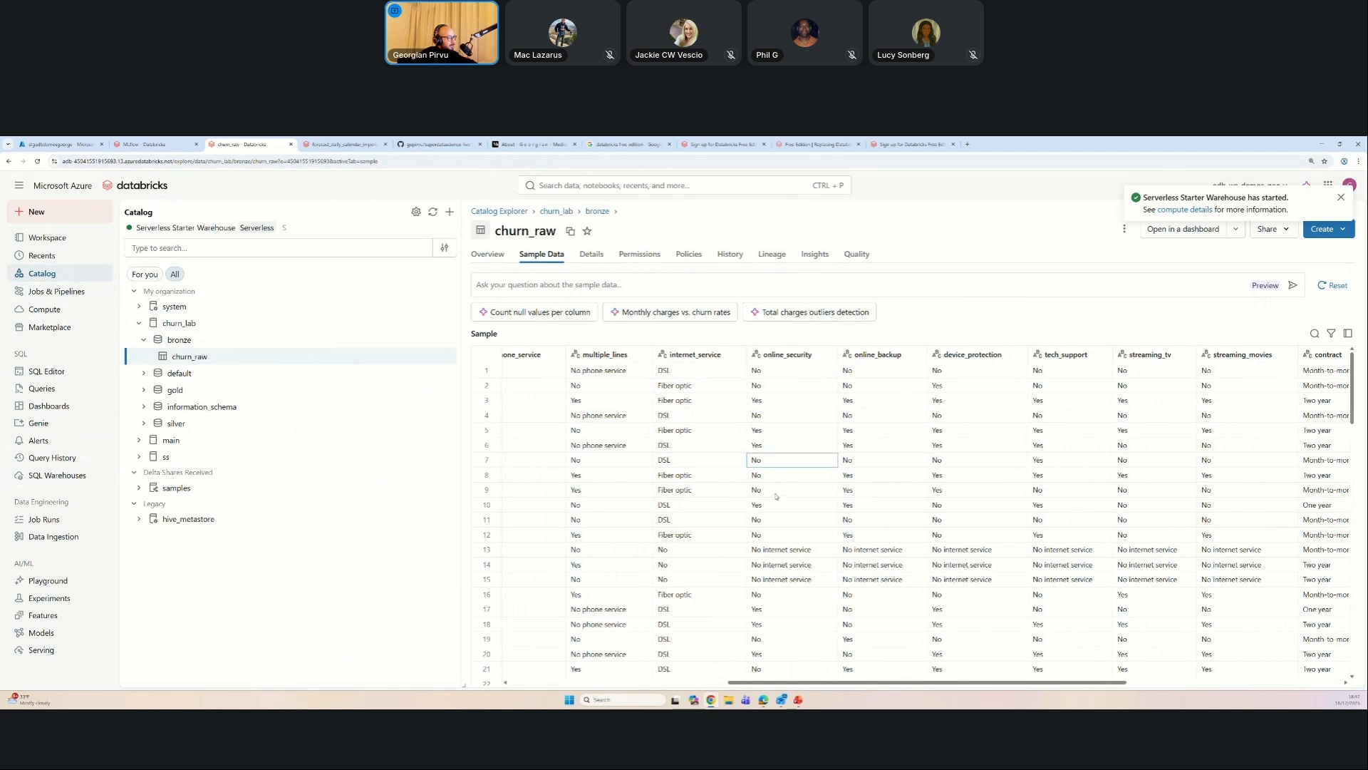
{"action": "left_click", "coordinate": [770, 489]}
{"action": "left_click_drag", "start_coordinate": [812, 683], "coordinate": [855, 681]}
{"action": "left_click", "coordinate": [799, 465]}
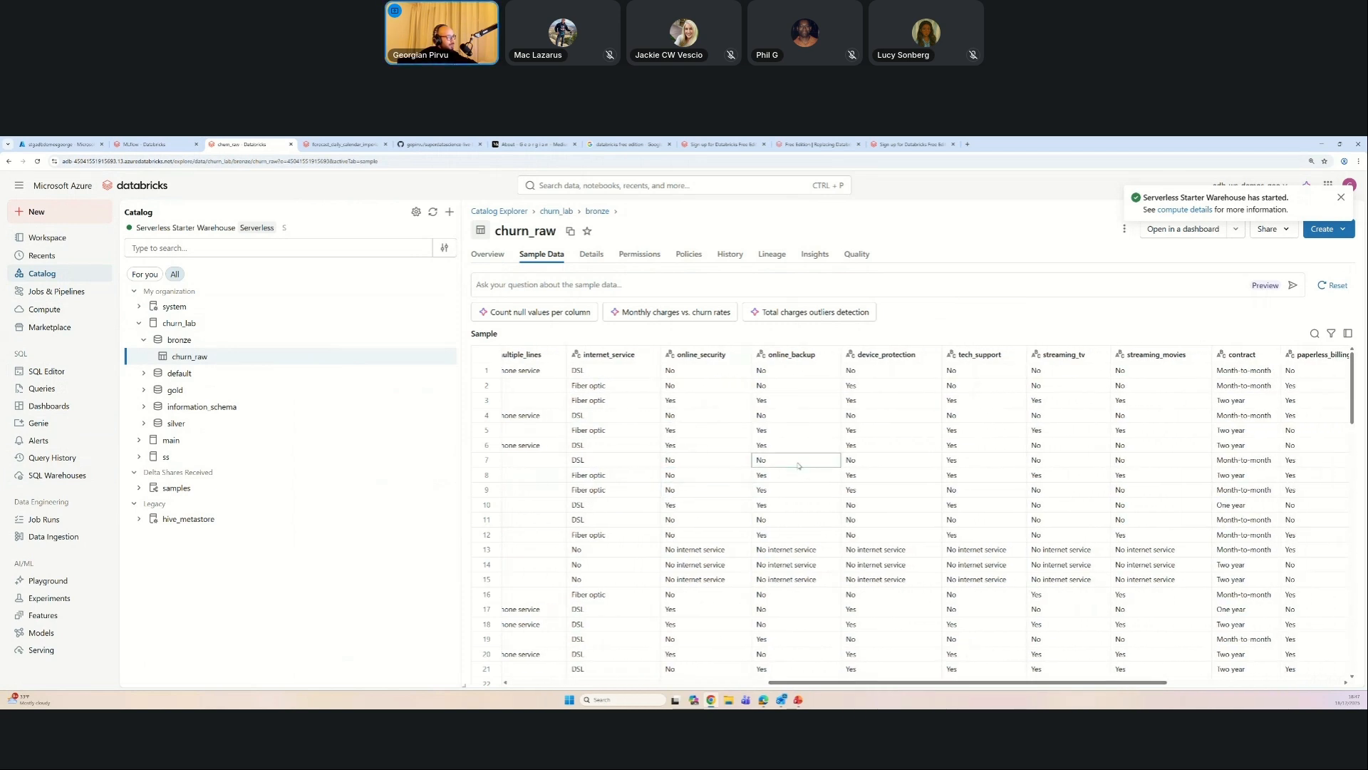
{"action": "scroll", "coordinate": [840, 670], "scroll_direction": "right", "scroll_amount": 3}
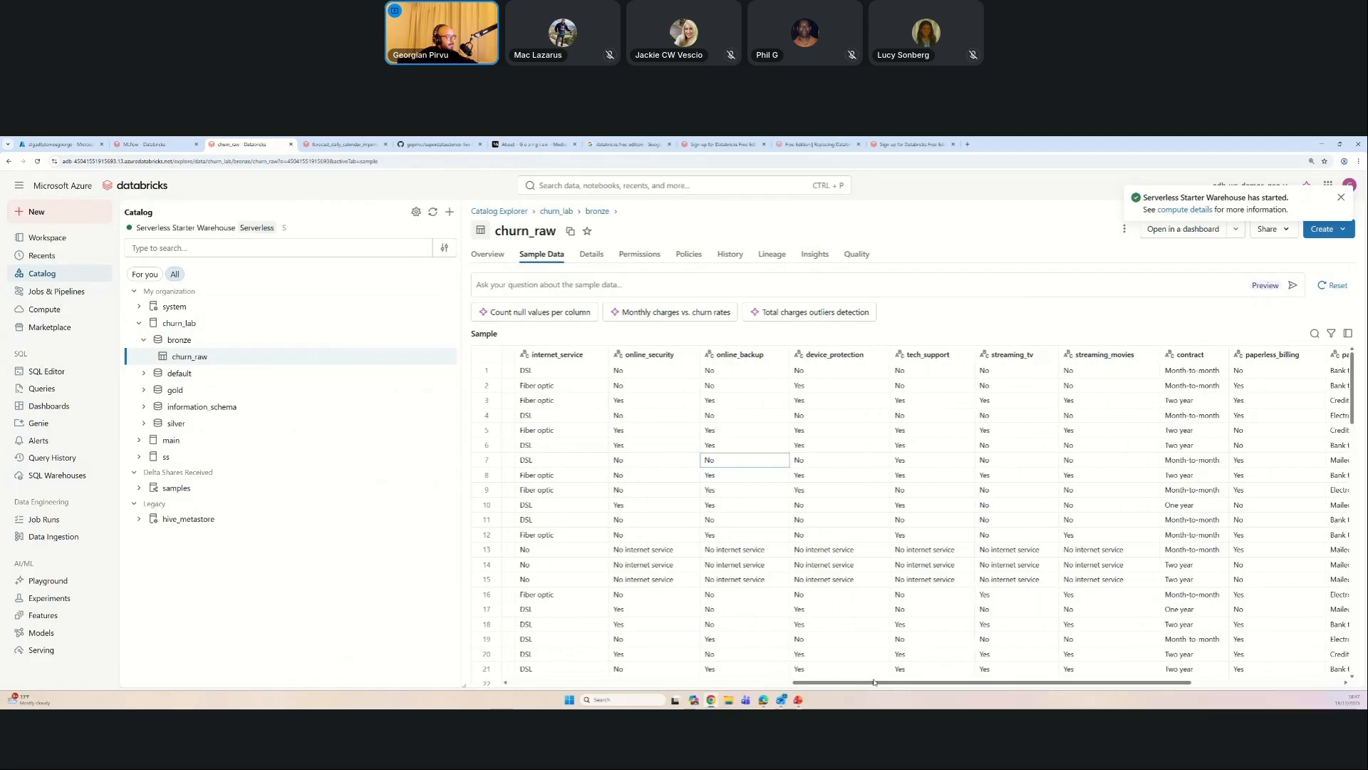
{"action": "left_click_drag", "start_coordinate": [927, 682], "coordinate": [1029, 678]}
{"action": "scroll", "coordinate": [991, 446], "scroll_direction": "right", "scroll_amount": 2}
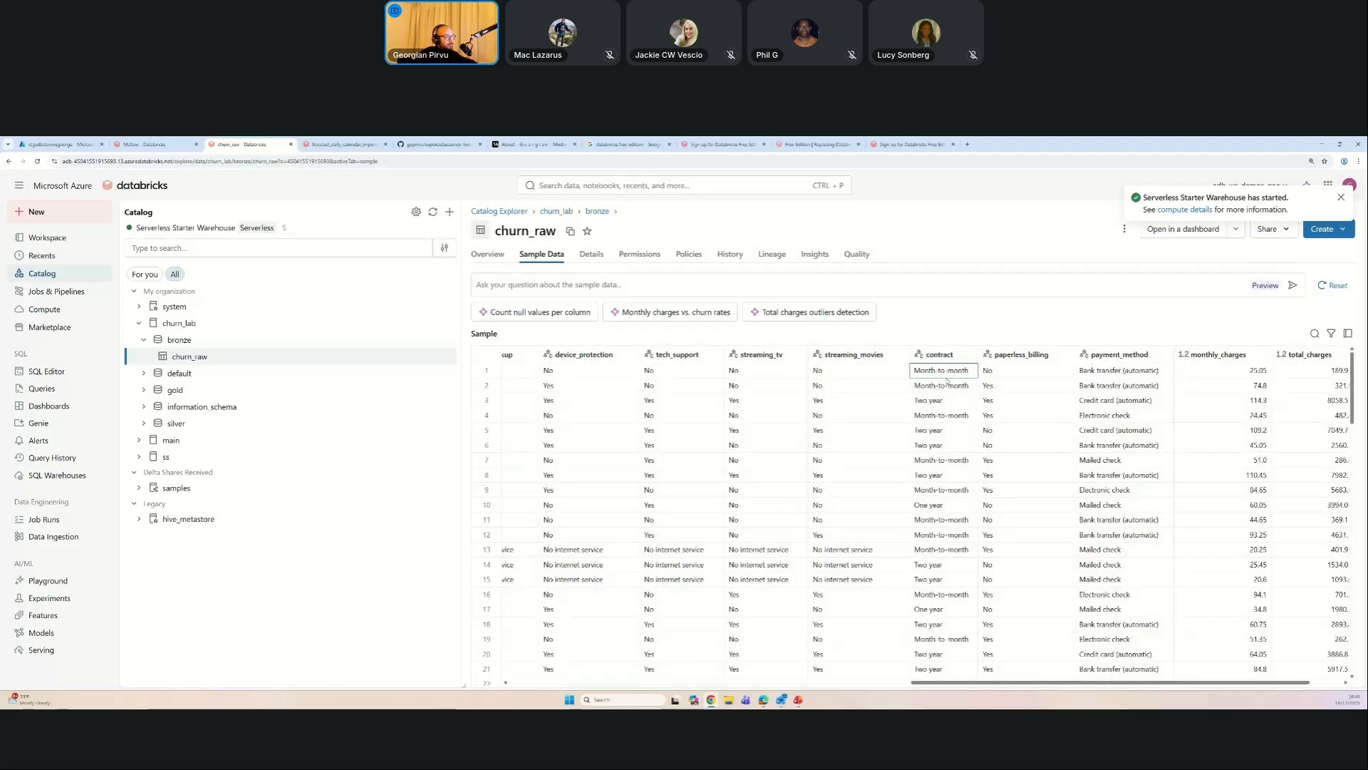
{"action": "left_click", "coordinate": [940, 401]}
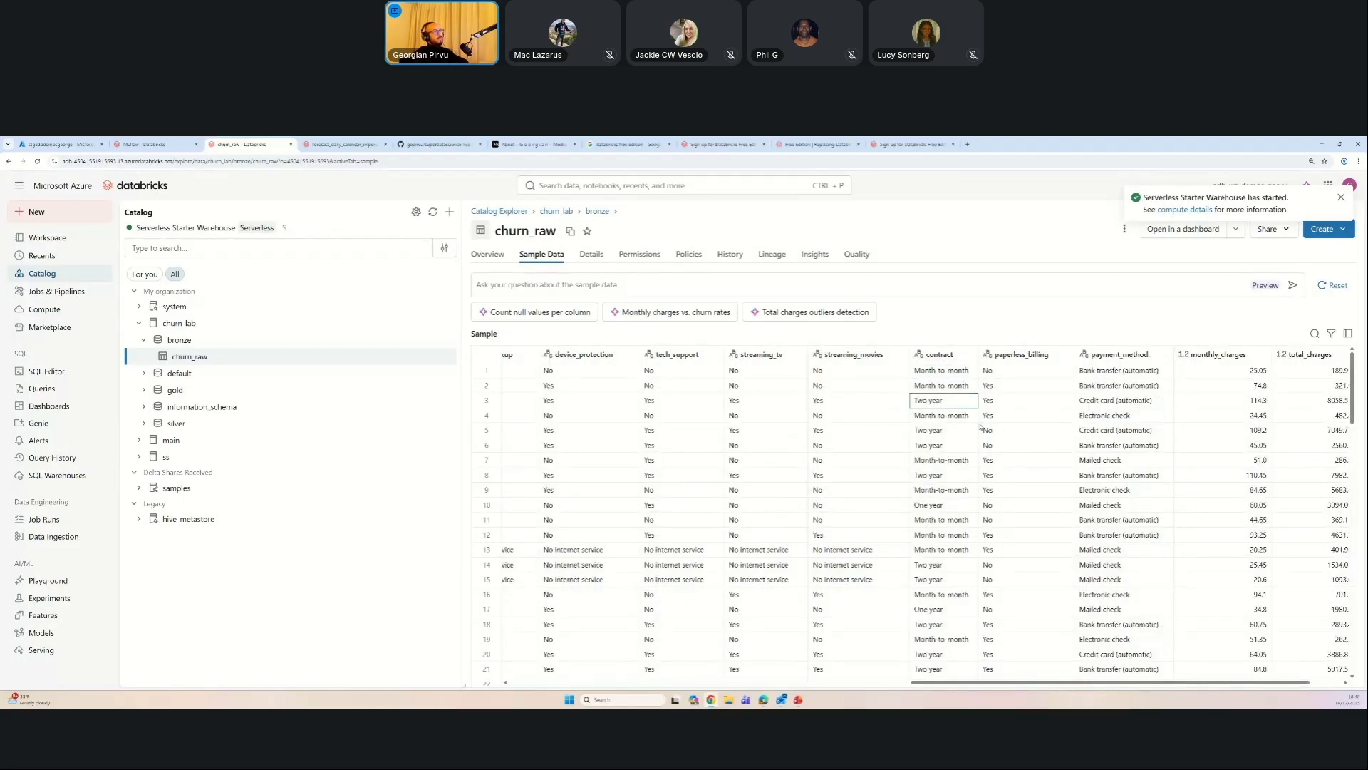
Step: Examine the remaining churn_raw sample columns up to churn, pointing out a churn value, and return to the customer_id column
{"action": "scroll", "coordinate": [1098, 499], "scroll_direction": "right", "scroll_amount": 2}
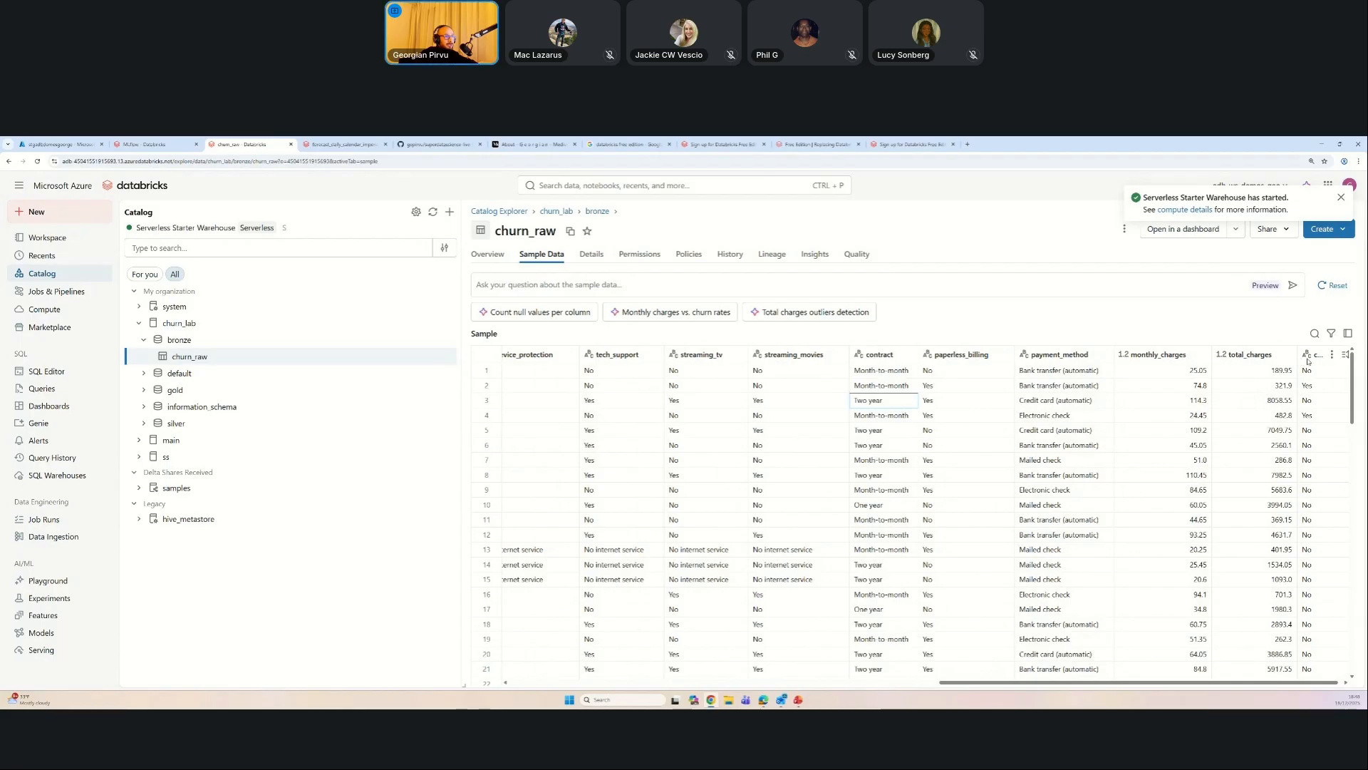
{"action": "left_click", "coordinate": [1310, 390]}
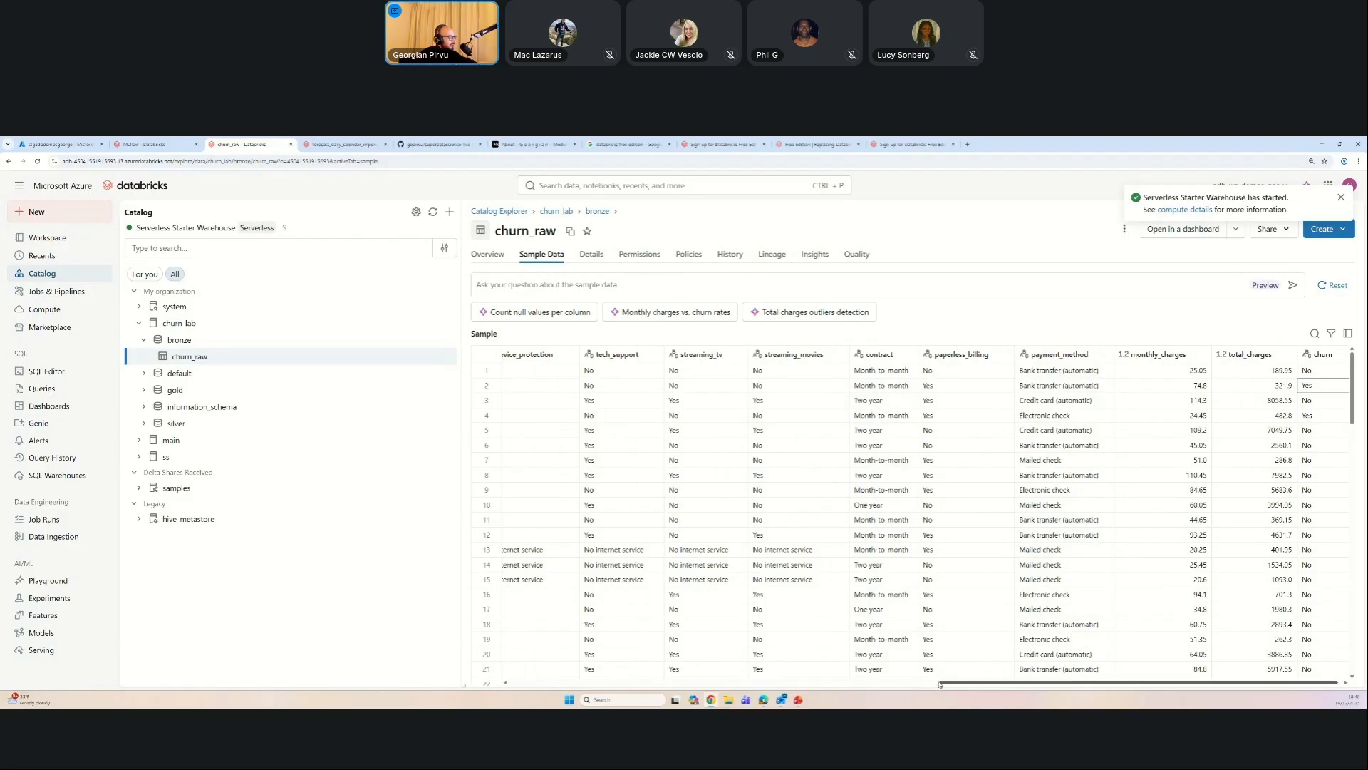
{"action": "left_click_drag", "start_coordinate": [939, 687], "coordinate": [504, 681]}
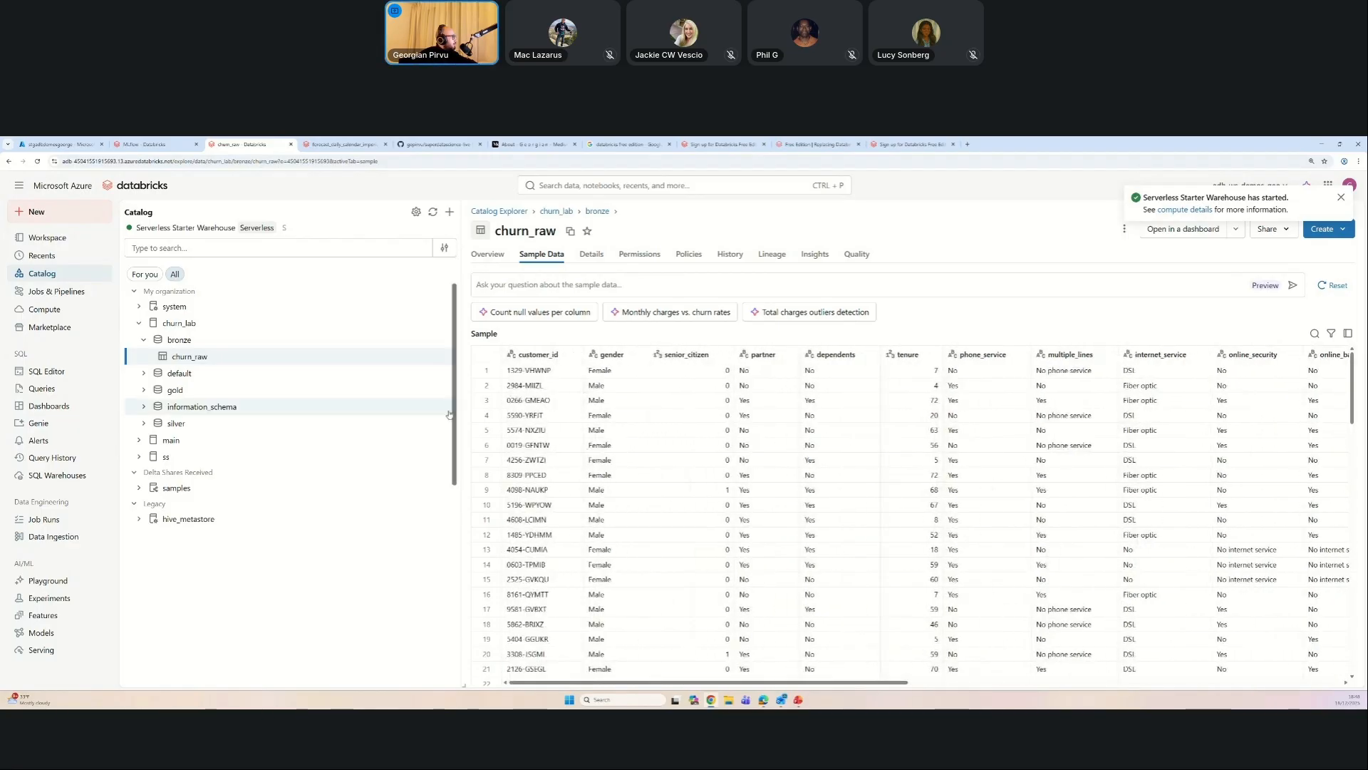
Step: Create a standard catalog named source_system and view it
{"action": "left_click", "coordinate": [137, 325]}
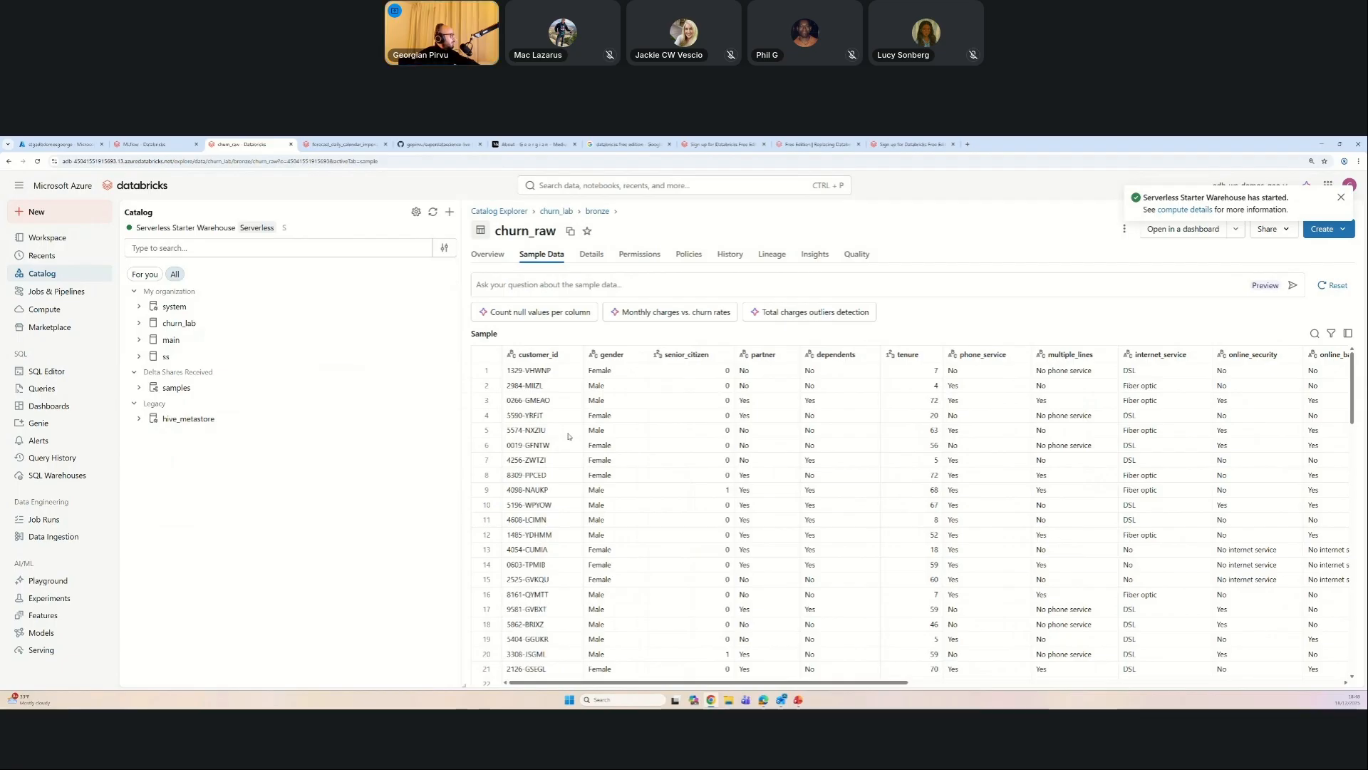
{"action": "left_click", "coordinate": [450, 213]}
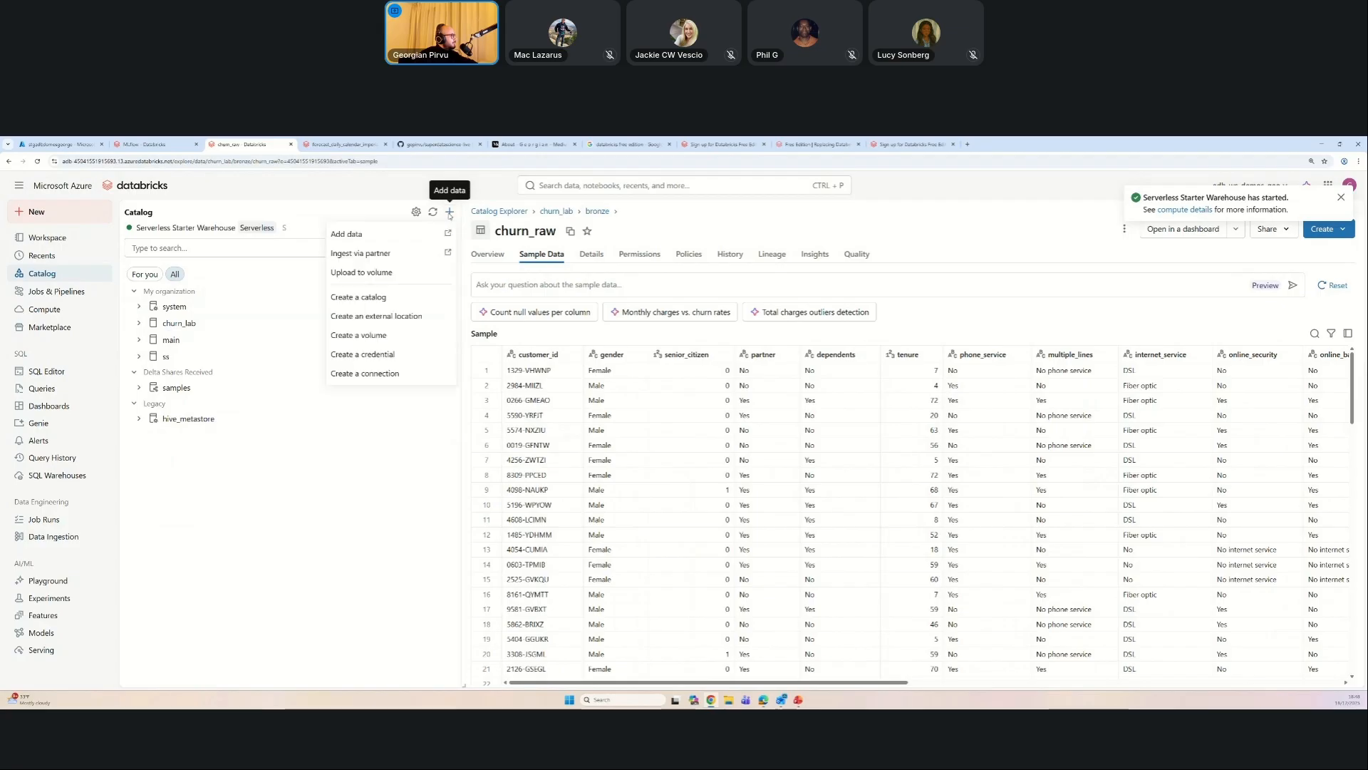
{"action": "left_click", "coordinate": [359, 298]}
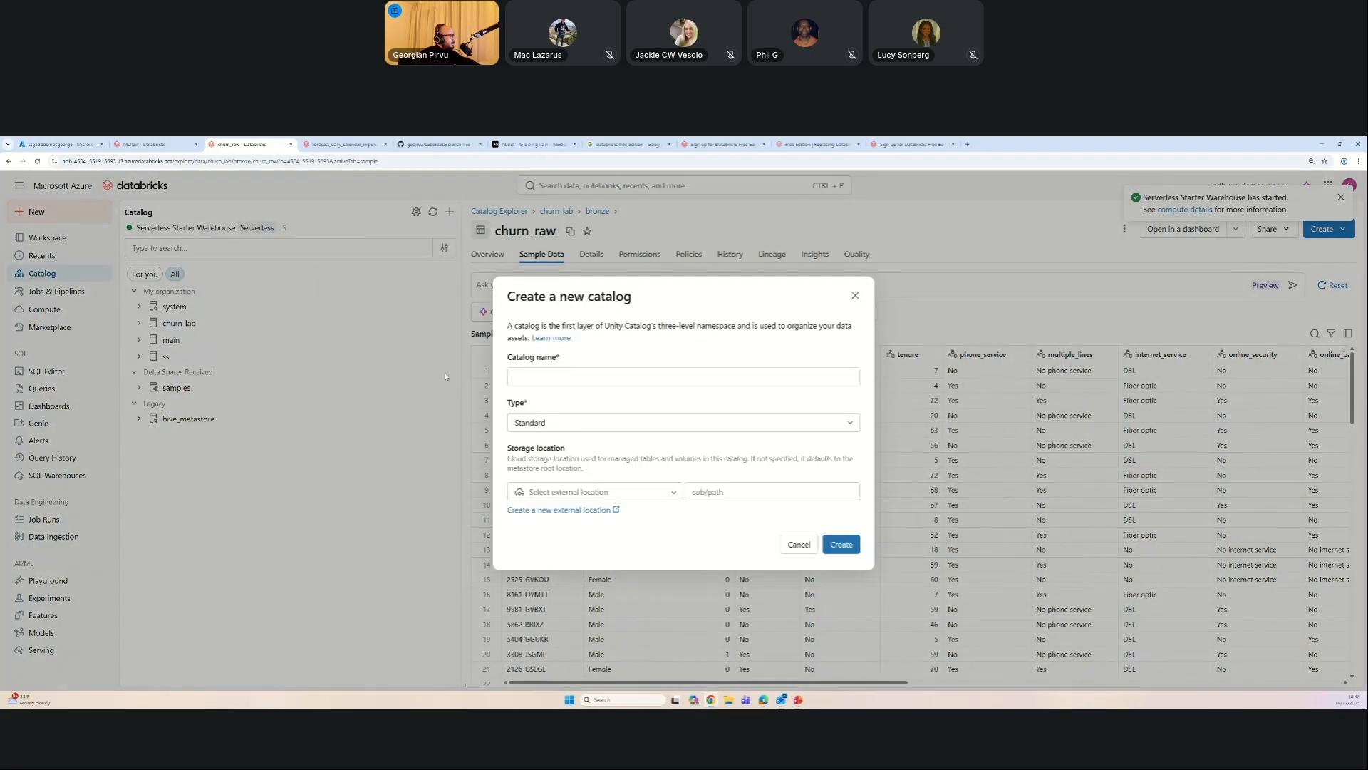
{"action": "type", "text": "sour"}
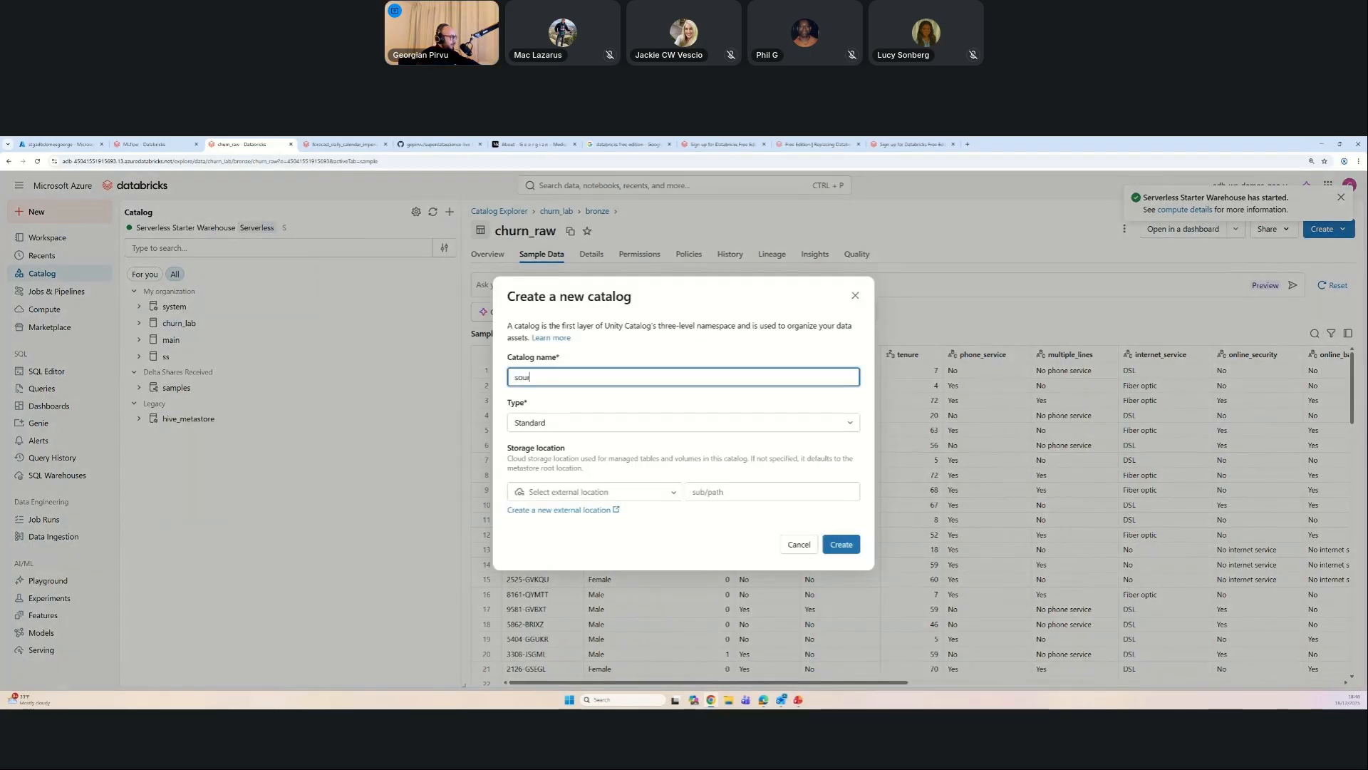
{"action": "type", "text": "ce_system"}
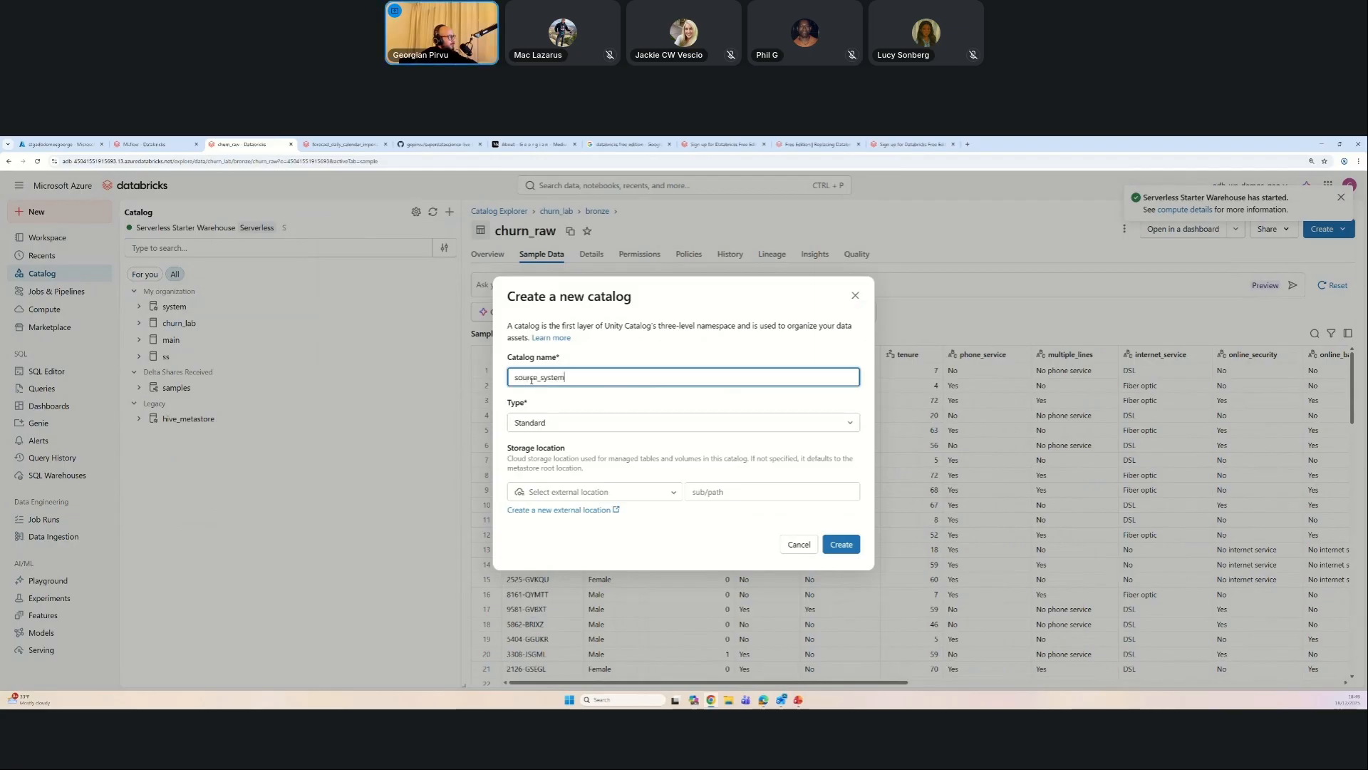
{"action": "left_click", "coordinate": [835, 546]}
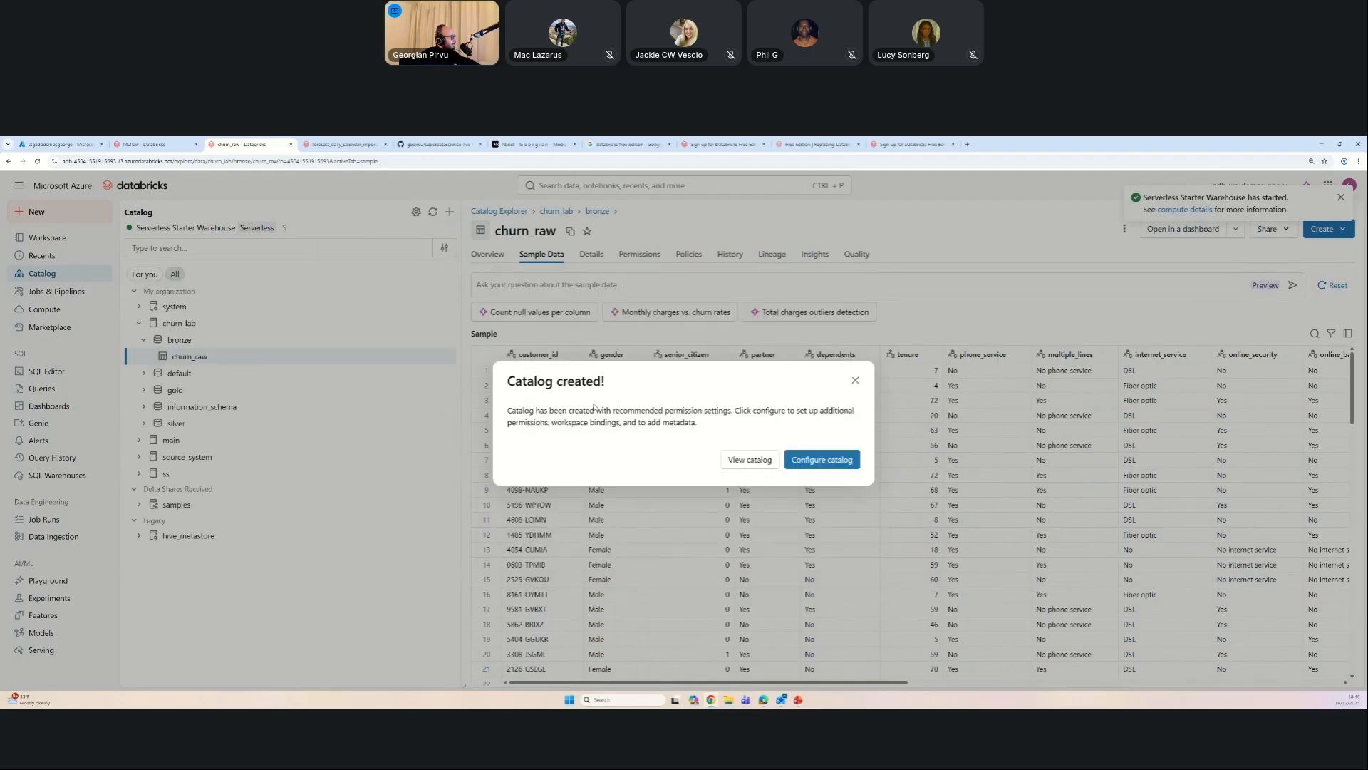
{"action": "left_click", "coordinate": [761, 459]}
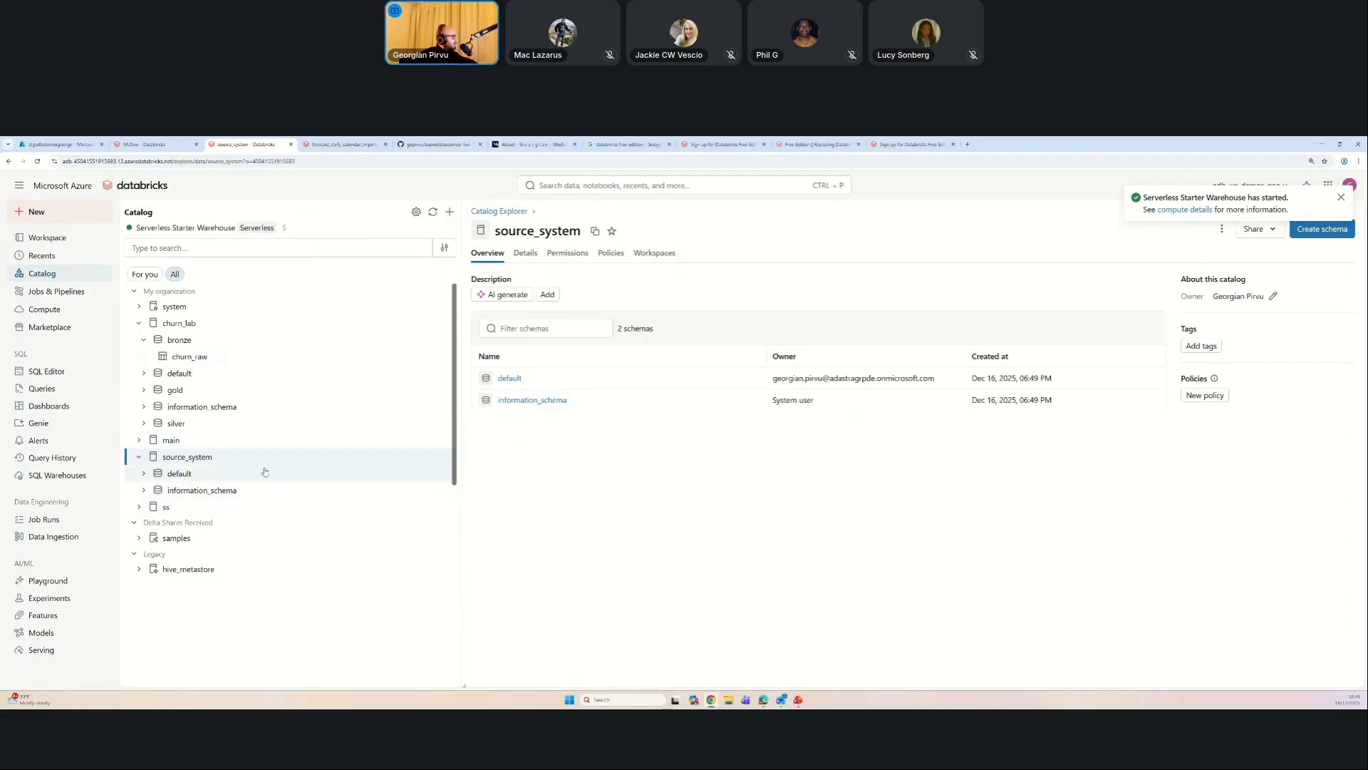
Step: Create a managed volume named data_volume in the default schema of the source_system catalog
{"action": "left_click", "coordinate": [209, 462]}
{"action": "left_click", "coordinate": [209, 463]}
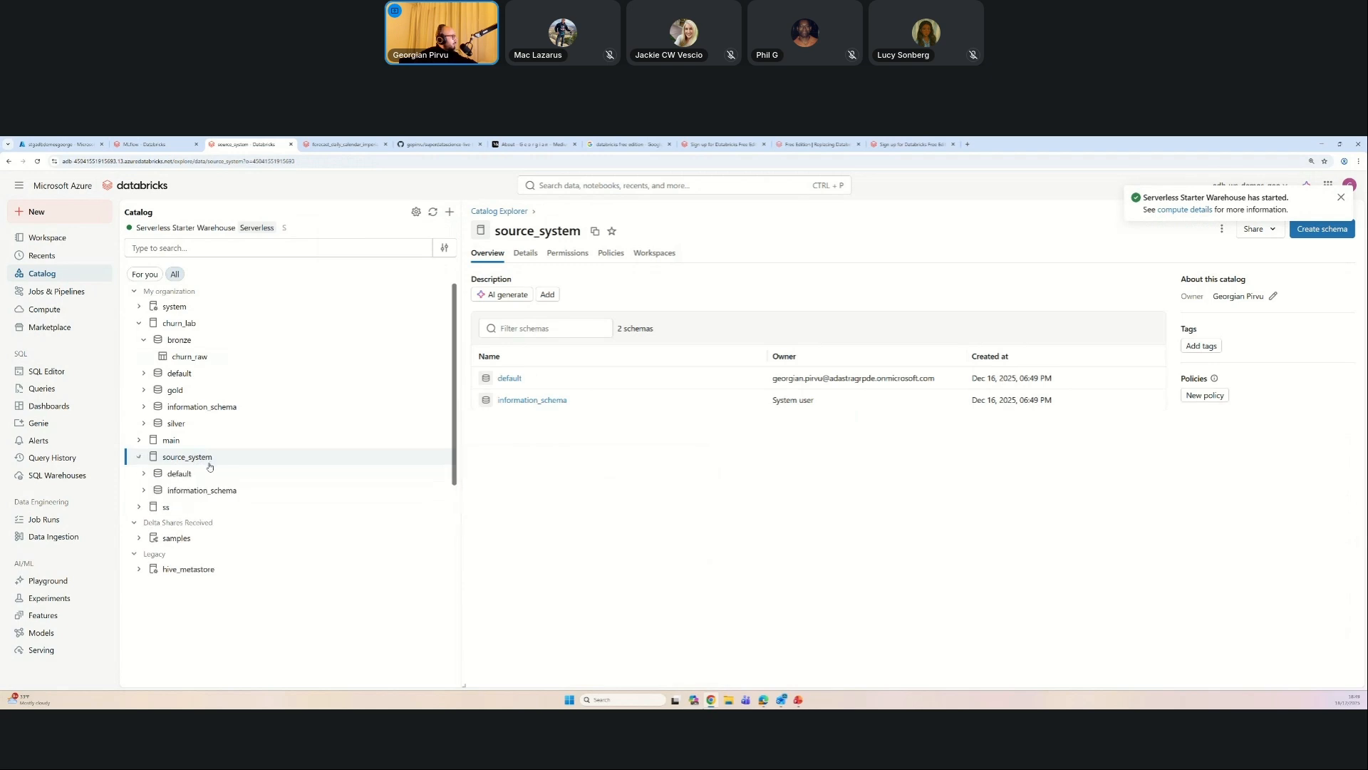
{"action": "left_click", "coordinate": [449, 211]}
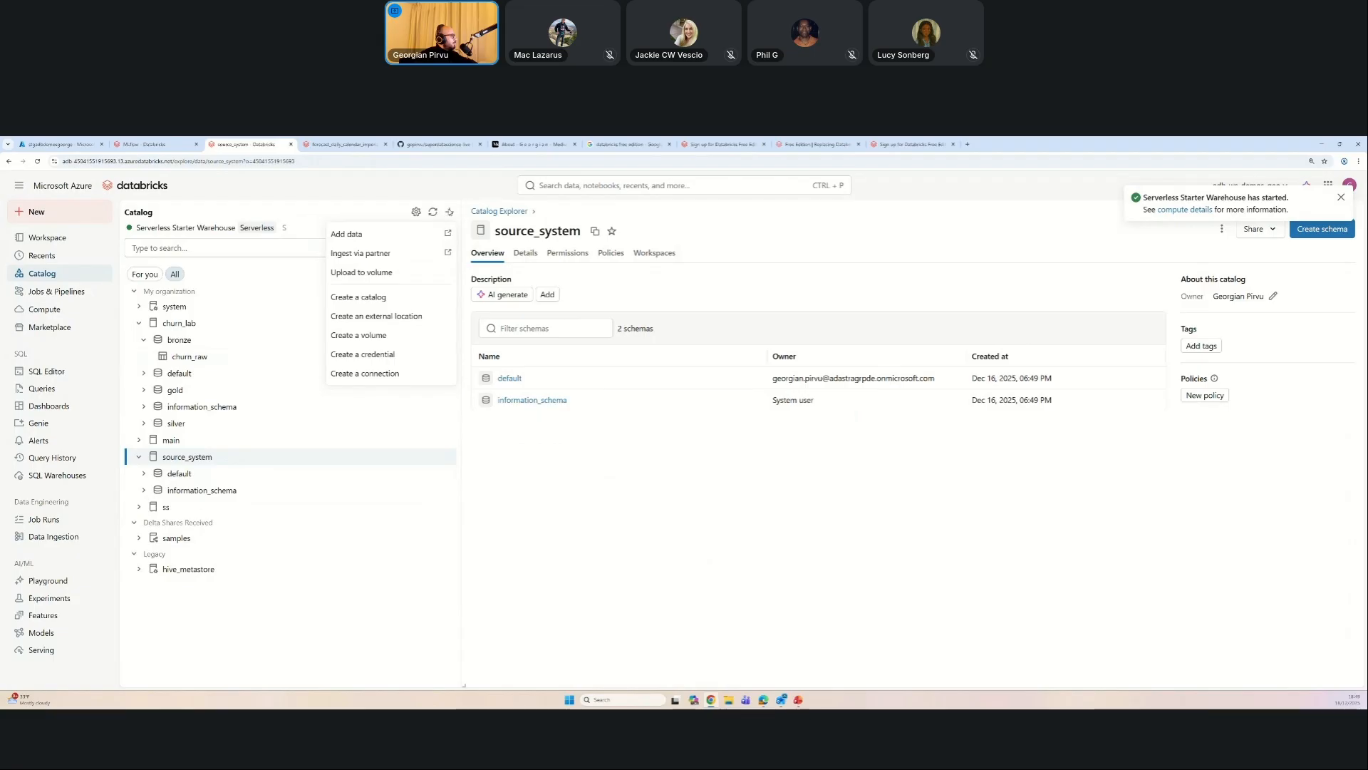
{"action": "left_click", "coordinate": [175, 460]}
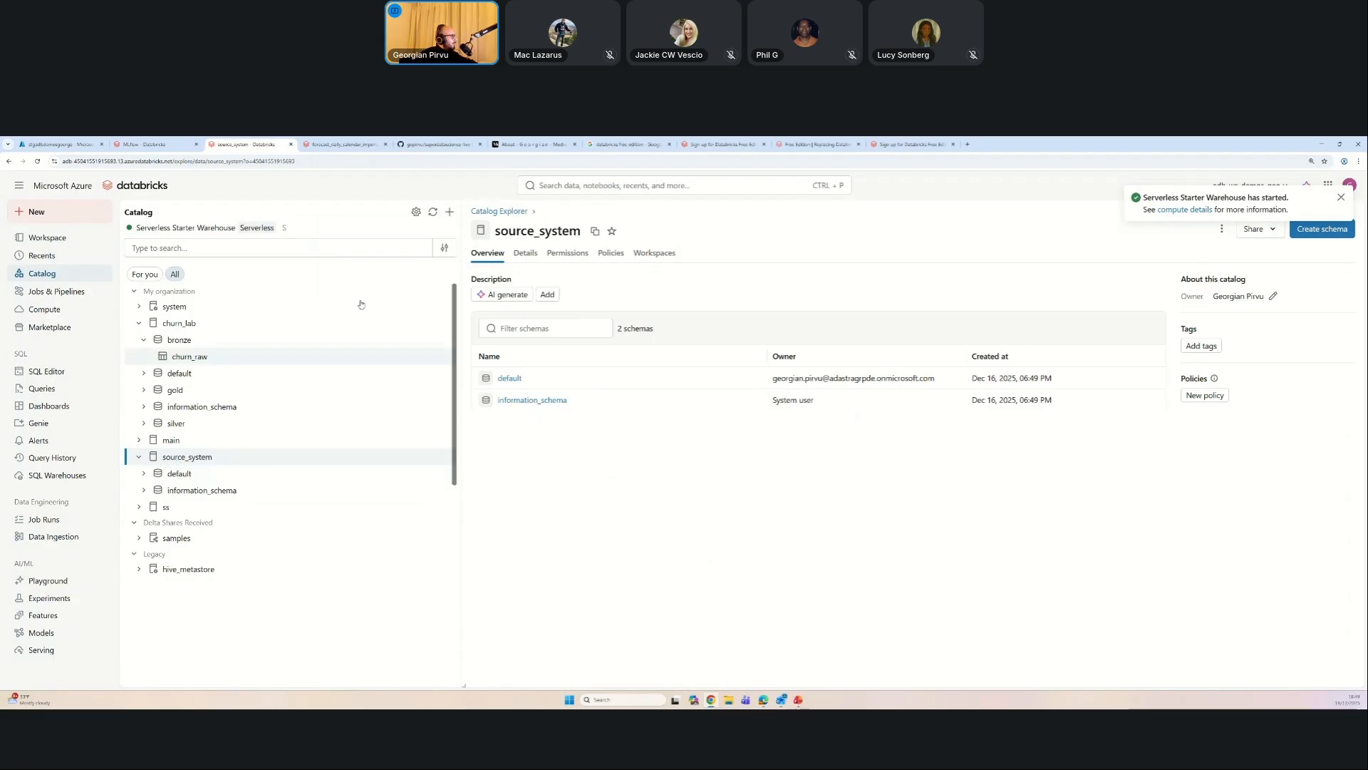
{"action": "left_click", "coordinate": [450, 214]}
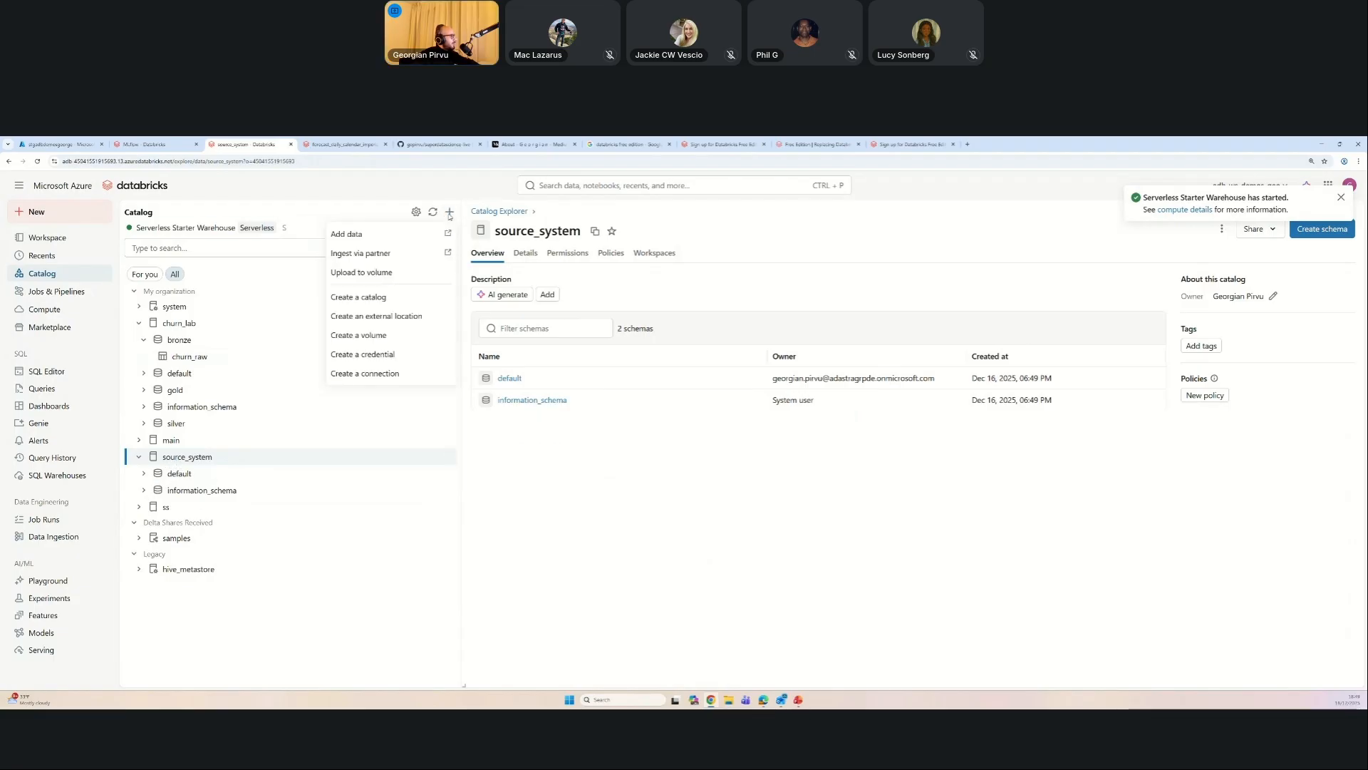
{"action": "left_click", "coordinate": [385, 336]}
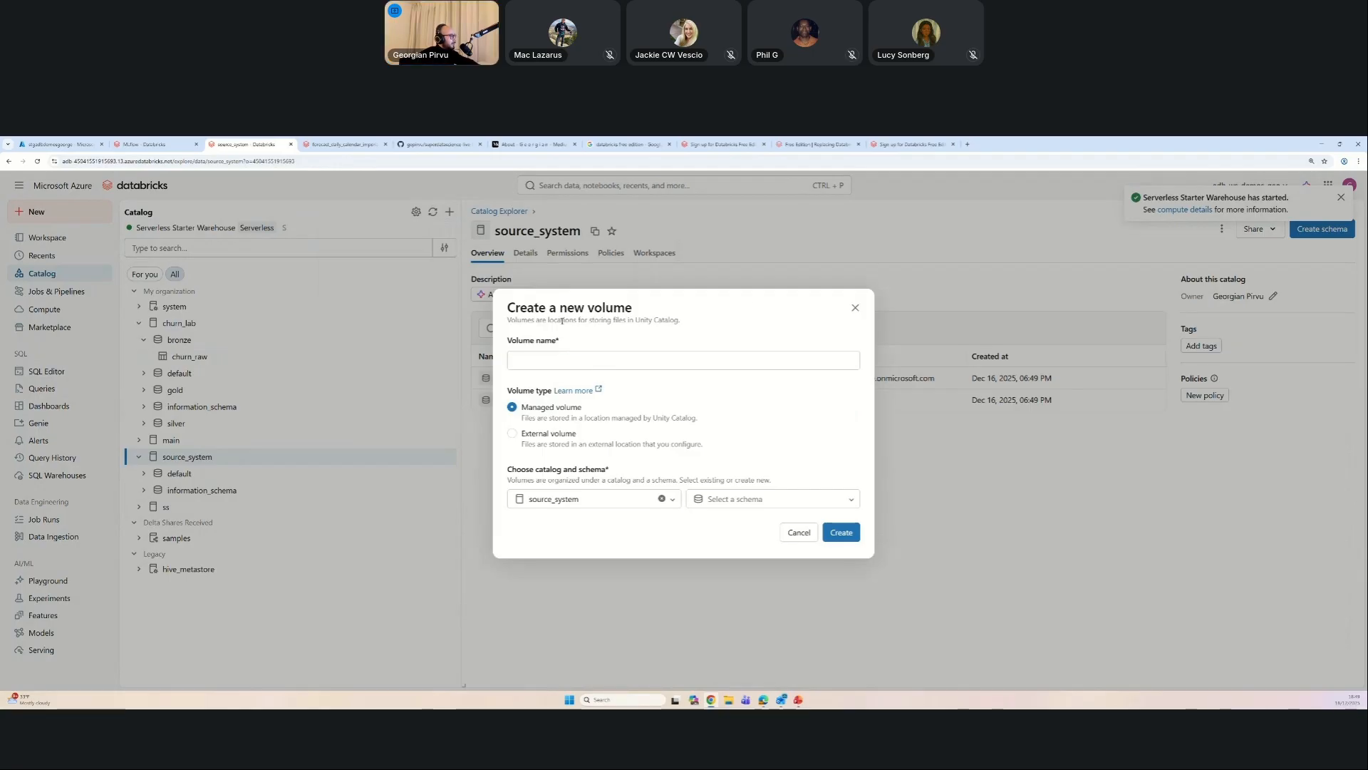
{"action": "left_click", "coordinate": [547, 357]}
{"action": "type", "text": "data_volume"}
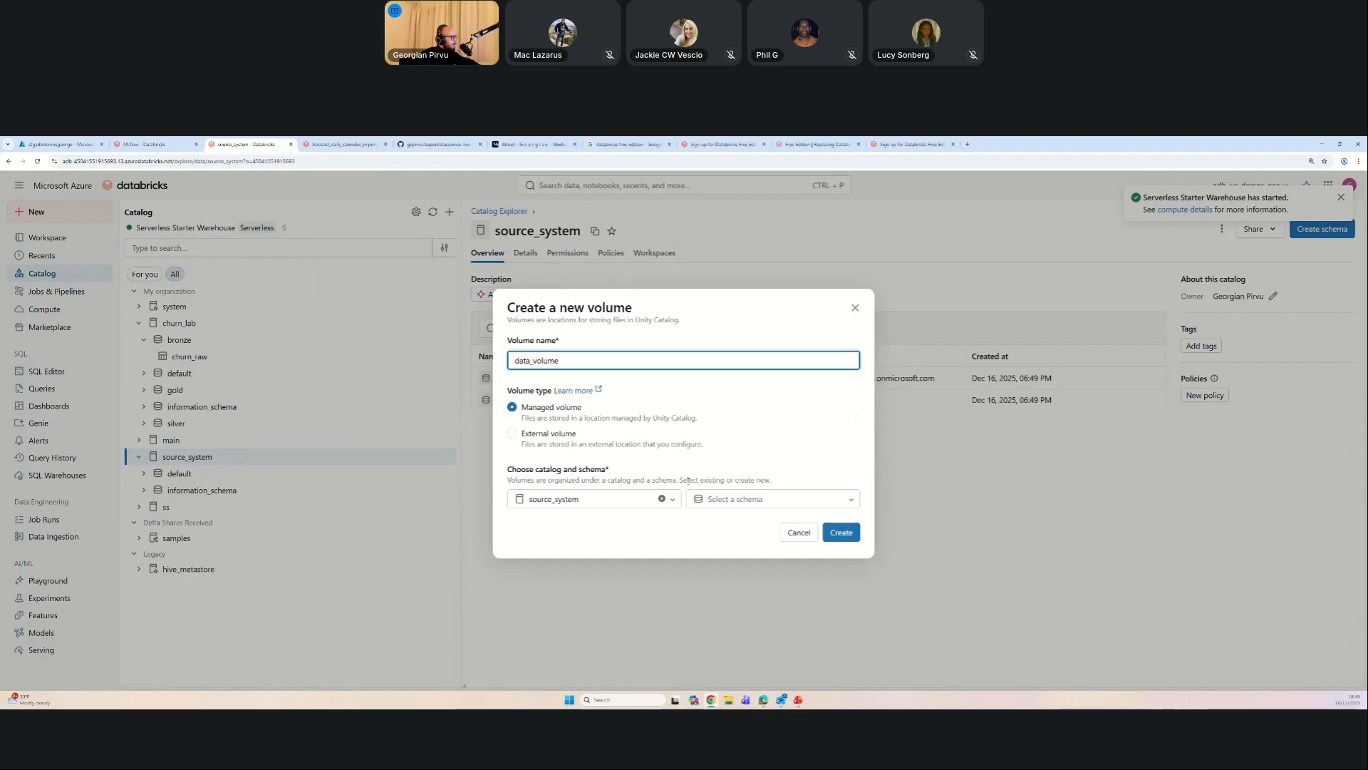
{"action": "left_click", "coordinate": [709, 498]}
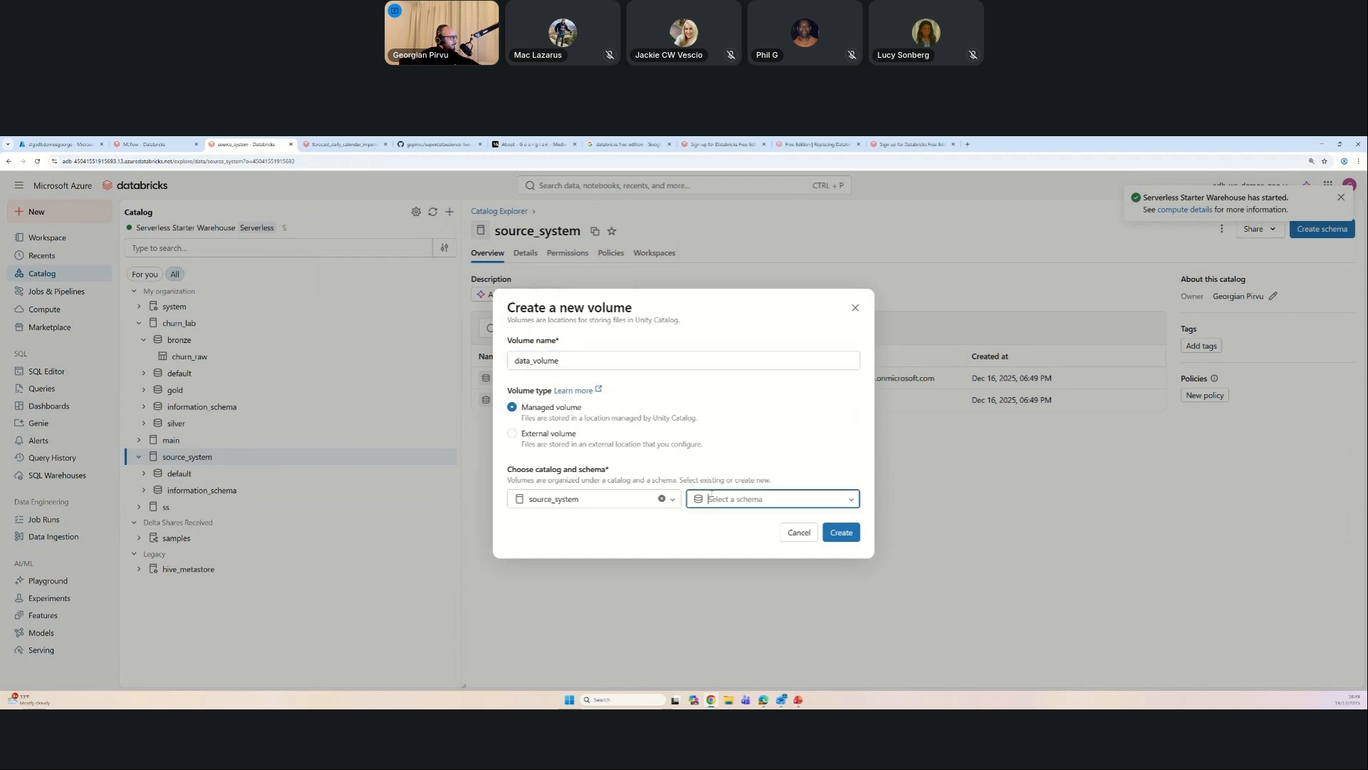
{"action": "left_click", "coordinate": [771, 522]}
{"action": "left_click", "coordinate": [826, 530]}
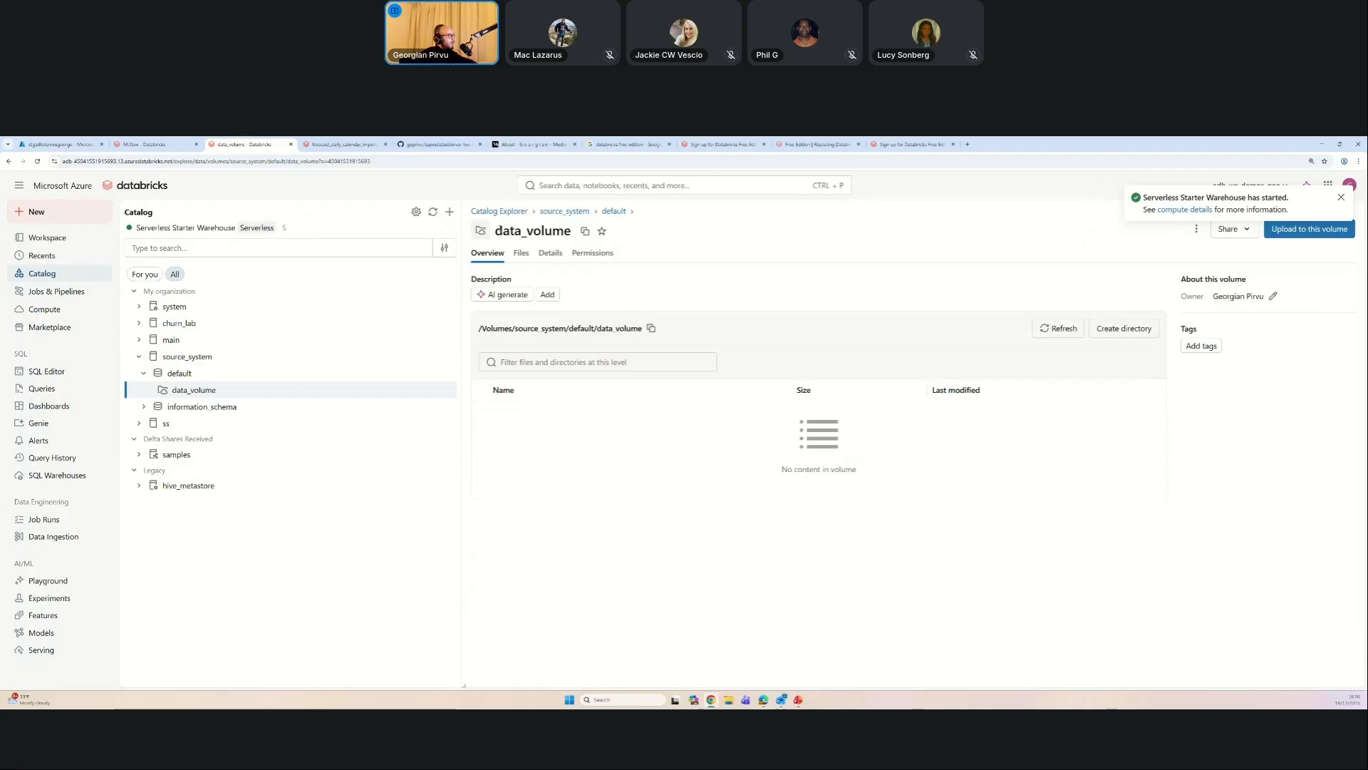
Step: Upload the file churn_ds.csv to data_volume and close the warehouse notification and the upload summary
{"action": "left_click_drag", "start_coordinate": [510, 232], "coordinate": [538, 231]}
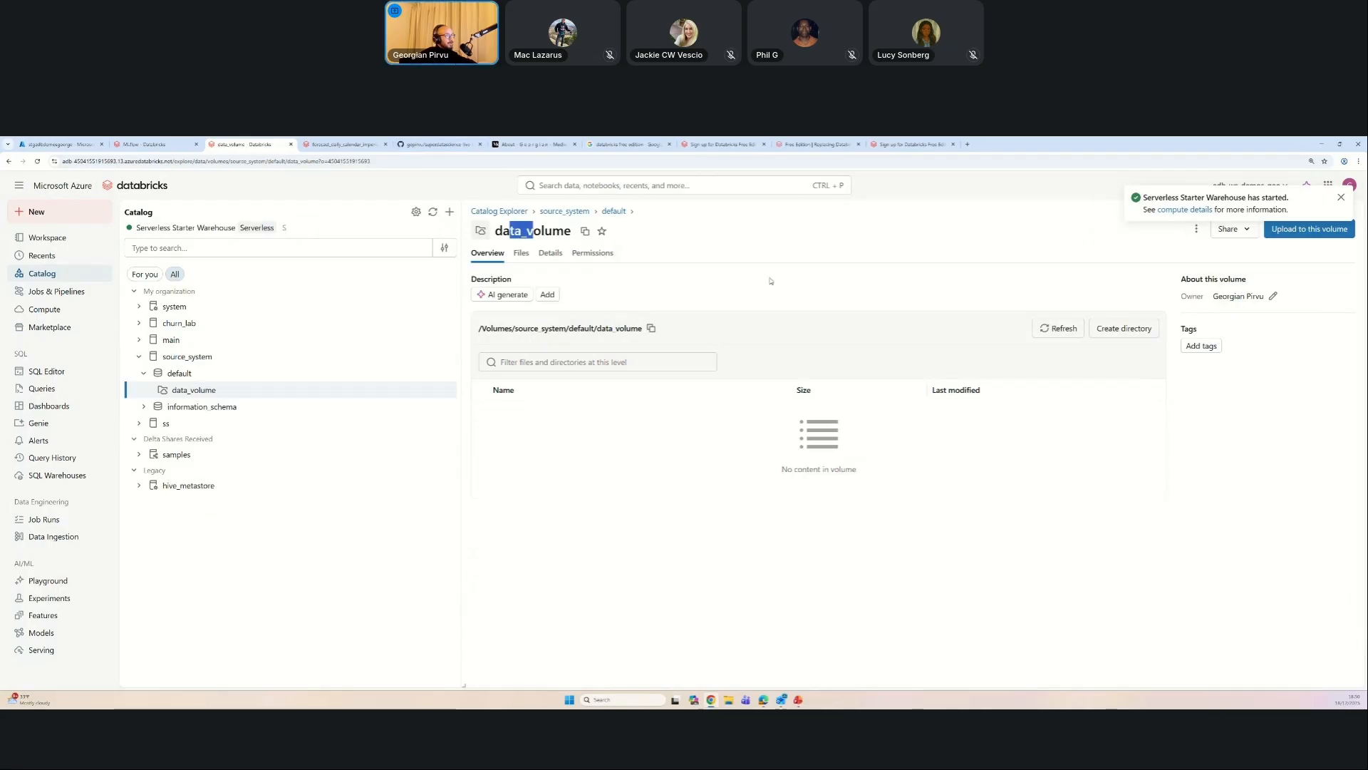
{"action": "left_click", "coordinate": [1343, 199]}
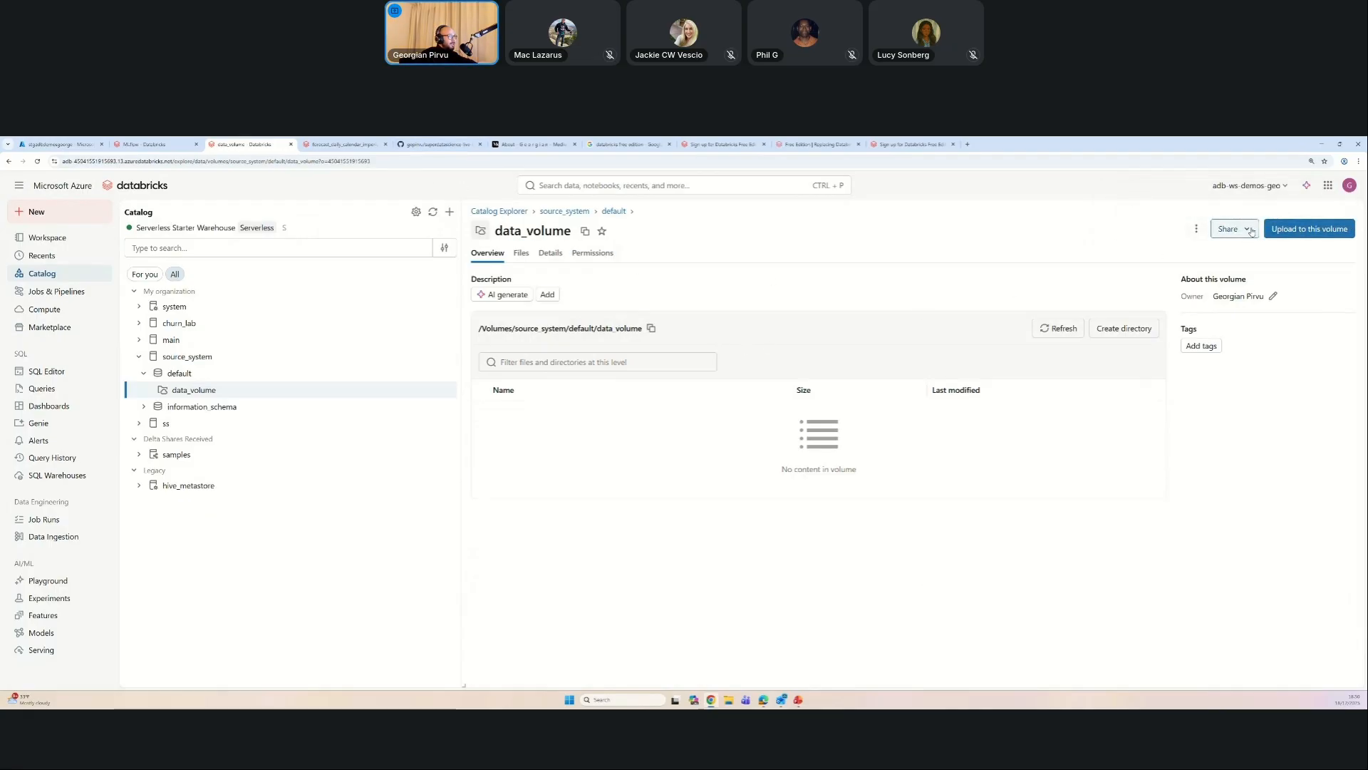
{"action": "left_click", "coordinate": [1292, 231]}
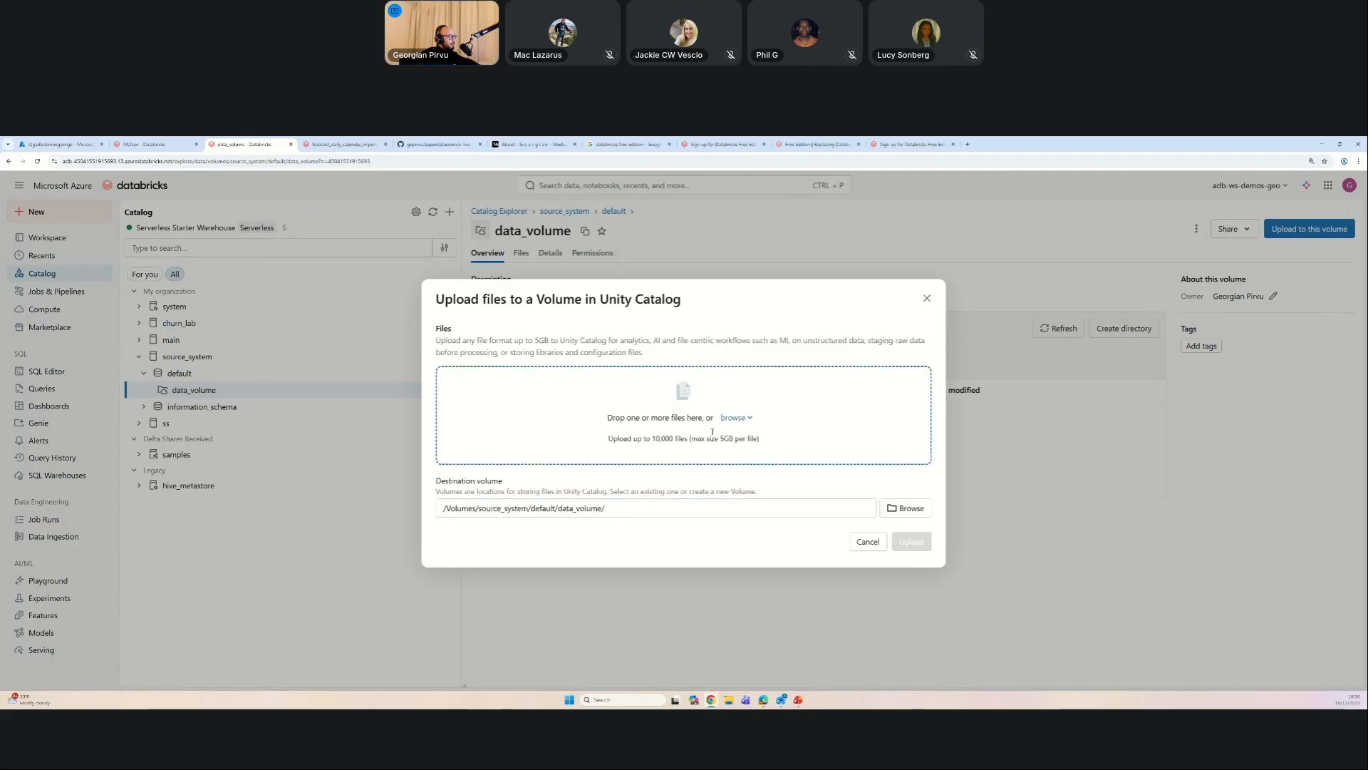
{"action": "left_click", "coordinate": [741, 422]}
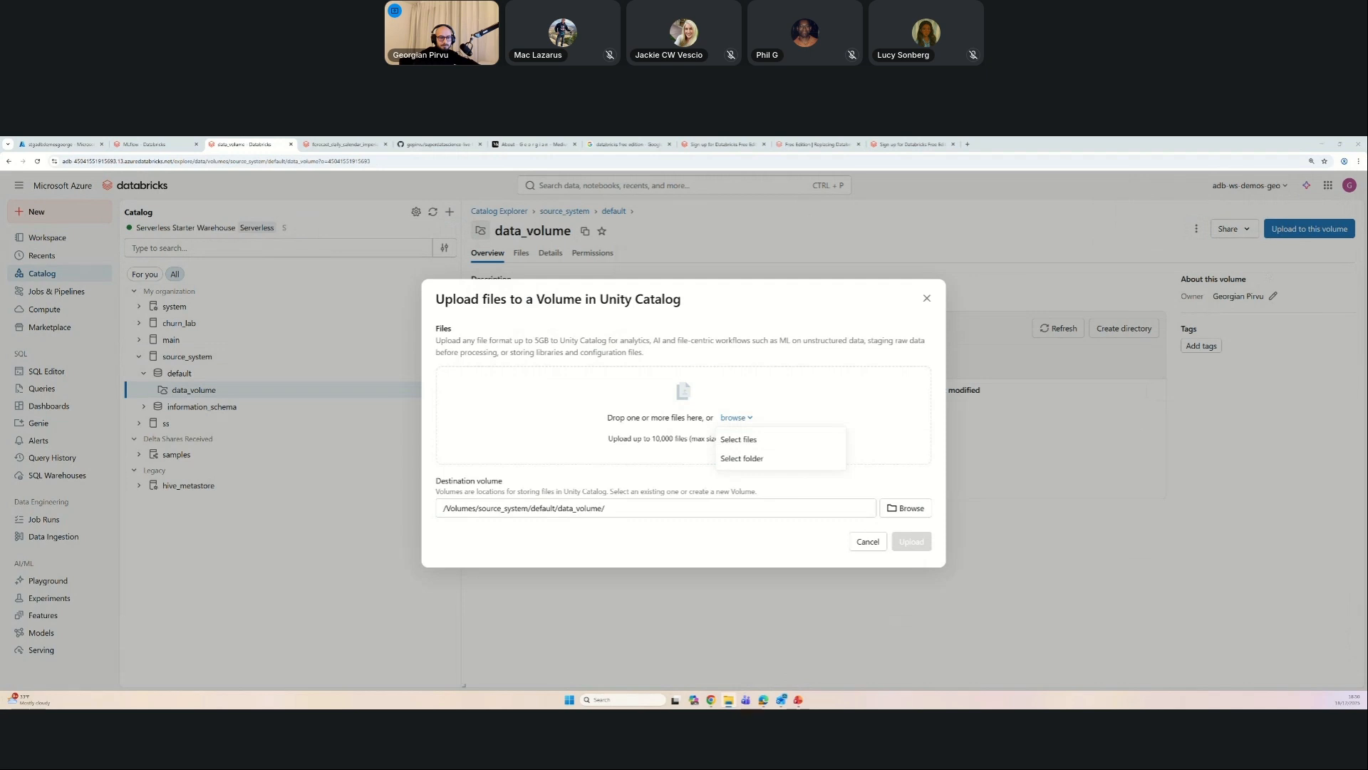
{"action": "left_click_drag", "start_coordinate": [1367, 370], "coordinate": [729, 426]}
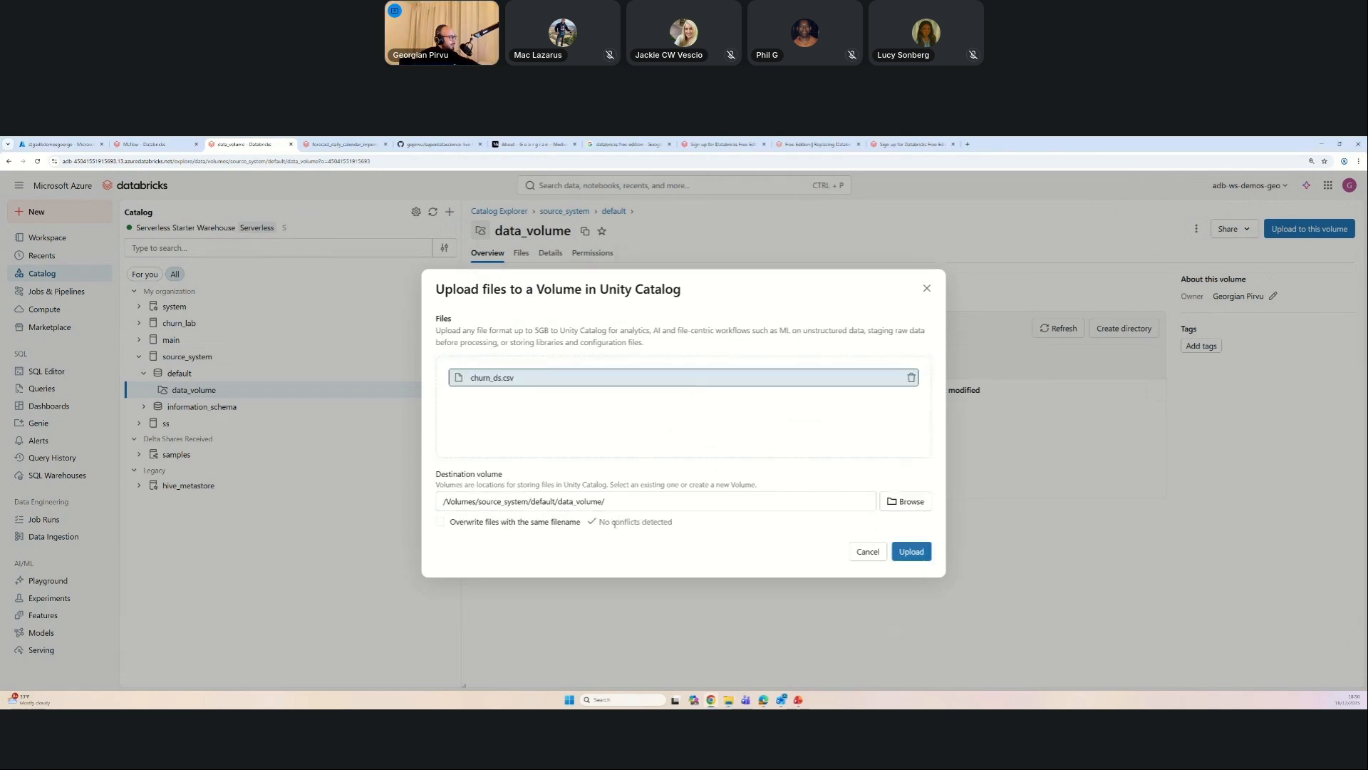
{"action": "left_click", "coordinate": [911, 552]}
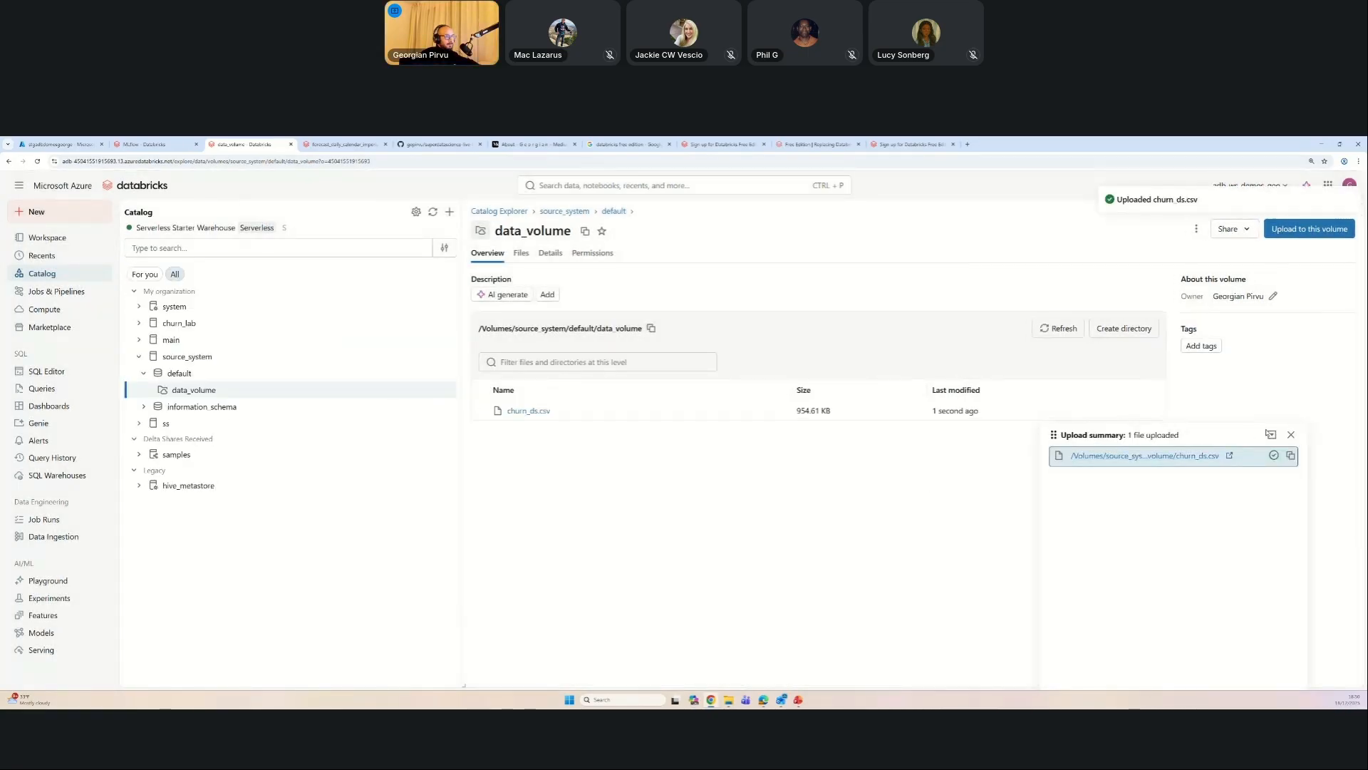
{"action": "left_click", "coordinate": [1291, 435]}
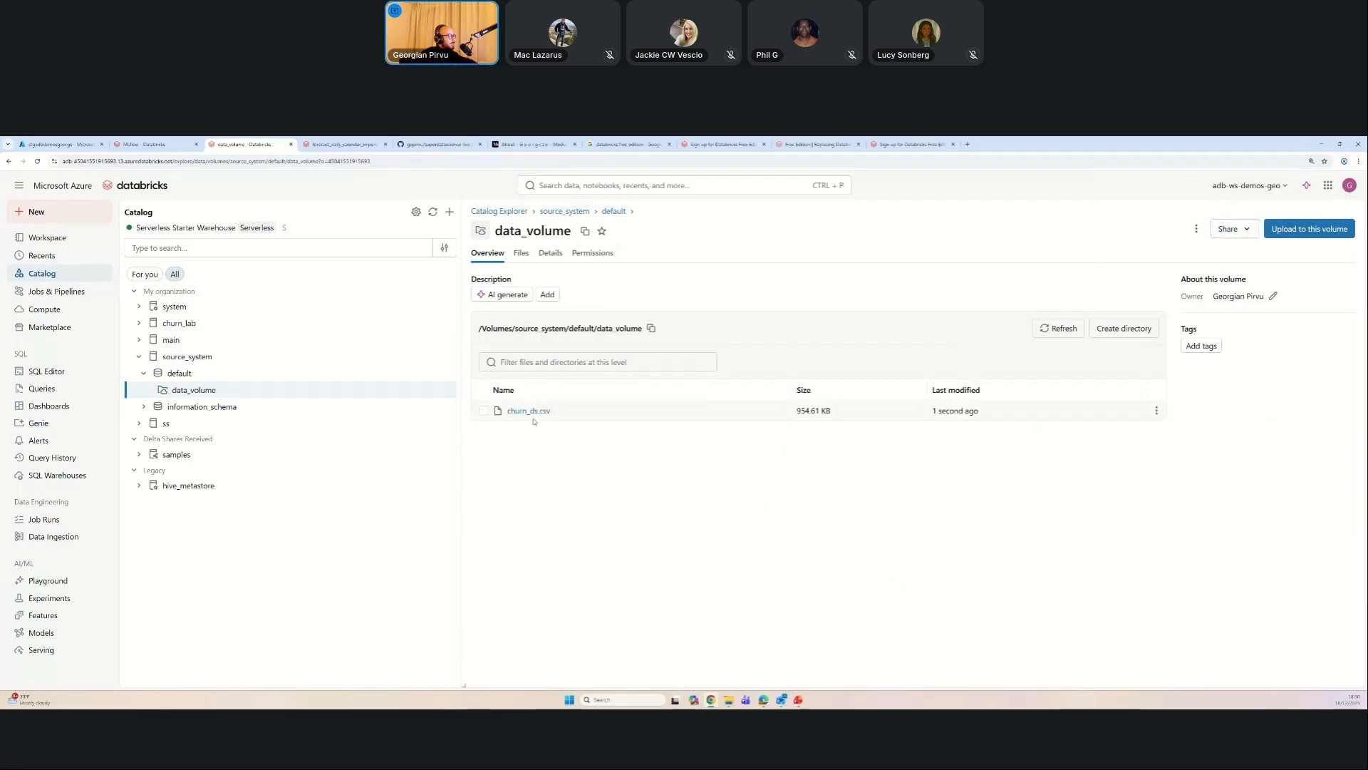
{"action": "left_click_drag", "start_coordinate": [568, 419], "coordinate": [503, 410]}
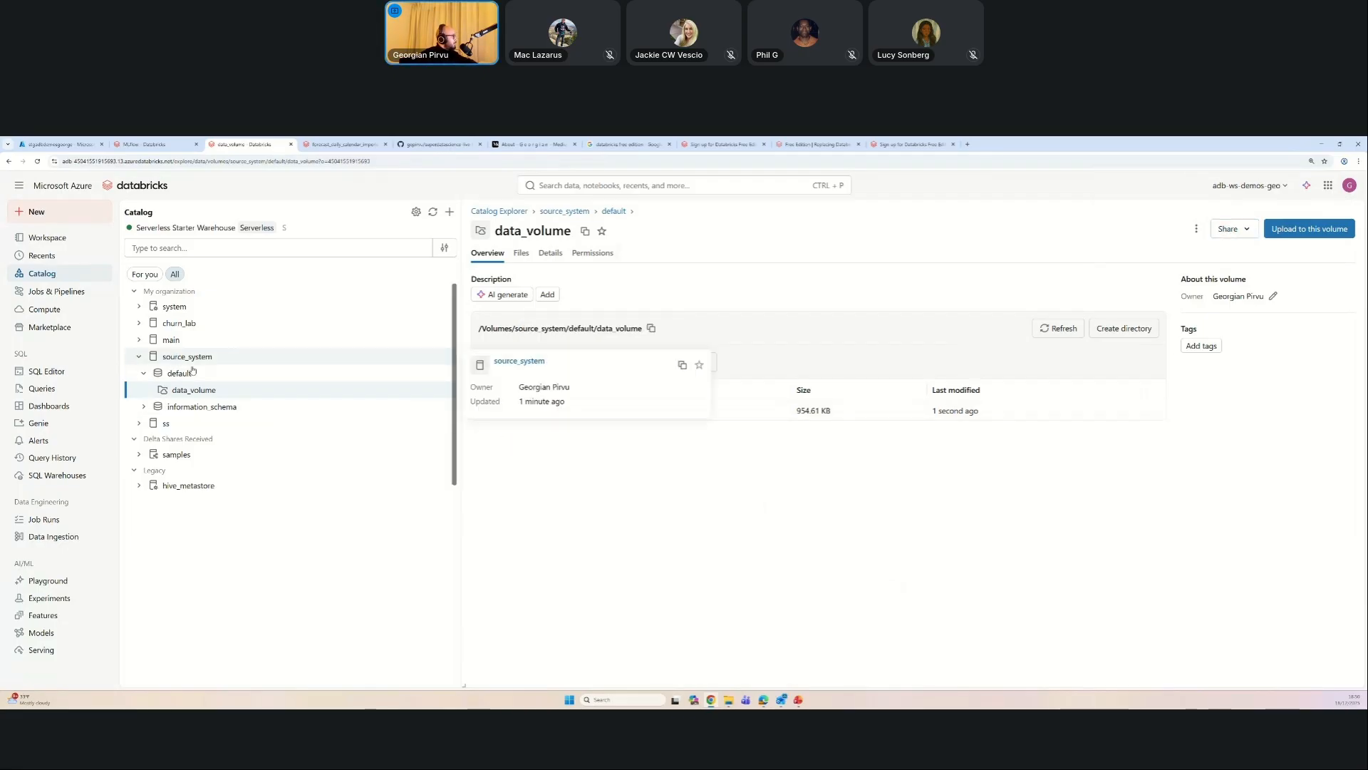
{"action": "left_click", "coordinate": [673, 570]}
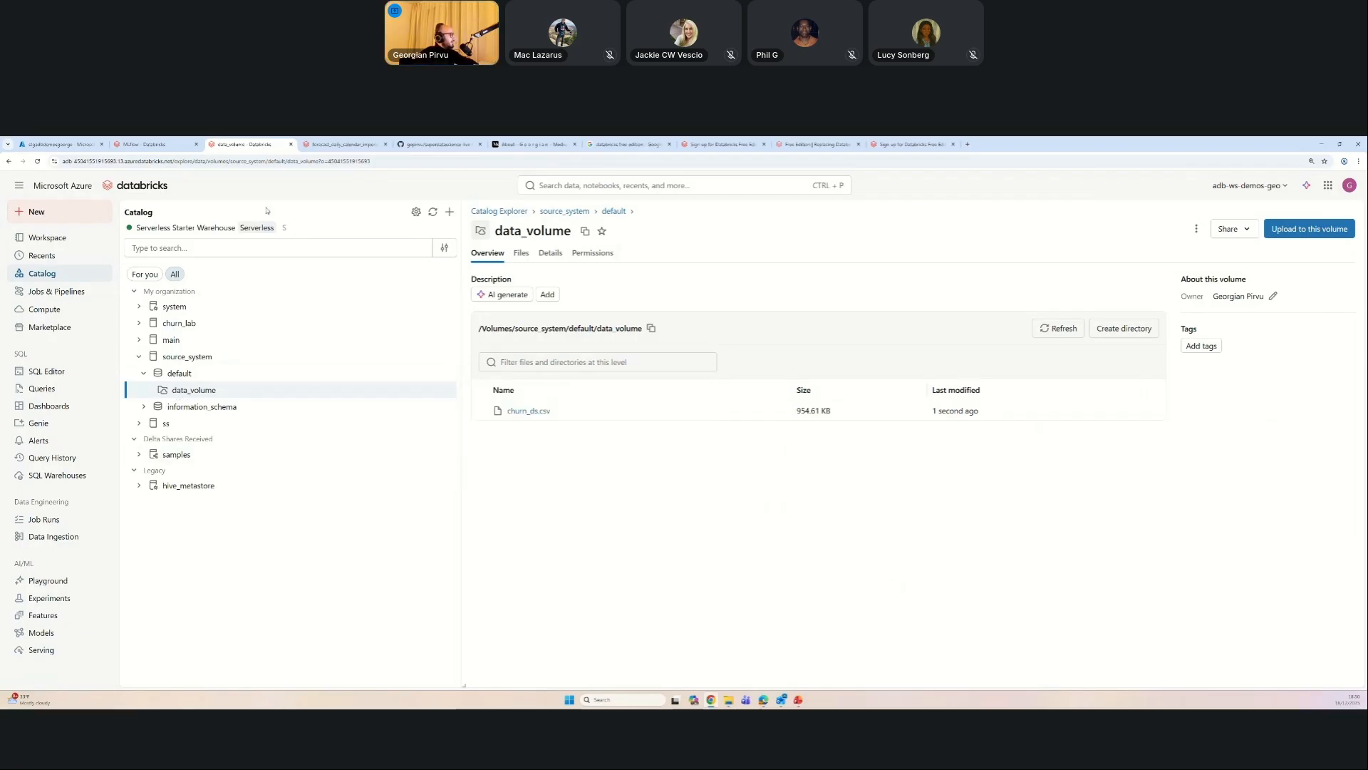
Step: Return to the churn_churn_raw-session AutoML experiment and review its list of training runs
{"action": "left_click", "coordinate": [162, 146]}
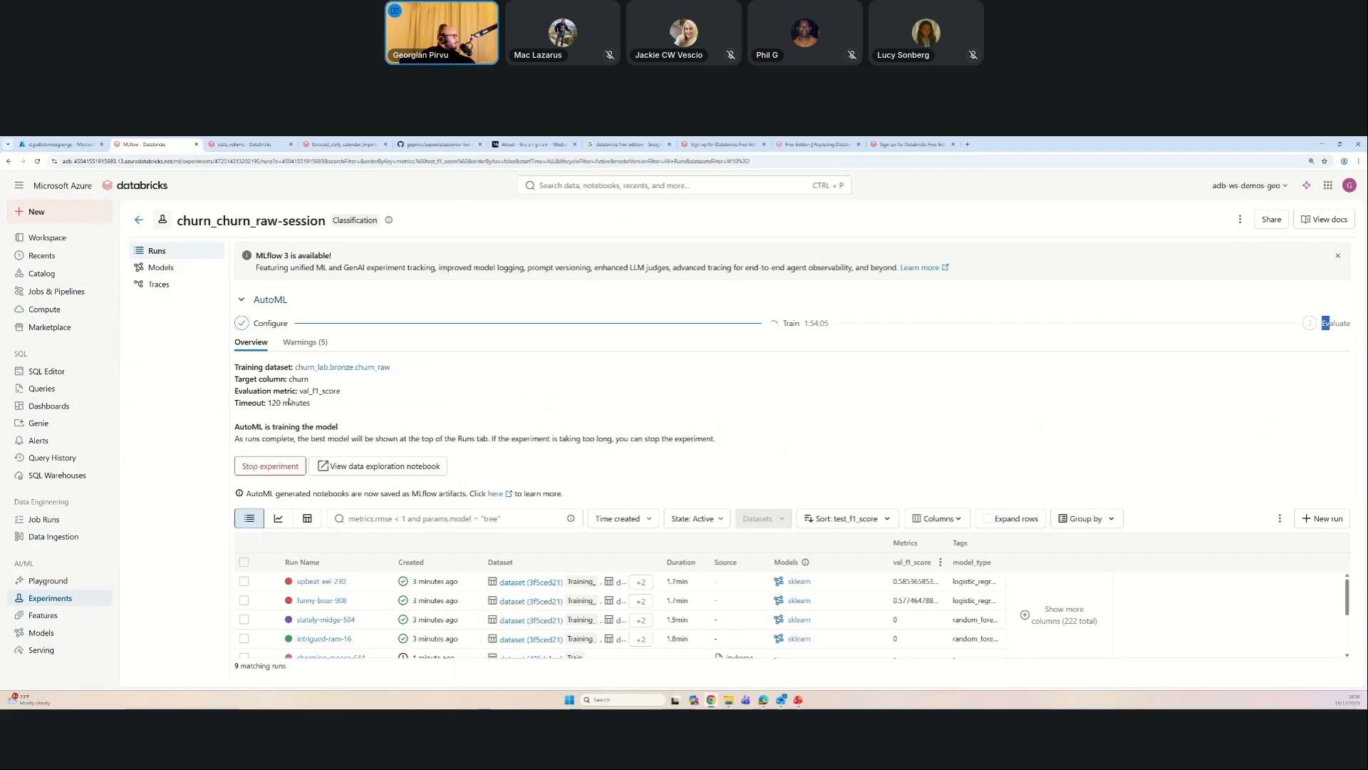
{"action": "scroll", "coordinate": [365, 579], "scroll_direction": "down", "scroll_amount": 2}
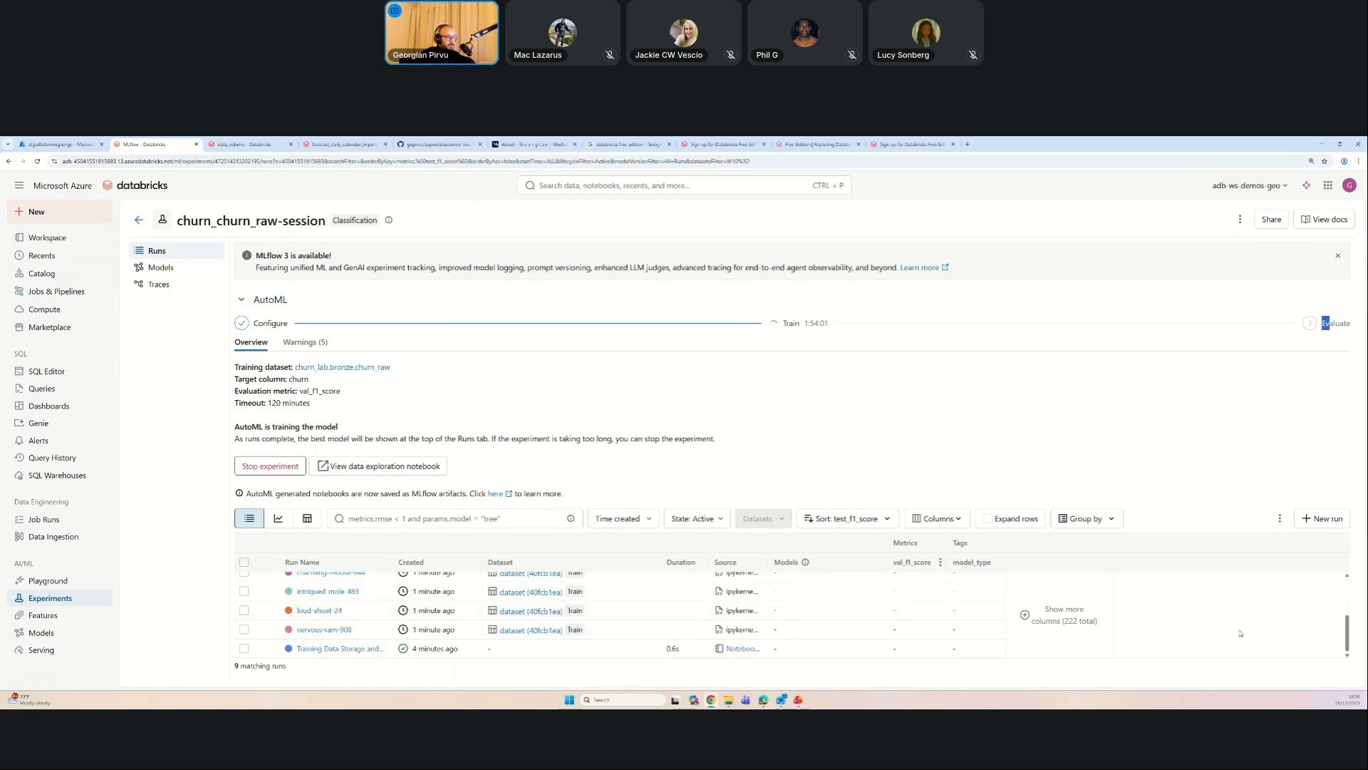
{"action": "scroll", "coordinate": [1039, 578], "scroll_direction": "up", "scroll_amount": 2}
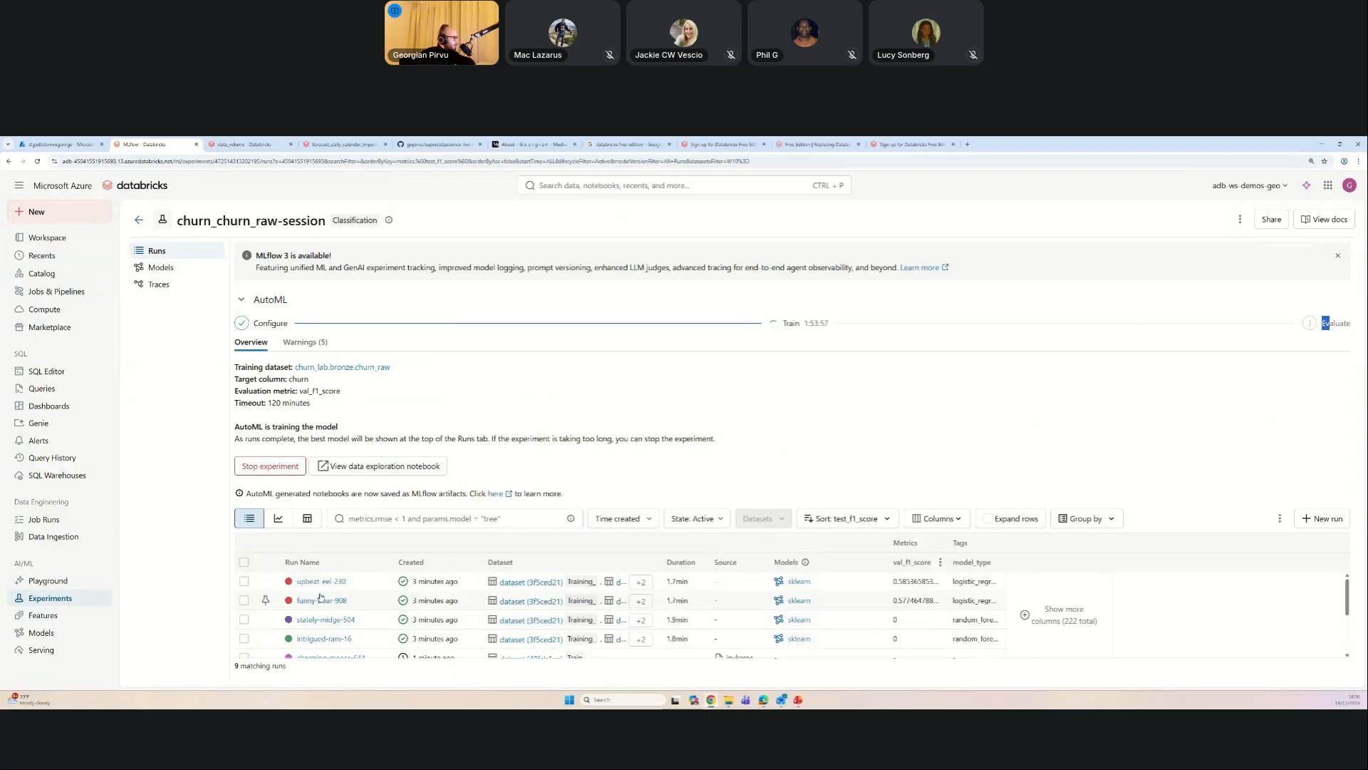
{"action": "scroll", "coordinate": [399, 591], "scroll_direction": "down", "scroll_amount": 3}
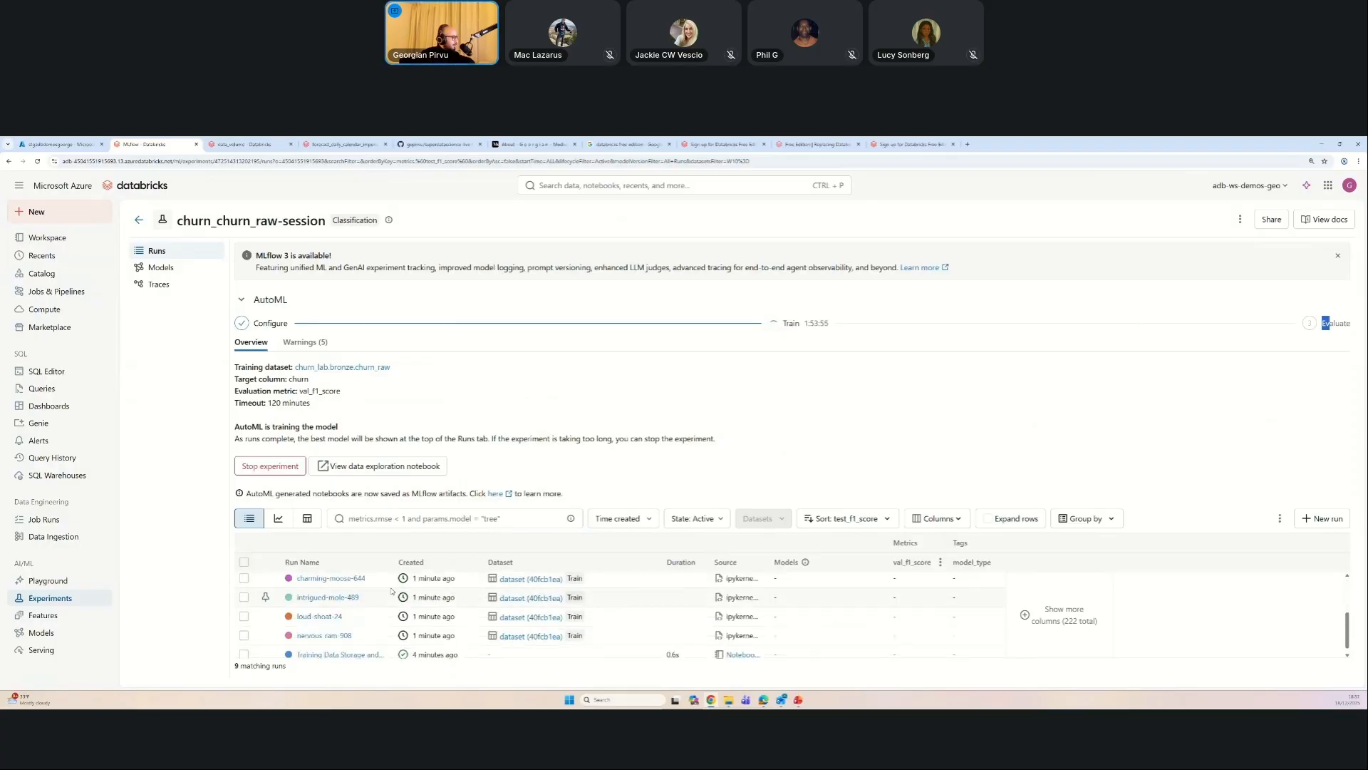
{"action": "scroll", "coordinate": [384, 595], "scroll_direction": "up", "scroll_amount": 3}
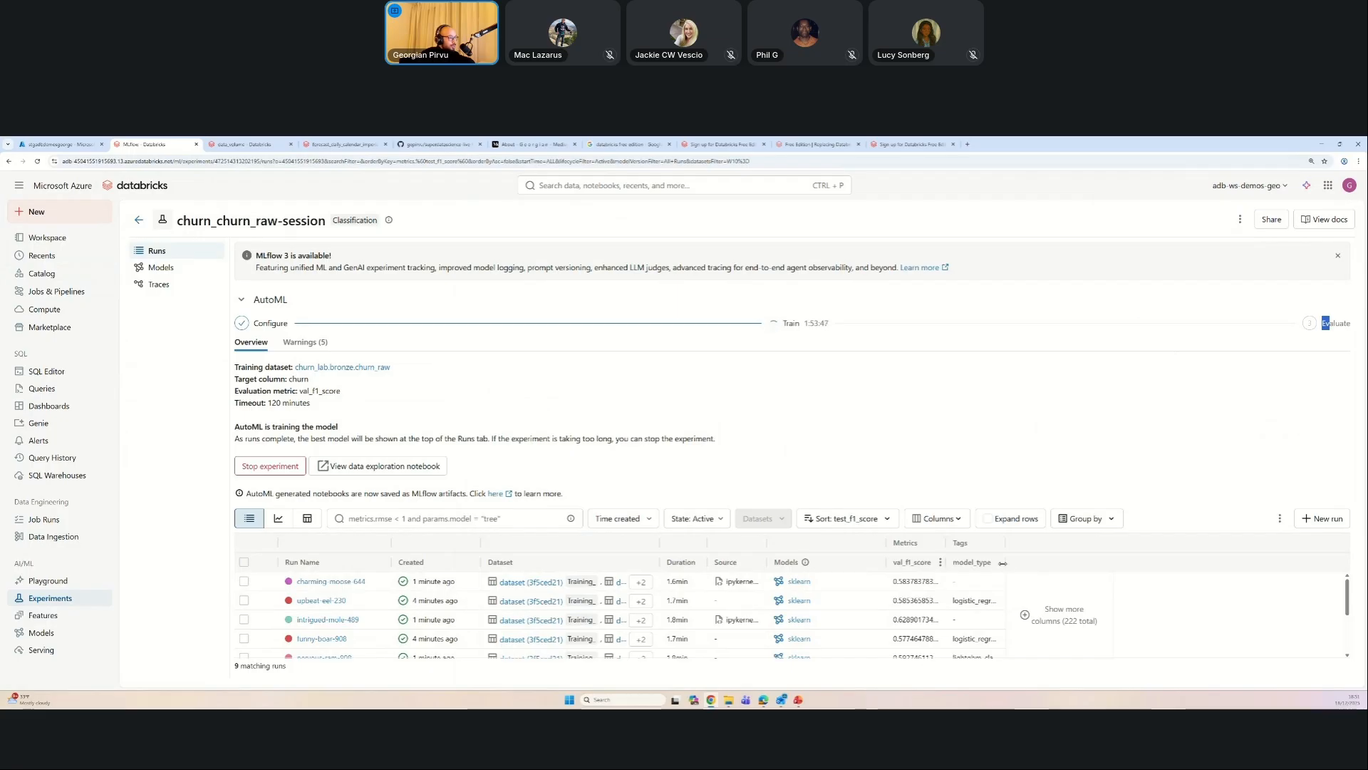
Step: Widen the model_type column of the runs table to read the classifier types, and dismiss the MLflow 3 banner
{"action": "left_click_drag", "start_coordinate": [1003, 563], "coordinate": [1127, 563]}
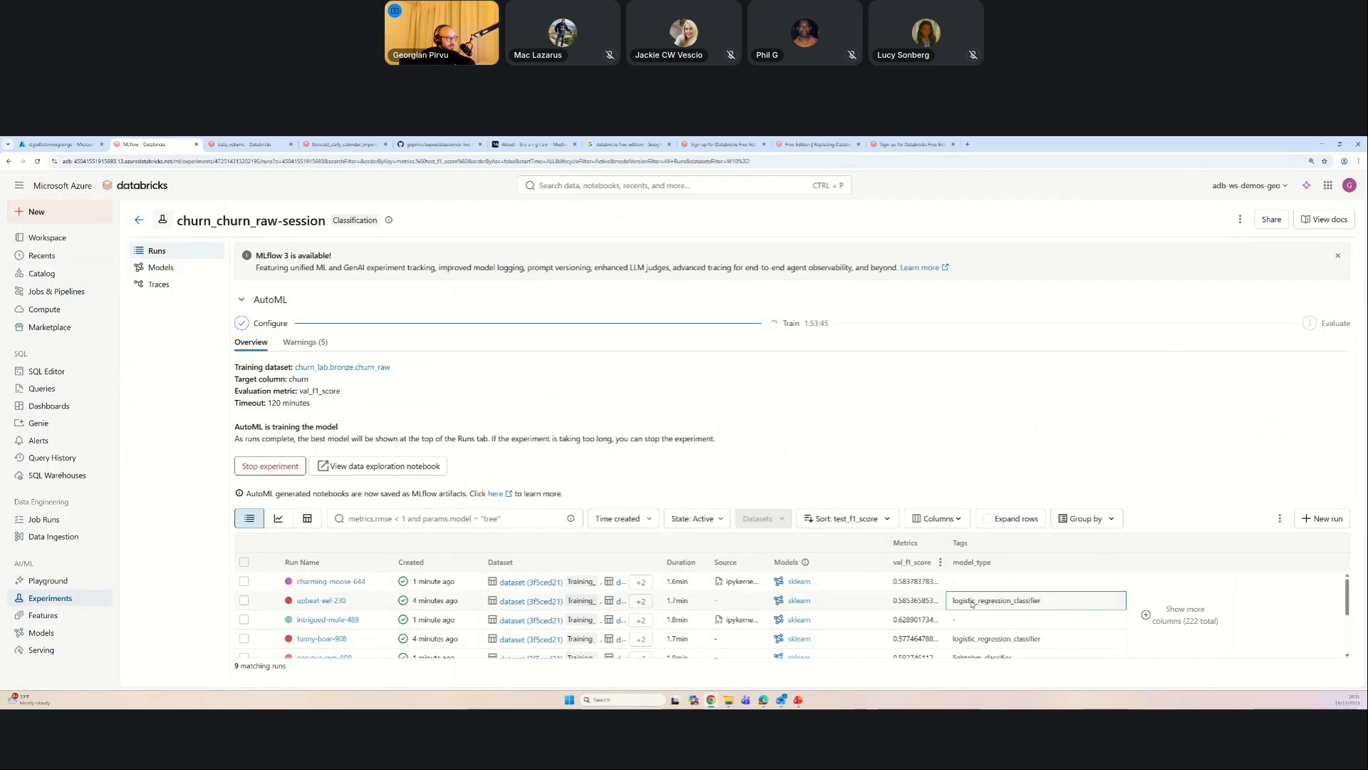
{"action": "left_click_drag", "start_coordinate": [971, 603], "coordinate": [1007, 638]}
{"action": "scroll", "coordinate": [1006, 606], "scroll_direction": "down", "scroll_amount": 1}
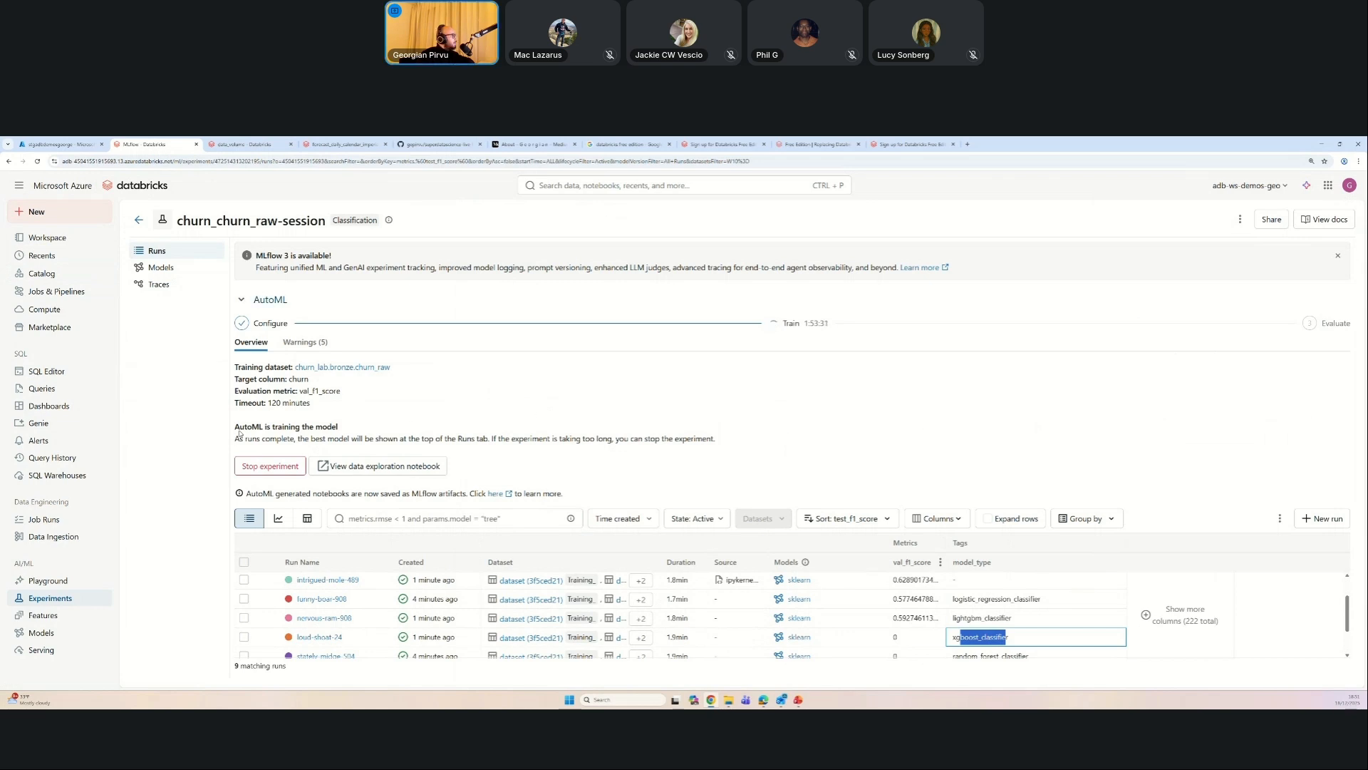
{"action": "left_click", "coordinate": [1338, 258]}
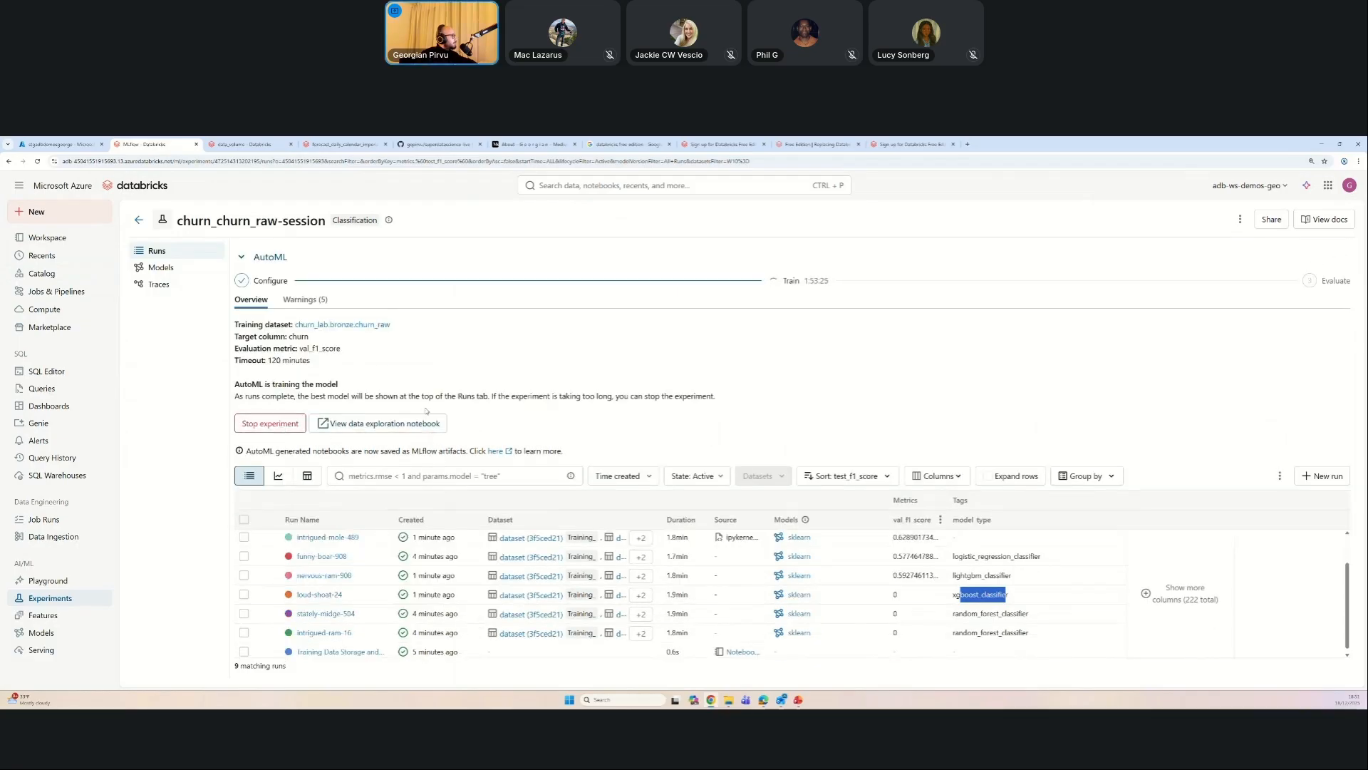
Step: Stop the running AutoML experiment and begin configuring a new classification experiment on the geo_cluster cluster
{"action": "left_click", "coordinate": [306, 425]}
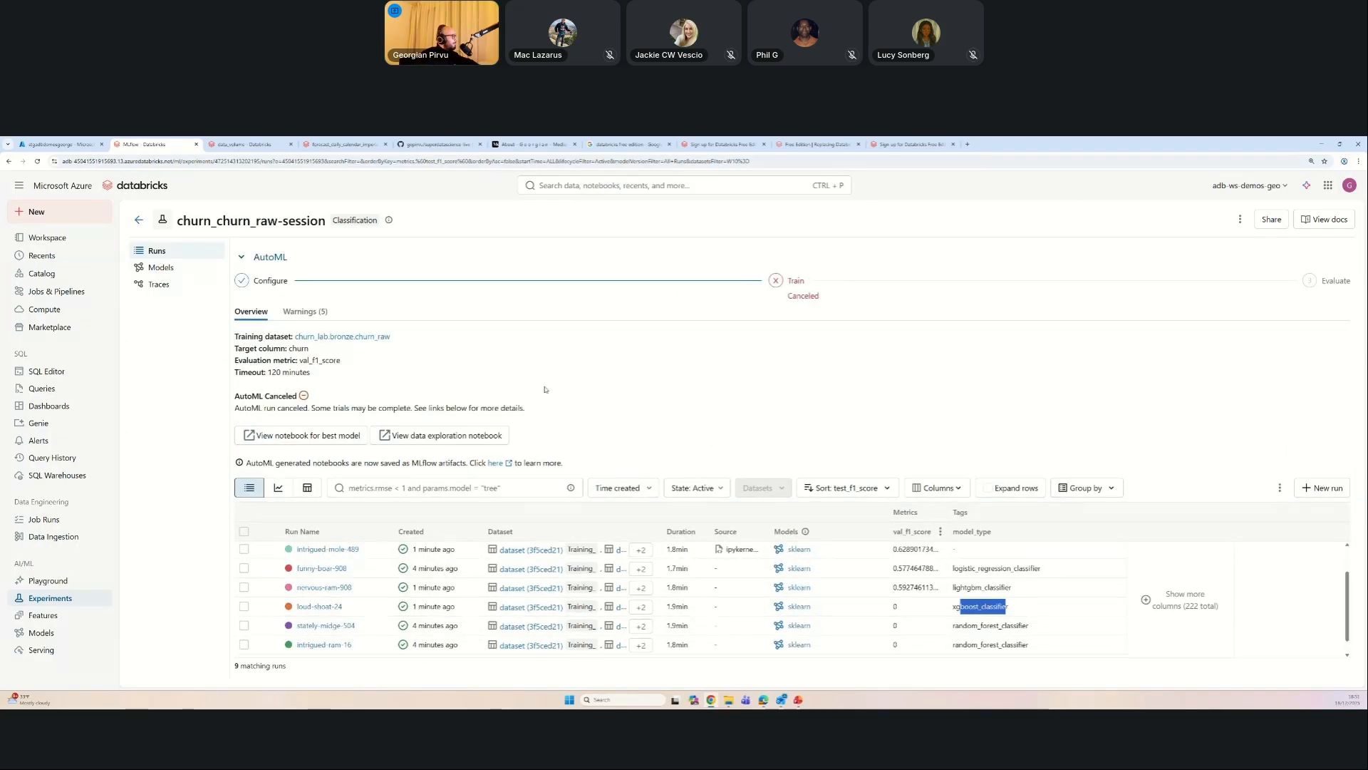
{"action": "left_click", "coordinate": [55, 600]}
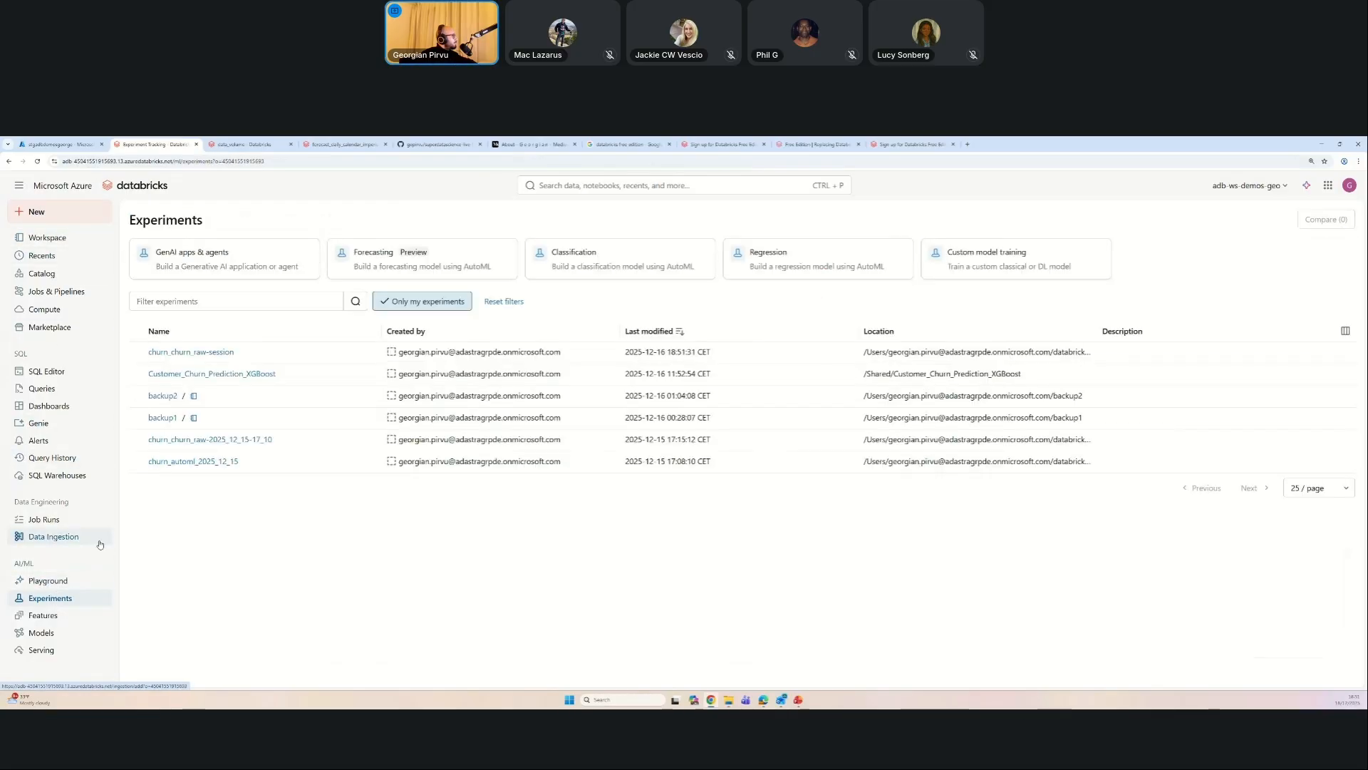
{"action": "left_click", "coordinate": [571, 272]}
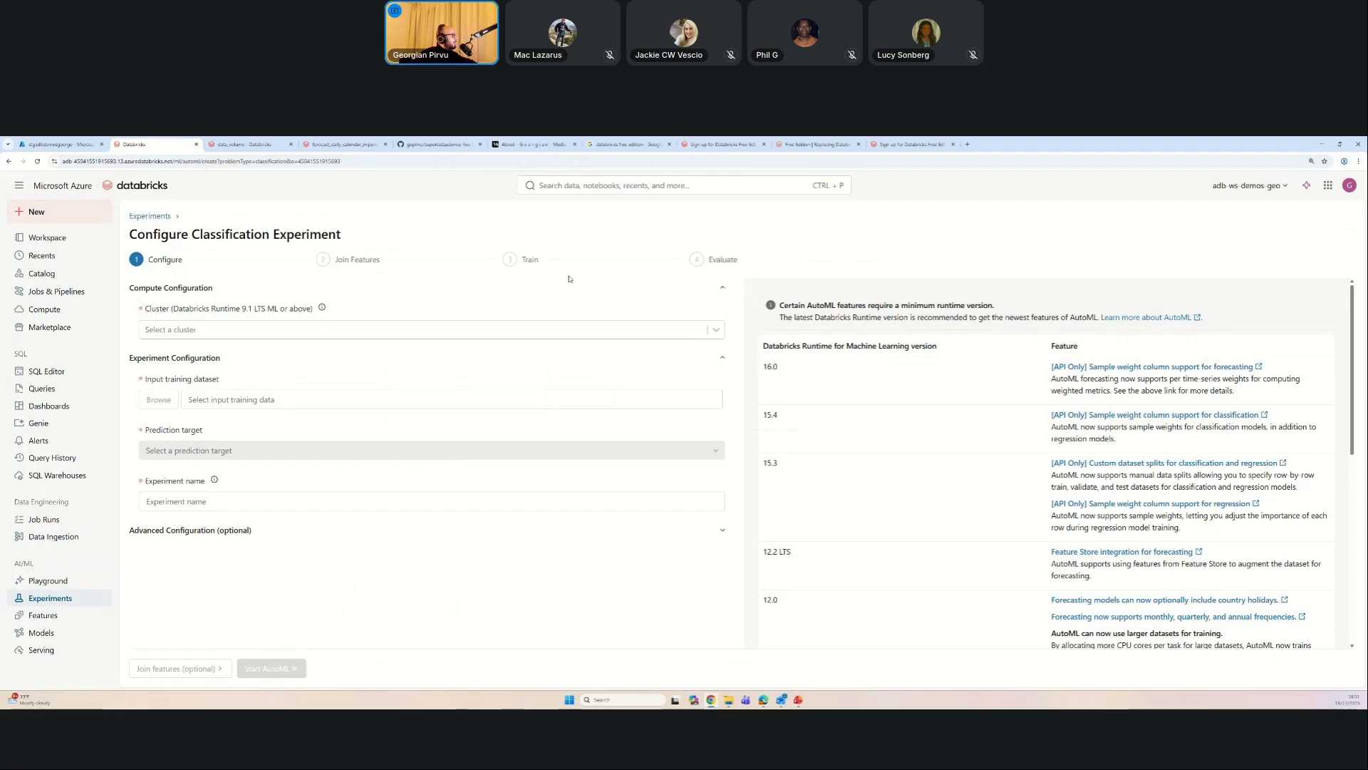
{"action": "left_click", "coordinate": [214, 329]}
{"action": "left_click", "coordinate": [203, 353]}
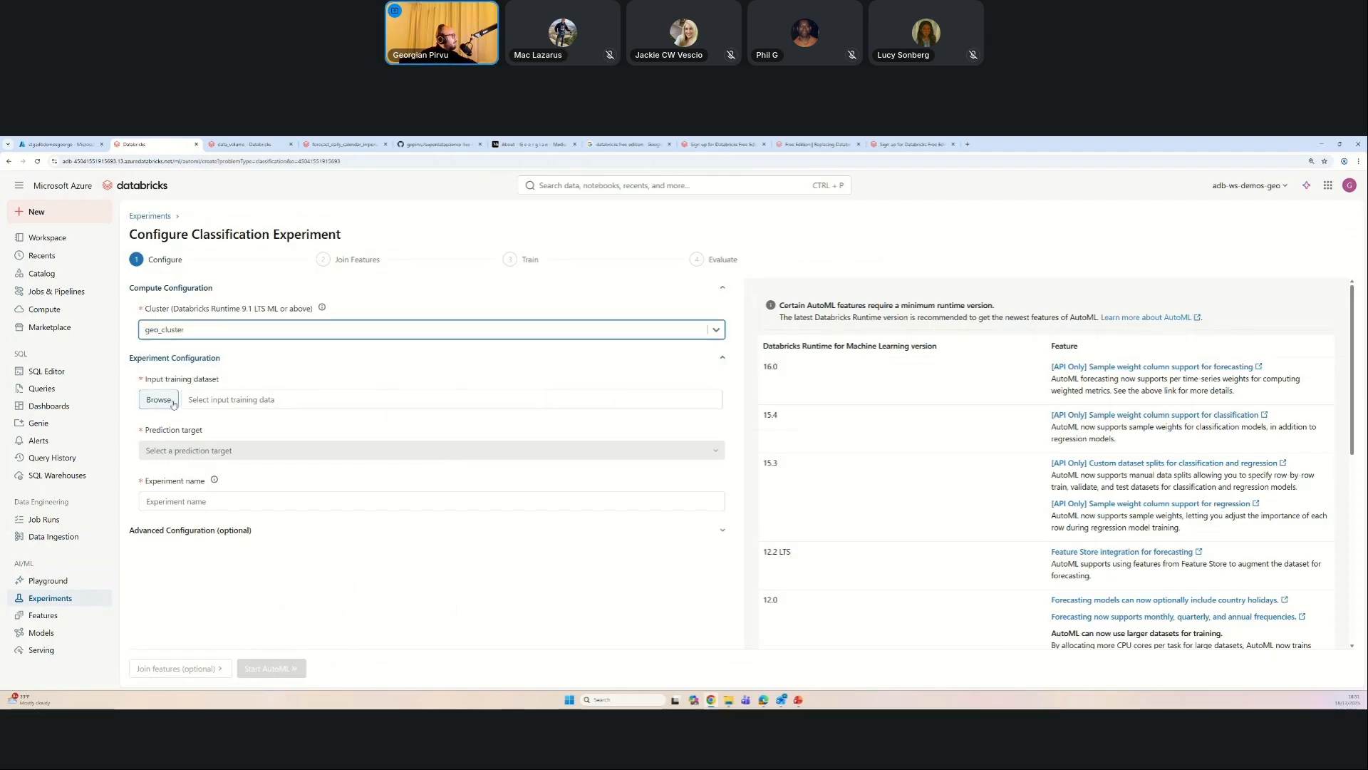
Step: Choose the churn_raw table from the bronze database of the churn_lab catalog as the input training dataset
{"action": "left_click", "coordinate": [158, 400]}
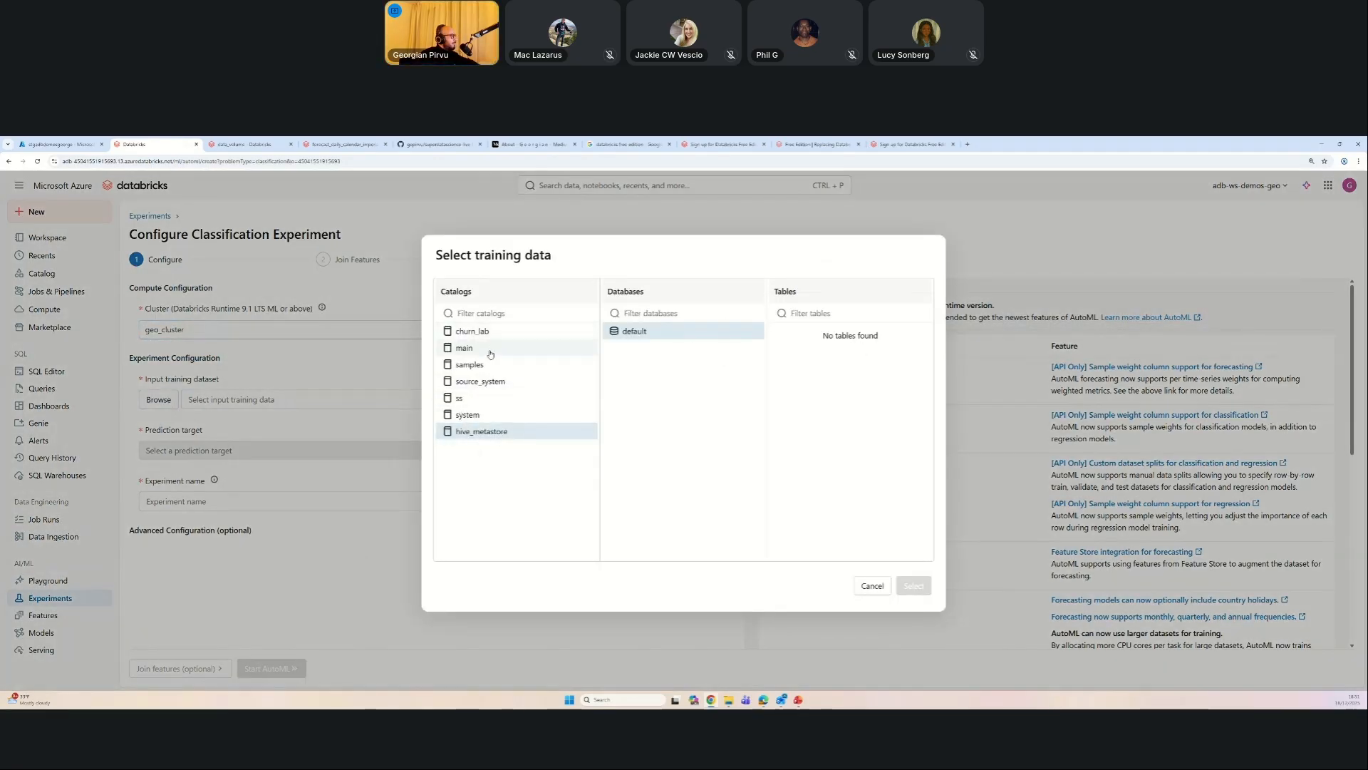
{"action": "left_click", "coordinate": [476, 337]}
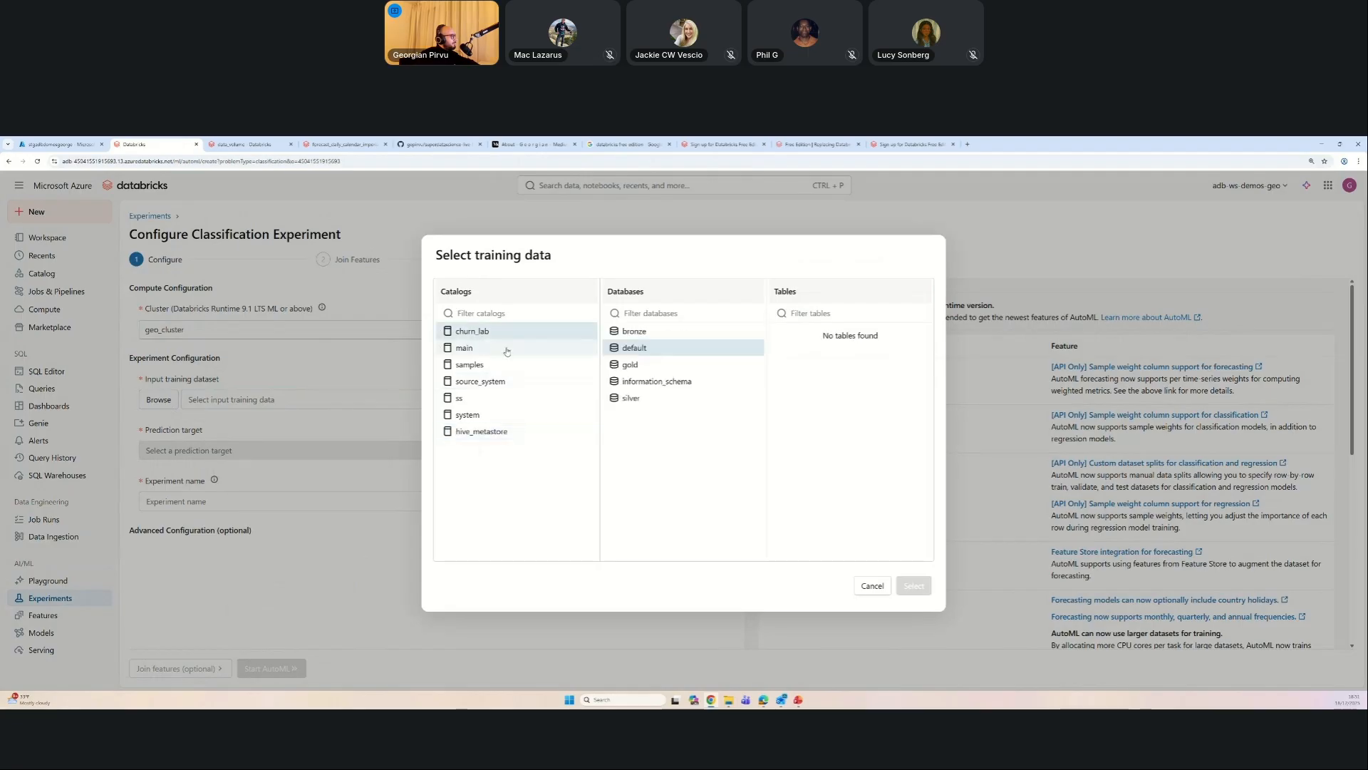
{"action": "left_click", "coordinate": [632, 332]}
{"action": "left_click", "coordinate": [787, 336]}
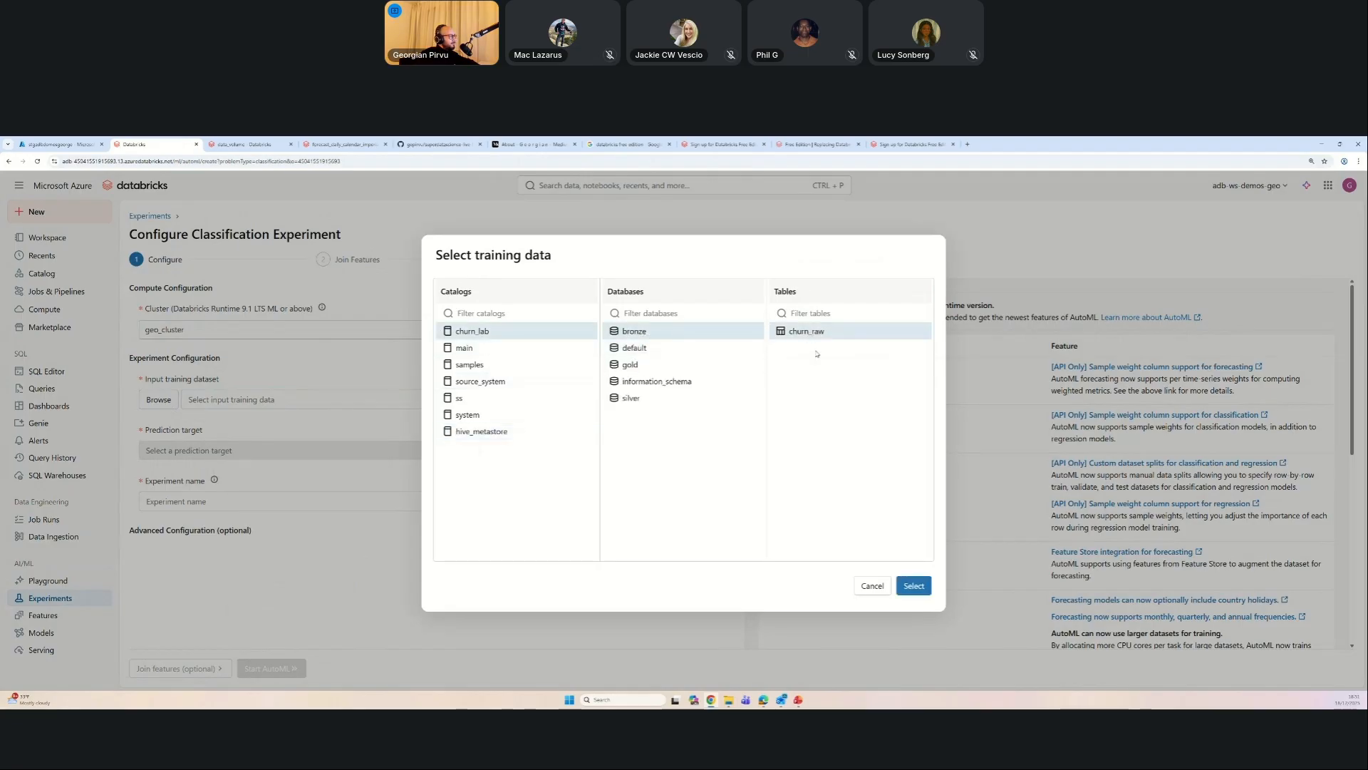
{"action": "left_click", "coordinate": [921, 591]}
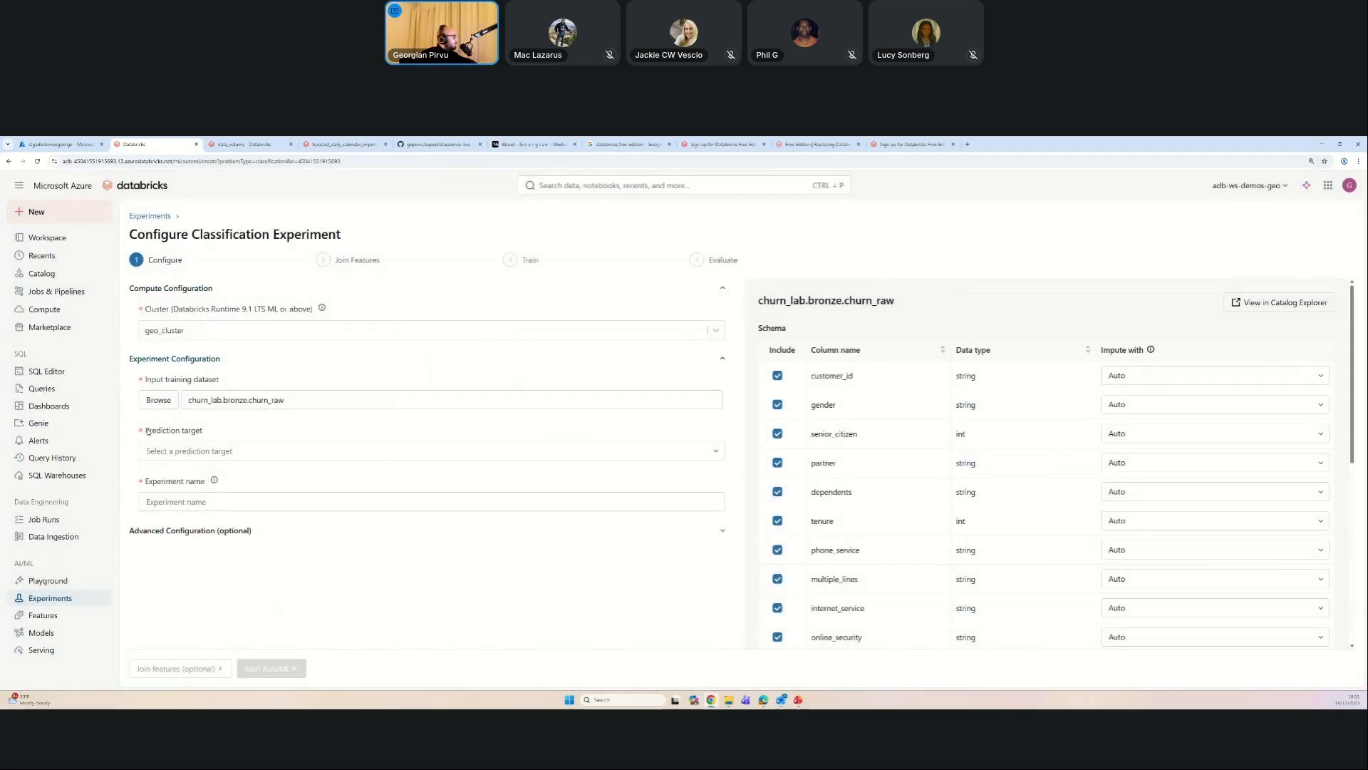
Step: Set churn as the prediction target and name the experiment churn_churn_raw_sds
{"action": "left_click", "coordinate": [164, 450]}
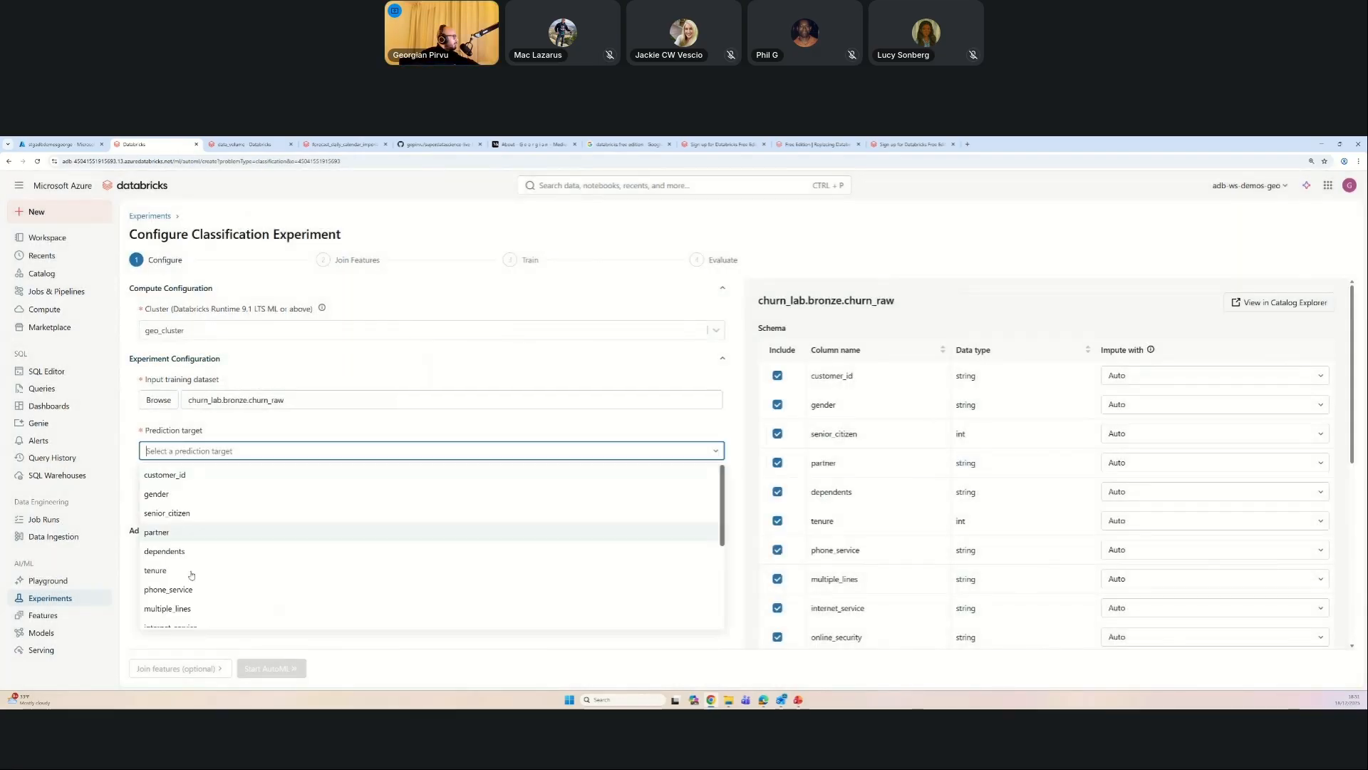
{"action": "scroll", "coordinate": [181, 599], "scroll_direction": "down", "scroll_amount": 5}
{"action": "left_click", "coordinate": [183, 619]}
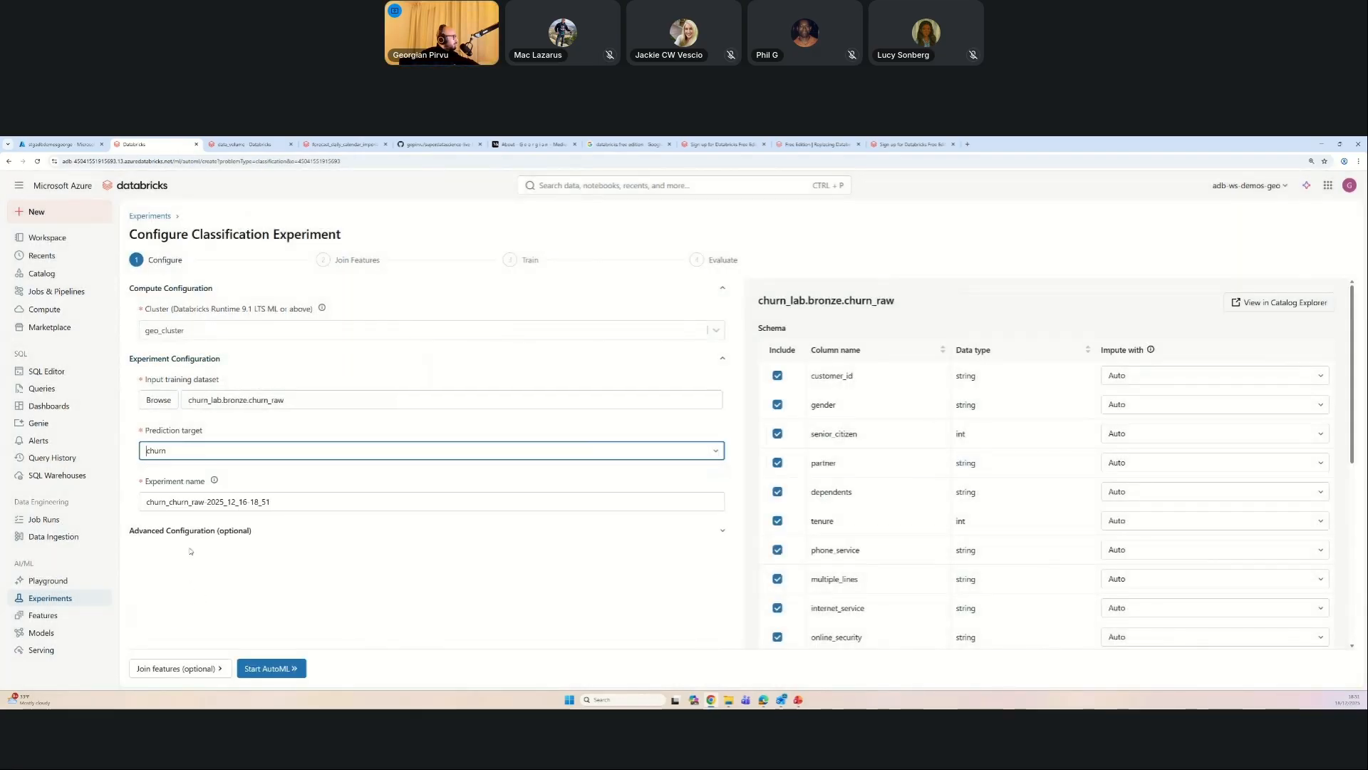
{"action": "mouse_move", "coordinate": [300, 501]}
{"action": "left_mouse_down"}
{"action": "mouse_move", "coordinate": [141, 495]}
{"action": "mouse_move", "coordinate": [274, 502]}
{"action": "left_mouse_up"}
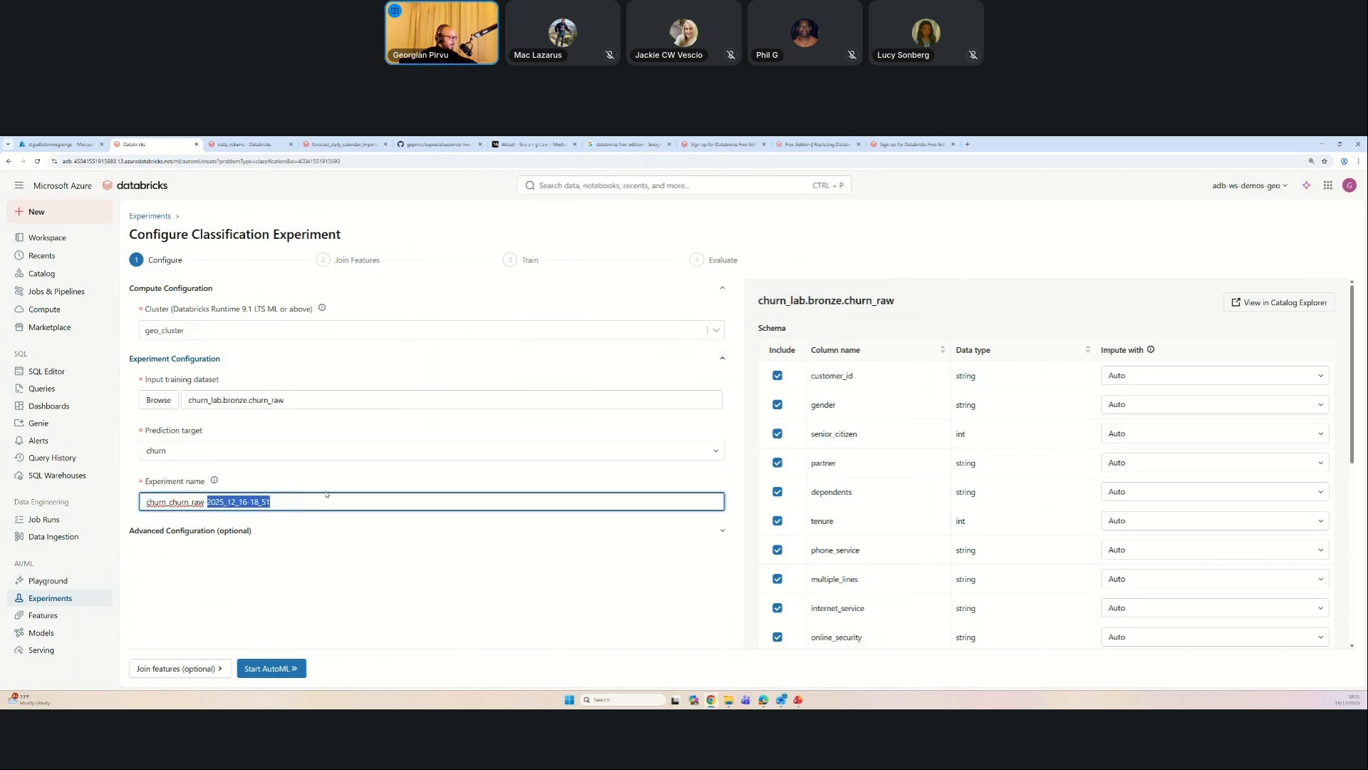
{"action": "key", "text": "BackSpace"}
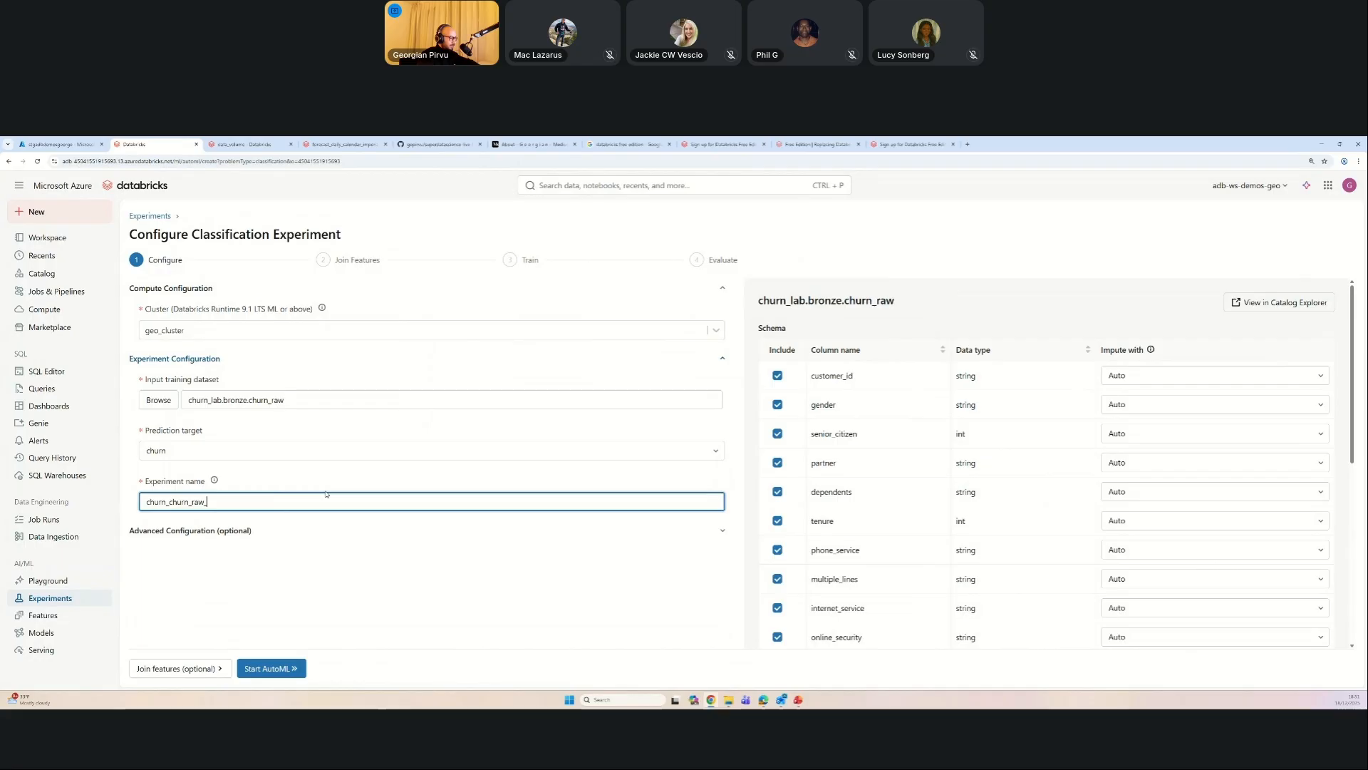
Step: In the advanced configuration, keep F1 score as the evaluation metric and set the timeout to 5 minutes
{"action": "left_click", "coordinate": [250, 530]}
{"action": "scroll", "coordinate": [245, 532], "scroll_direction": "down", "scroll_amount": 1}
{"action": "scroll", "coordinate": [245, 532], "scroll_direction": "down", "scroll_amount": 5}
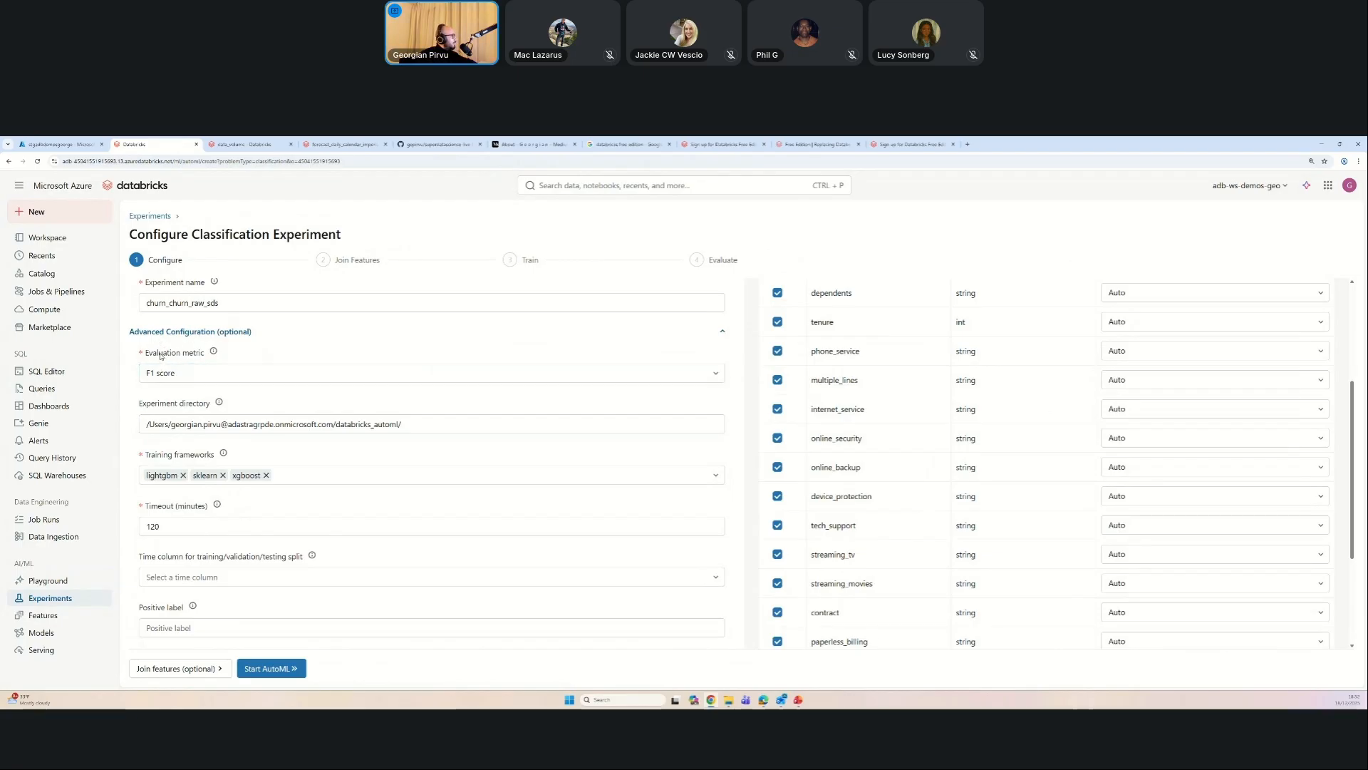
{"action": "left_click", "coordinate": [198, 375]}
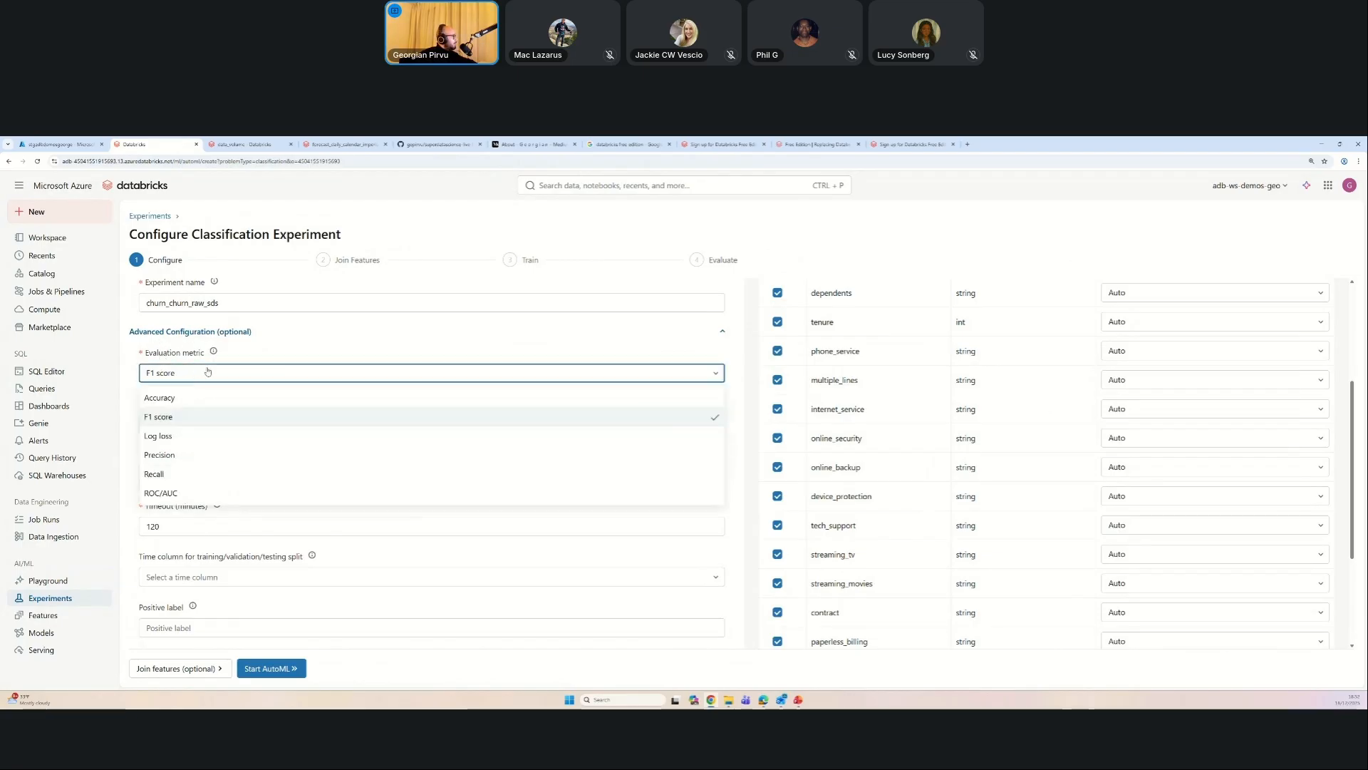
{"action": "left_click", "coordinate": [182, 420]}
{"action": "double_click", "coordinate": [203, 527]}
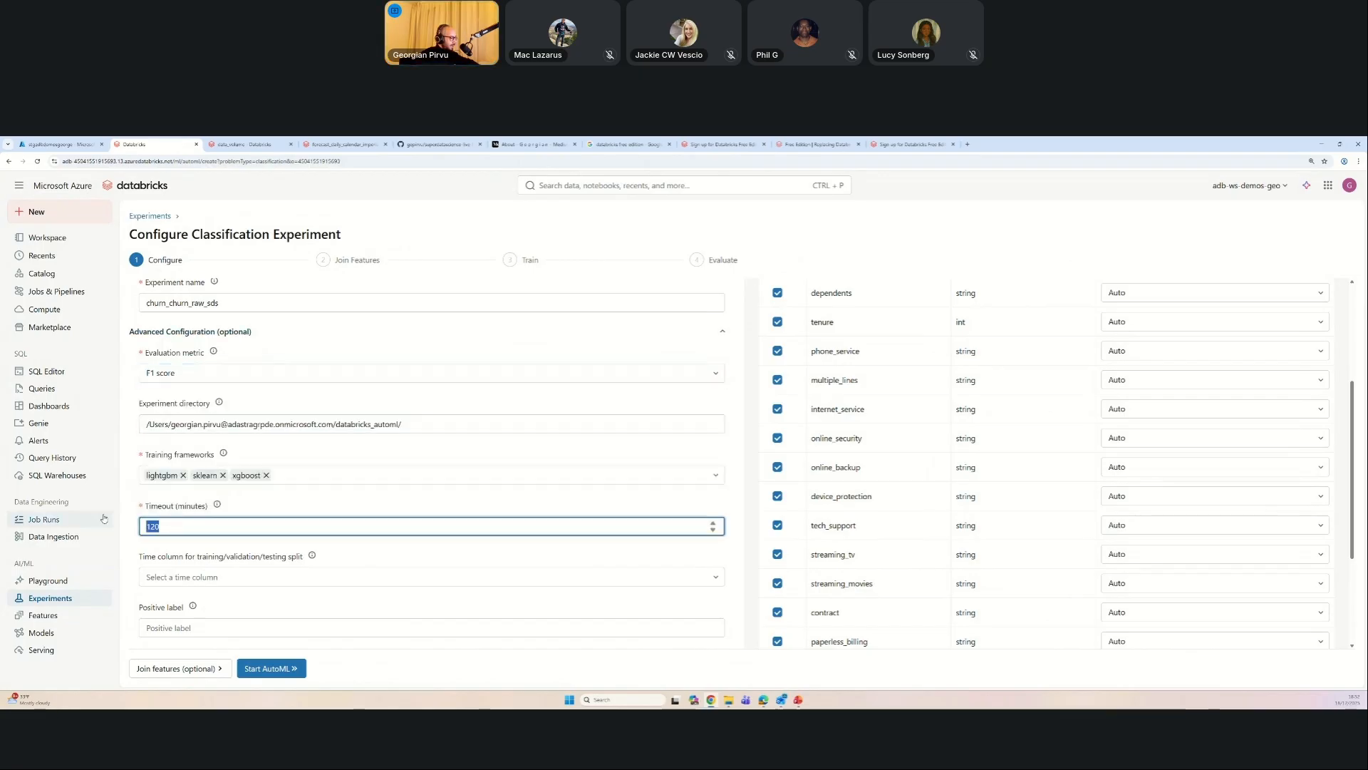
{"action": "key", "text": "BackSpace"}
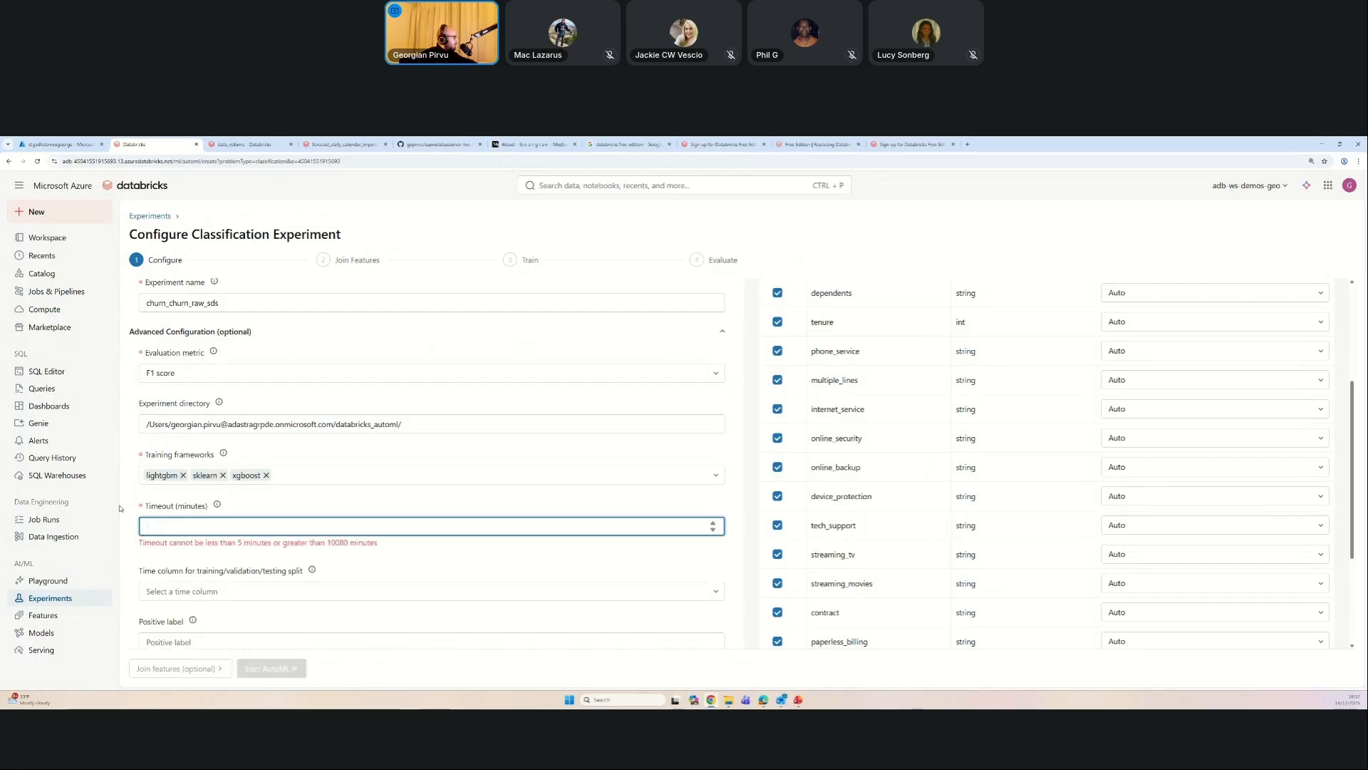
{"action": "type", "text": "5"}
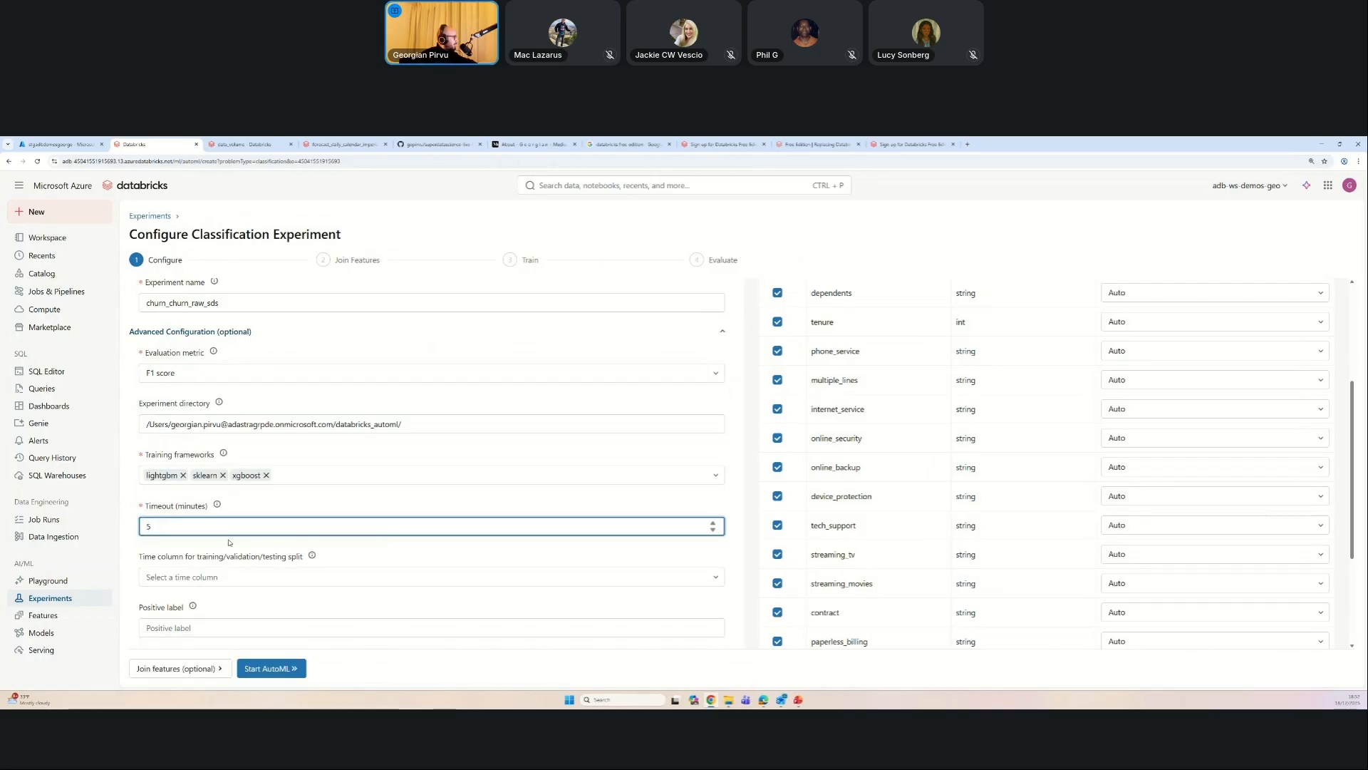
Step: Review the remaining advanced options, start the AutoML experiment and check its training status
{"action": "scroll", "coordinate": [174, 546], "scroll_direction": "down", "scroll_amount": 1}
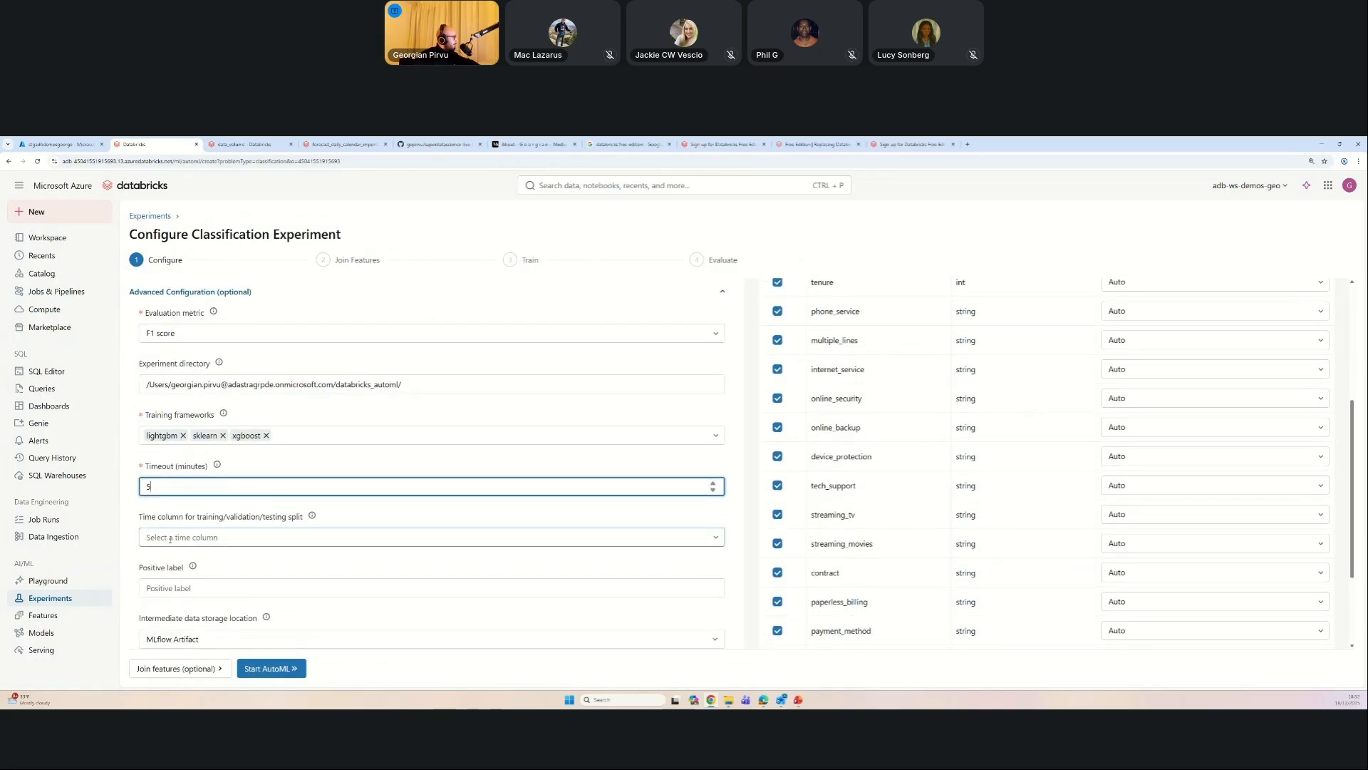
{"action": "scroll", "coordinate": [178, 514], "scroll_direction": "down", "scroll_amount": 3}
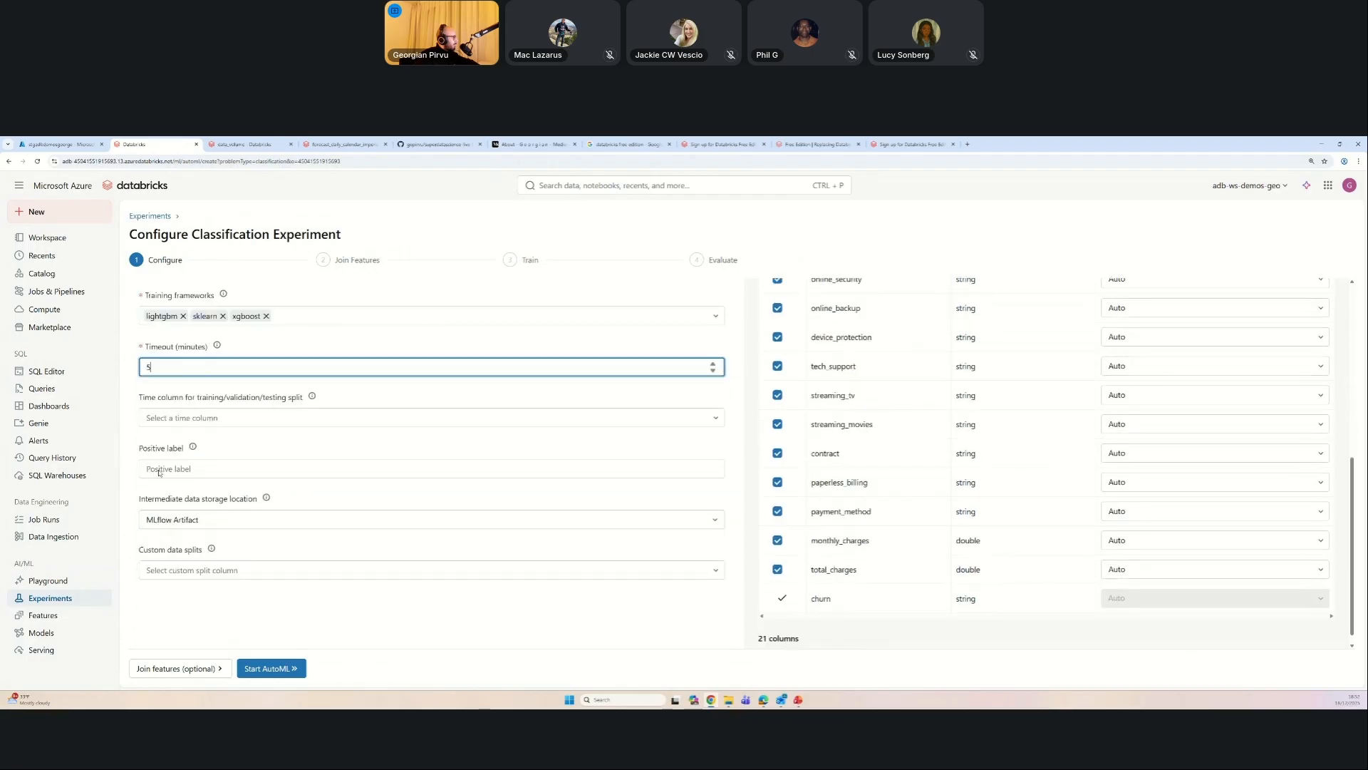
{"action": "left_click", "coordinate": [263, 670]}
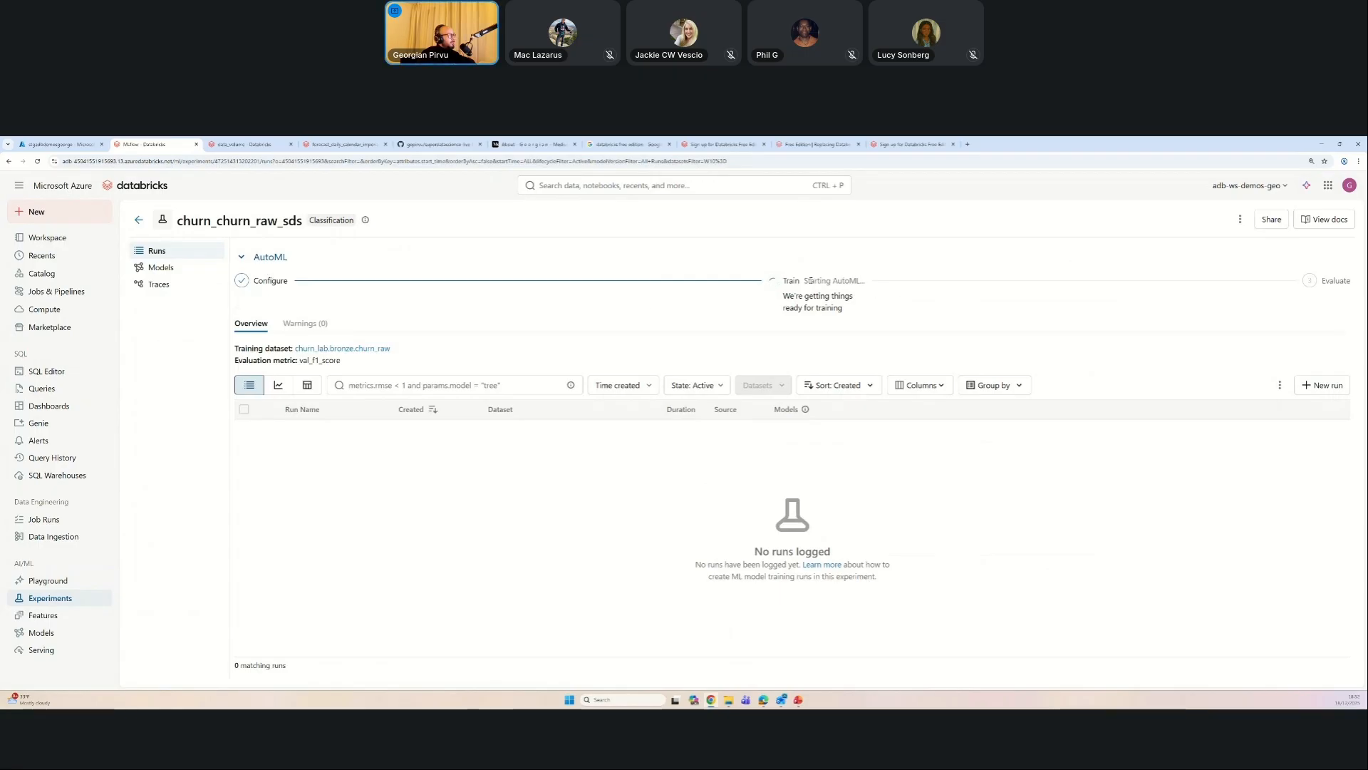
{"action": "left_click_drag", "start_coordinate": [805, 280], "coordinate": [827, 308]}
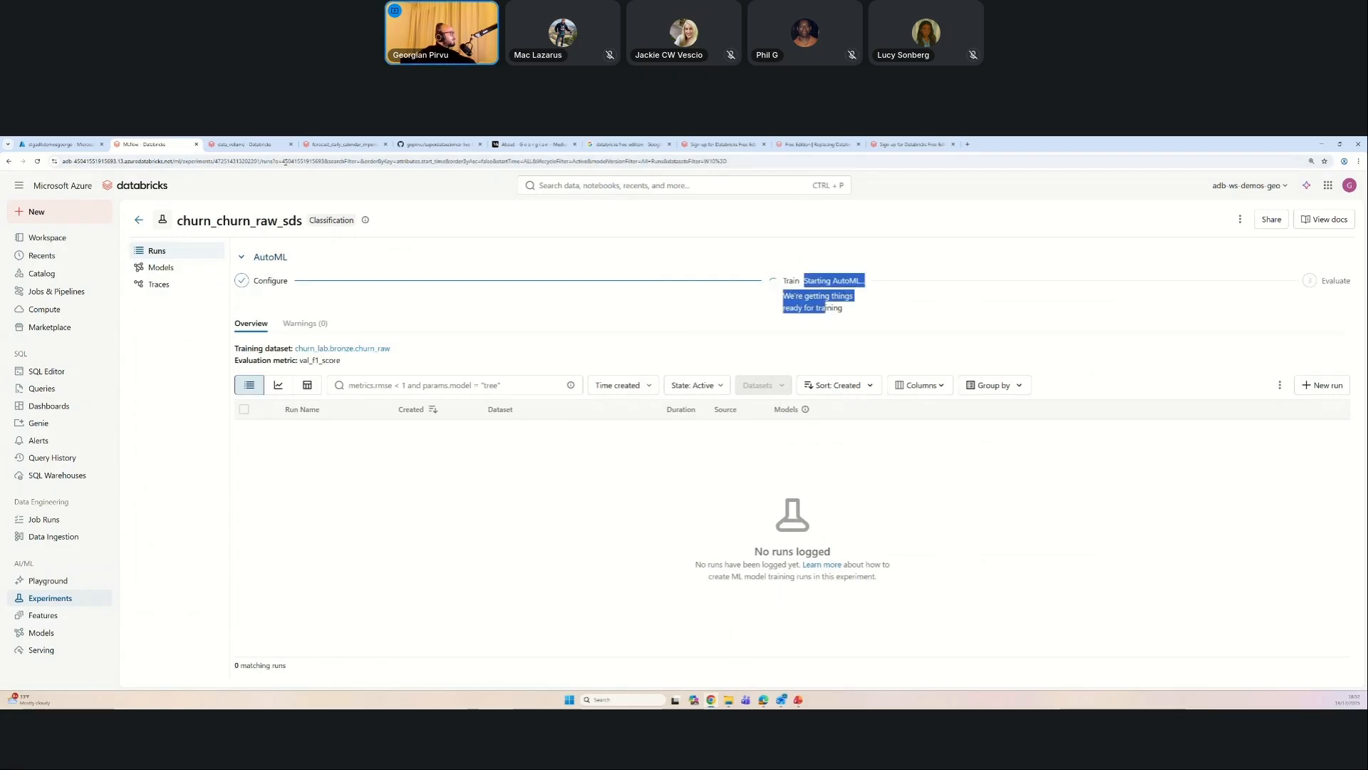
Step: Check the churn_ds.csv file in data_volume and open the 00_churn prediction preparation notebook from the Churn_prediction folder
{"action": "left_click", "coordinate": [249, 145]}
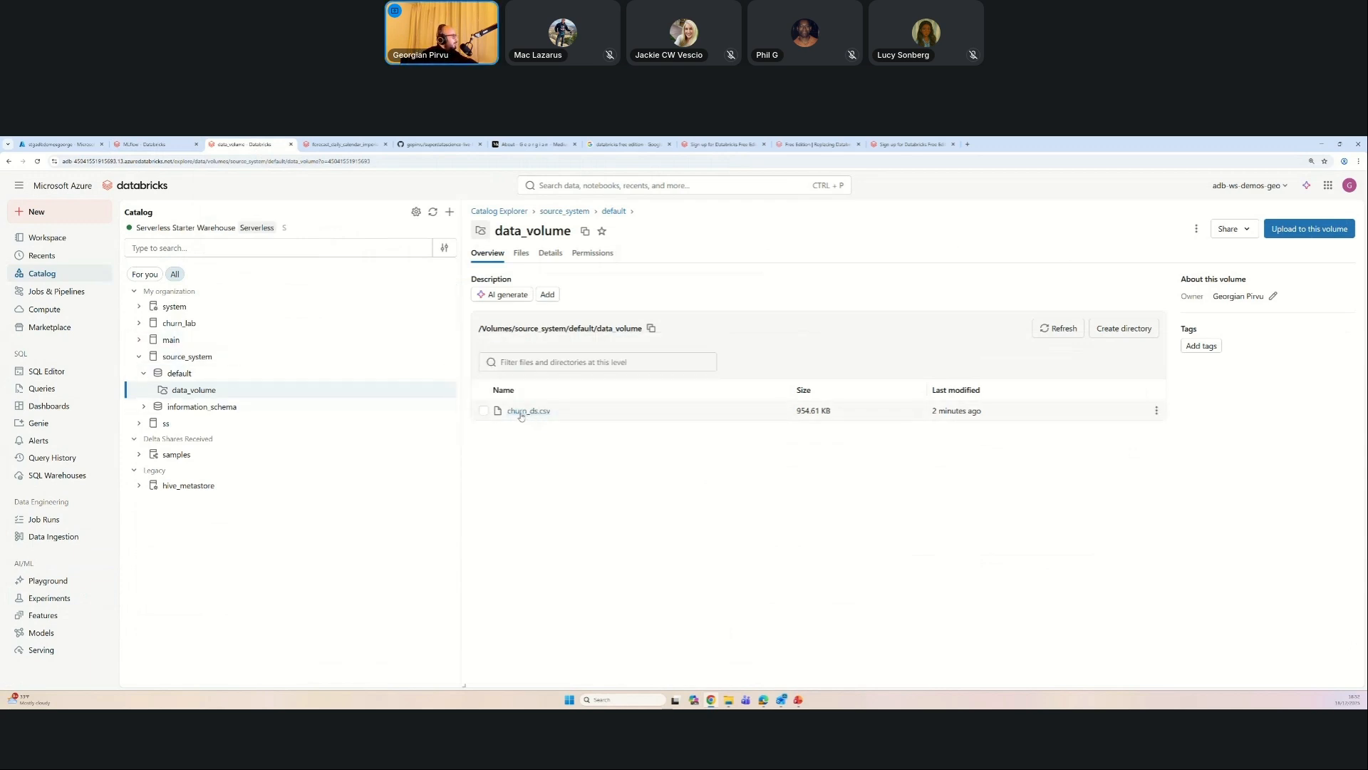
{"action": "left_click_drag", "start_coordinate": [555, 417], "coordinate": [503, 411]}
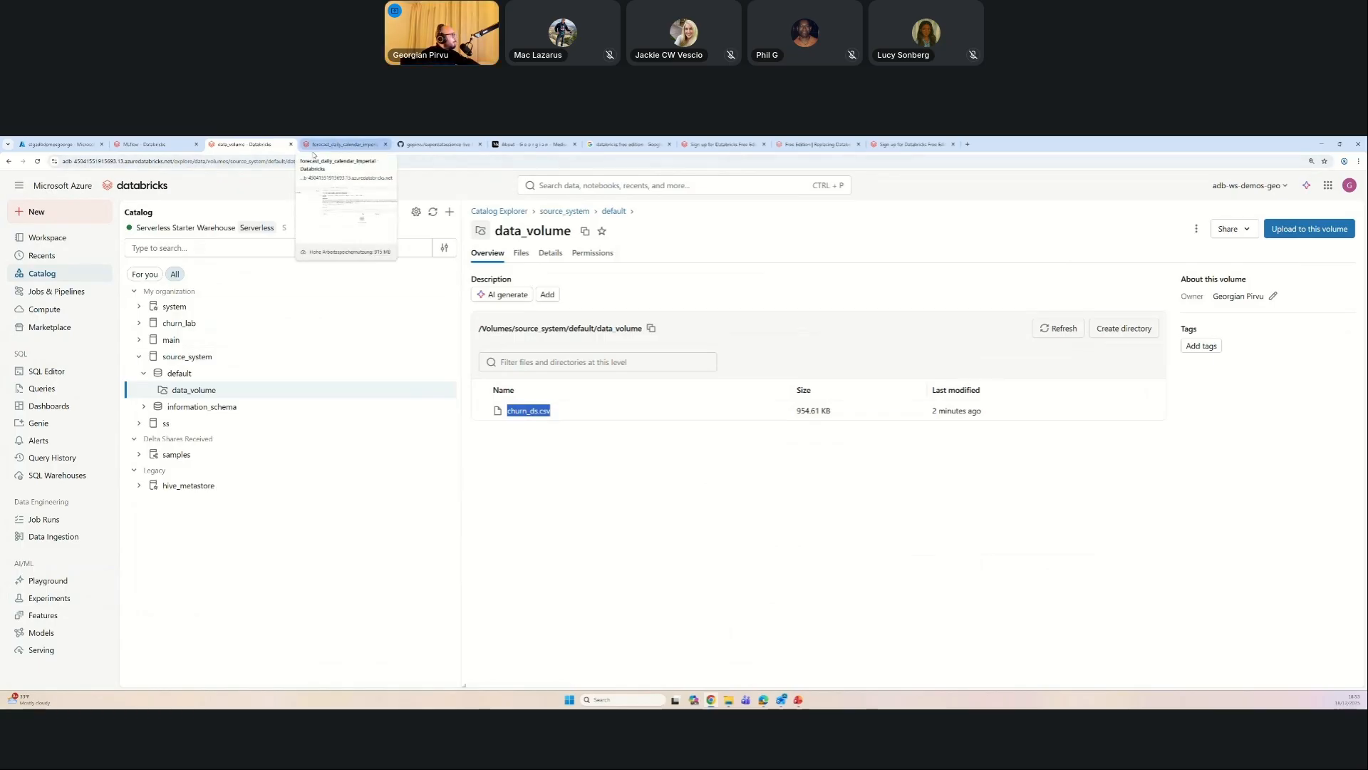
{"action": "left_click", "coordinate": [65, 241]}
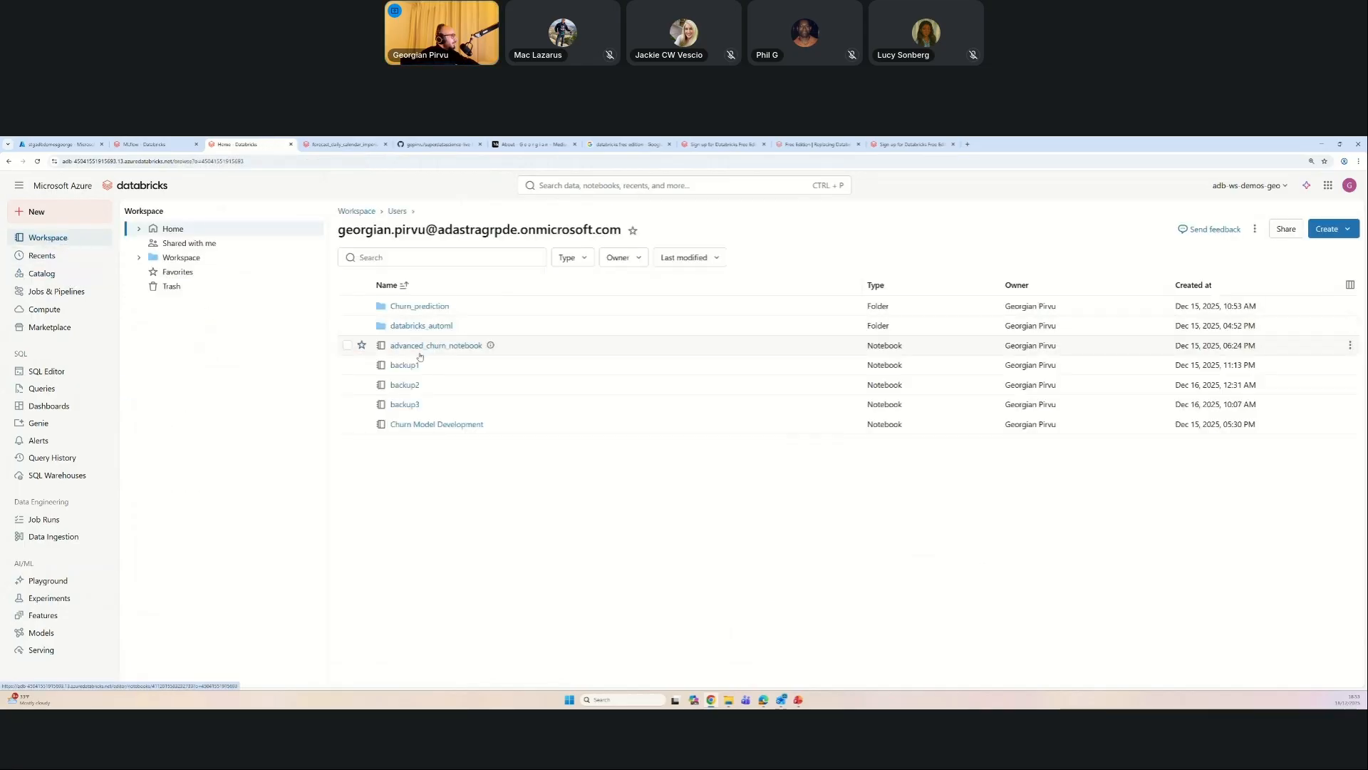
{"action": "left_click", "coordinate": [420, 306]}
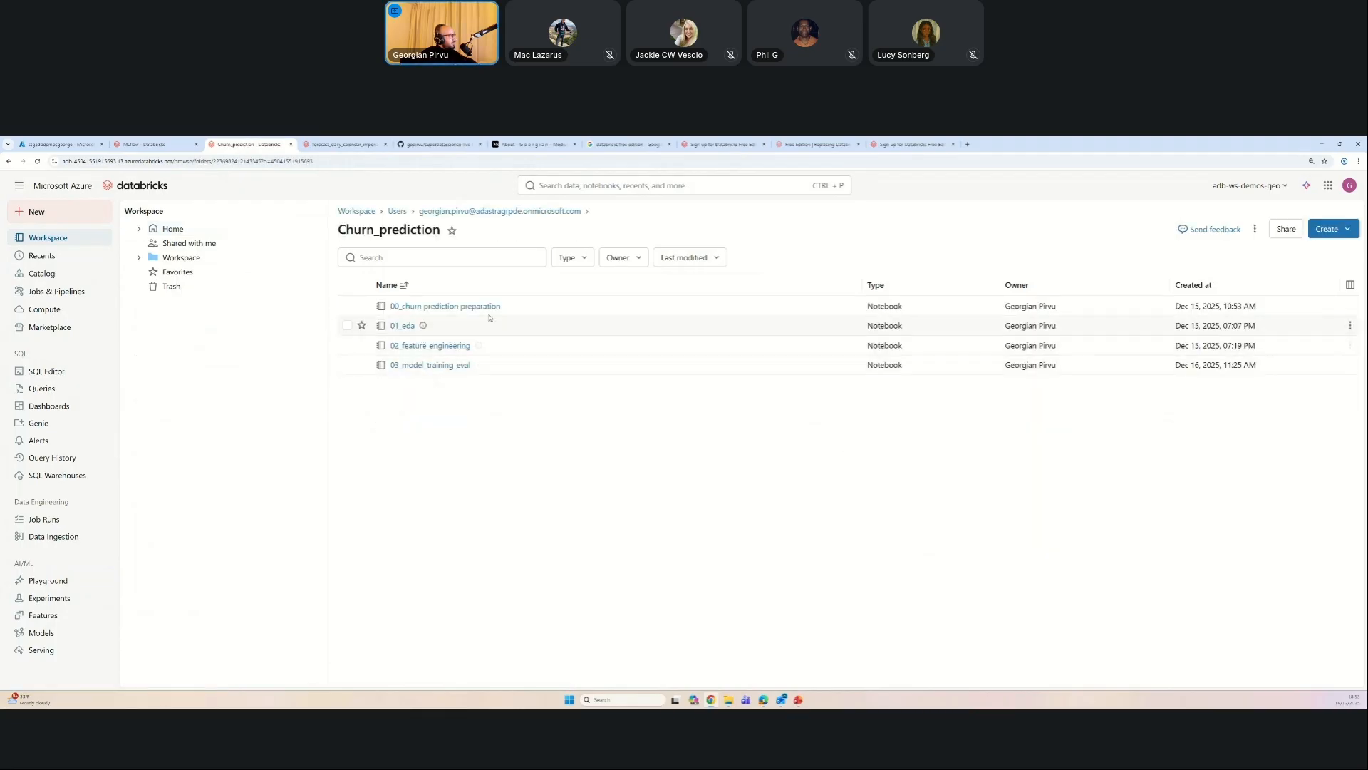
{"action": "left_click", "coordinate": [446, 308]}
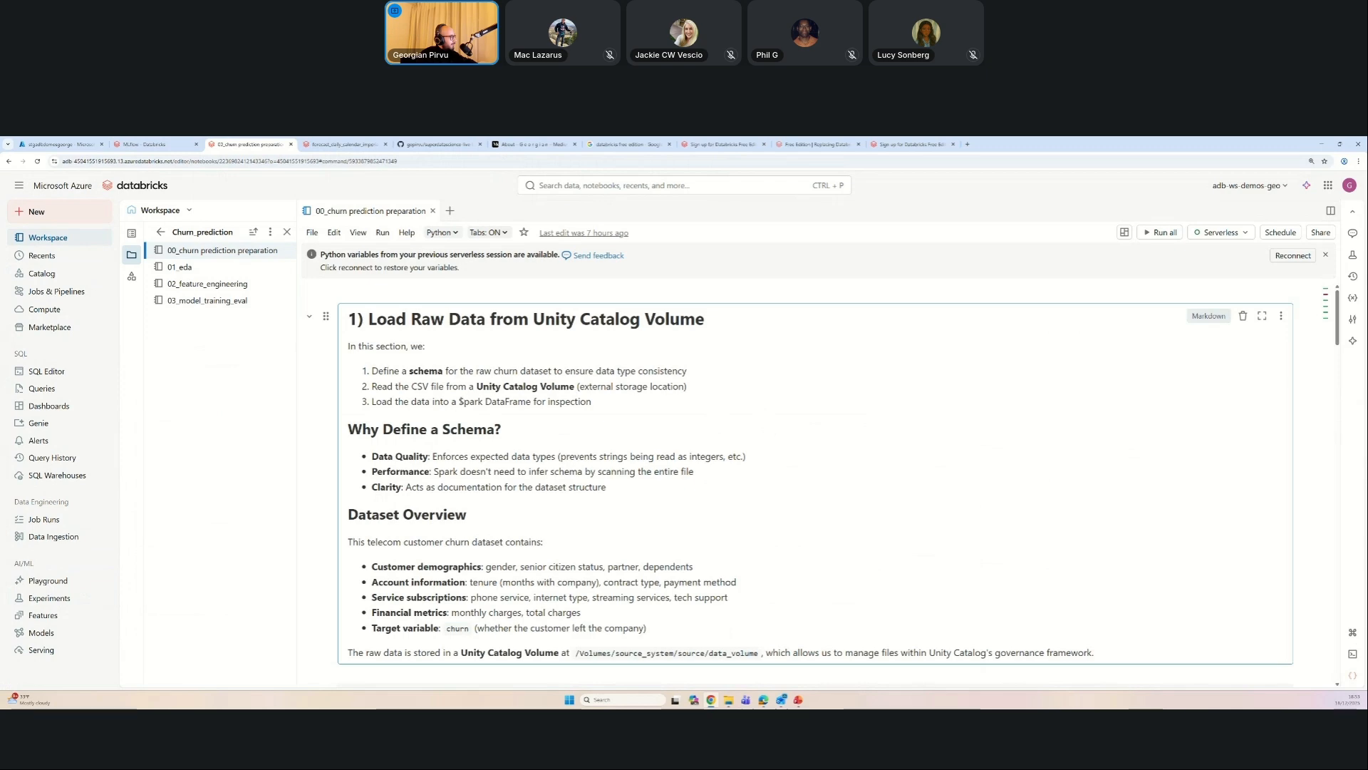
Step: Read the dataset overview and examine the churn_schema definition cell in the notebook
{"action": "scroll", "coordinate": [452, 406], "scroll_direction": "down", "scroll_amount": 4}
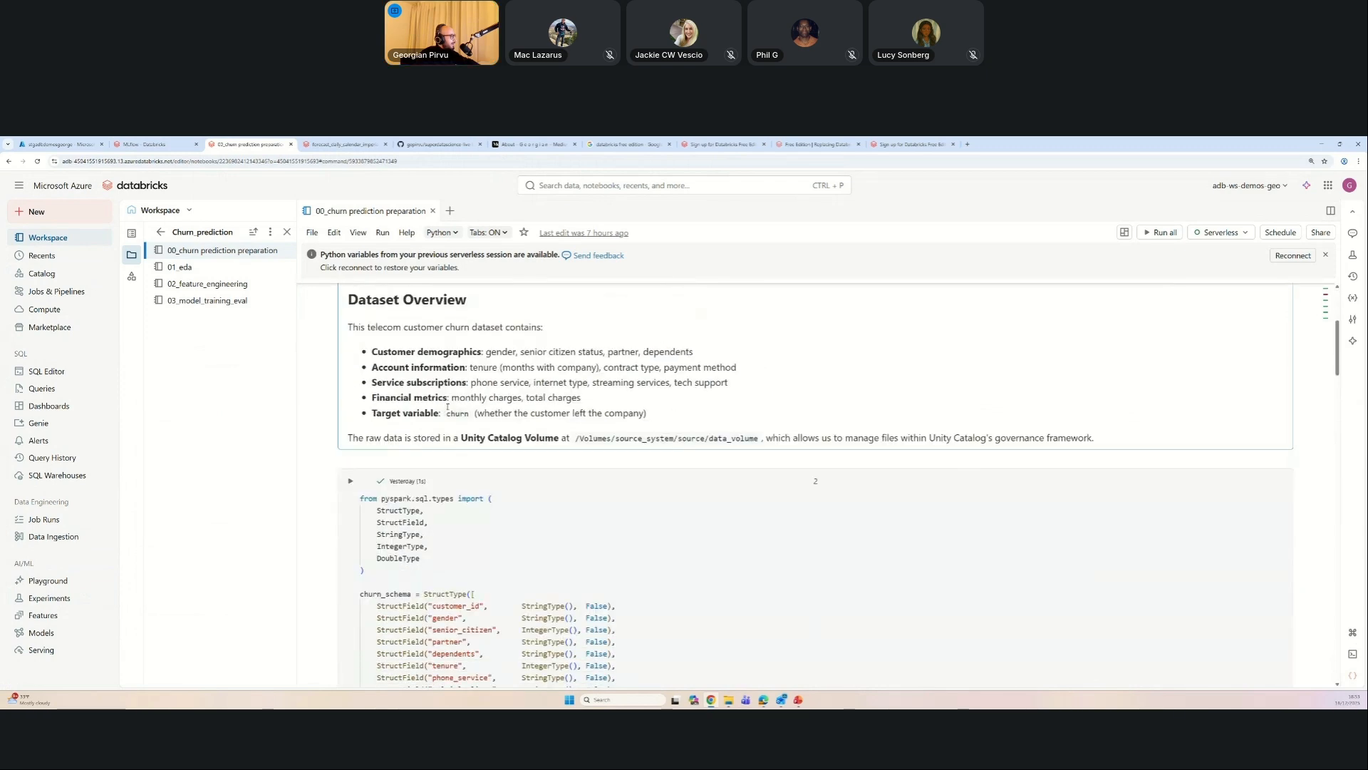
{"action": "left_click", "coordinate": [471, 484]}
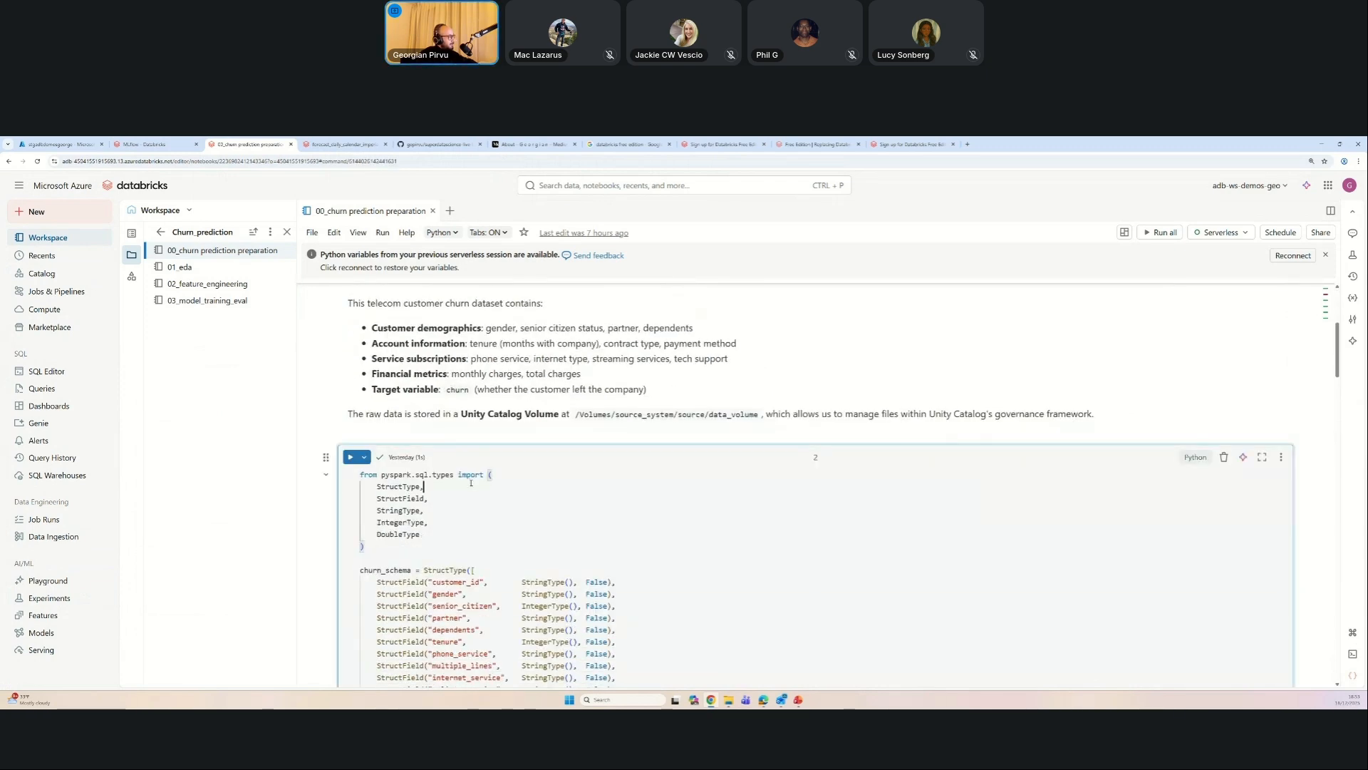
{"action": "scroll", "coordinate": [471, 483], "scroll_direction": "down", "scroll_amount": 3}
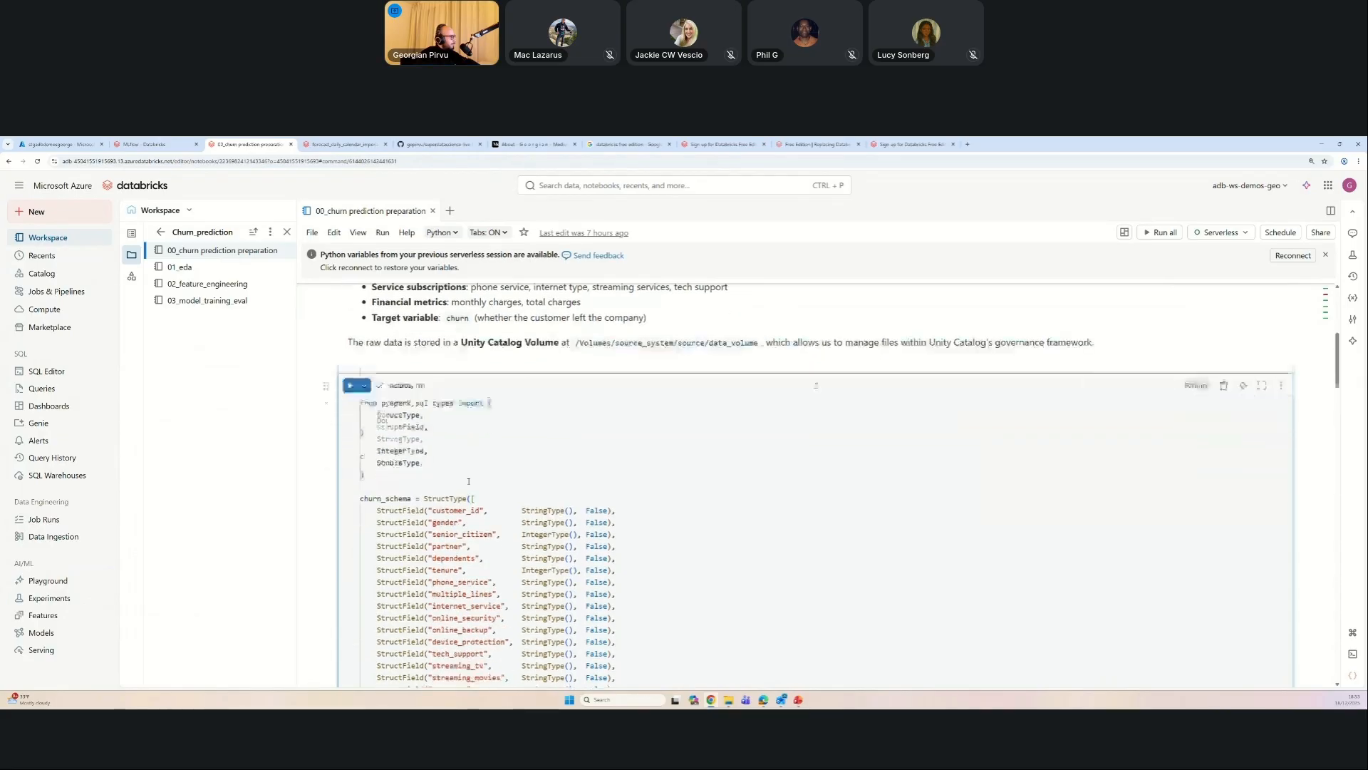
{"action": "scroll", "coordinate": [429, 406], "scroll_direction": "up", "scroll_amount": 1}
{"action": "left_click", "coordinate": [425, 328]}
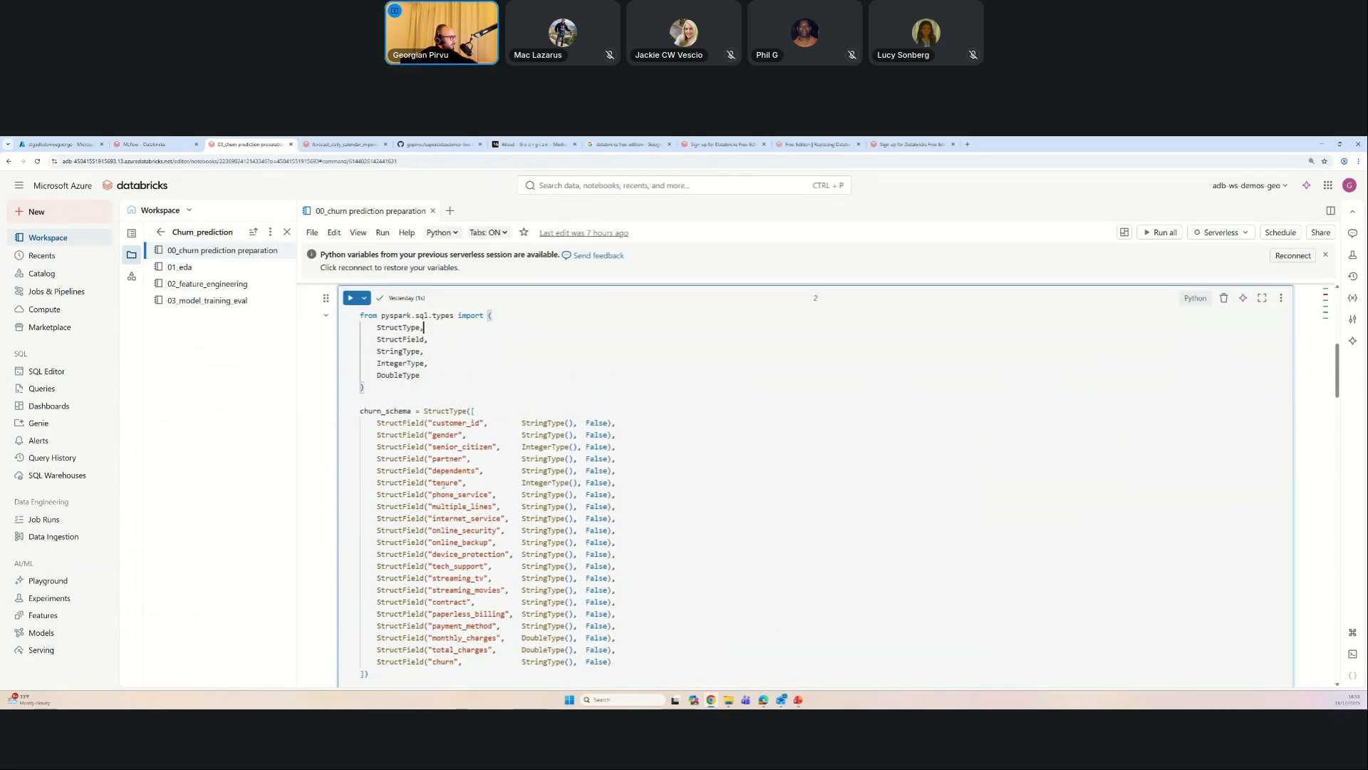
{"action": "left_click_drag", "start_coordinate": [466, 458], "coordinate": [472, 459]}
{"action": "scroll", "coordinate": [502, 499], "scroll_direction": "down", "scroll_amount": 5}
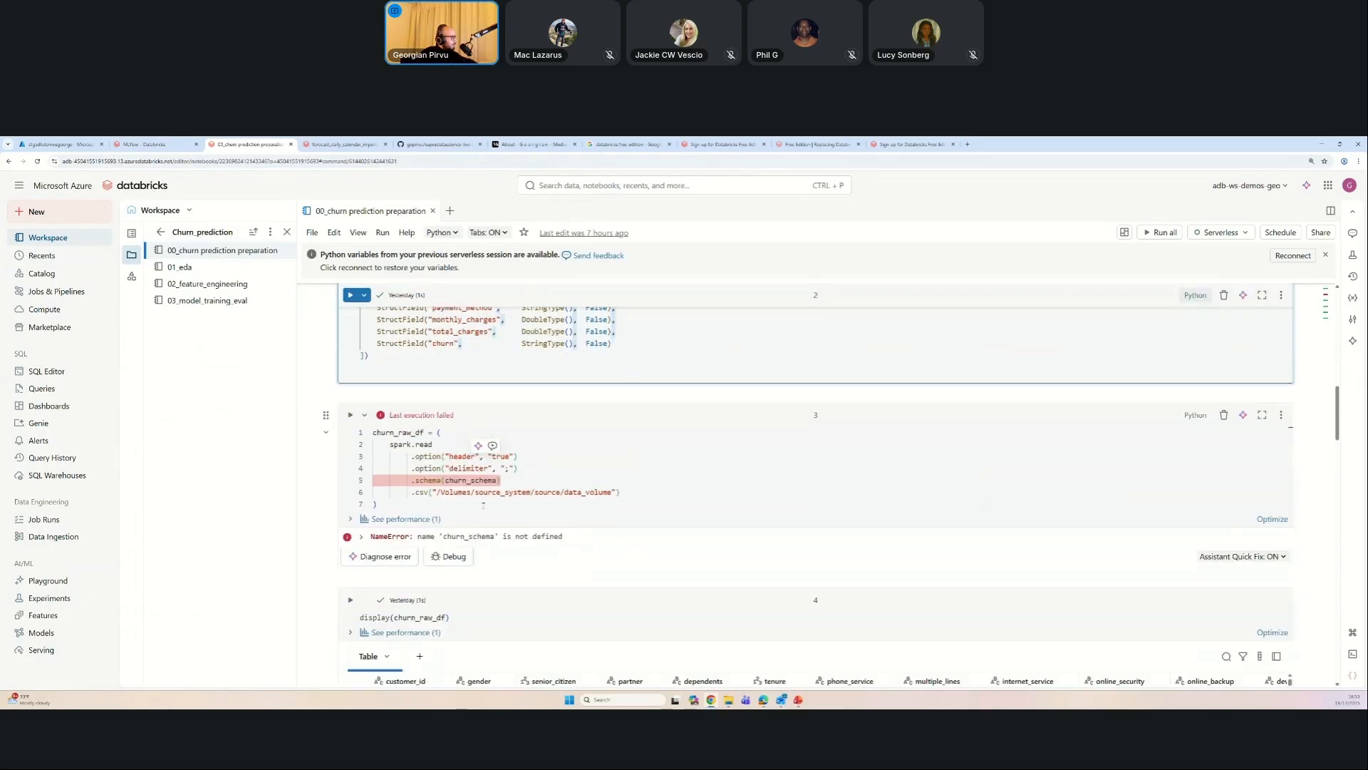
Step: Examine the churn_raw_df cell, focusing on the header option and the volume path of the CSV read
{"action": "left_click", "coordinate": [476, 432]}
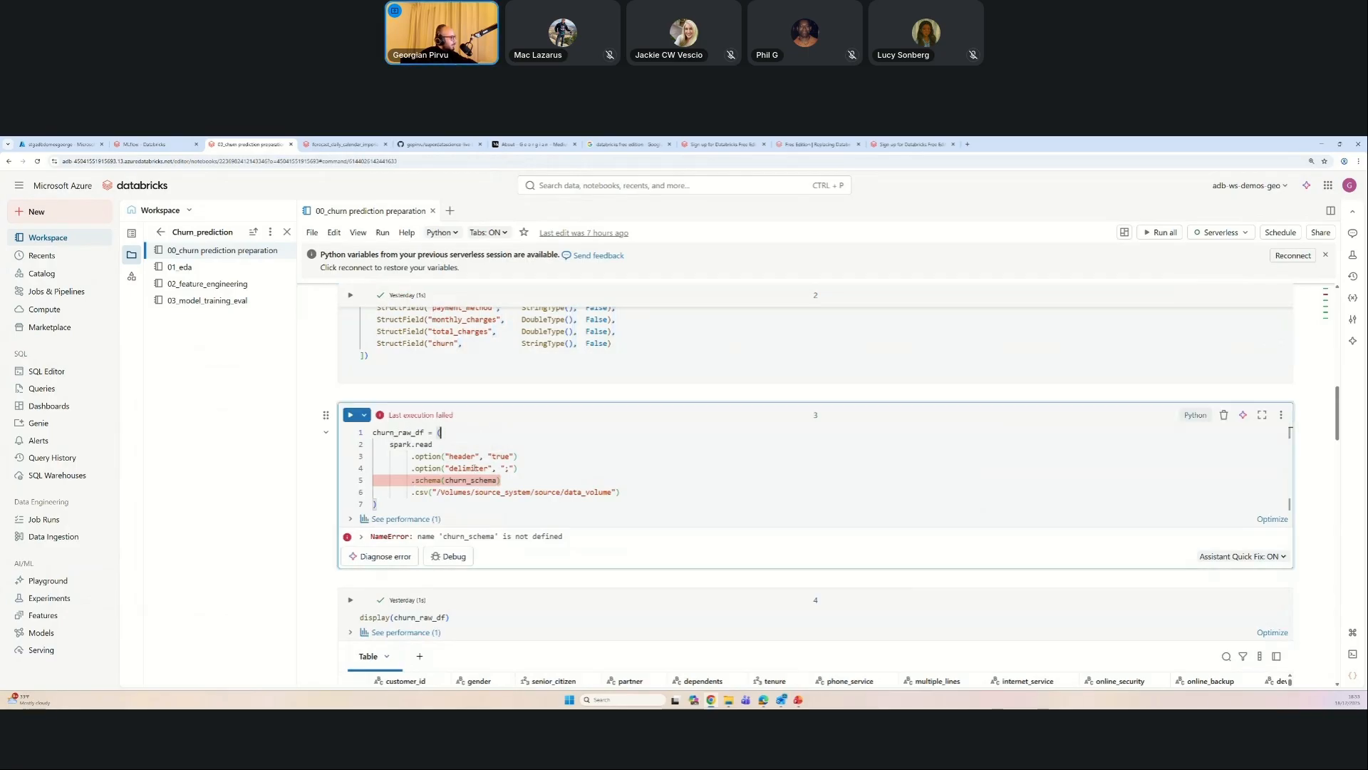
{"action": "triple_click", "coordinate": [566, 427]}
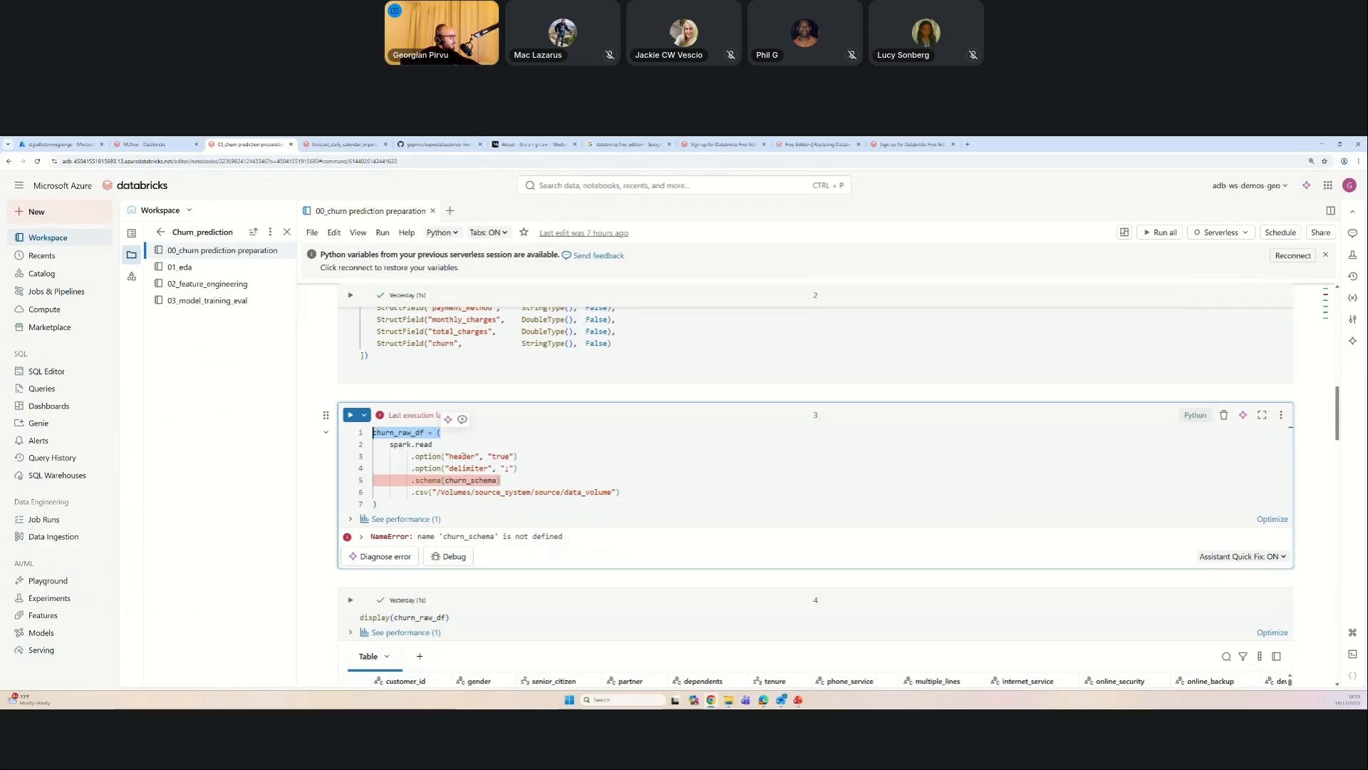
{"action": "left_click_drag", "start_coordinate": [450, 456], "coordinate": [498, 456]}
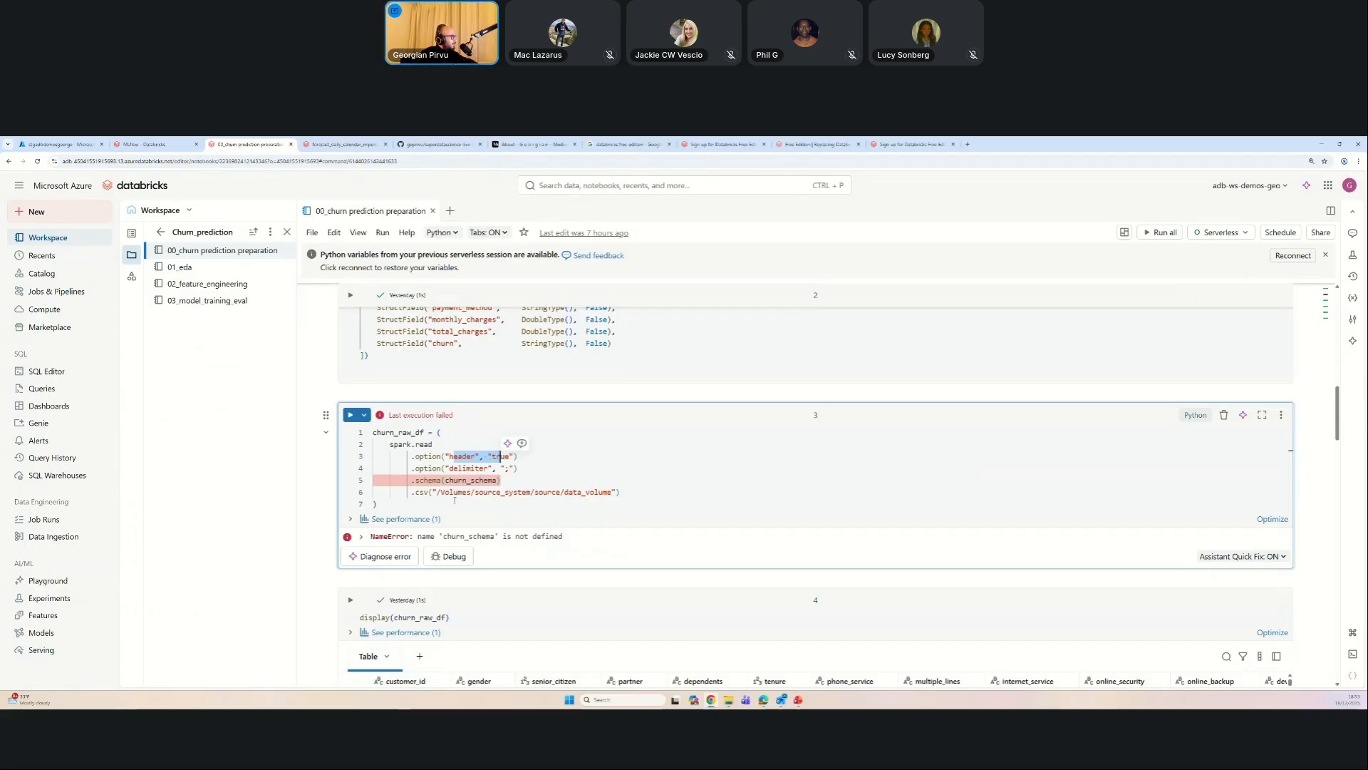
{"action": "left_click_drag", "start_coordinate": [449, 492], "coordinate": [590, 492]}
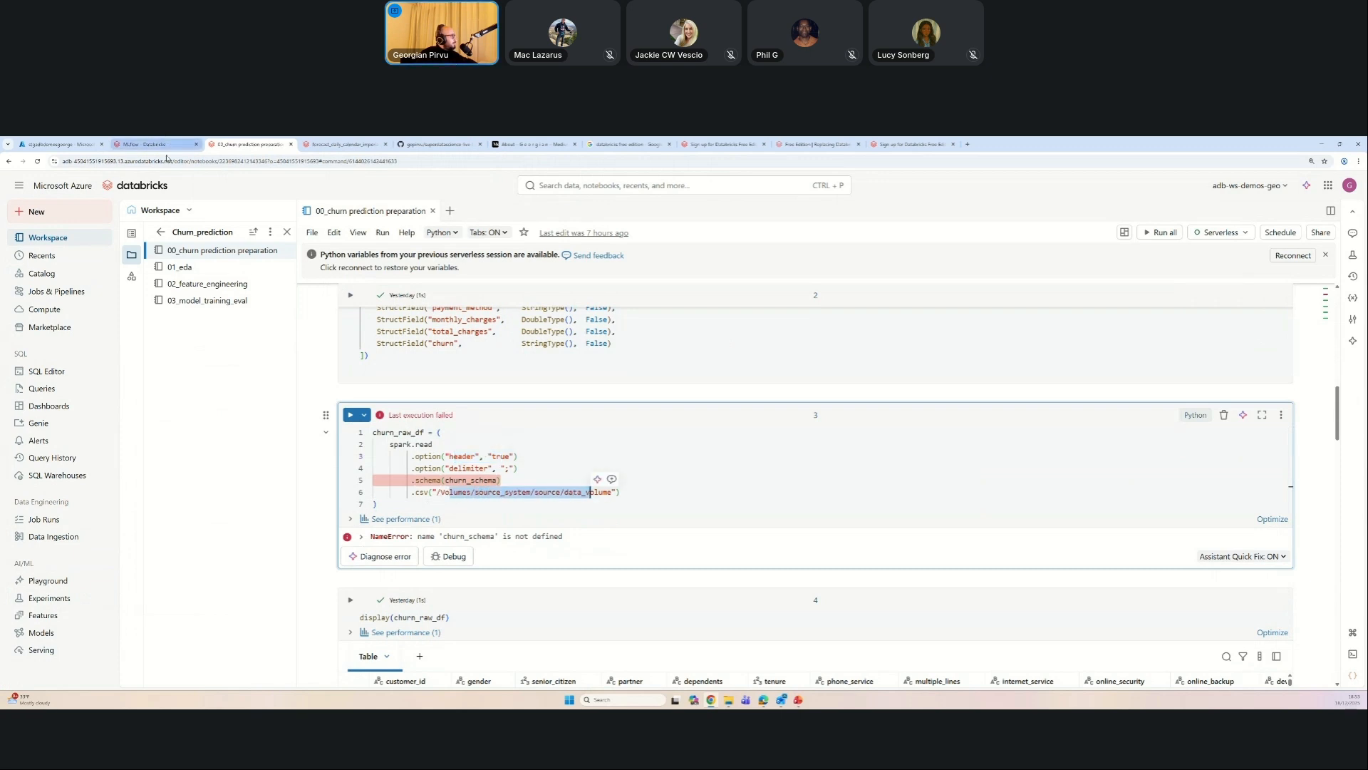
Step: Open the catalog in a separate browser tab and copy the path of data_volume in source_system's default schema
{"action": "right_click", "coordinate": [53, 276]}
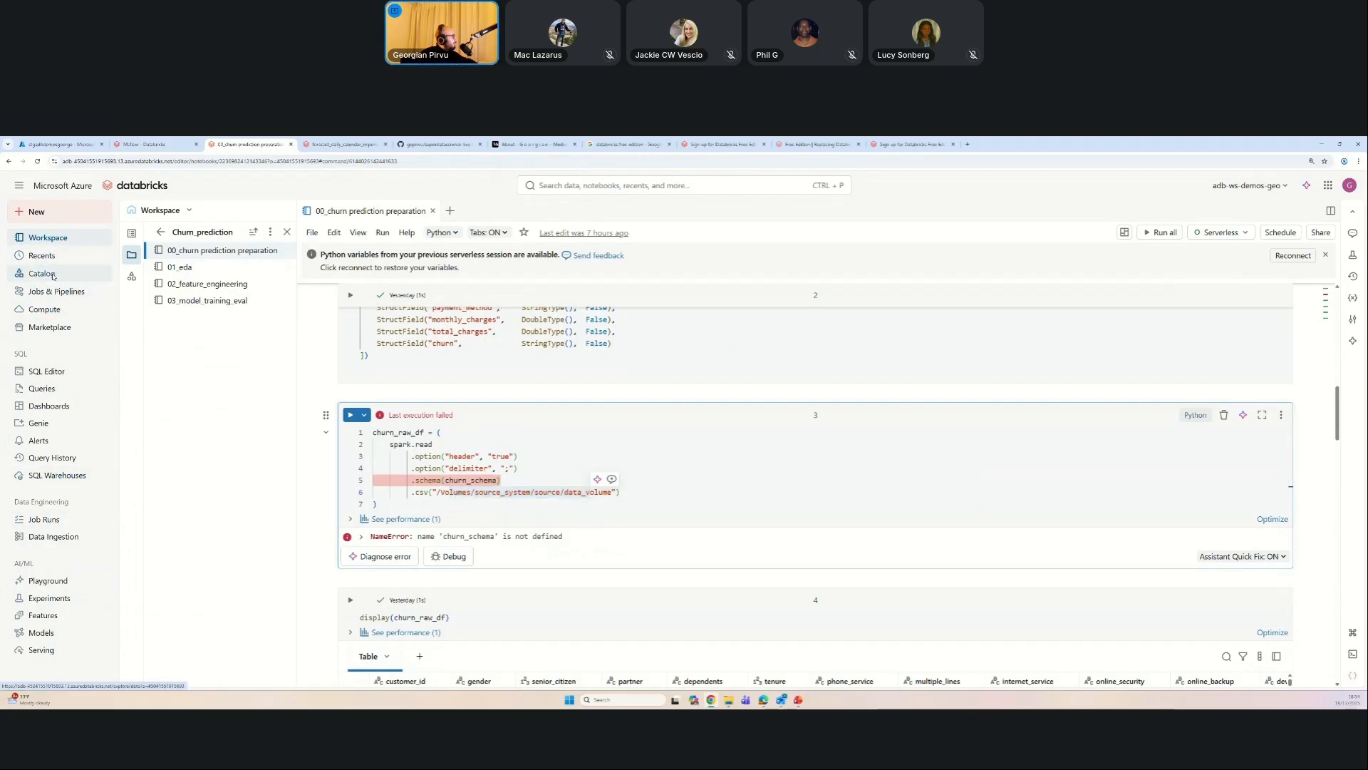
{"action": "left_click", "coordinate": [71, 284]}
{"action": "left_click", "coordinate": [334, 144]}
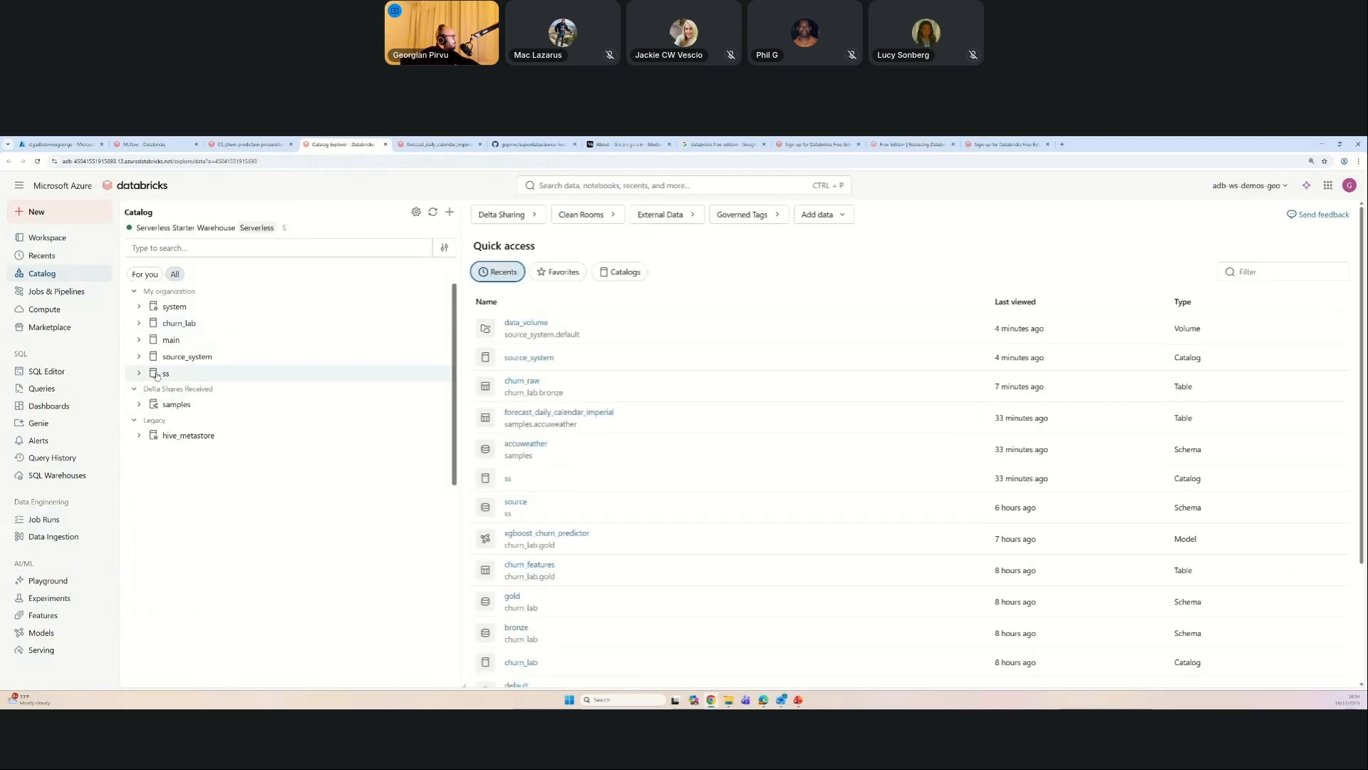
{"action": "left_click", "coordinate": [139, 356]}
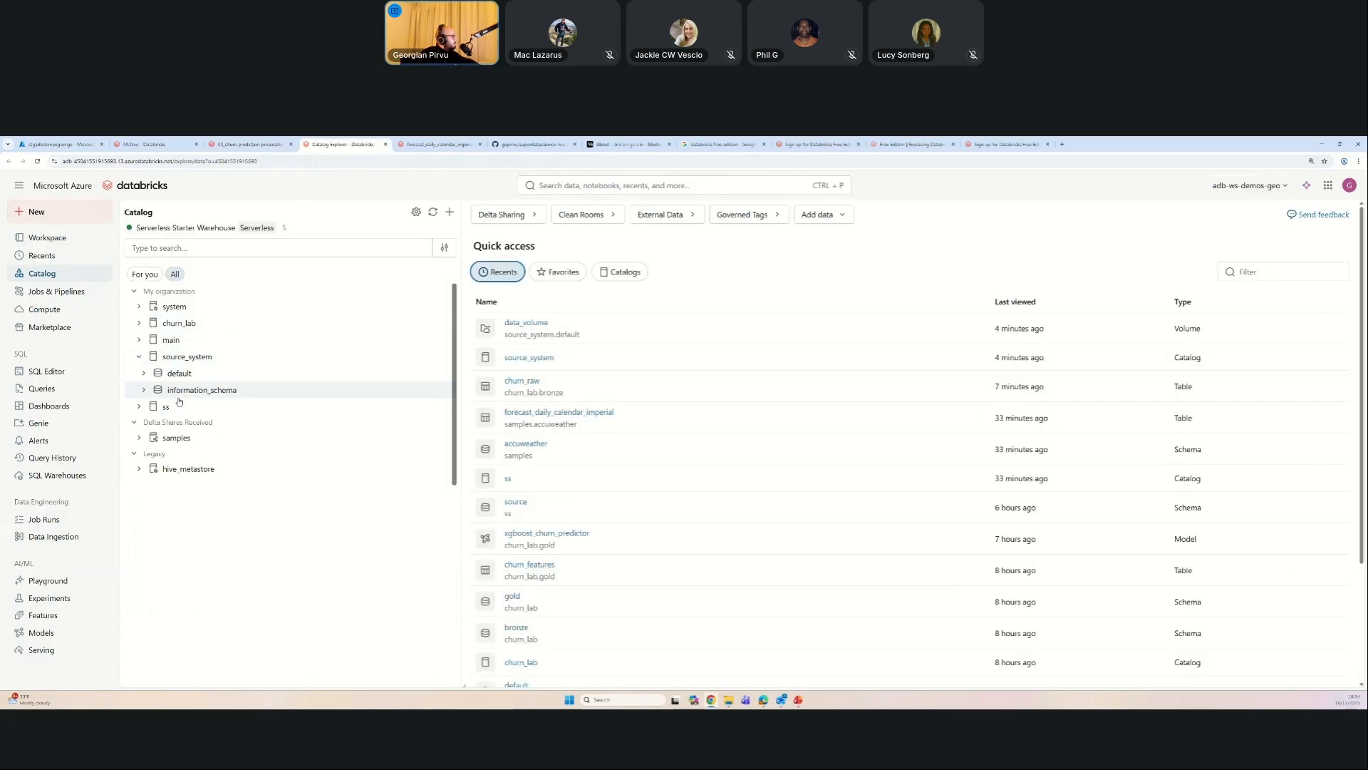
{"action": "left_click", "coordinate": [143, 373]}
{"action": "left_click", "coordinate": [174, 391]}
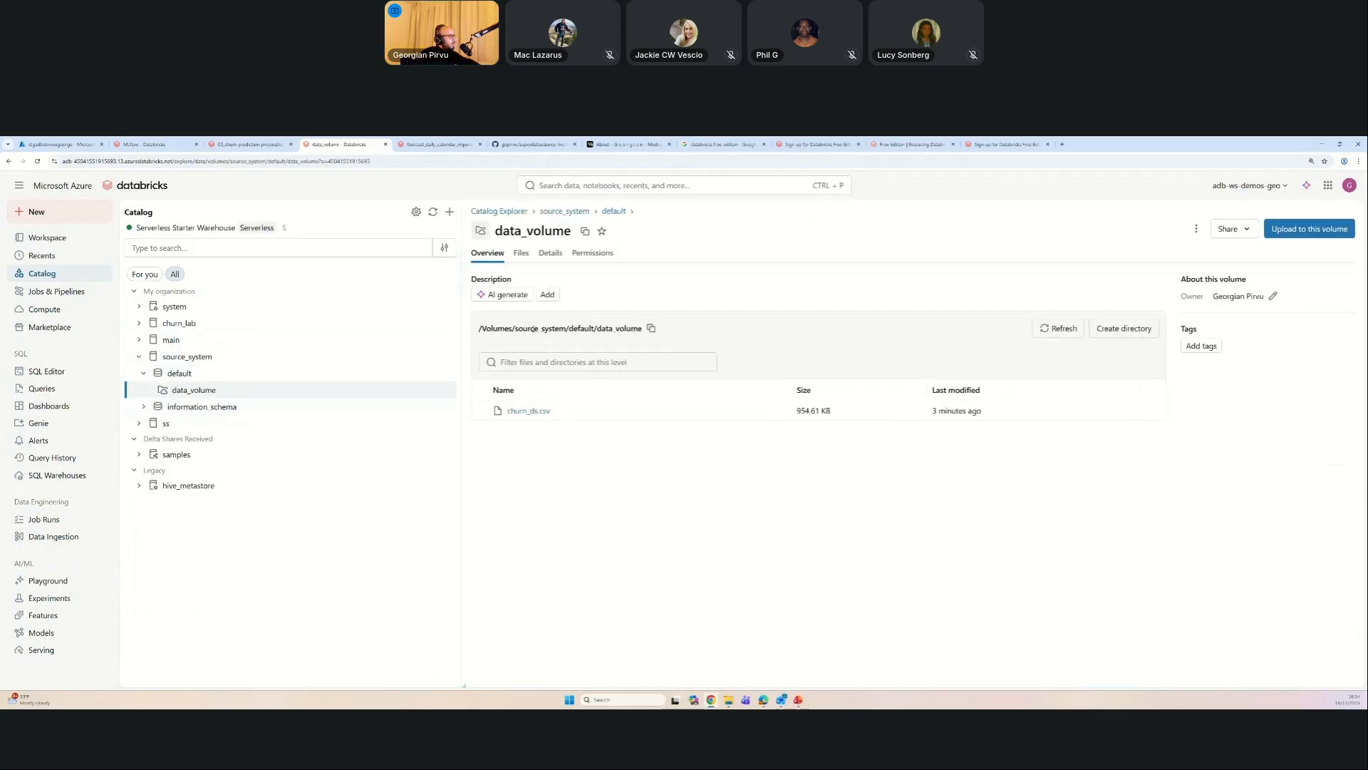
{"action": "left_click", "coordinate": [651, 327]}
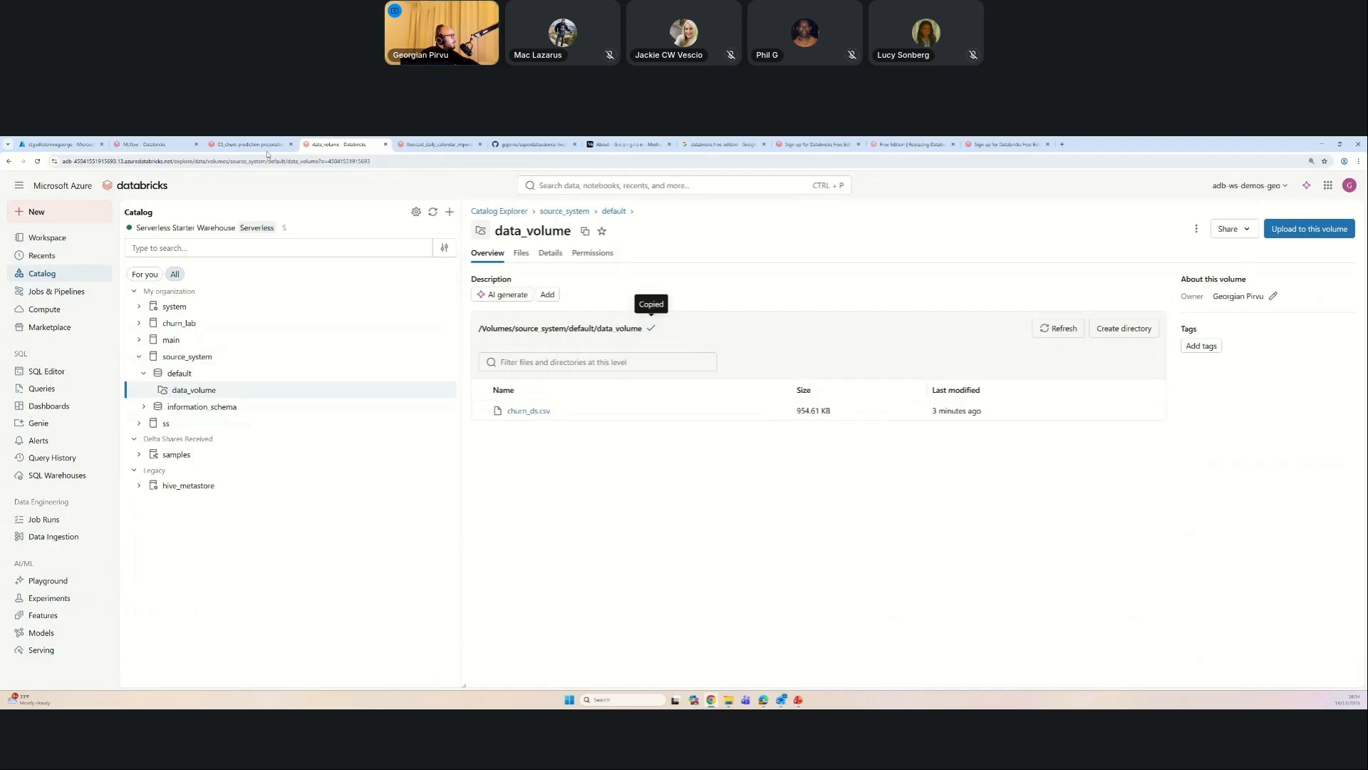
Step: Replace the CSV path in the churn_raw_df cell with /Volumes/source_system/default/data_volume and run the cell
{"action": "left_click", "coordinate": [249, 144]}
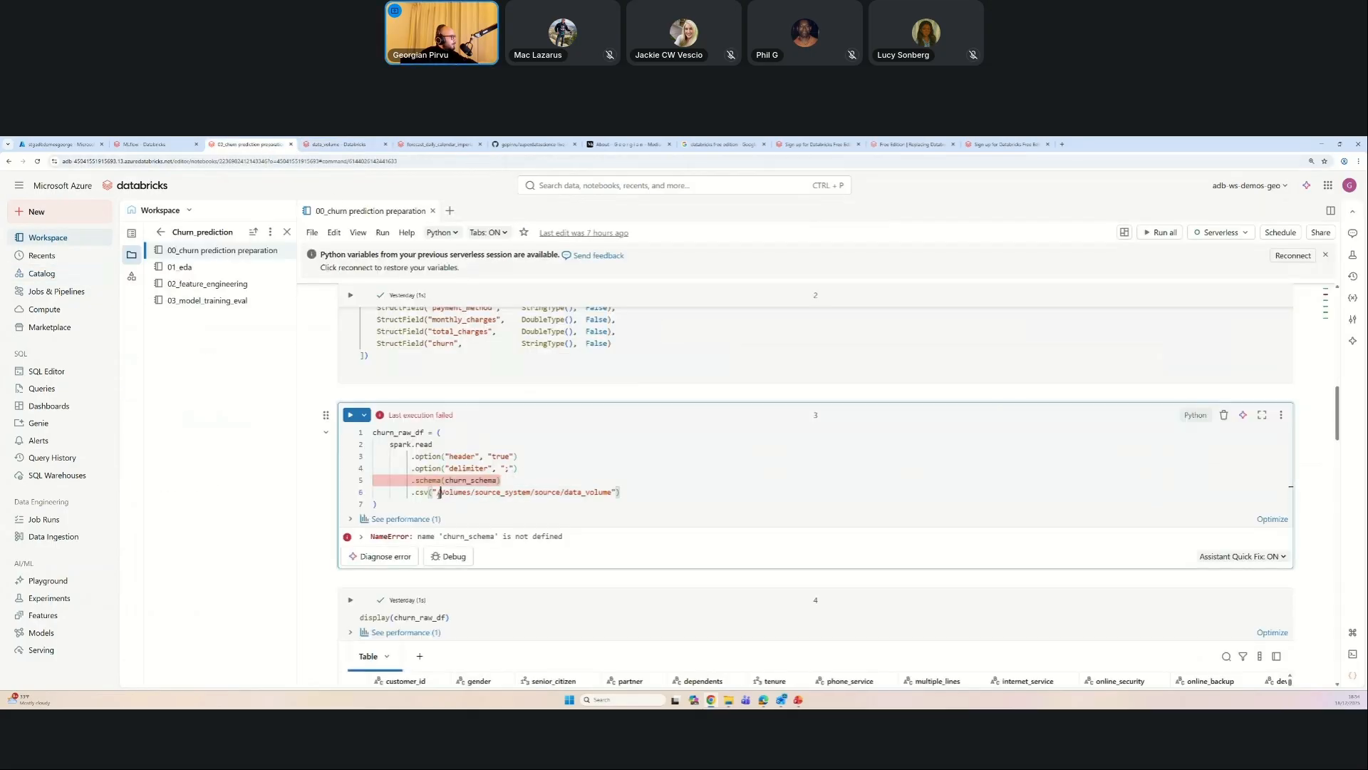
{"action": "left_click_drag", "start_coordinate": [440, 493], "coordinate": [611, 501]}
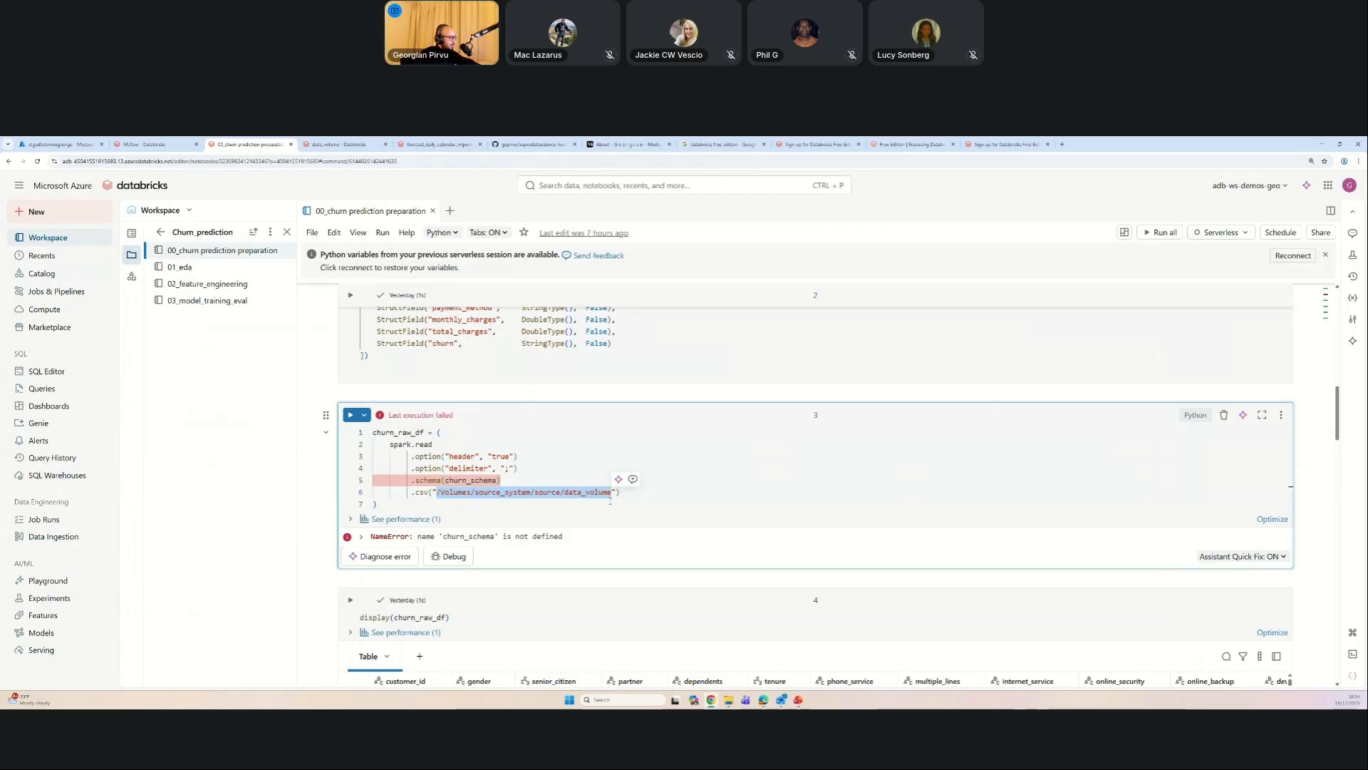
{"action": "key", "text": "ctrl+v"}
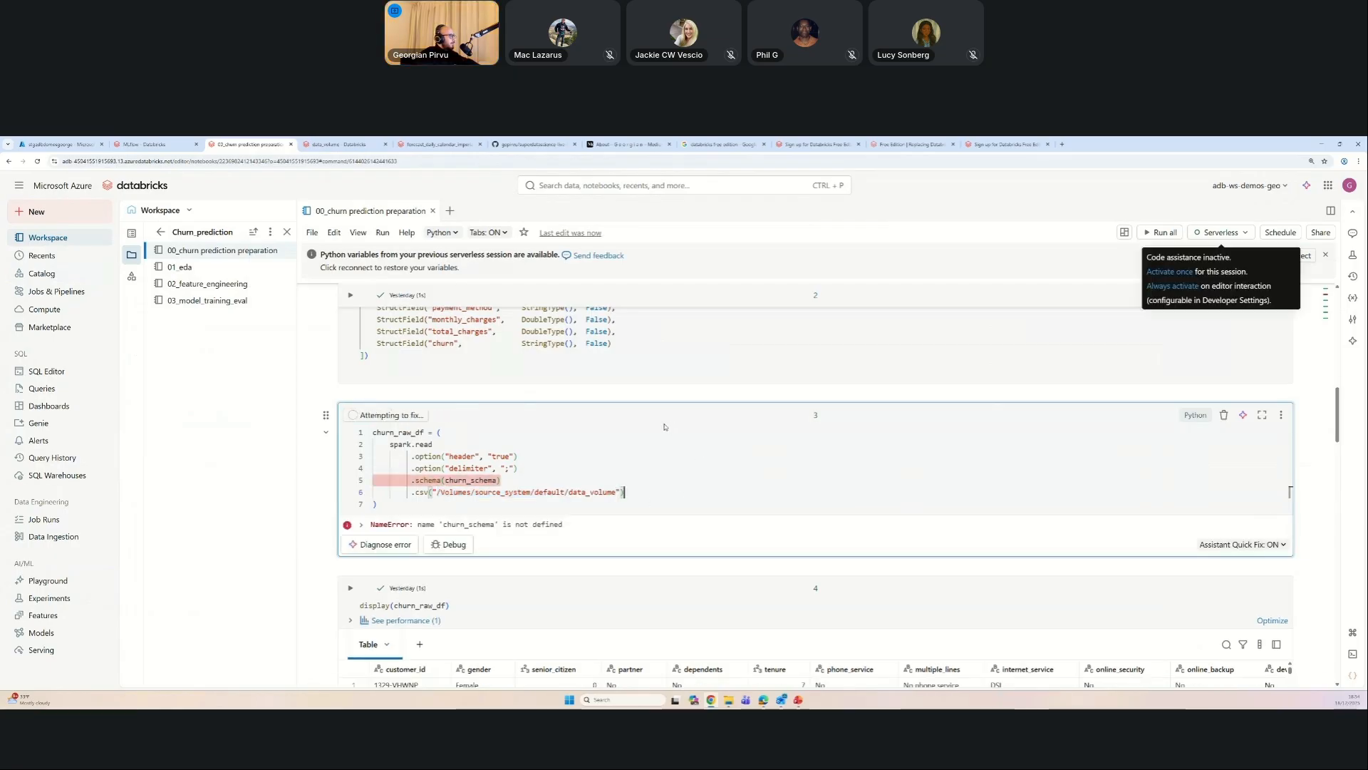
{"action": "key", "text": "shift+Return"}
Step: Check the notebook's available compute resources and run the churn_schema definition cell on Serverless
{"action": "scroll", "coordinate": [629, 400], "scroll_direction": "up", "scroll_amount": 5}
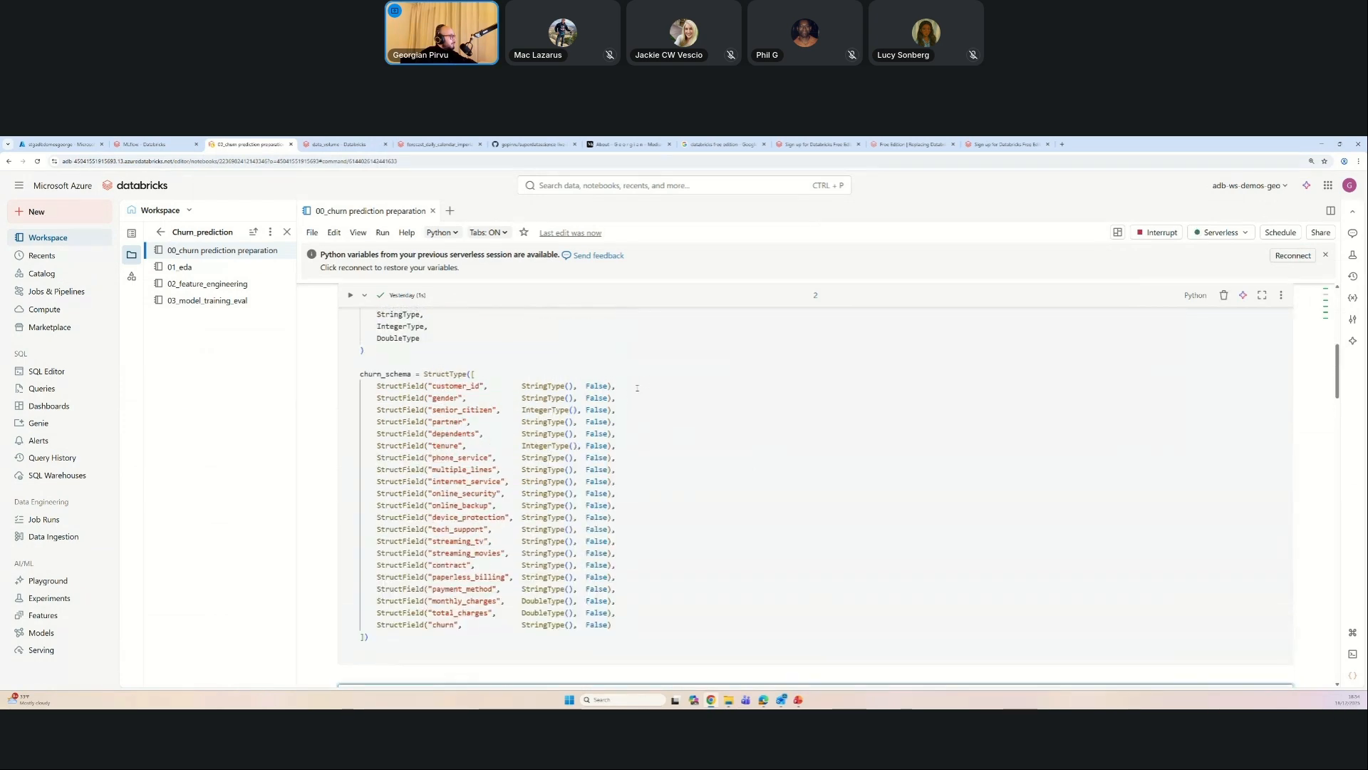
{"action": "left_click", "coordinate": [562, 521]}
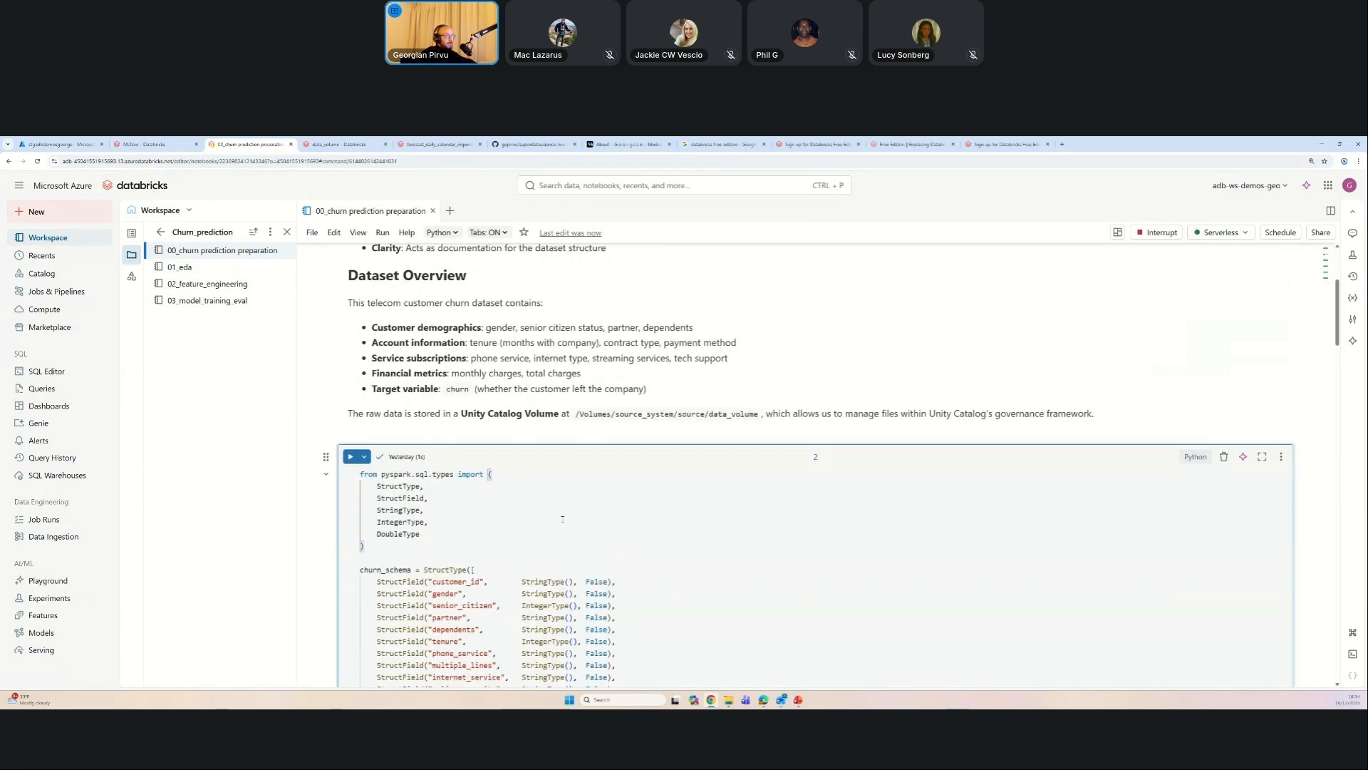
{"action": "left_click", "coordinate": [1207, 235]}
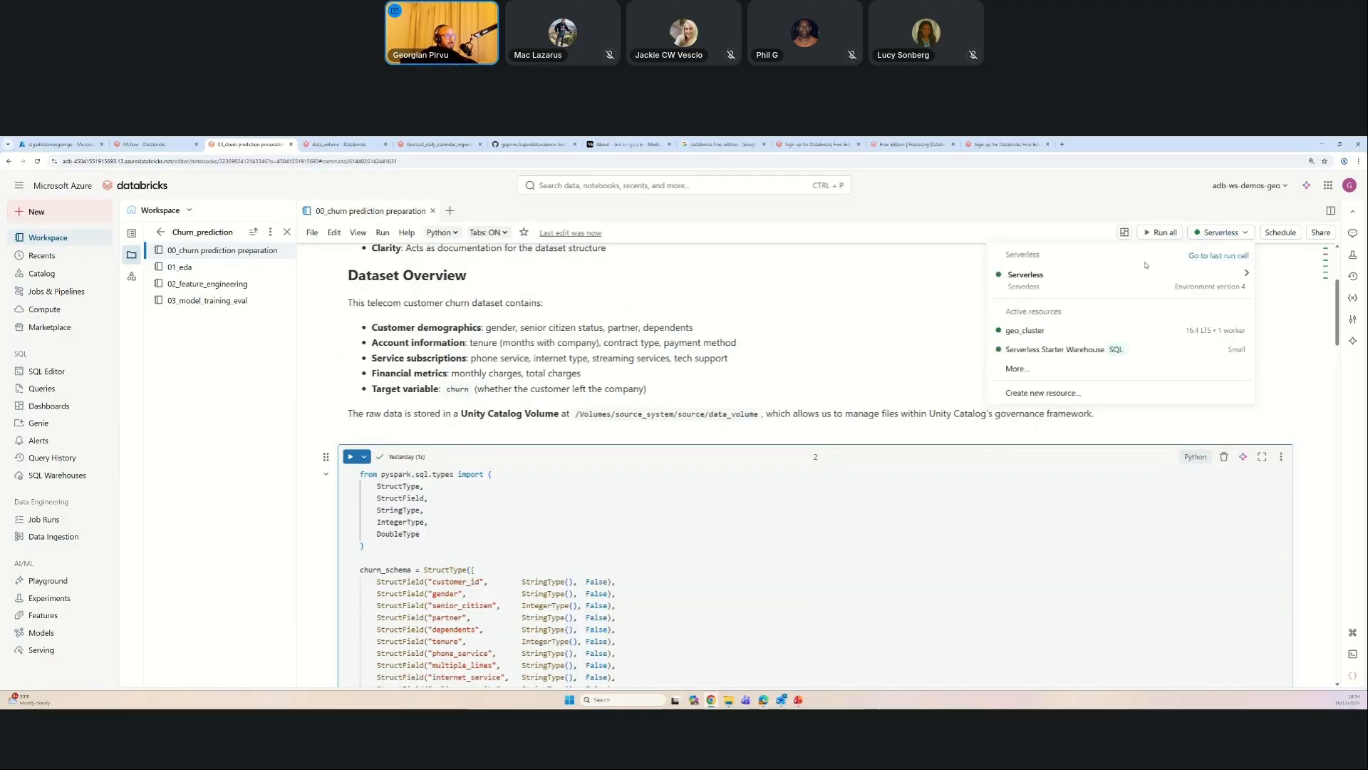
{"action": "mouse_move", "coordinate": [1001, 281]}
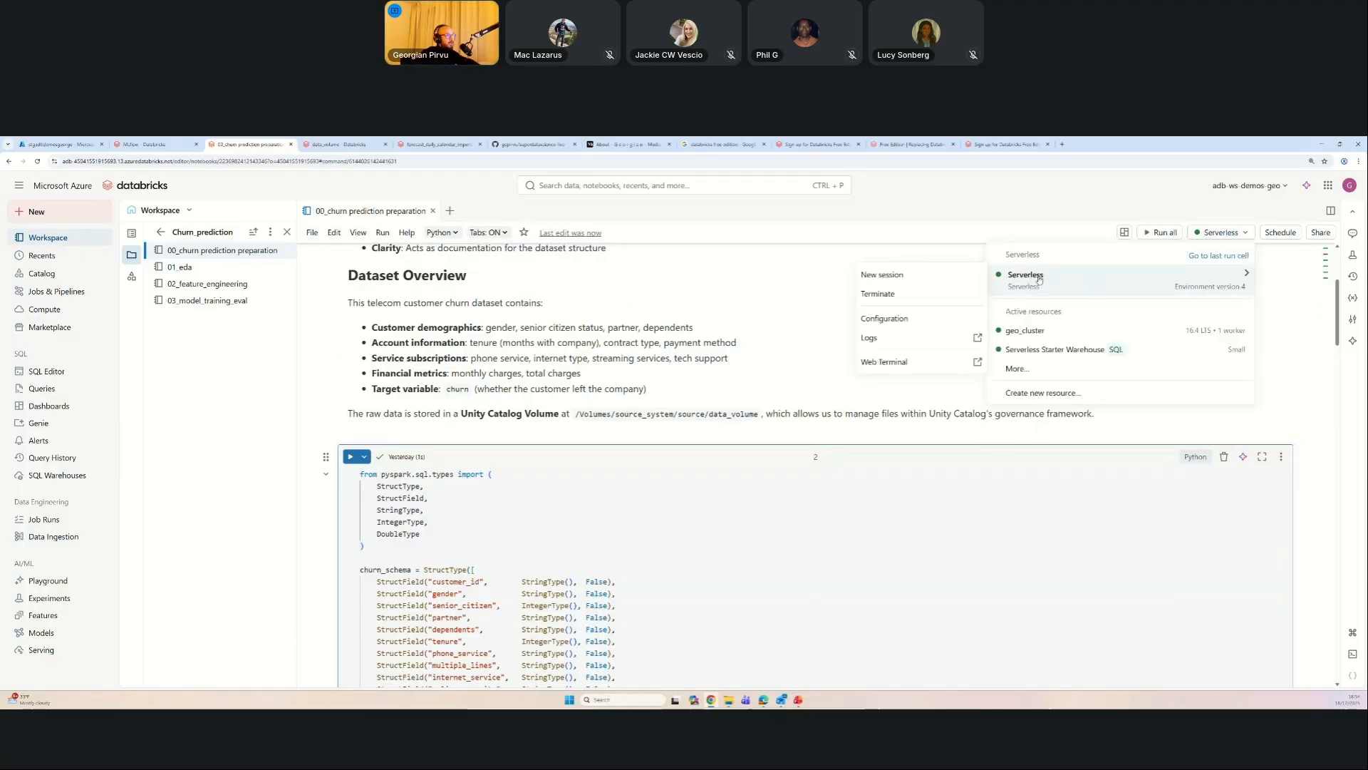
{"action": "left_click", "coordinate": [668, 542]}
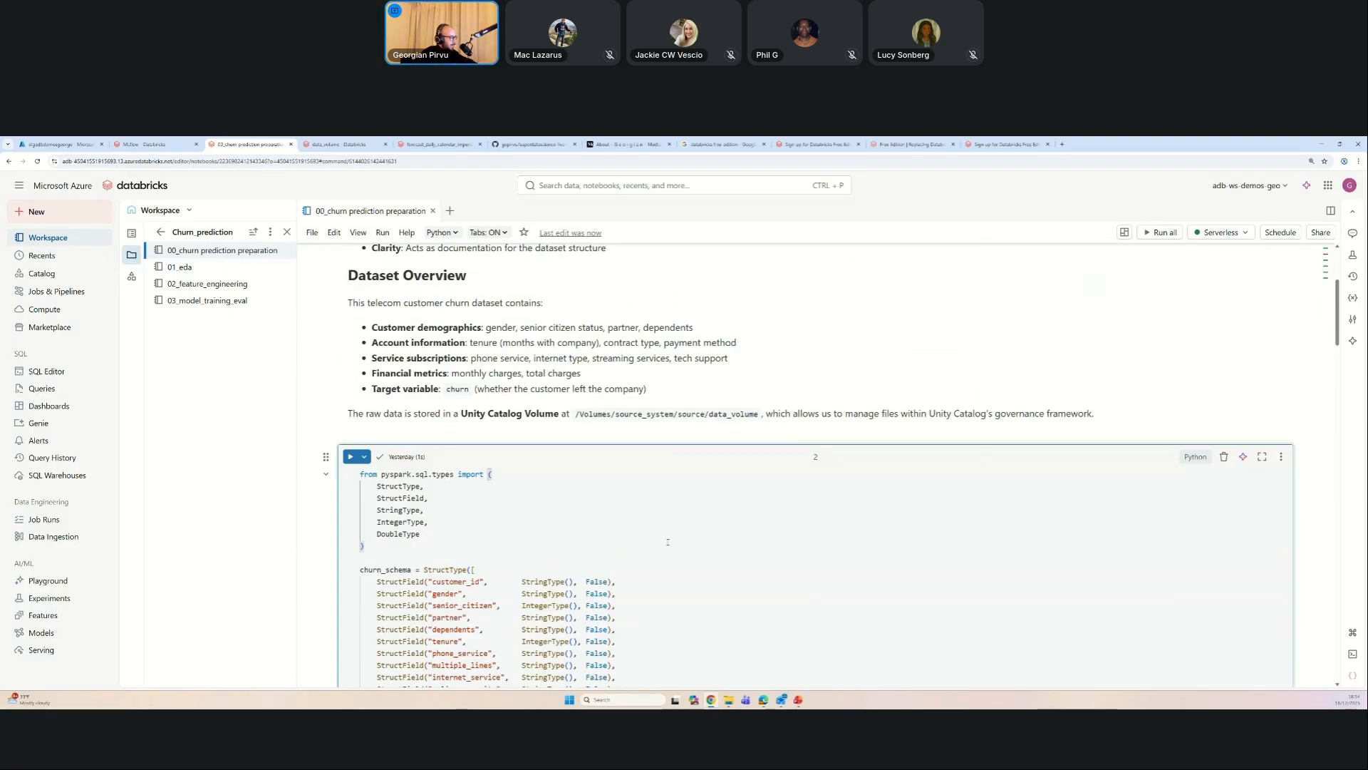
{"action": "key", "text": "ctrl+Return"}
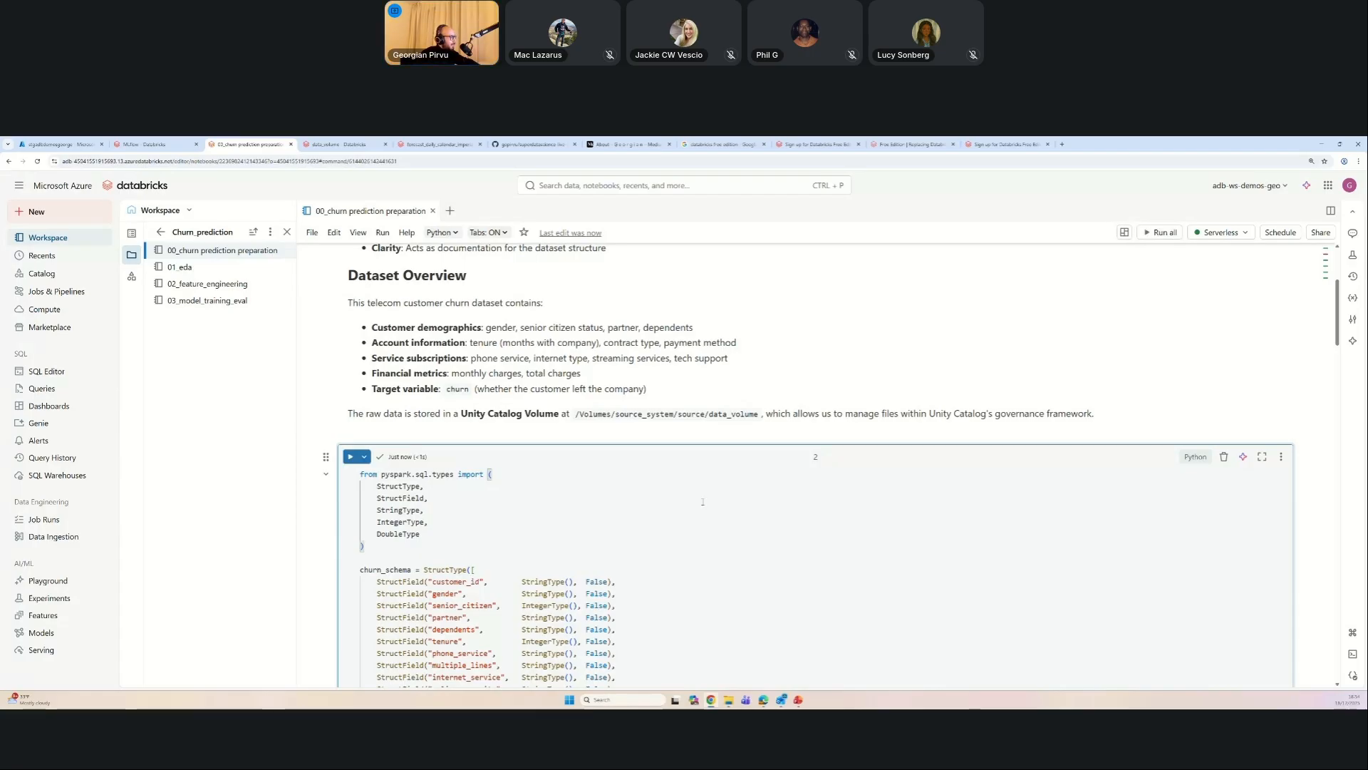
Step: Review the session and configuration options of the attached Serverless compute
{"action": "scroll", "coordinate": [1206, 257], "scroll_direction": "down", "scroll_amount": 2}
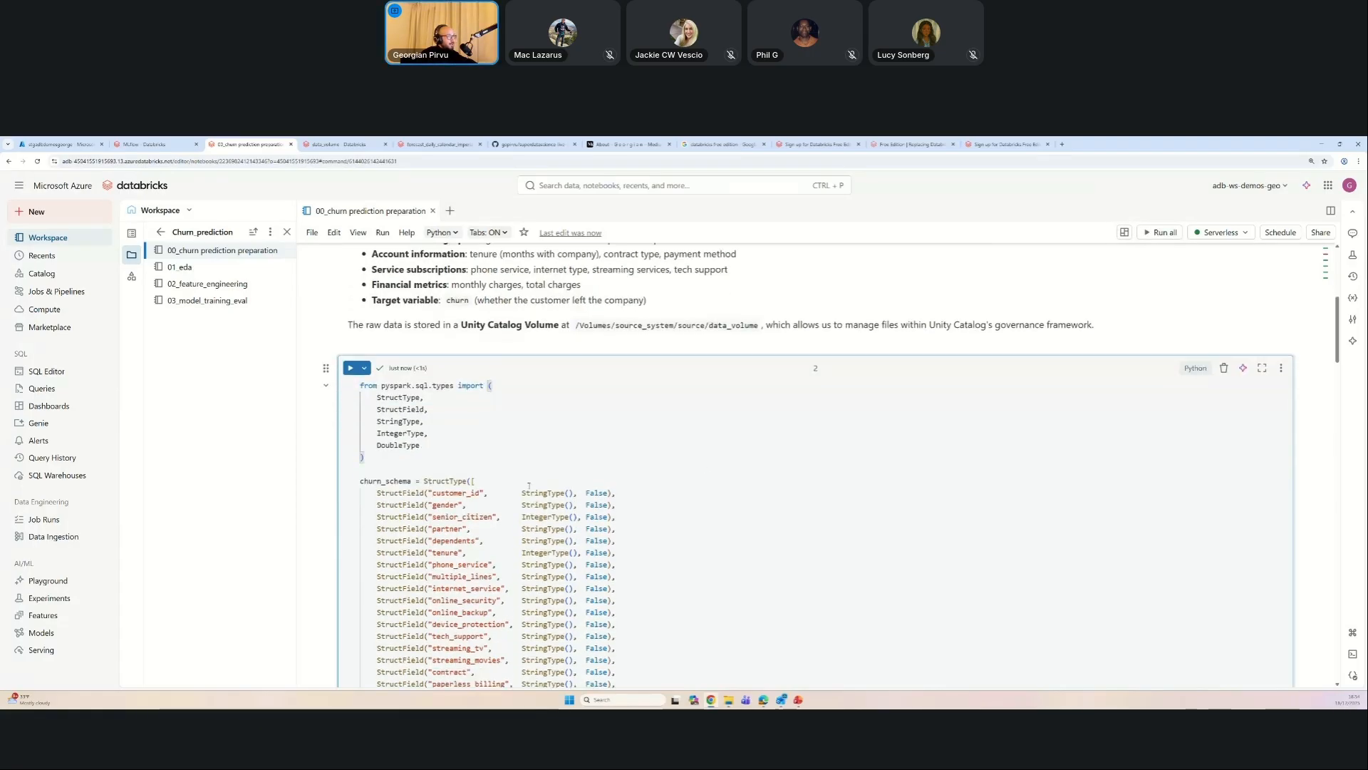
{"action": "left_click", "coordinate": [1216, 233]}
{"action": "mouse_move", "coordinate": [1145, 285]}
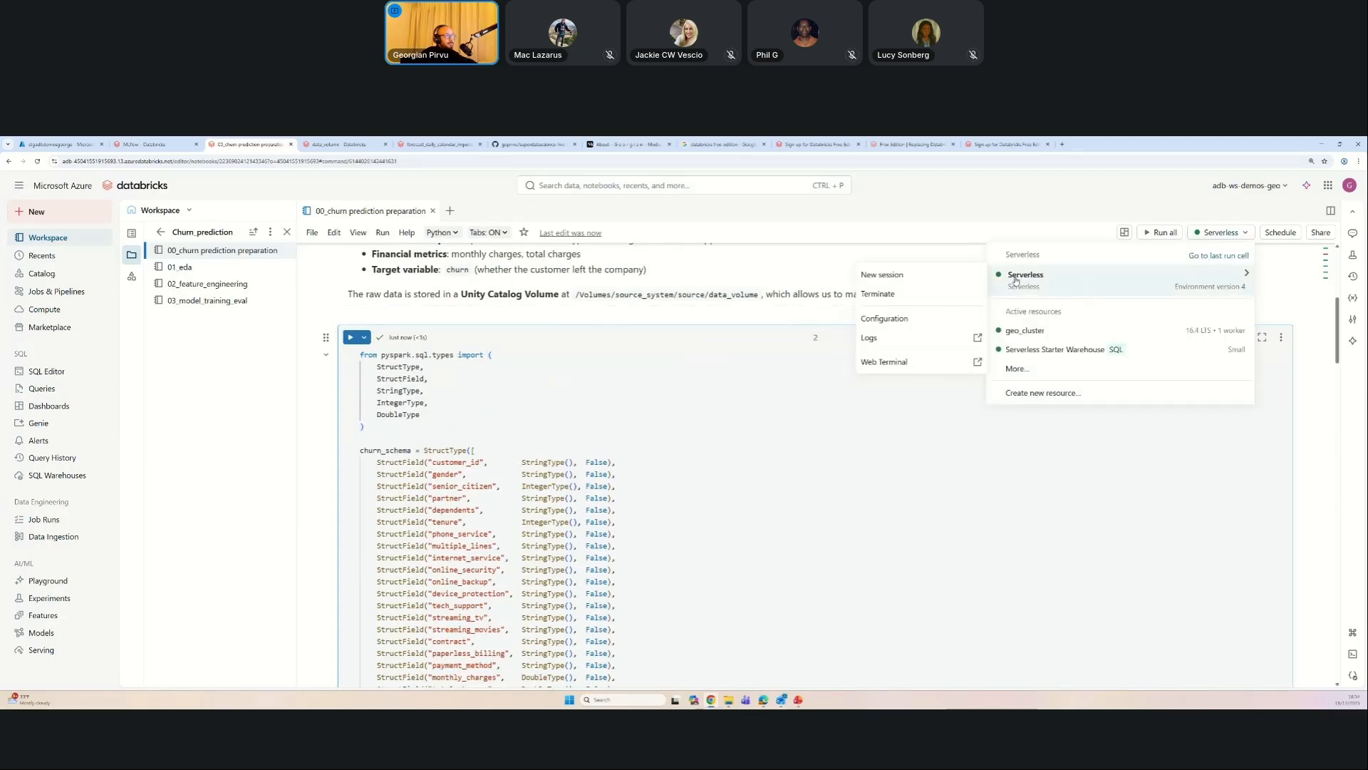
{"action": "left_click", "coordinate": [866, 452]}
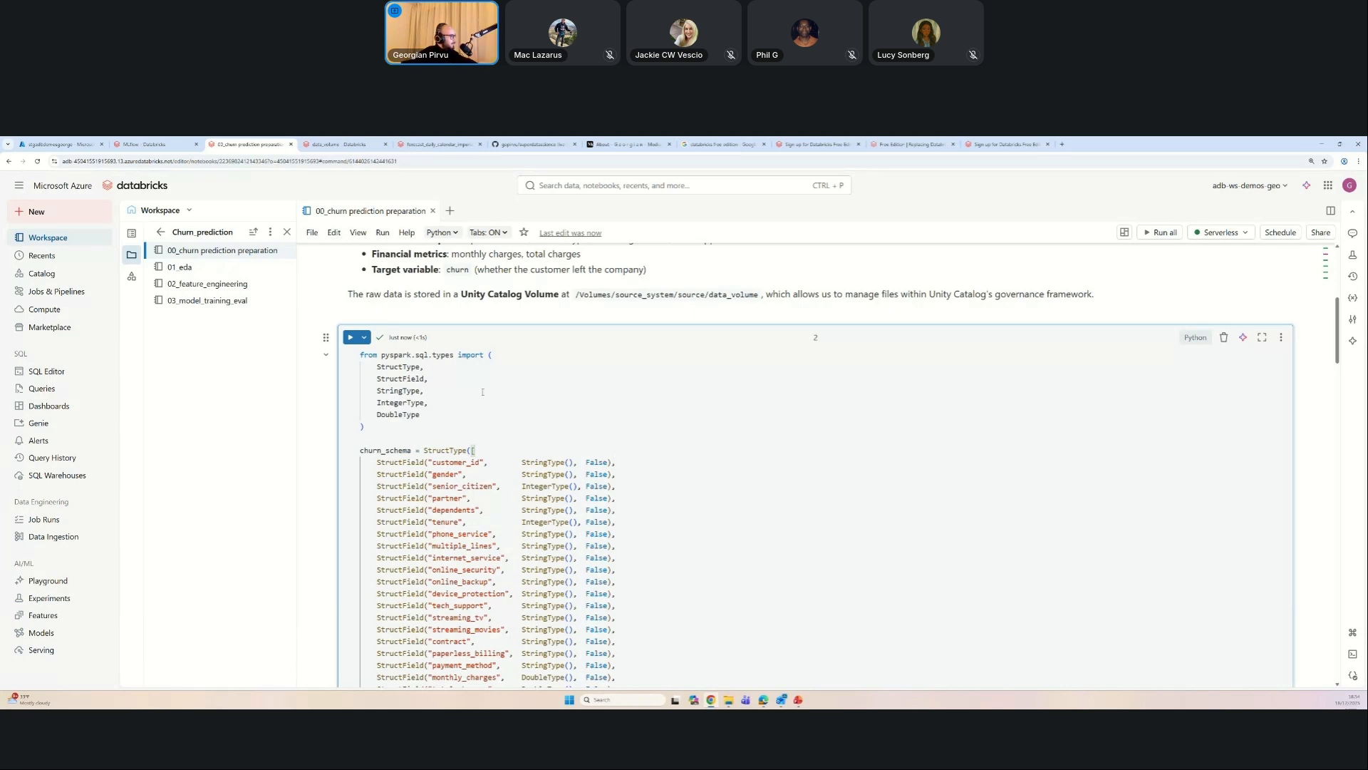
Step: Rerun the churn_raw_df cell to read the CSV data with churn_schema
{"action": "scroll", "coordinate": [482, 391], "scroll_direction": "down", "scroll_amount": 3}
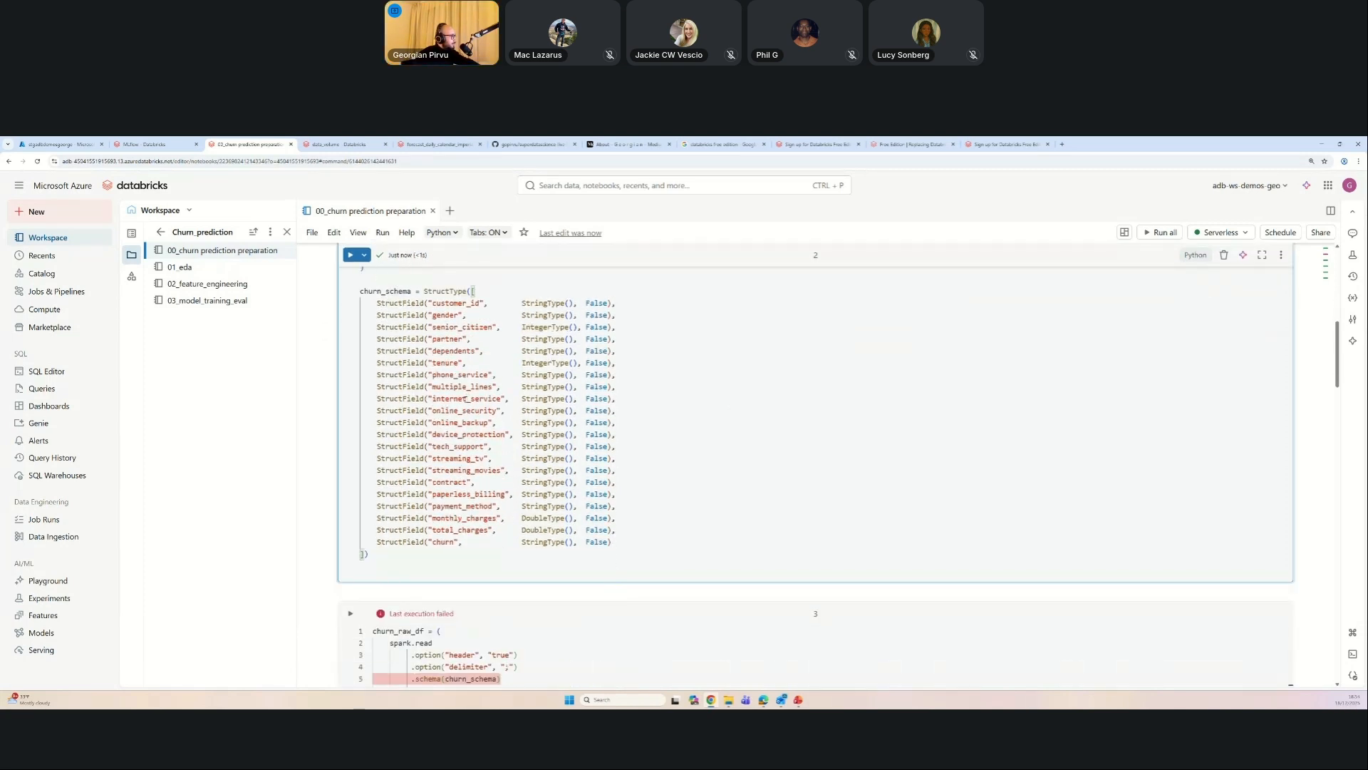
{"action": "scroll", "coordinate": [465, 400], "scroll_direction": "down", "scroll_amount": 3}
{"action": "left_click", "coordinate": [580, 452]}
{"action": "key", "text": "ctrl+Return"}
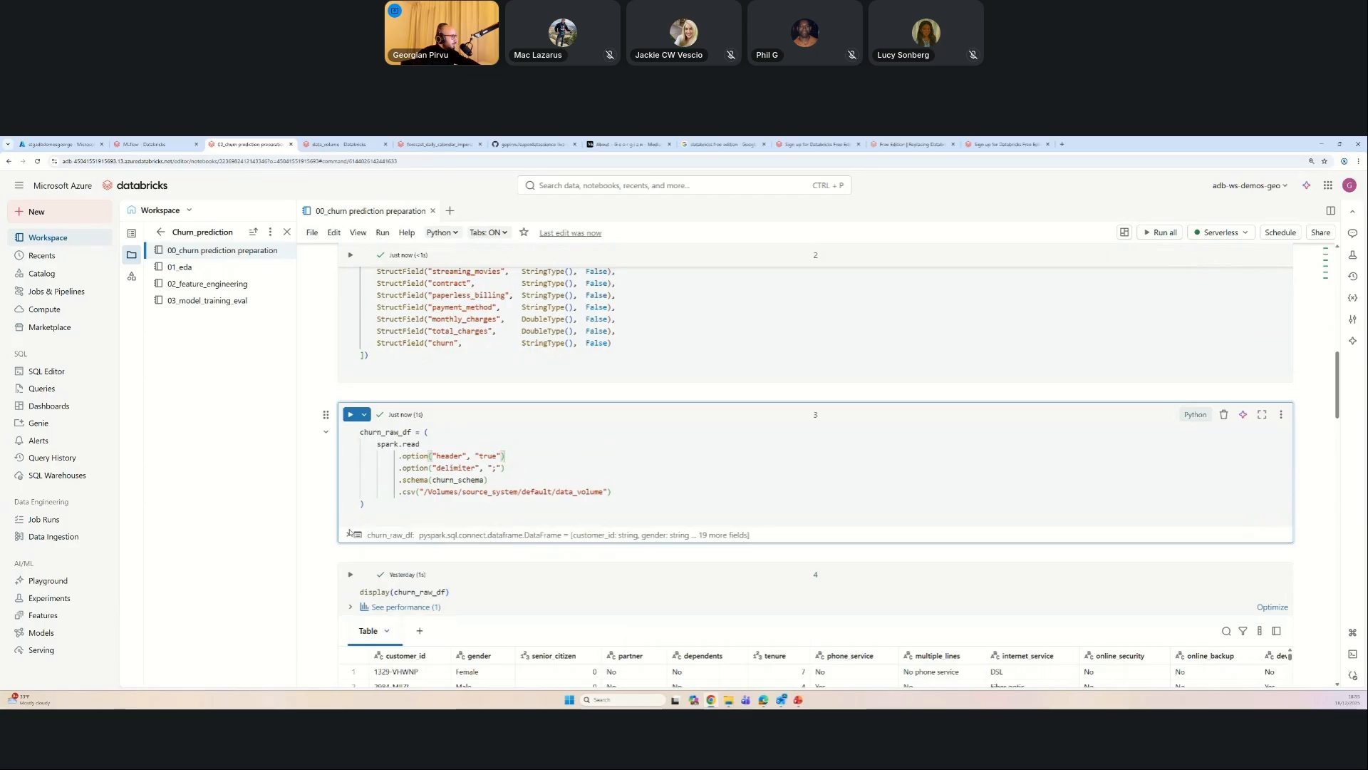
Step: Look at the language choices available for the churn_raw_df cell, leaving it on Python
{"action": "scroll", "coordinate": [629, 400], "scroll_direction": "down", "scroll_amount": 1}
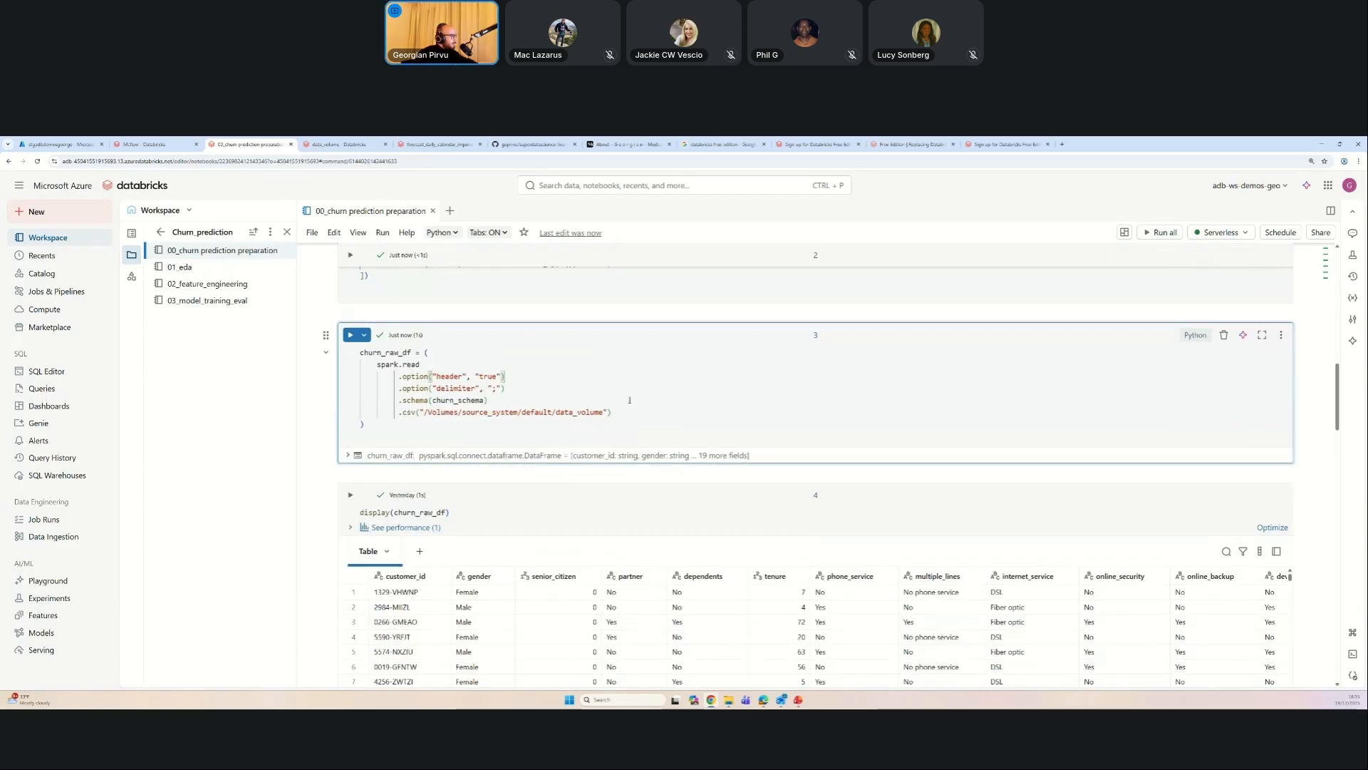
{"action": "left_click", "coordinate": [1196, 335]}
{"action": "left_click", "coordinate": [831, 378]}
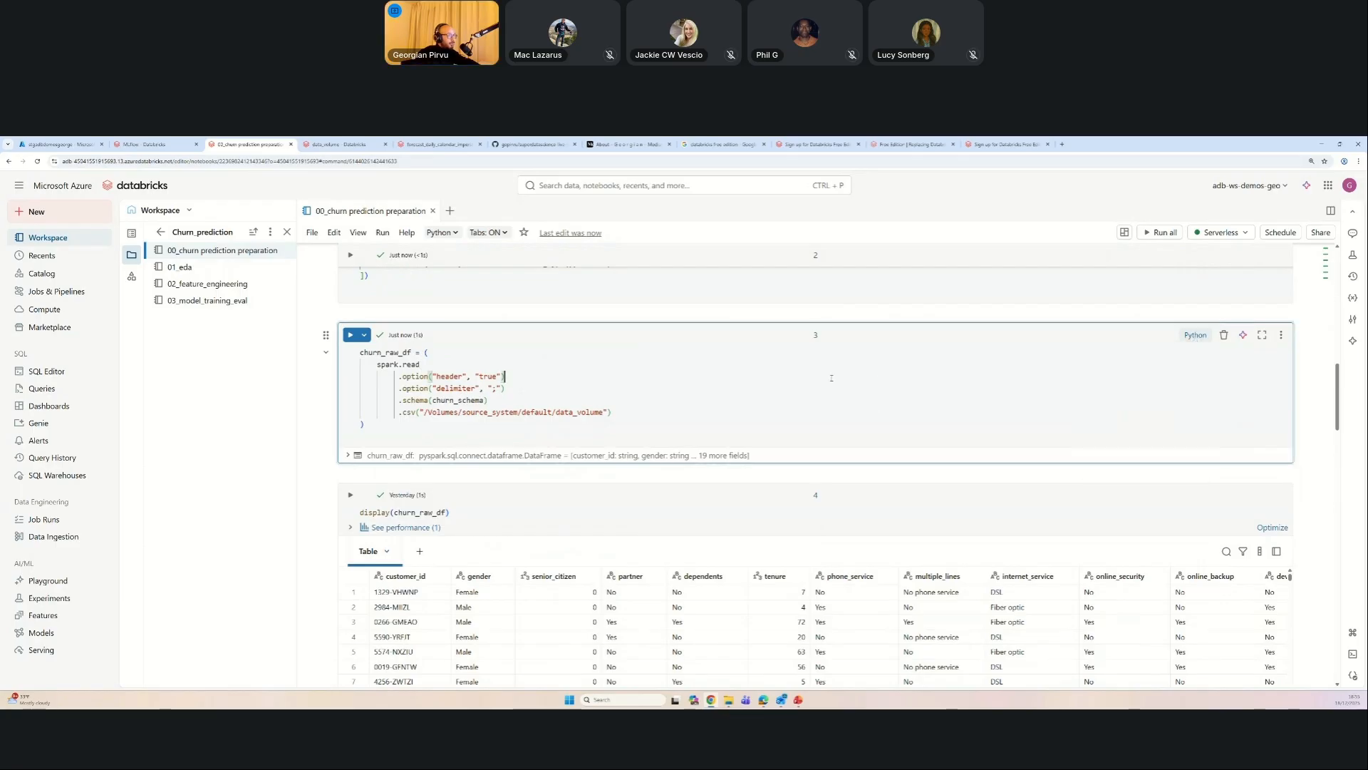
{"action": "left_click", "coordinate": [1195, 335]}
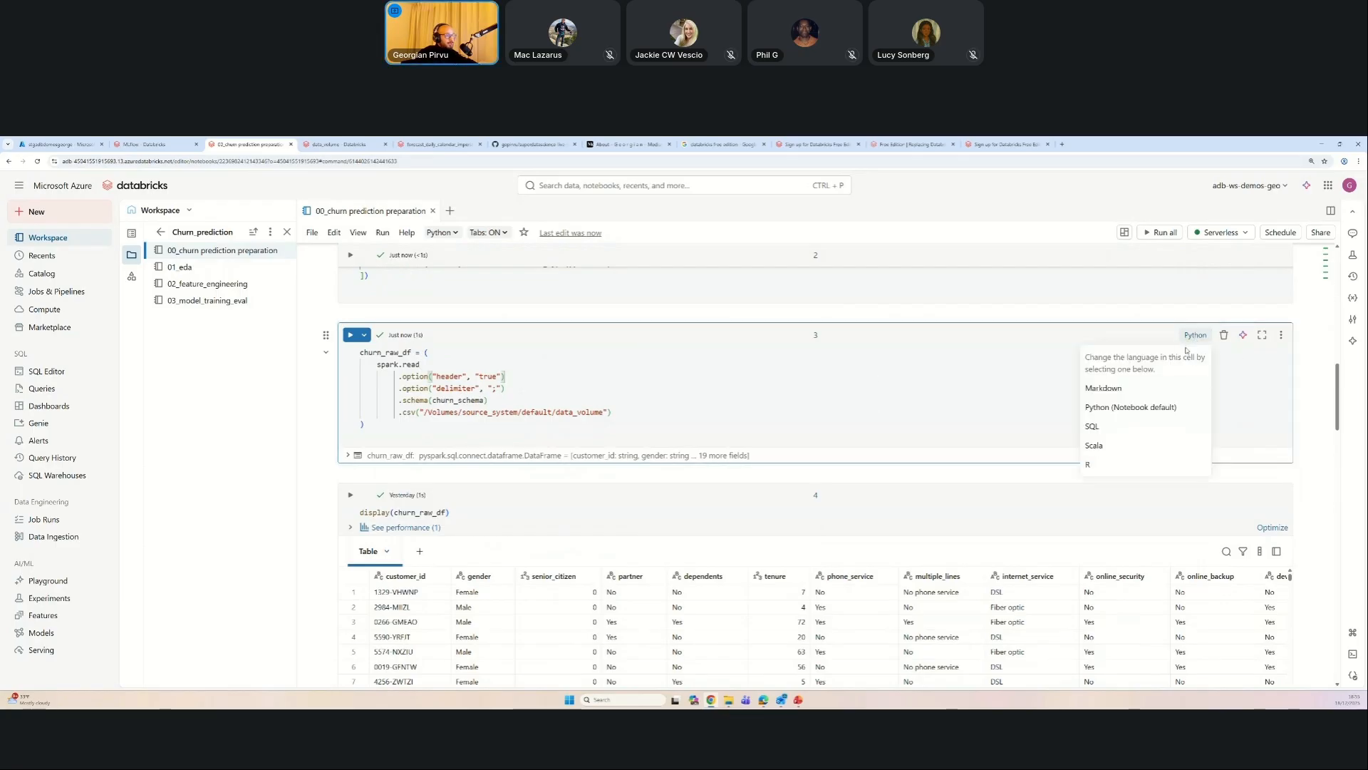
{"action": "left_click", "coordinate": [919, 411]}
Step: Run the display(churn_raw_df) cell and look through all columns of the resulting table, from customer_id to churn
{"action": "scroll", "coordinate": [467, 469], "scroll_direction": "down", "scroll_amount": 2}
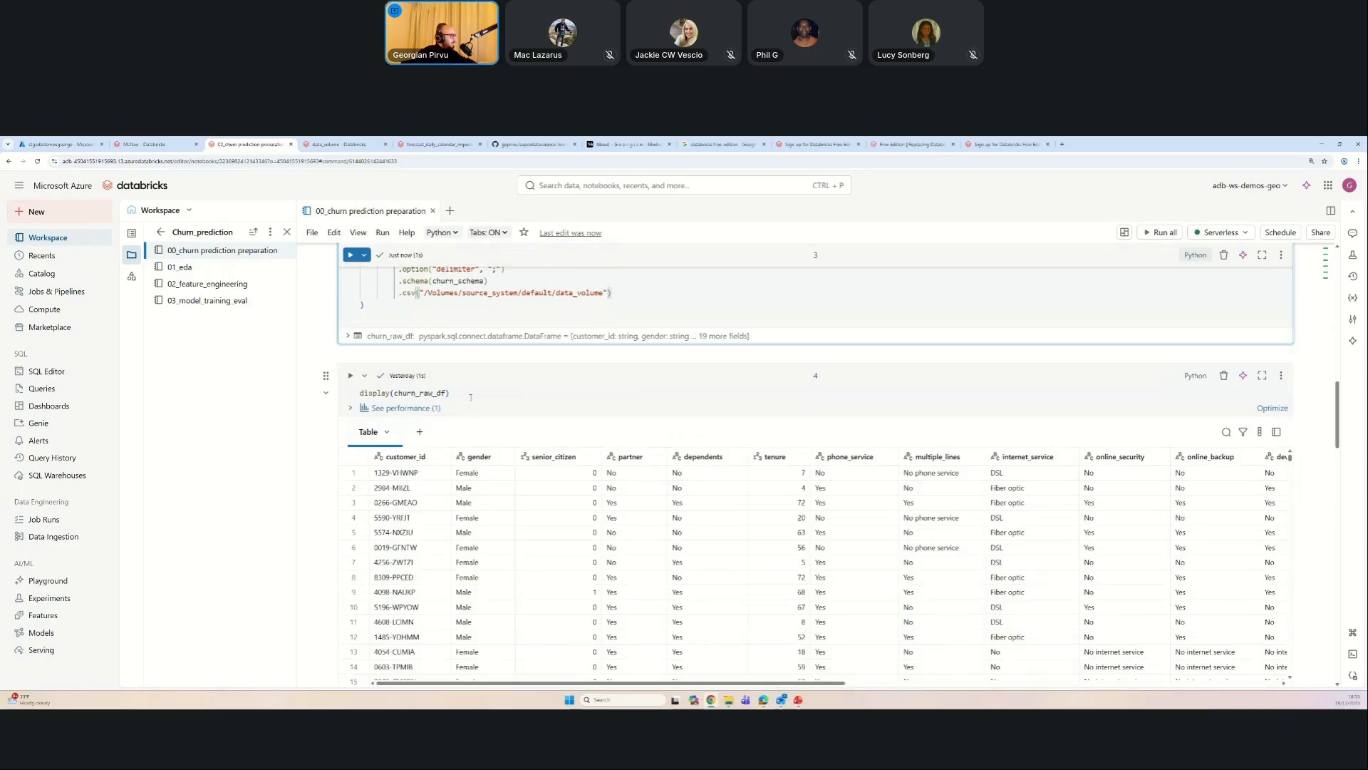
{"action": "left_click", "coordinate": [475, 396]}
{"action": "key", "text": "ctrl+Return"}
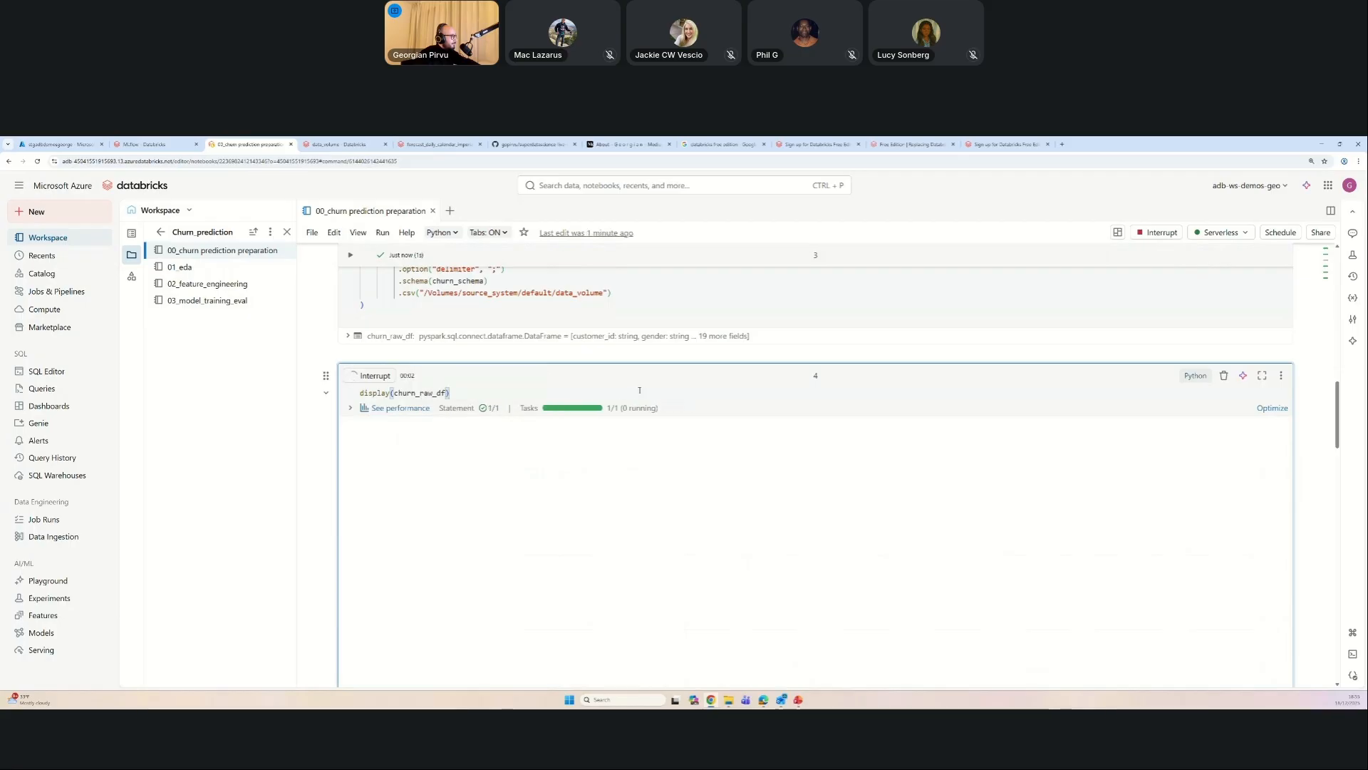
{"action": "scroll", "coordinate": [630, 385], "scroll_direction": "down", "scroll_amount": 1}
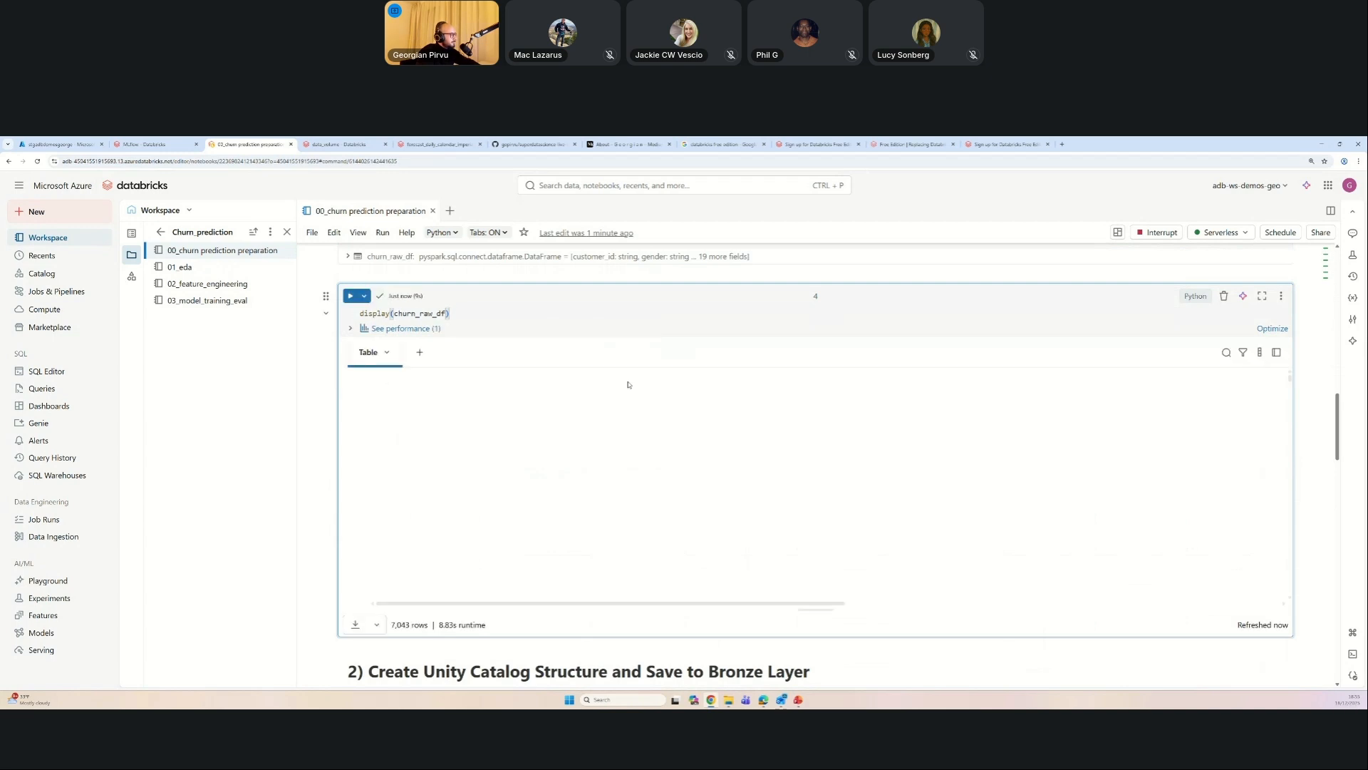
{"action": "left_click", "coordinate": [577, 527]}
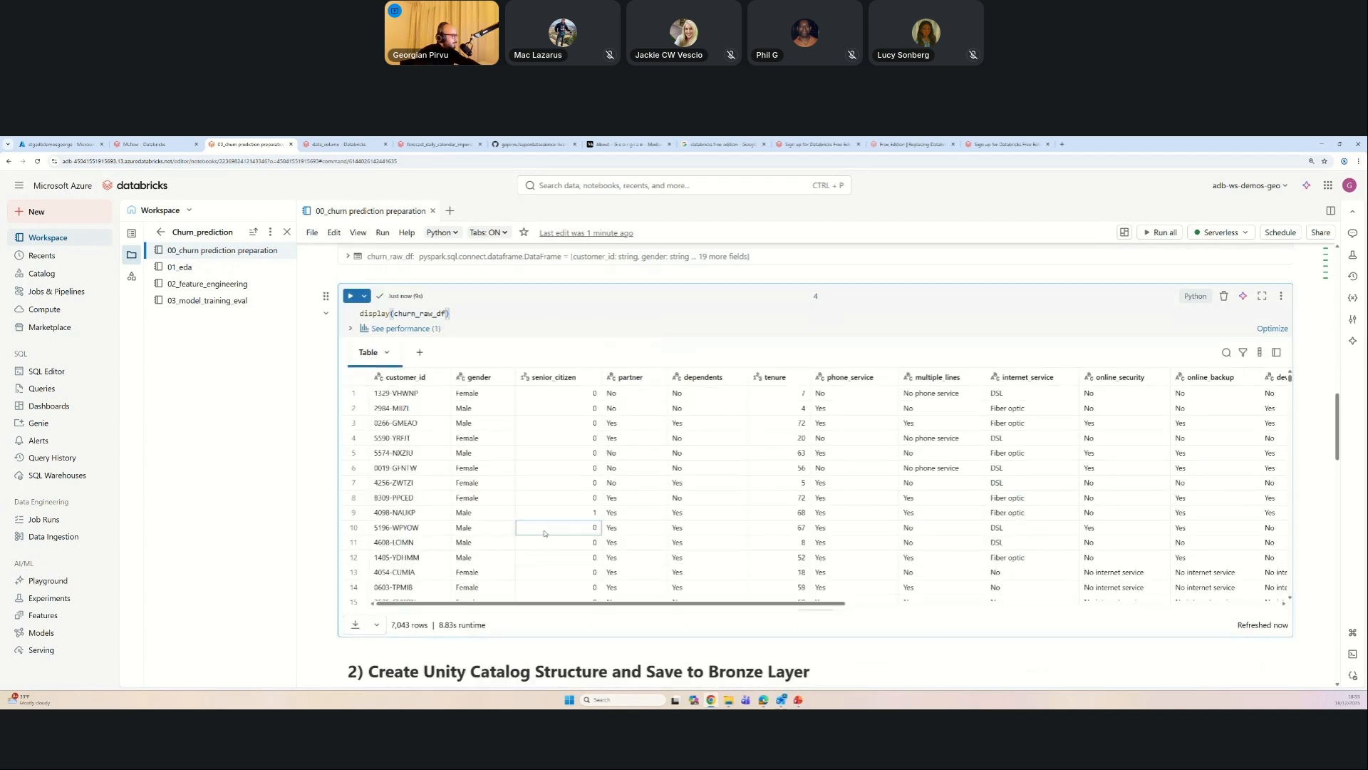
{"action": "left_click_drag", "start_coordinate": [453, 604], "coordinate": [955, 568]}
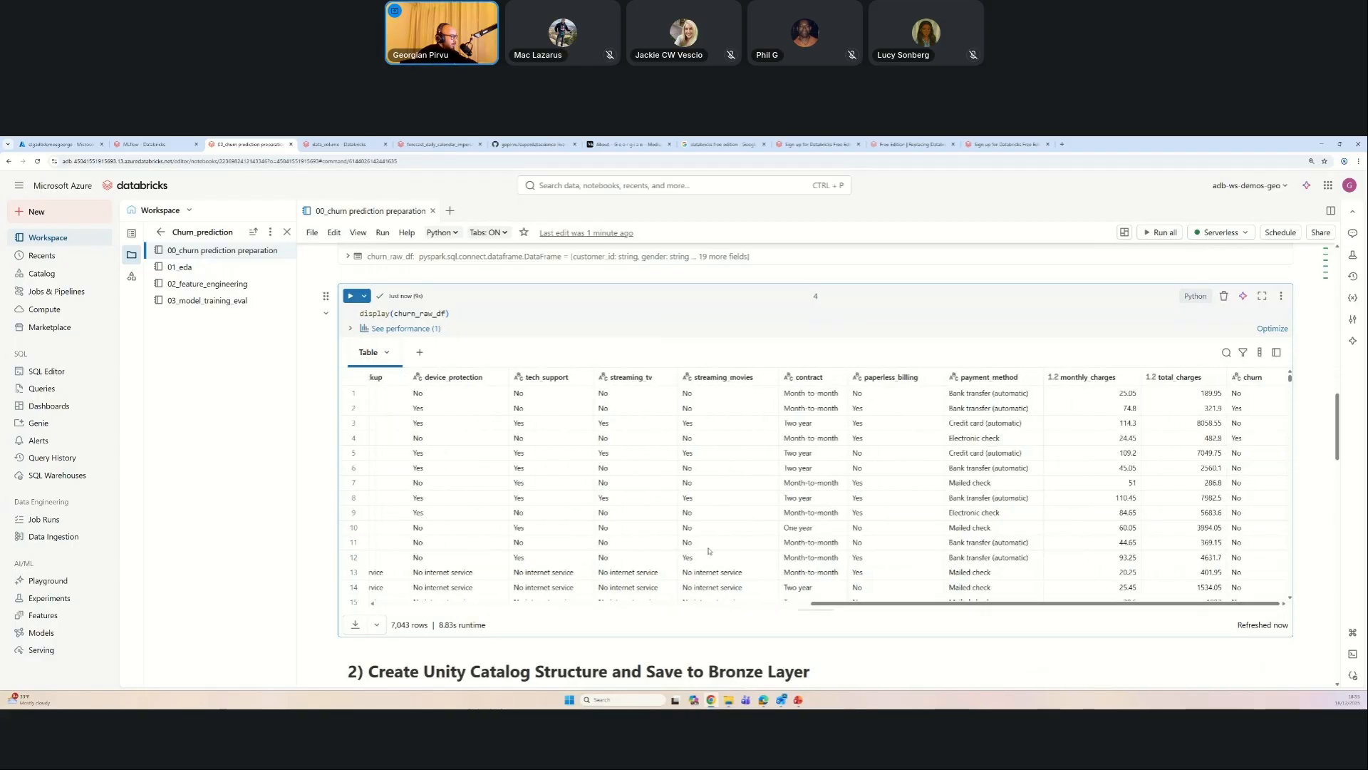
{"action": "left_click_drag", "start_coordinate": [821, 604], "coordinate": [385, 601]}
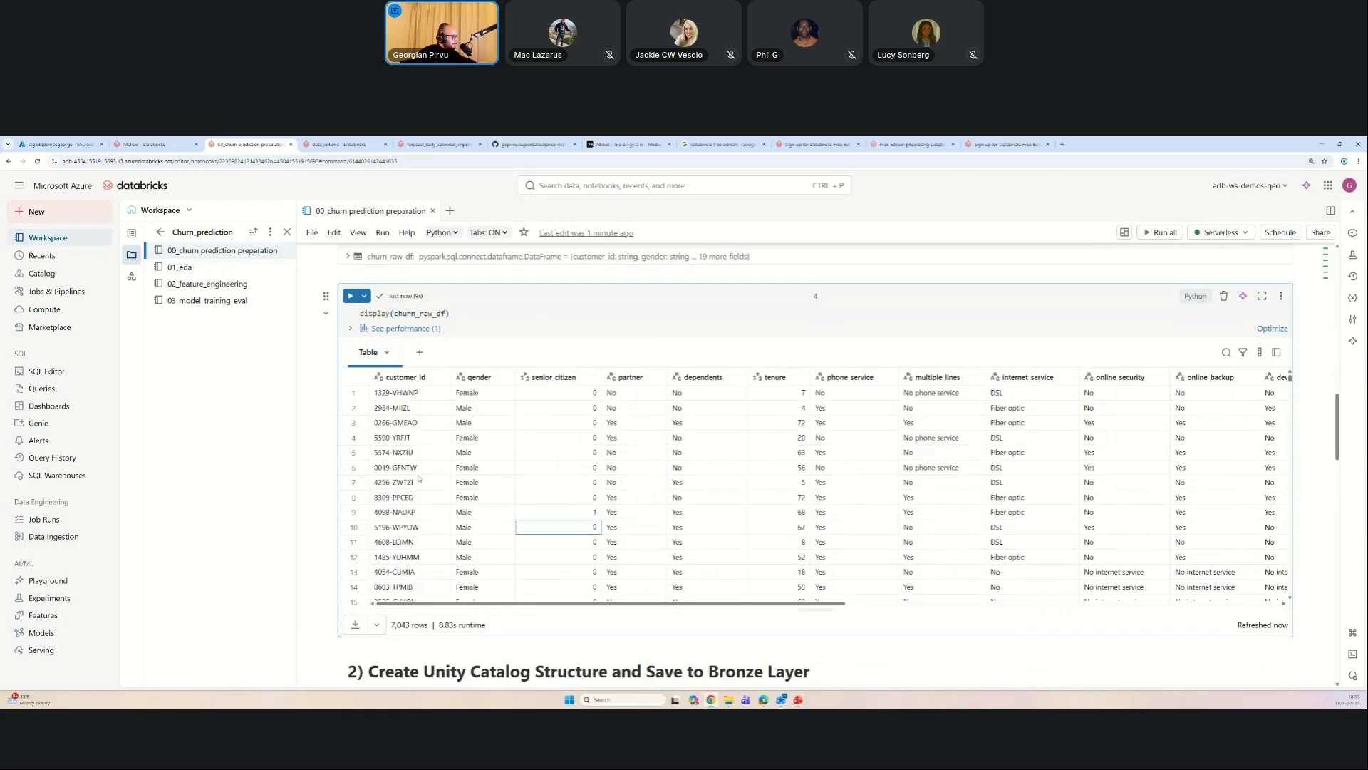
Step: Recheck the CSV read cell and table output, and read the Unity Catalog structure section covering the medallion architecture and Bronze layer
{"action": "scroll", "coordinate": [414, 478], "scroll_direction": "down", "scroll_amount": 2}
{"action": "scroll", "coordinate": [316, 466], "scroll_direction": "down", "scroll_amount": 3}
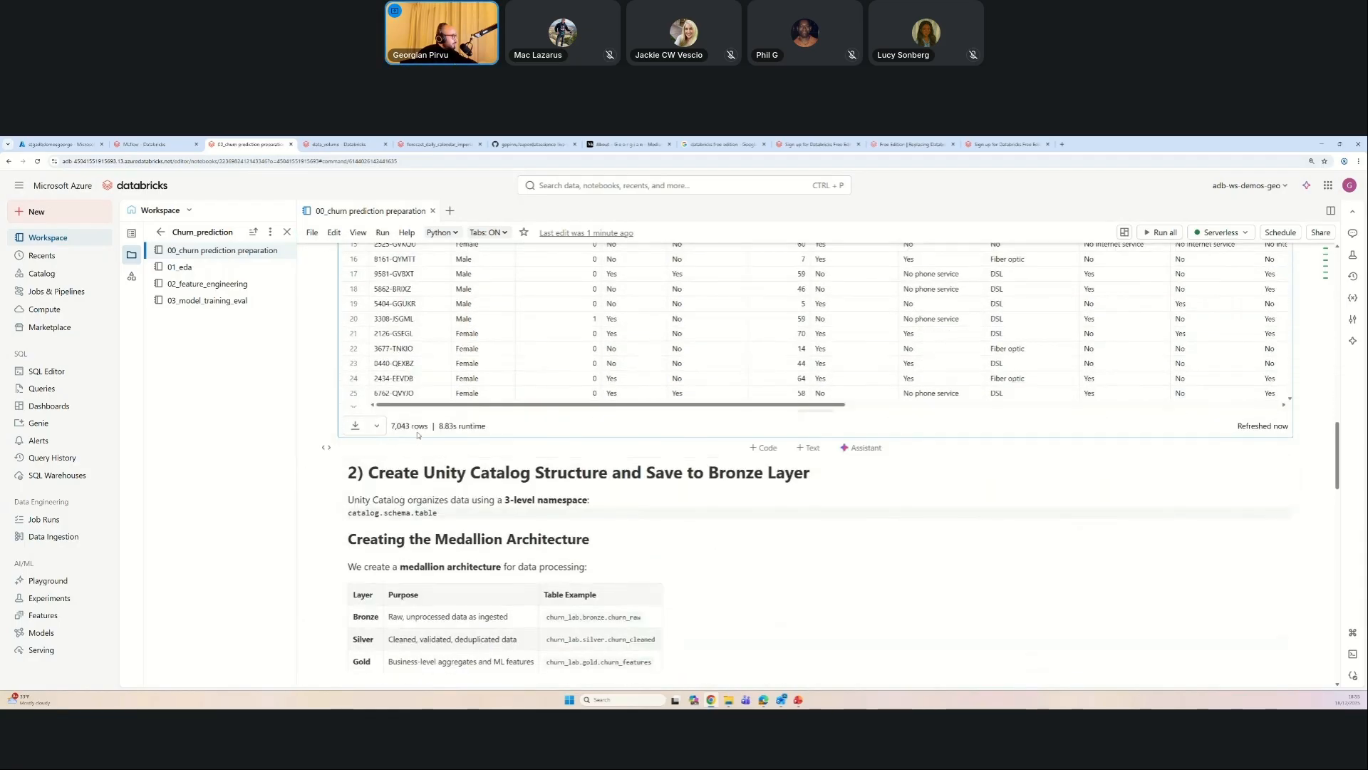
{"action": "scroll", "coordinate": [407, 457], "scroll_direction": "down", "scroll_amount": 1}
{"action": "scroll", "coordinate": [407, 457], "scroll_direction": "down", "scroll_amount": 1}
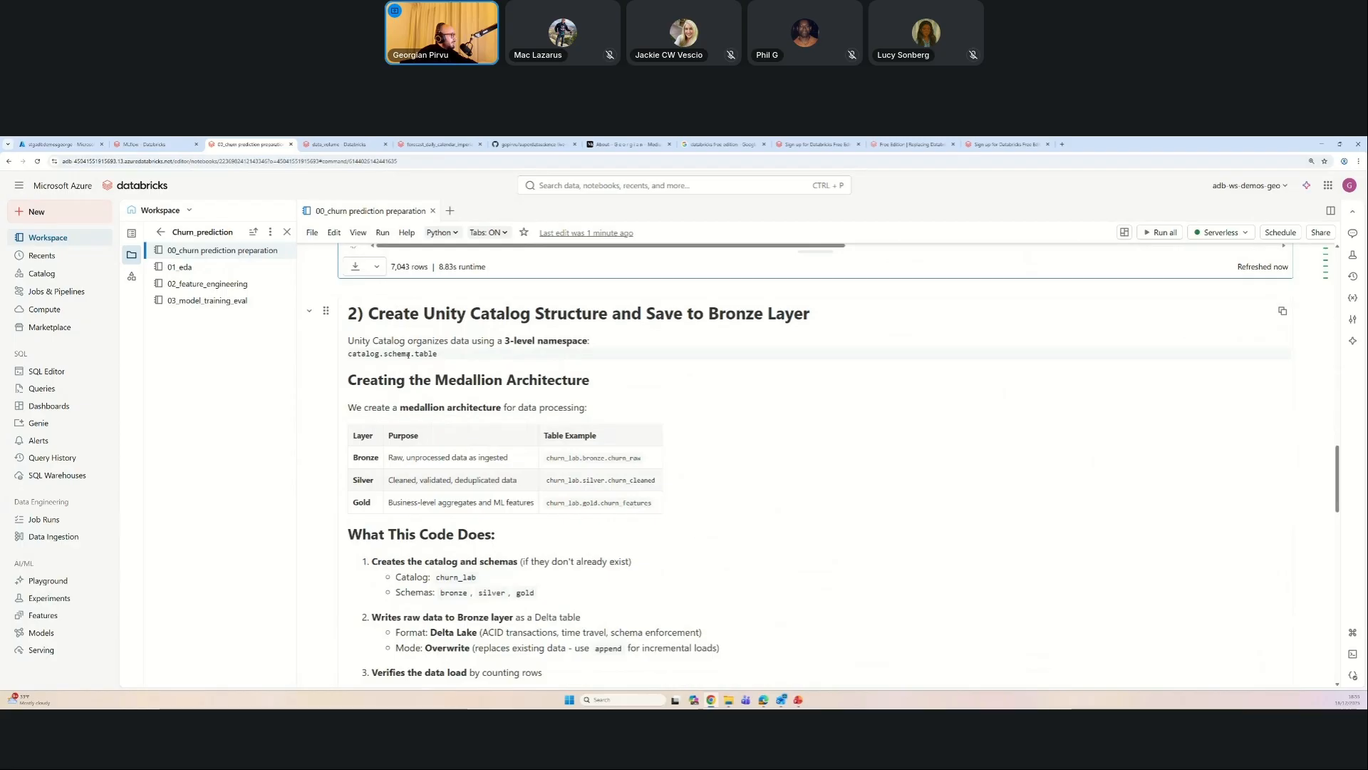
{"action": "scroll", "coordinate": [411, 364], "scroll_direction": "up", "scroll_amount": 1}
{"action": "scroll", "coordinate": [411, 364], "scroll_direction": "up", "scroll_amount": 4}
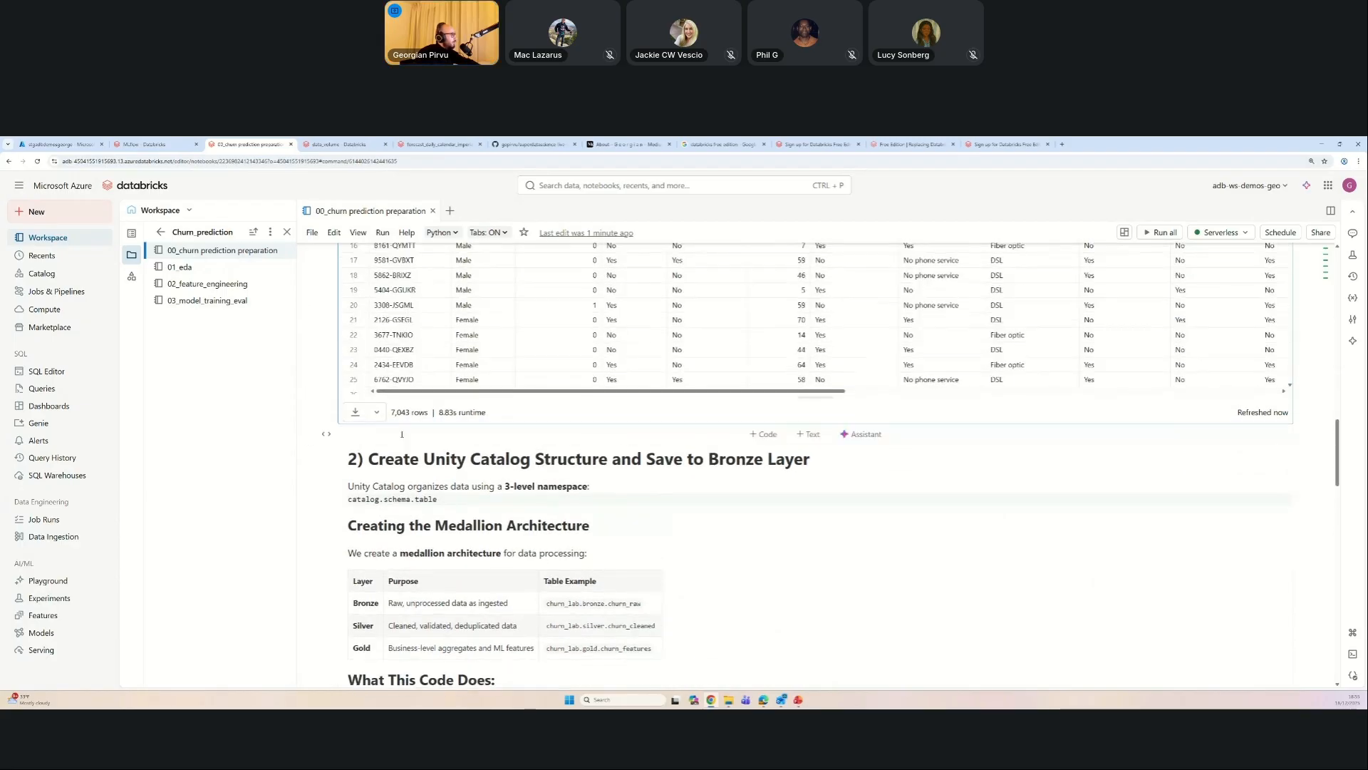
{"action": "scroll", "coordinate": [411, 426], "scroll_direction": "up", "scroll_amount": 8}
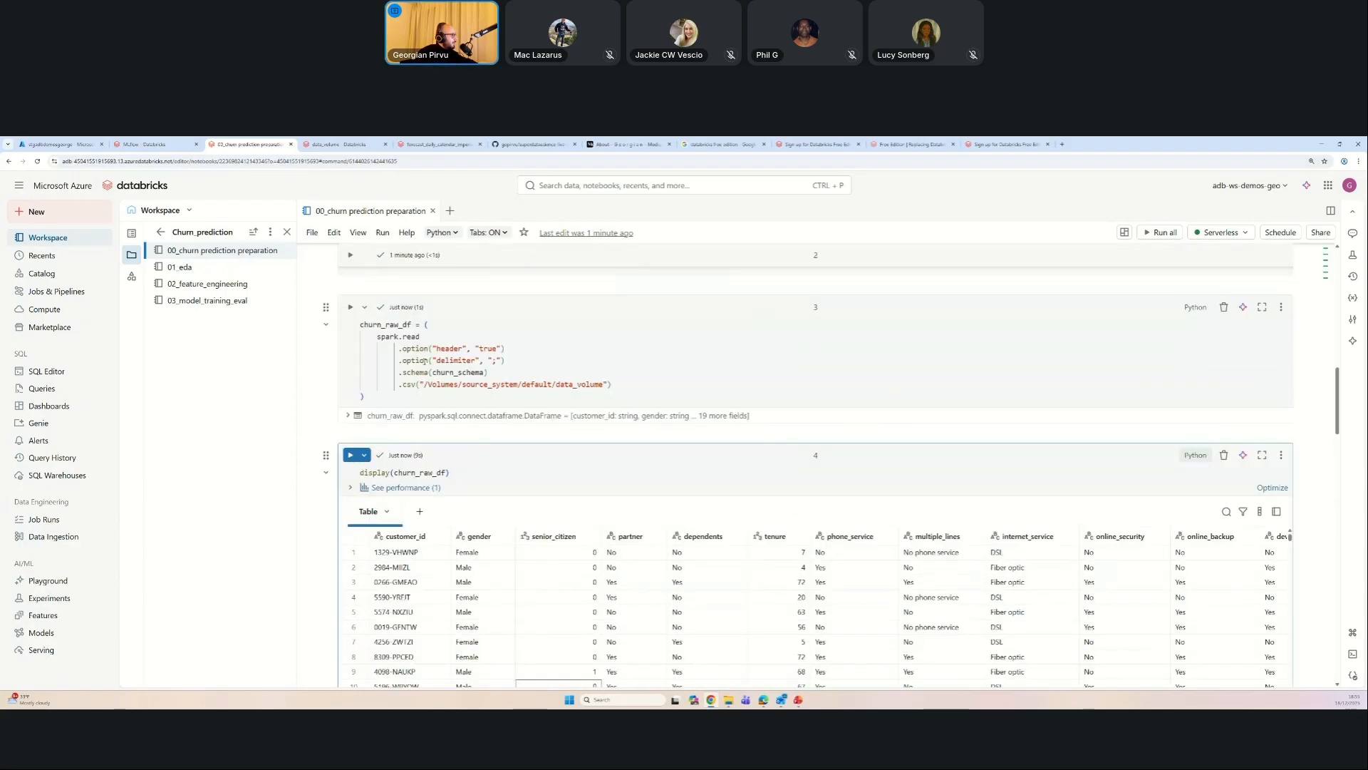
{"action": "scroll", "coordinate": [432, 370], "scroll_direction": "down", "scroll_amount": 6}
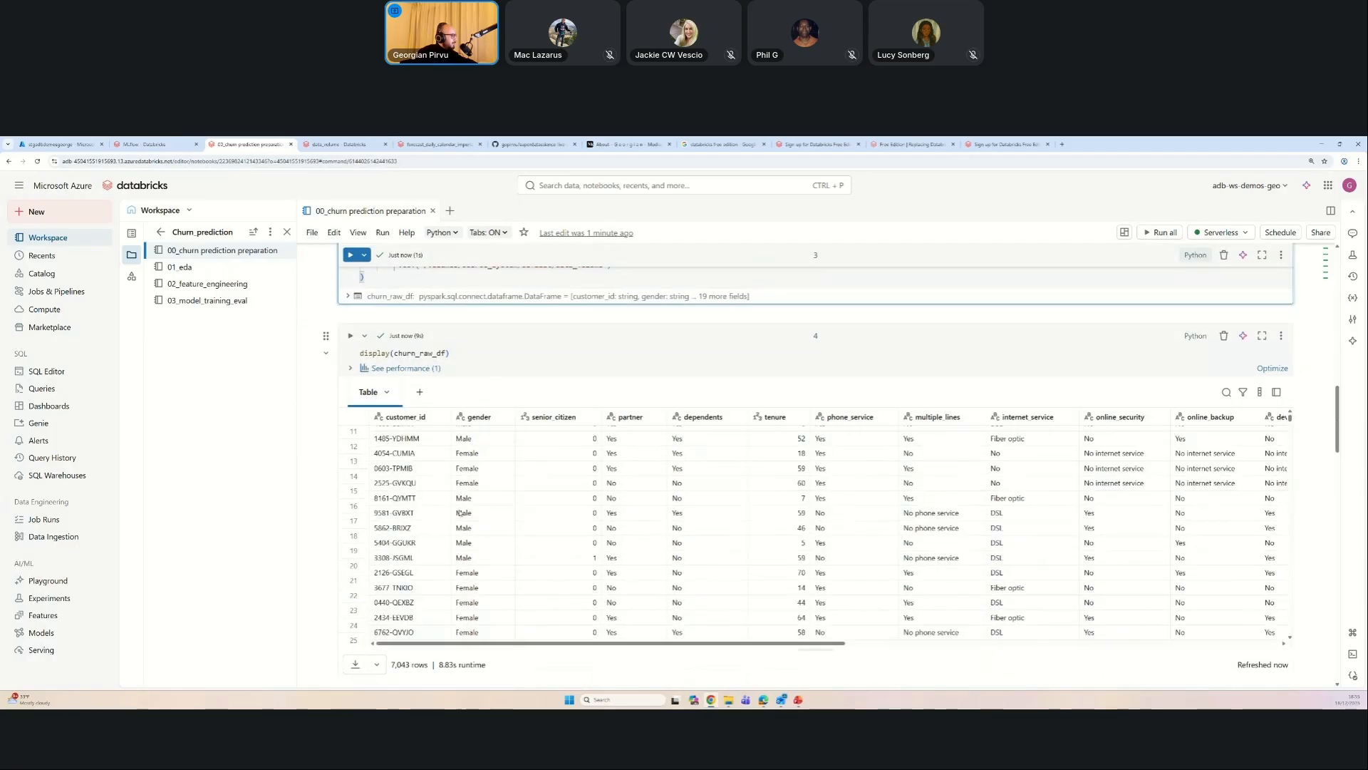
{"action": "scroll", "coordinate": [297, 587], "scroll_direction": "down", "scroll_amount": 8}
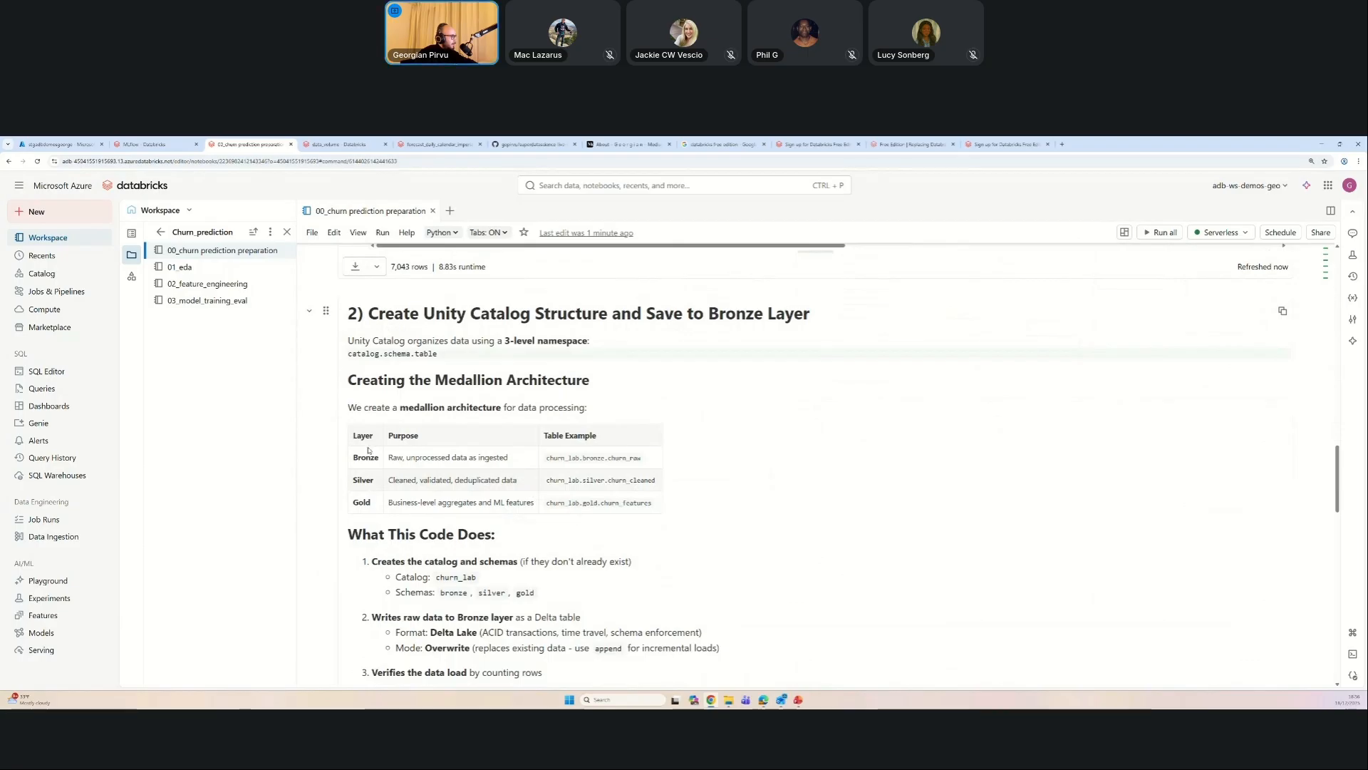
{"action": "scroll", "coordinate": [351, 441], "scroll_direction": "down", "scroll_amount": 3}
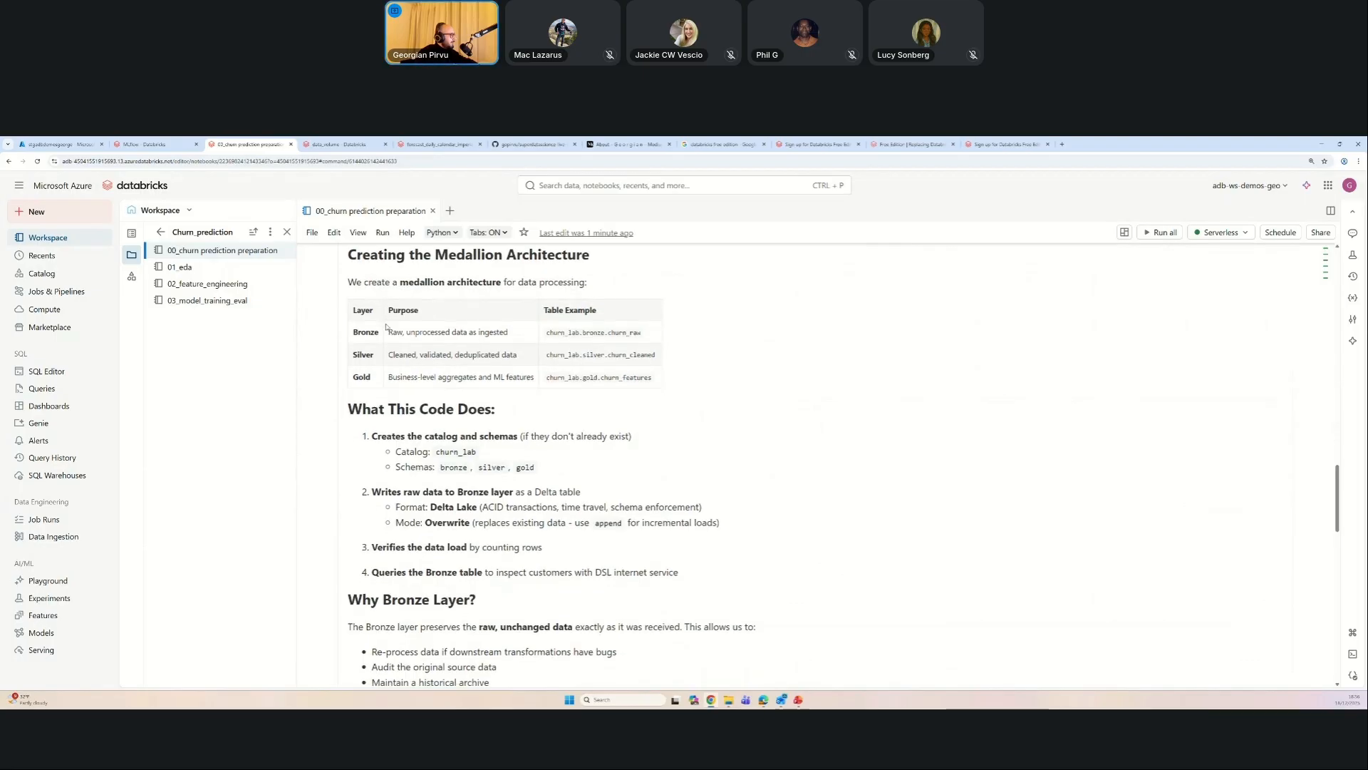
Step: Read the medallion architecture and Bronze layer notes and the SQL cell creating the churn_lab catalog with its bronze, silver and gold schemas
{"action": "scroll", "coordinate": [388, 327], "scroll_direction": "down", "scroll_amount": 3}
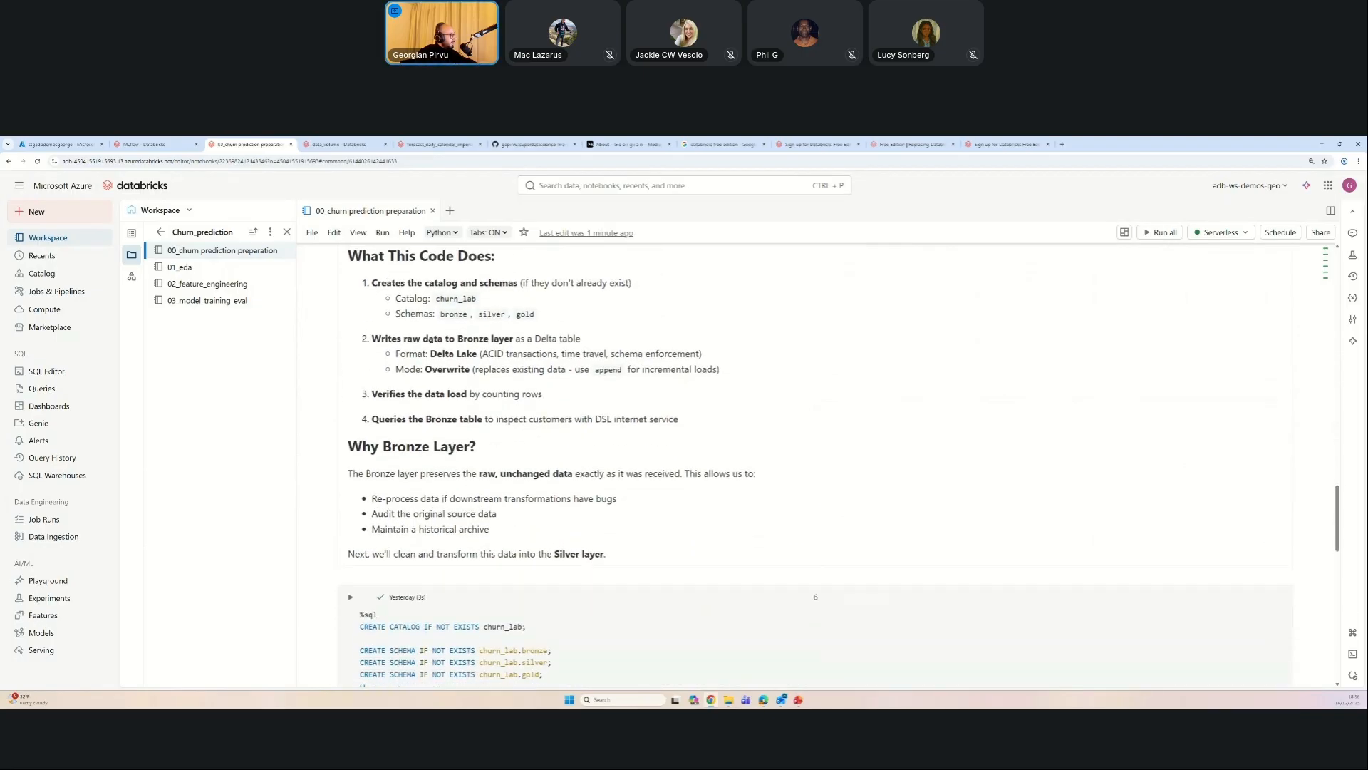
{"action": "scroll", "coordinate": [413, 428], "scroll_direction": "down", "scroll_amount": 3}
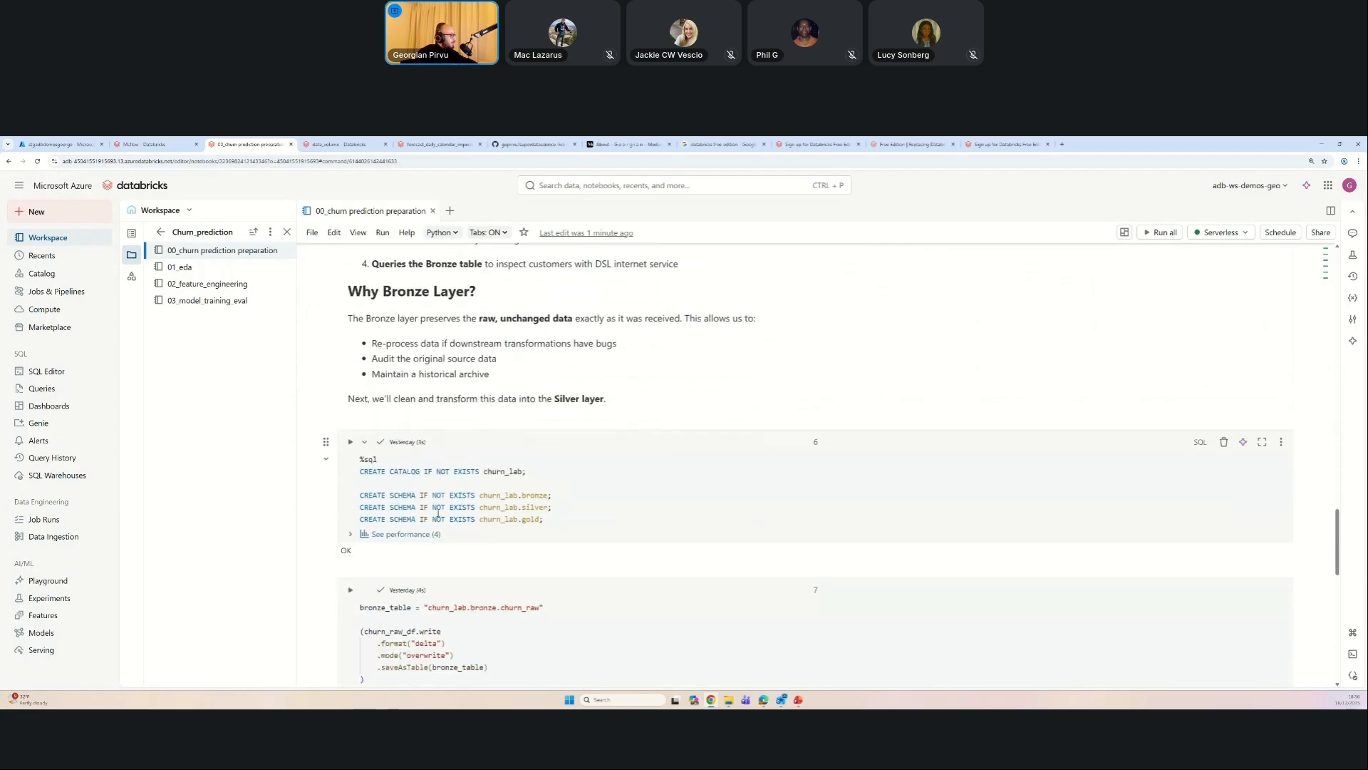
{"action": "left_click_drag", "start_coordinate": [382, 468], "coordinate": [506, 468]}
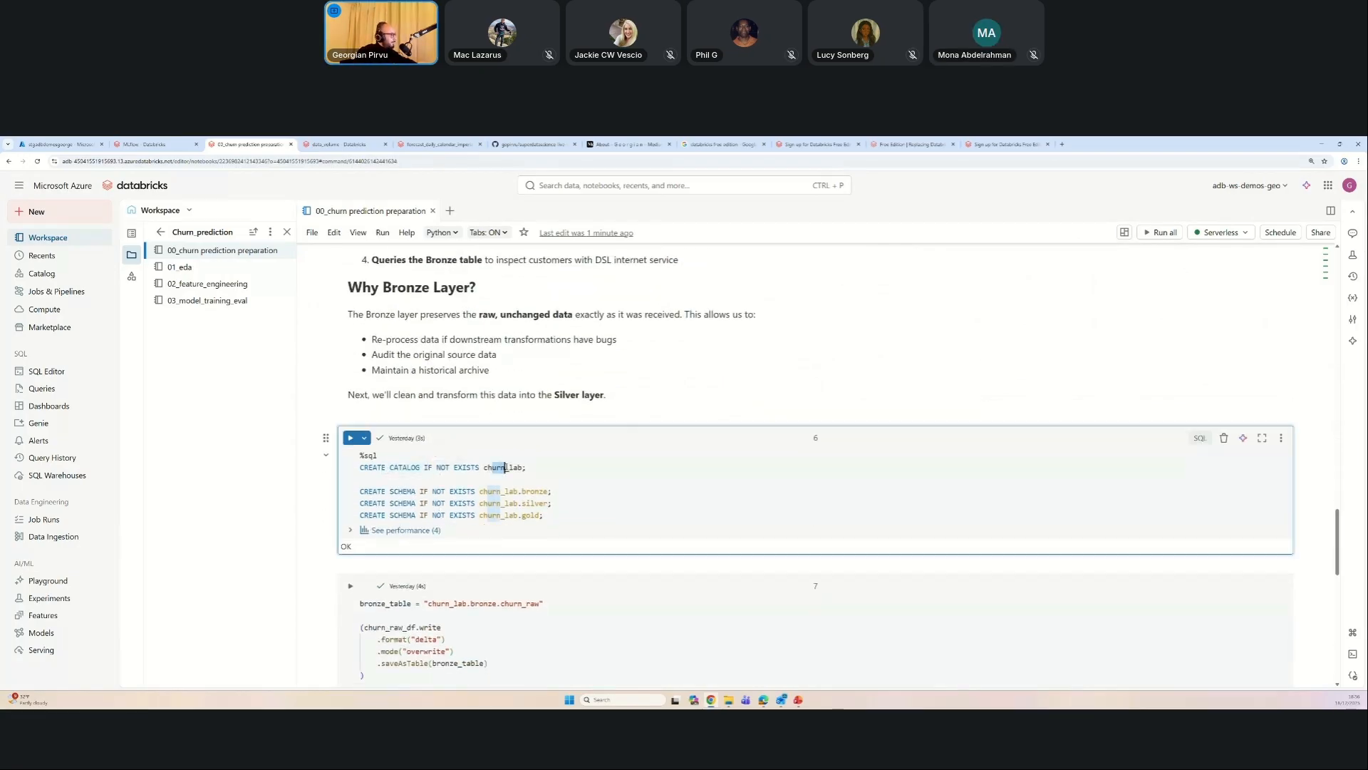
{"action": "left_click", "coordinate": [434, 492]}
{"action": "left_click_drag", "start_coordinate": [365, 492], "coordinate": [412, 492]}
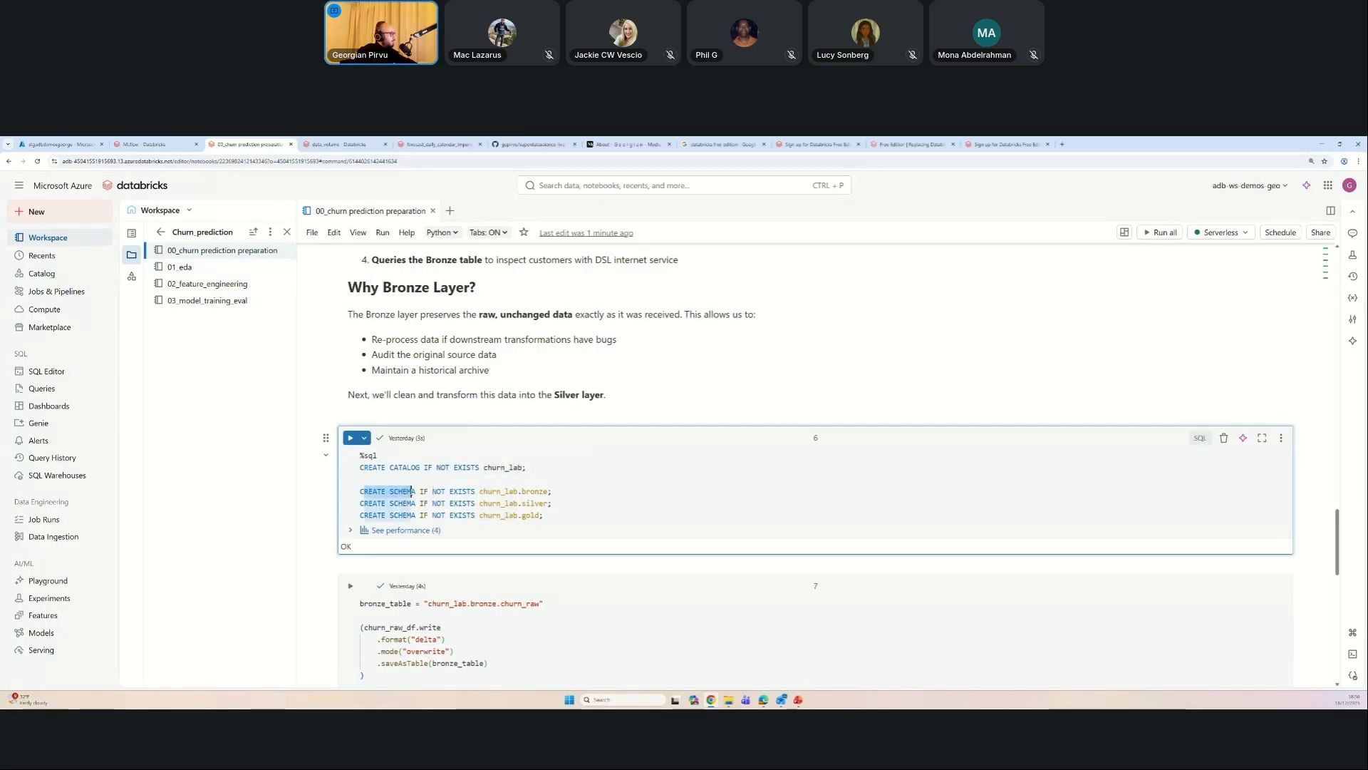
{"action": "left_click", "coordinate": [515, 492]}
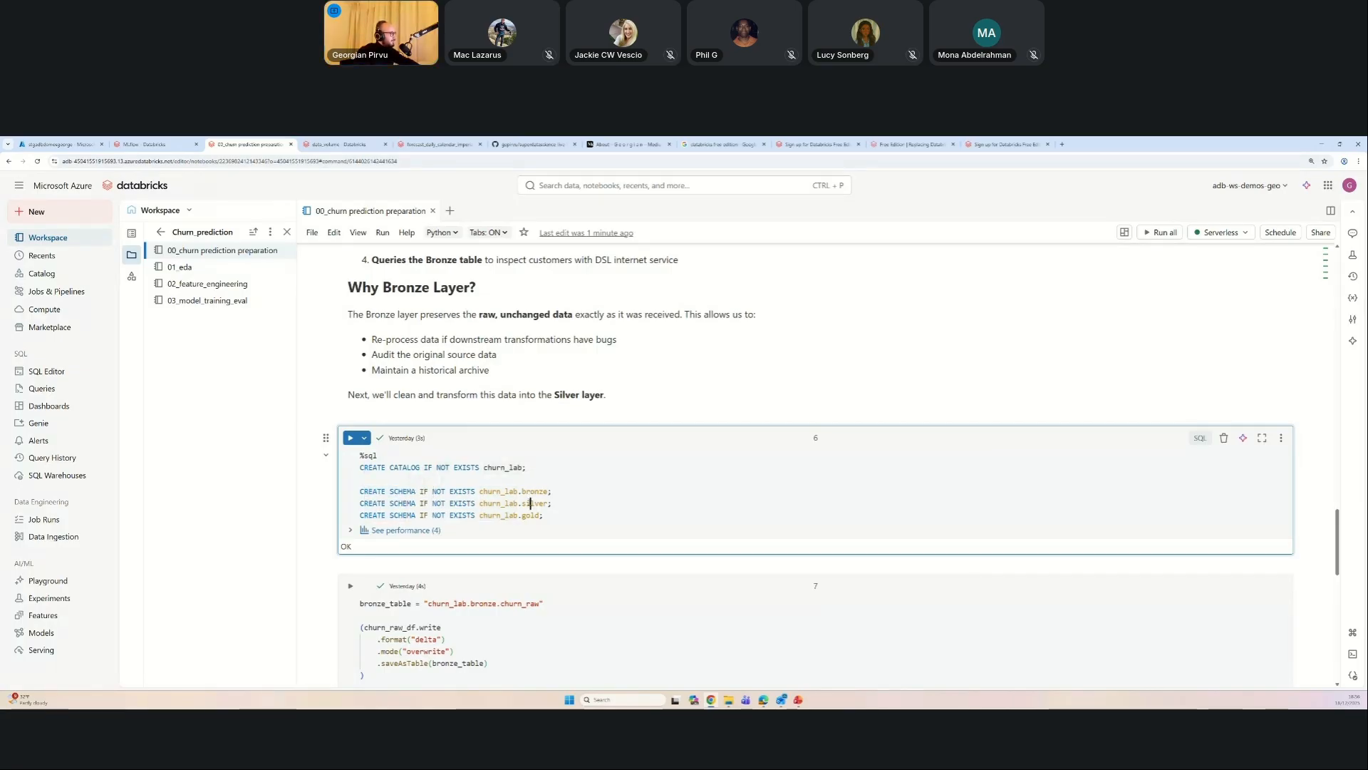
{"action": "left_click", "coordinate": [572, 489]}
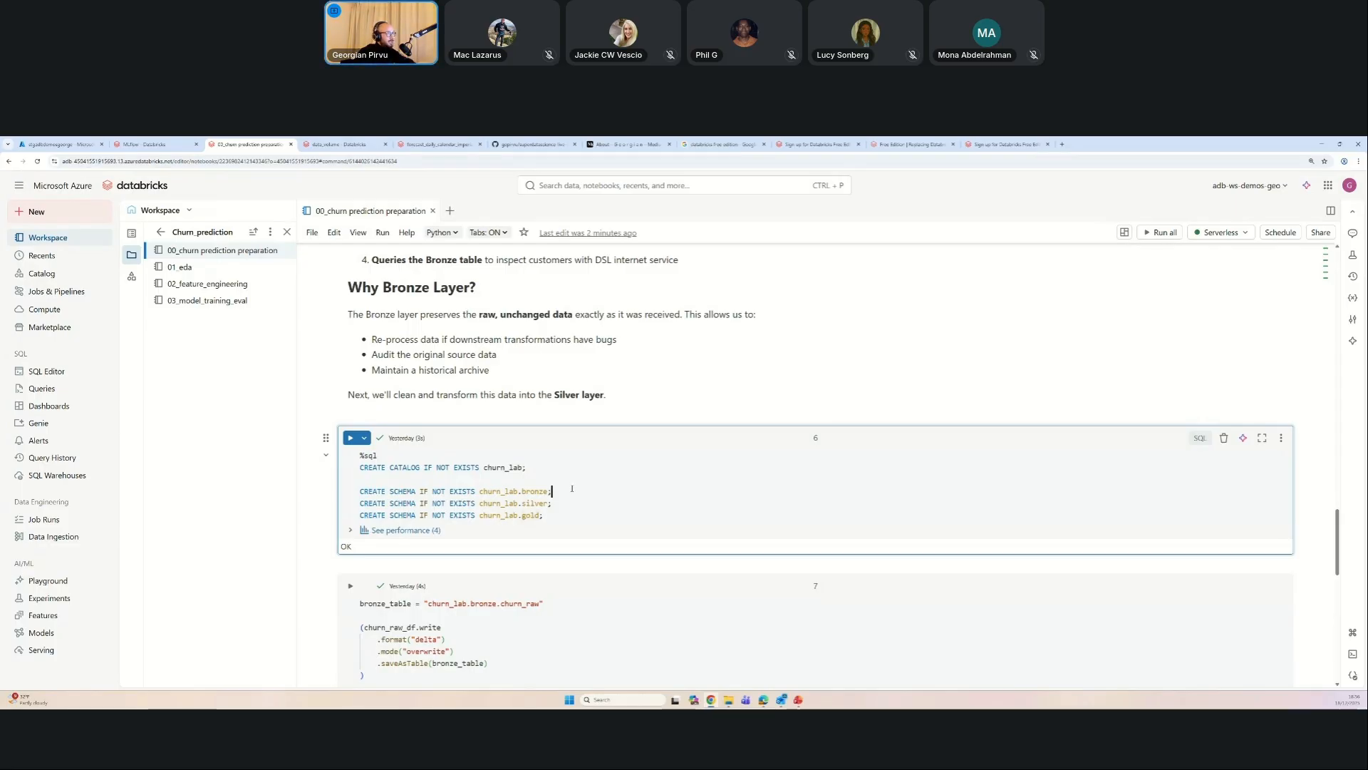
Step: Search the web for "medallion architecture databricks" in a new browser tab and view the Databricks glossary page's Bronze, Silver and Gold diagram
{"action": "key", "text": "ctrl+t"}
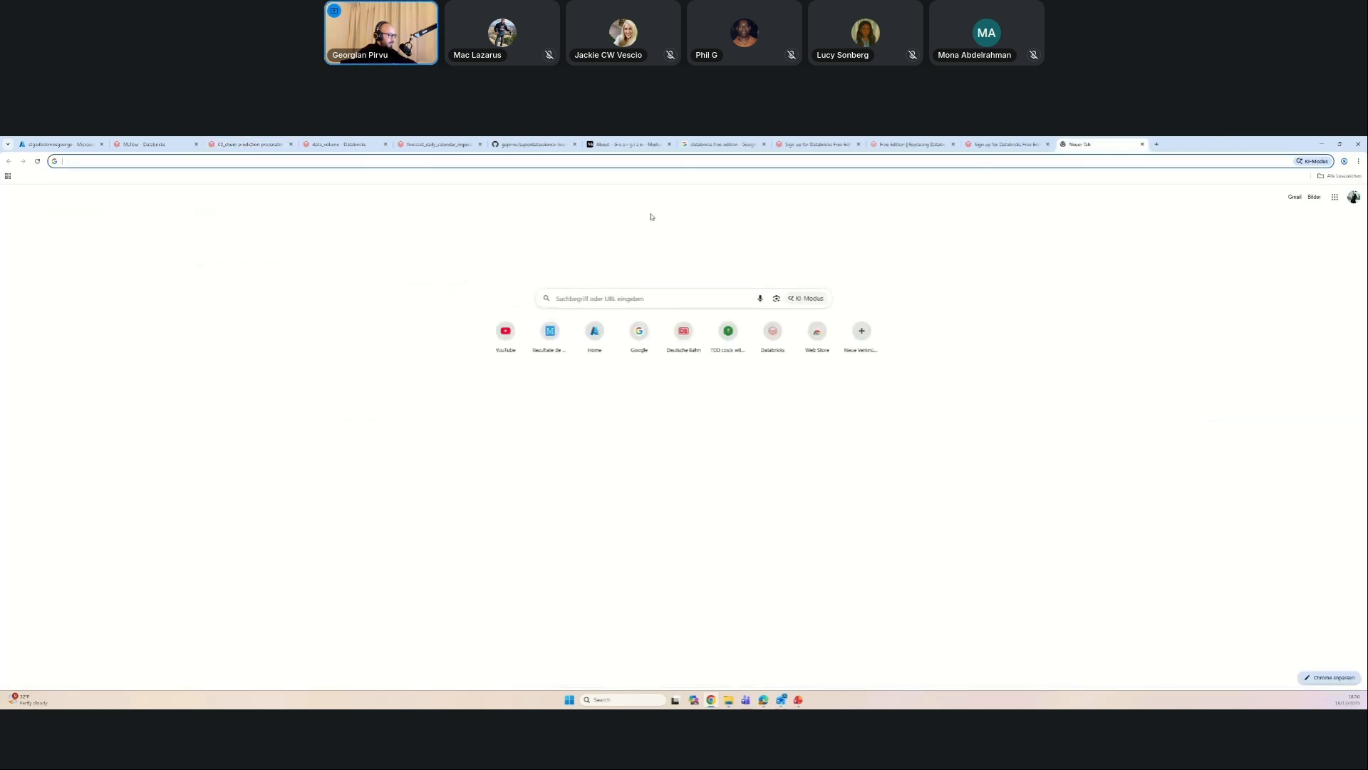
{"action": "type", "text": "medallion"}
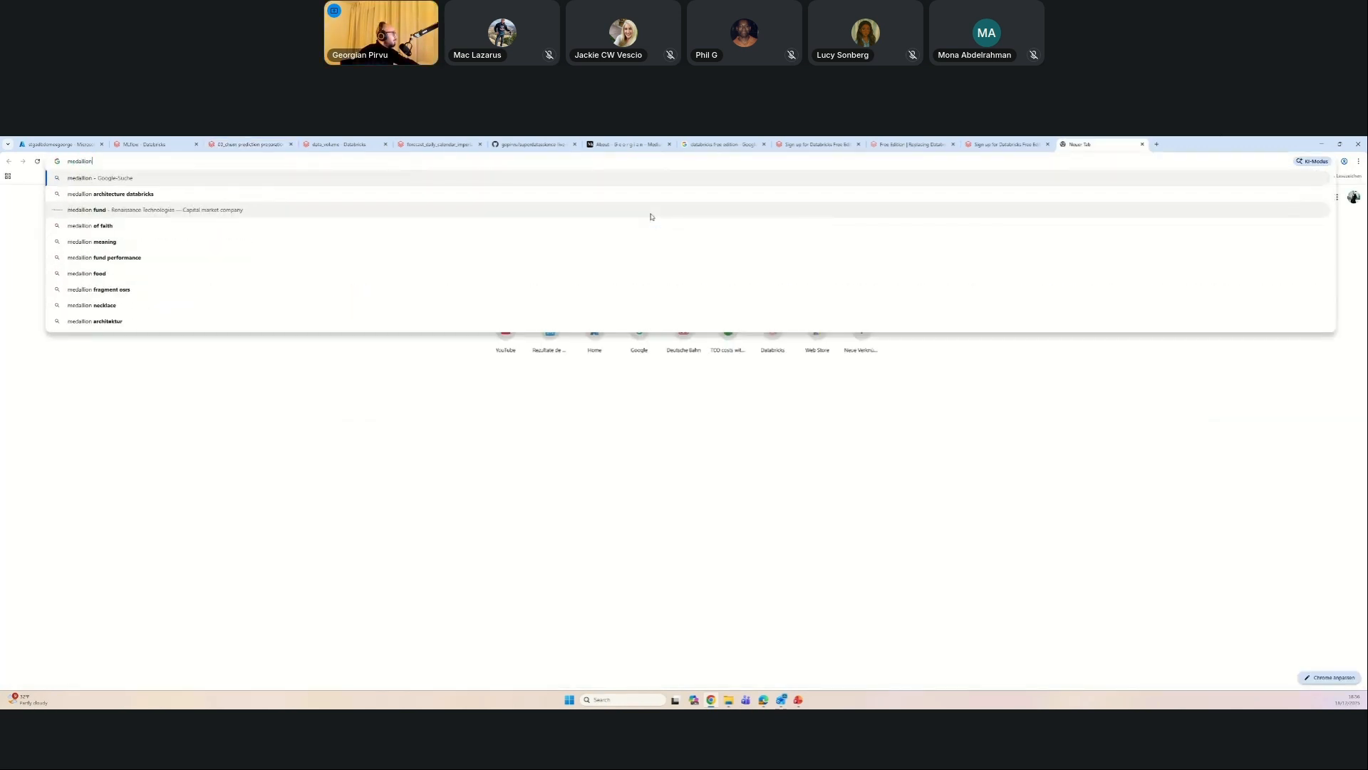
{"action": "left_click", "coordinate": [80, 197]}
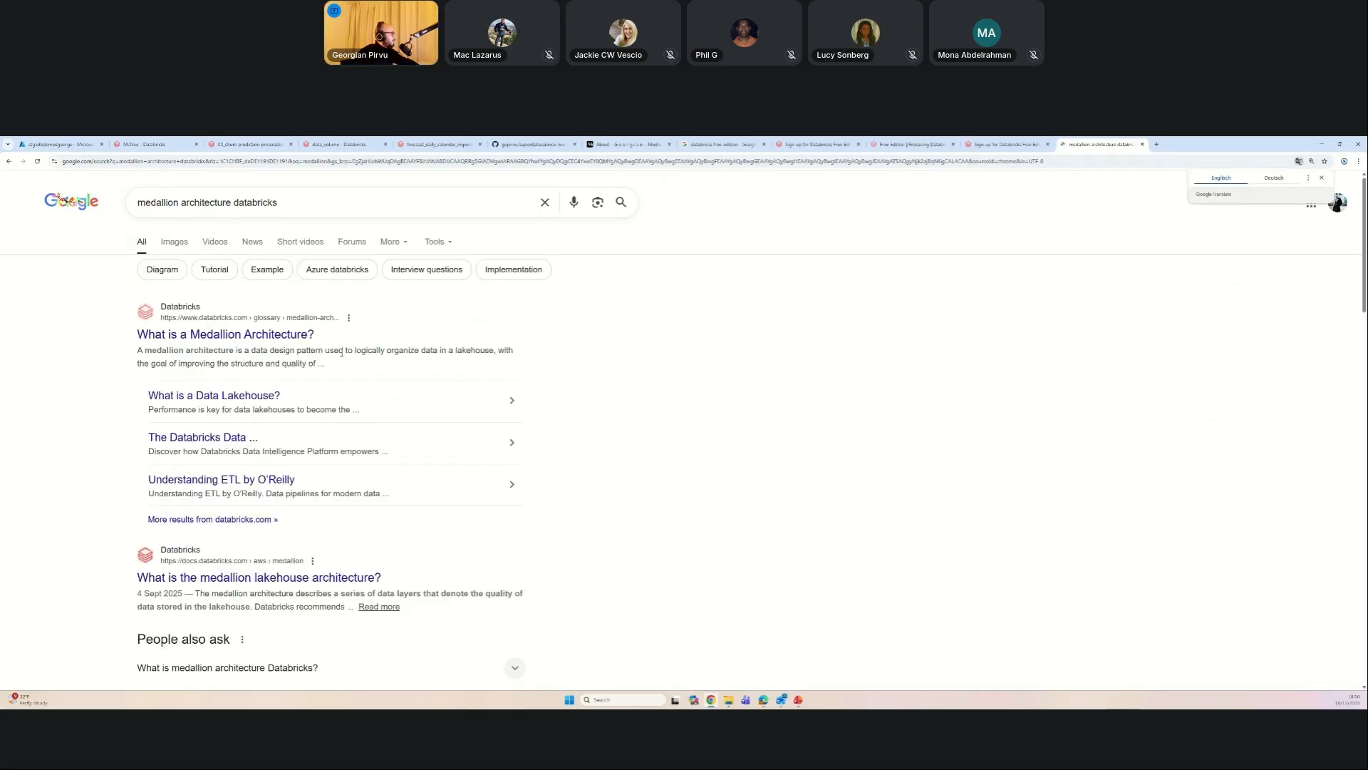
{"action": "left_click", "coordinate": [292, 339]}
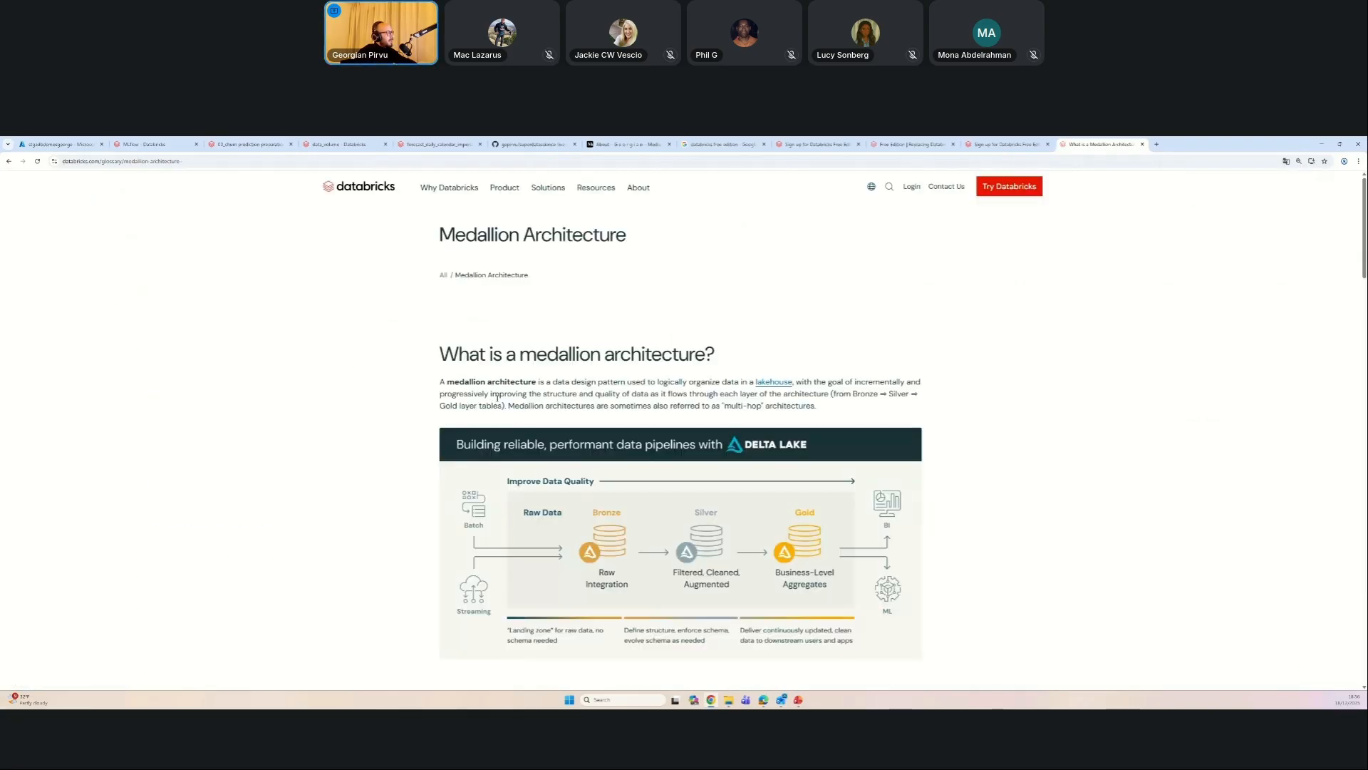
{"action": "scroll", "coordinate": [497, 397], "scroll_direction": "down", "scroll_amount": 2}
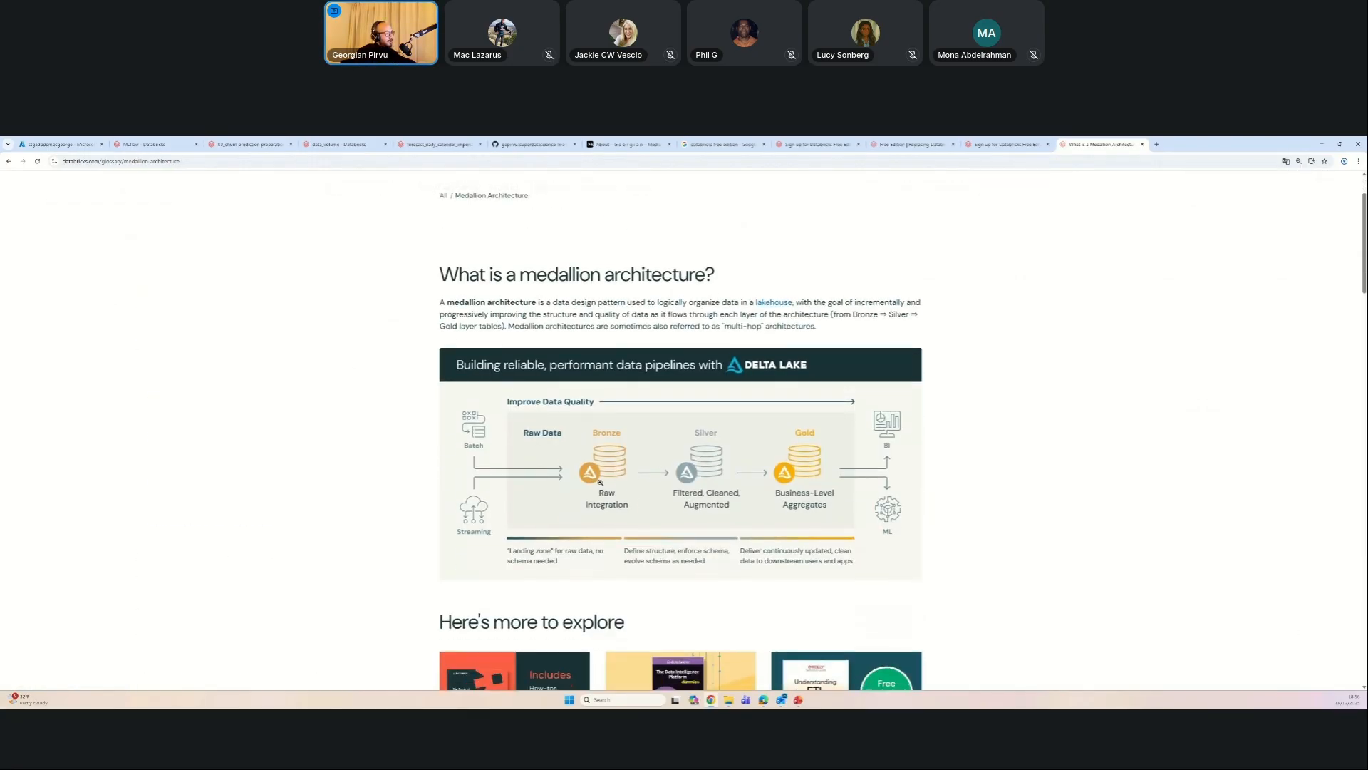
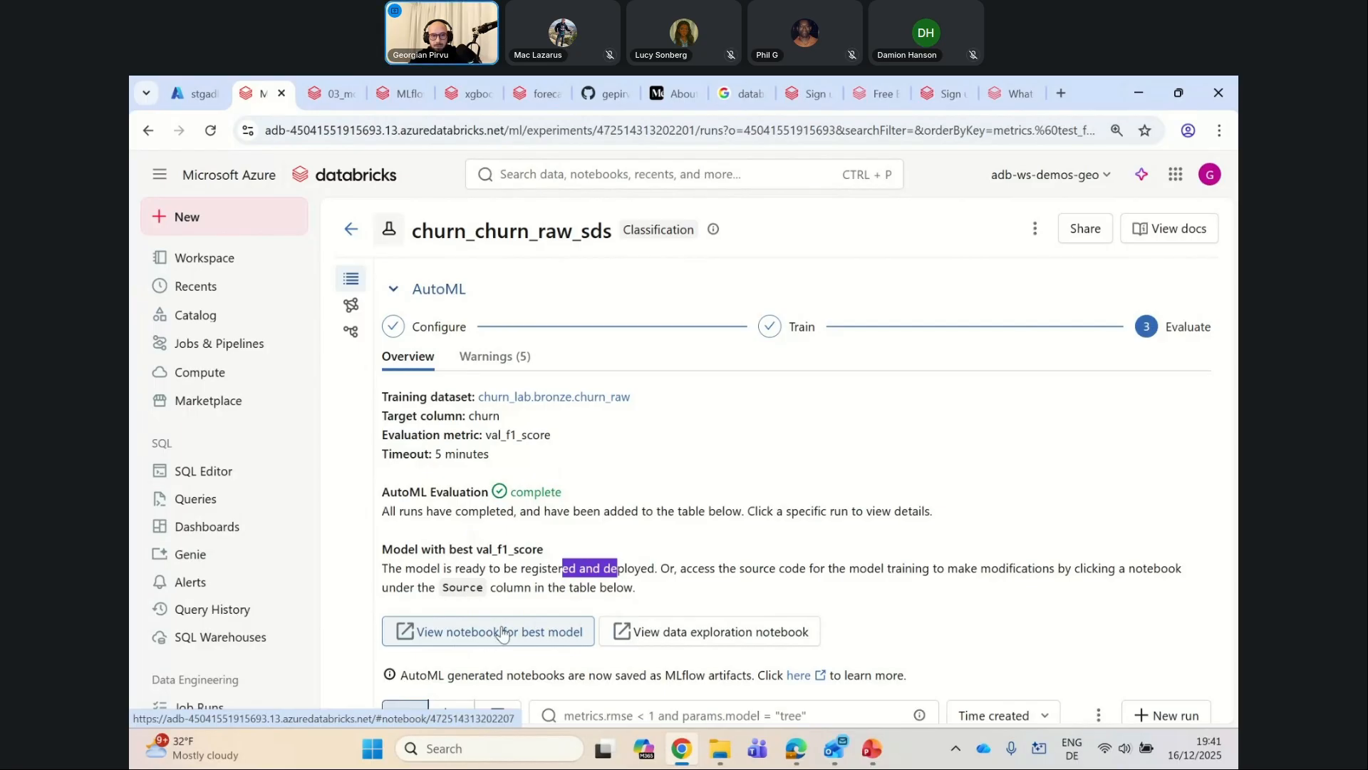
Step: Check the AutoML best-model metric, and review the 03_model_training_eval notebook from the confusion matrix back to the model registration cell and its output
{"action": "left_click_drag", "start_coordinate": [489, 549], "coordinate": [556, 556]}
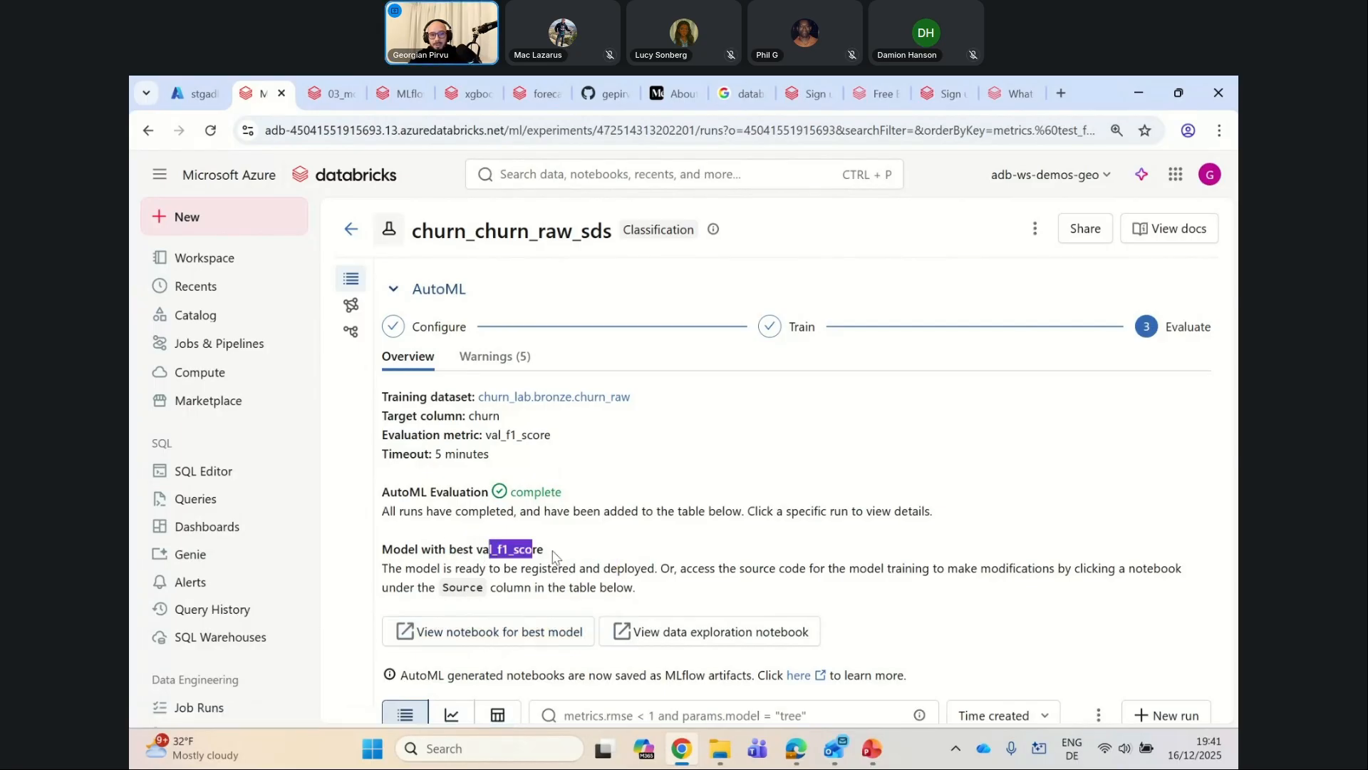
{"action": "left_click", "coordinate": [332, 93]}
{"action": "scroll", "coordinate": [716, 592], "scroll_direction": "up", "scroll_amount": 15}
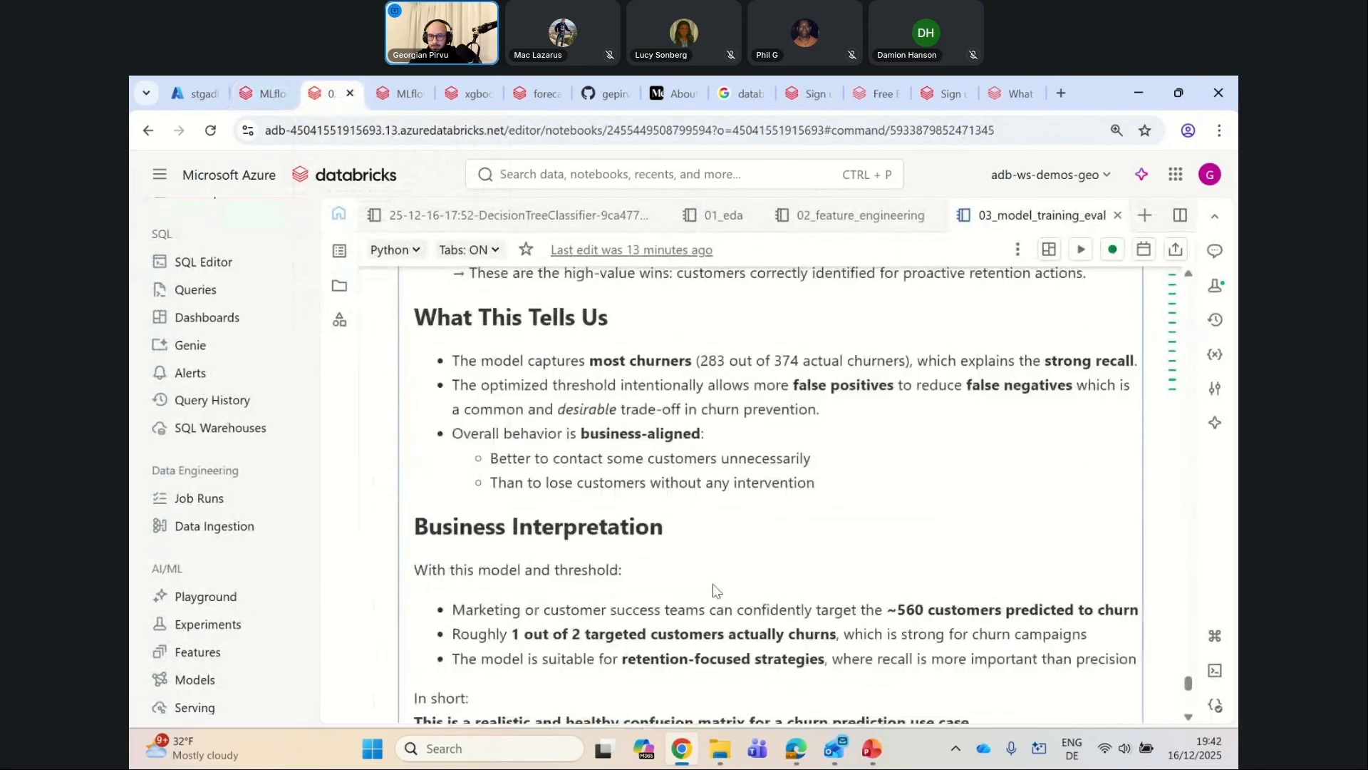
{"action": "scroll", "coordinate": [703, 578], "scroll_direction": "up", "scroll_amount": 15}
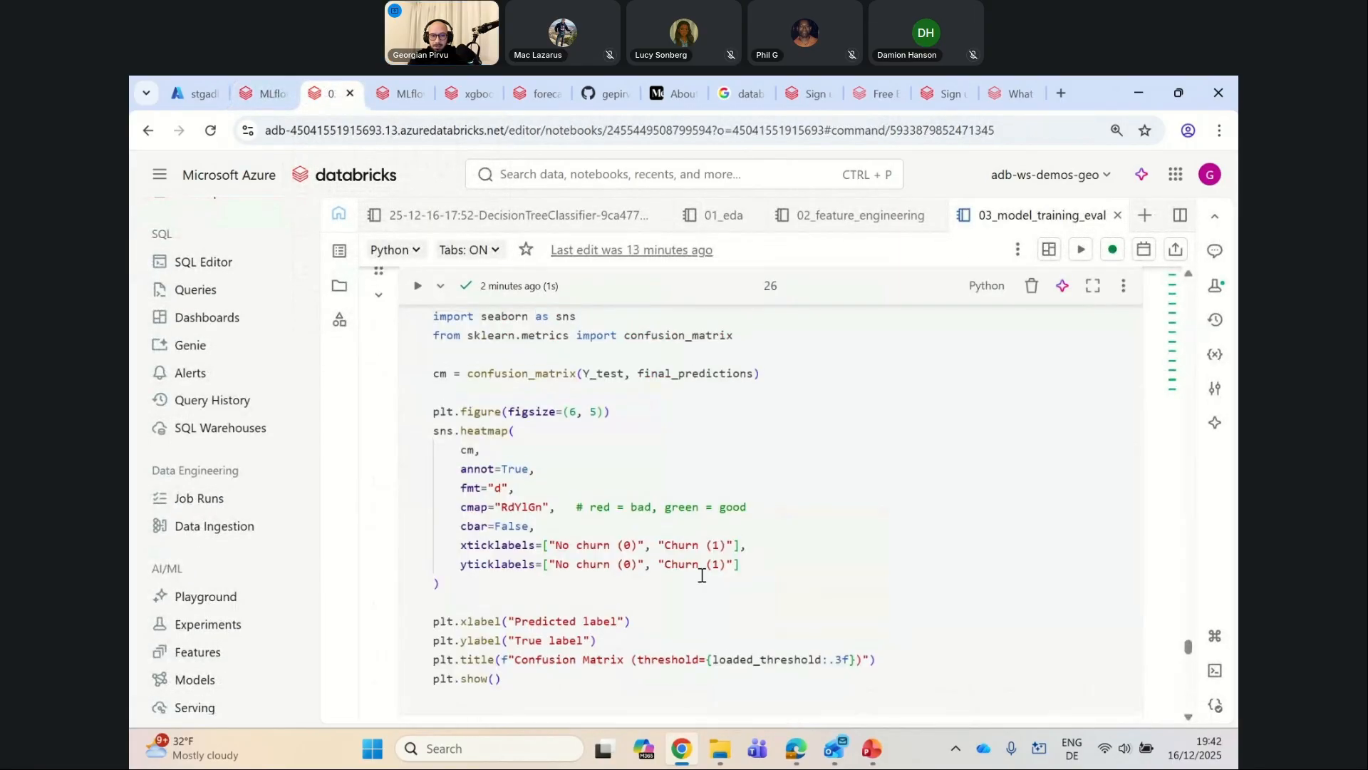
{"action": "scroll", "coordinate": [427, 358], "scroll_direction": "up", "scroll_amount": 15}
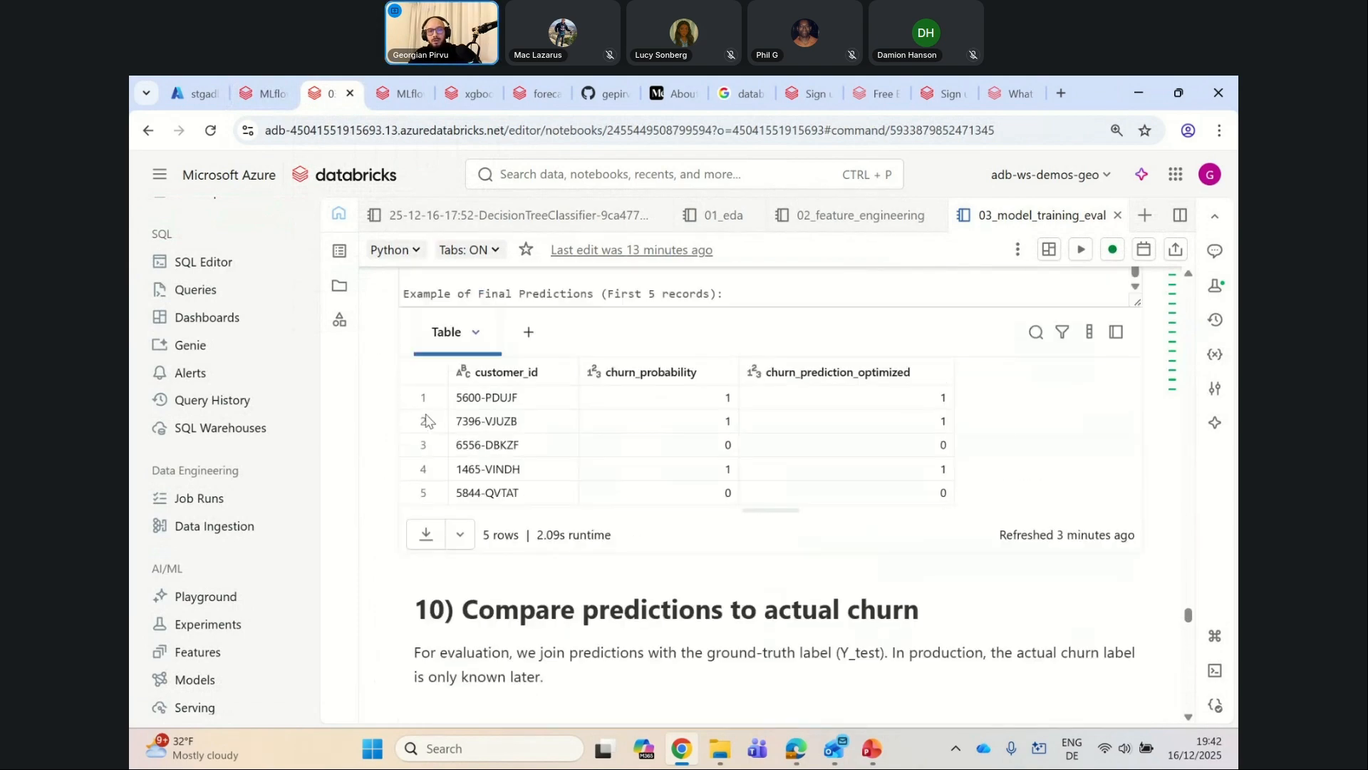
{"action": "scroll", "coordinate": [411, 464], "scroll_direction": "up", "scroll_amount": 10}
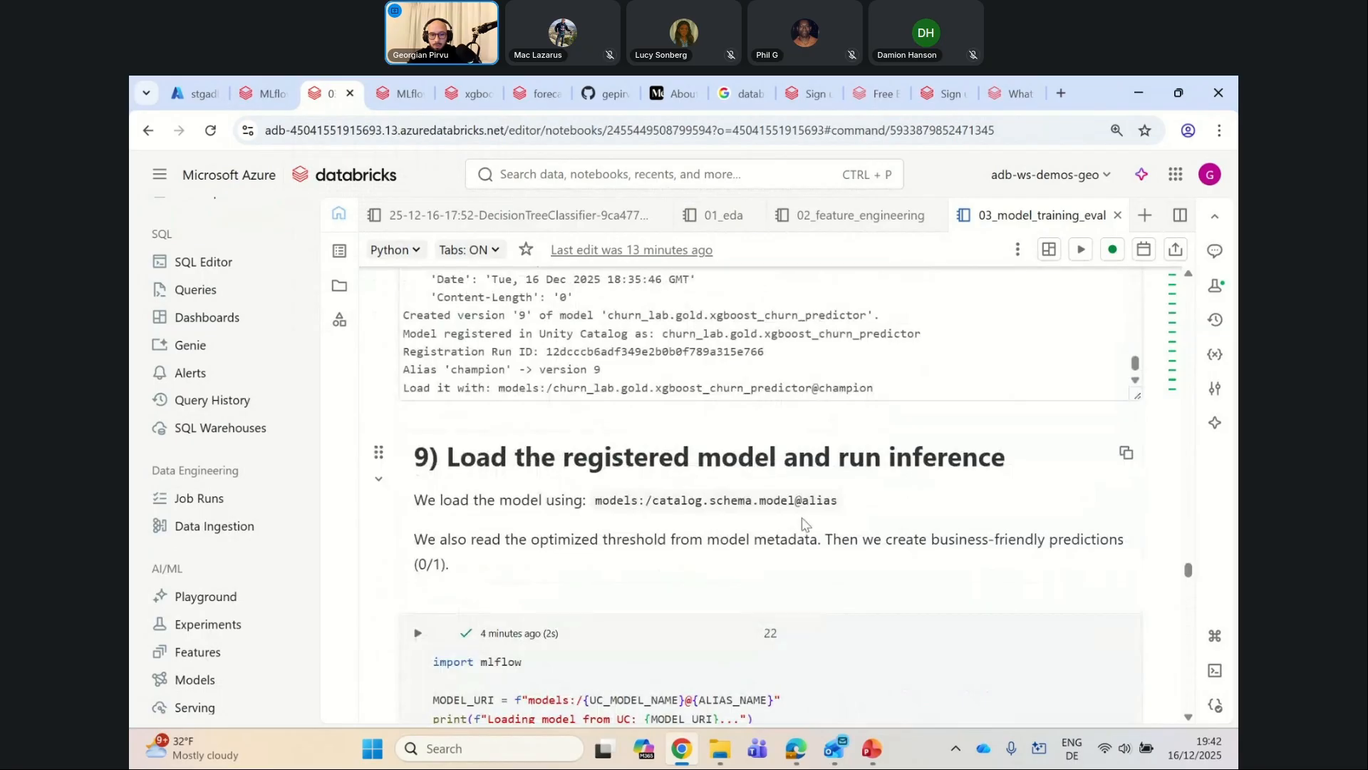
{"action": "scroll", "coordinate": [661, 497], "scroll_direction": "up", "scroll_amount": 15}
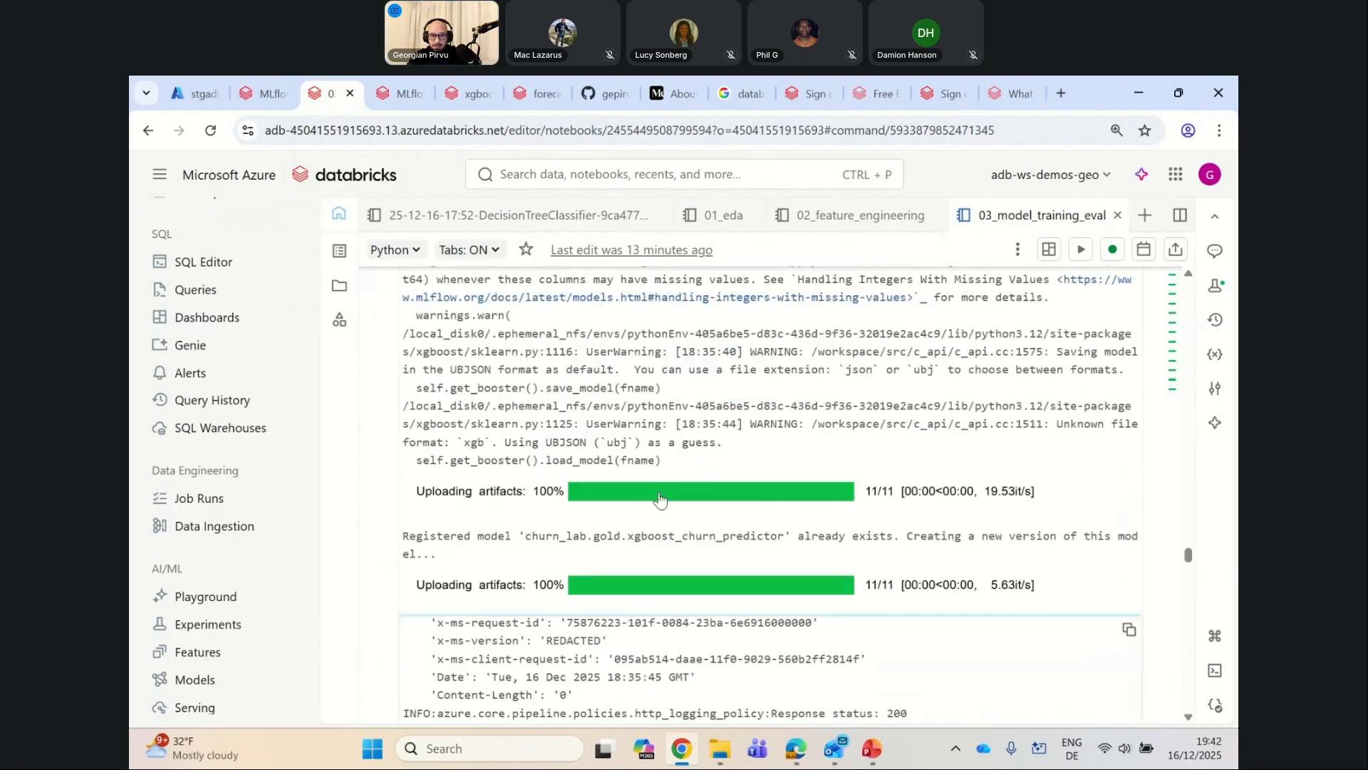
{"action": "scroll", "coordinate": [662, 497], "scroll_direction": "up", "scroll_amount": 10}
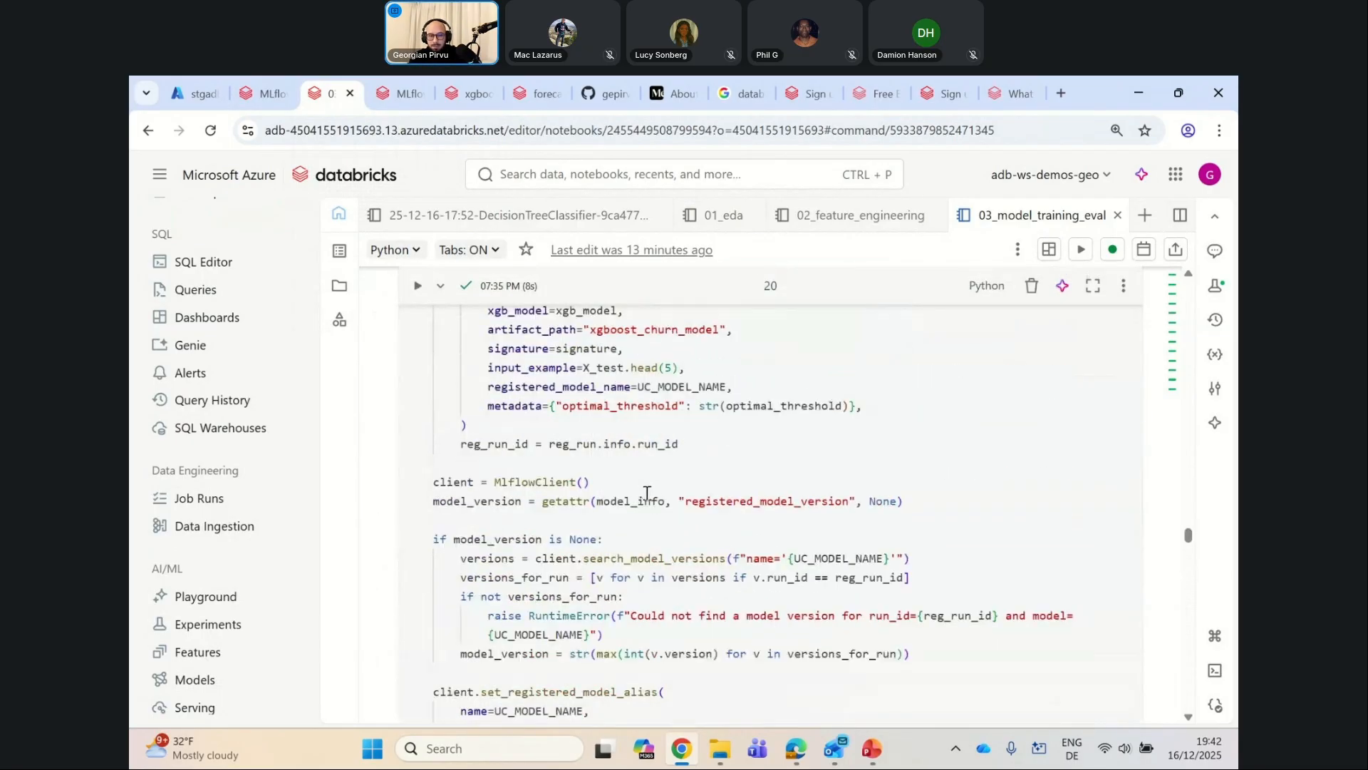
{"action": "scroll", "coordinate": [646, 487], "scroll_direction": "down", "scroll_amount": 5}
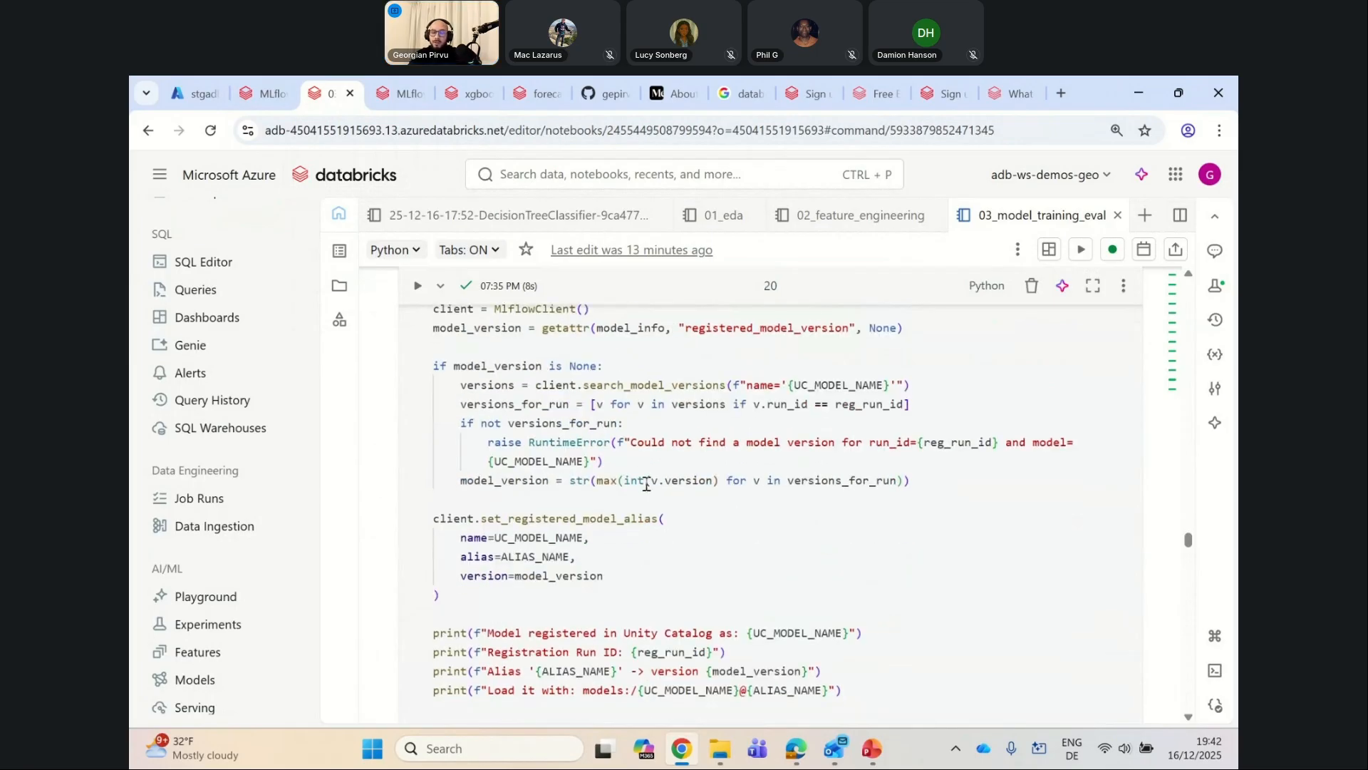
{"action": "mouse_move", "coordinate": [646, 486]}
{"action": "scroll", "coordinate": [647, 486], "scroll_direction": "down", "scroll_amount": 8}
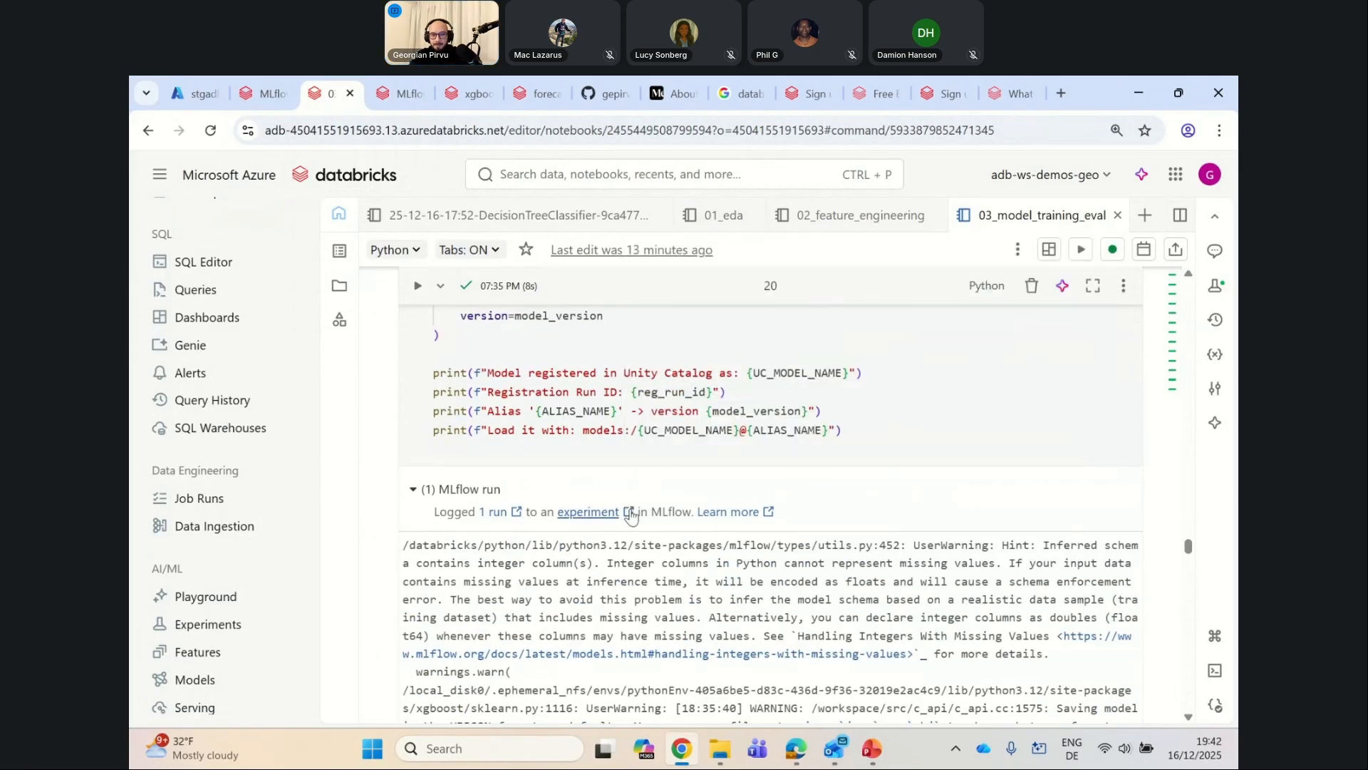
{"action": "scroll", "coordinate": [825, 492], "scroll_direction": "down", "scroll_amount": 5}
Step: Review the notebook's Done summary, confusion matrix interpretation and heatmap, and return to the introduction listing the workflow
{"action": "left_click_drag", "start_coordinate": [1188, 563], "coordinate": [1189, 718]}
{"action": "scroll", "coordinate": [993, 611], "scroll_direction": "up", "scroll_amount": 4}
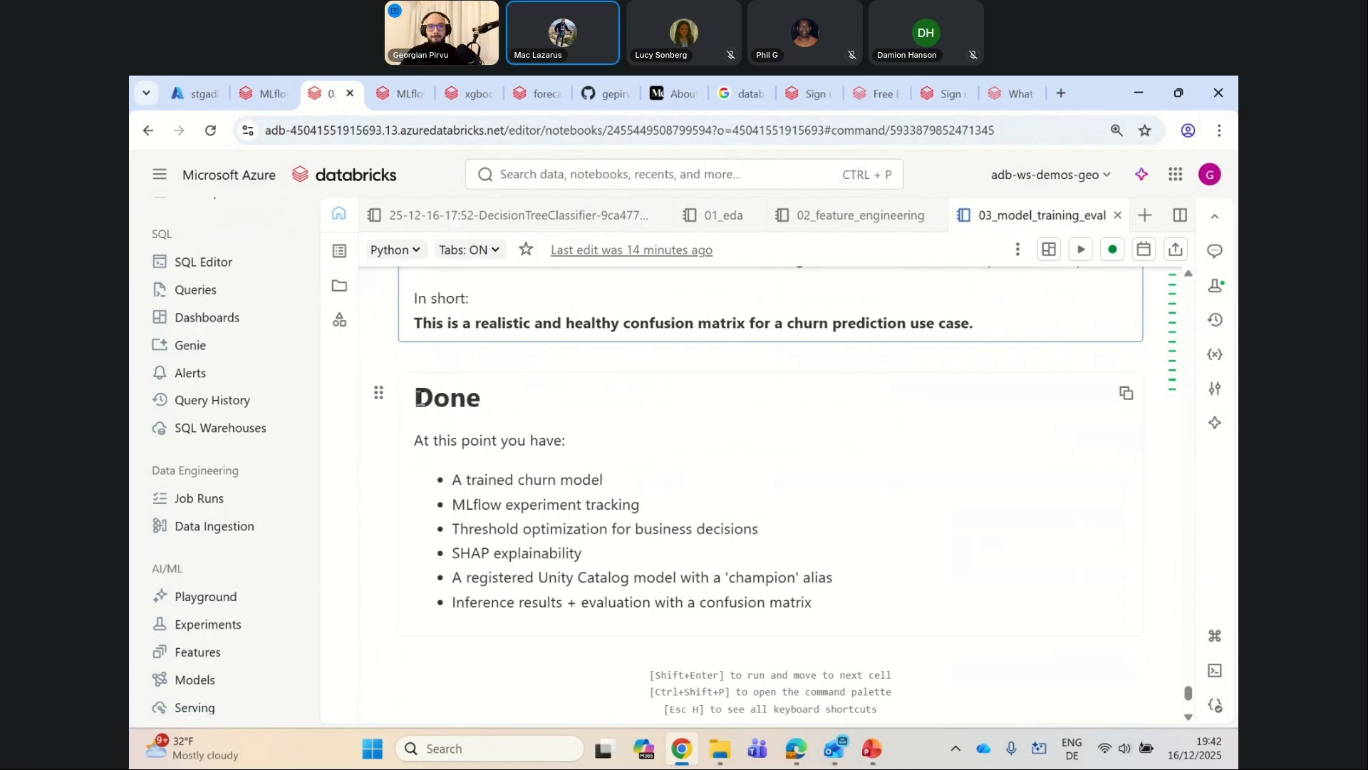
{"action": "scroll", "coordinate": [580, 385], "scroll_direction": "up", "scroll_amount": 12}
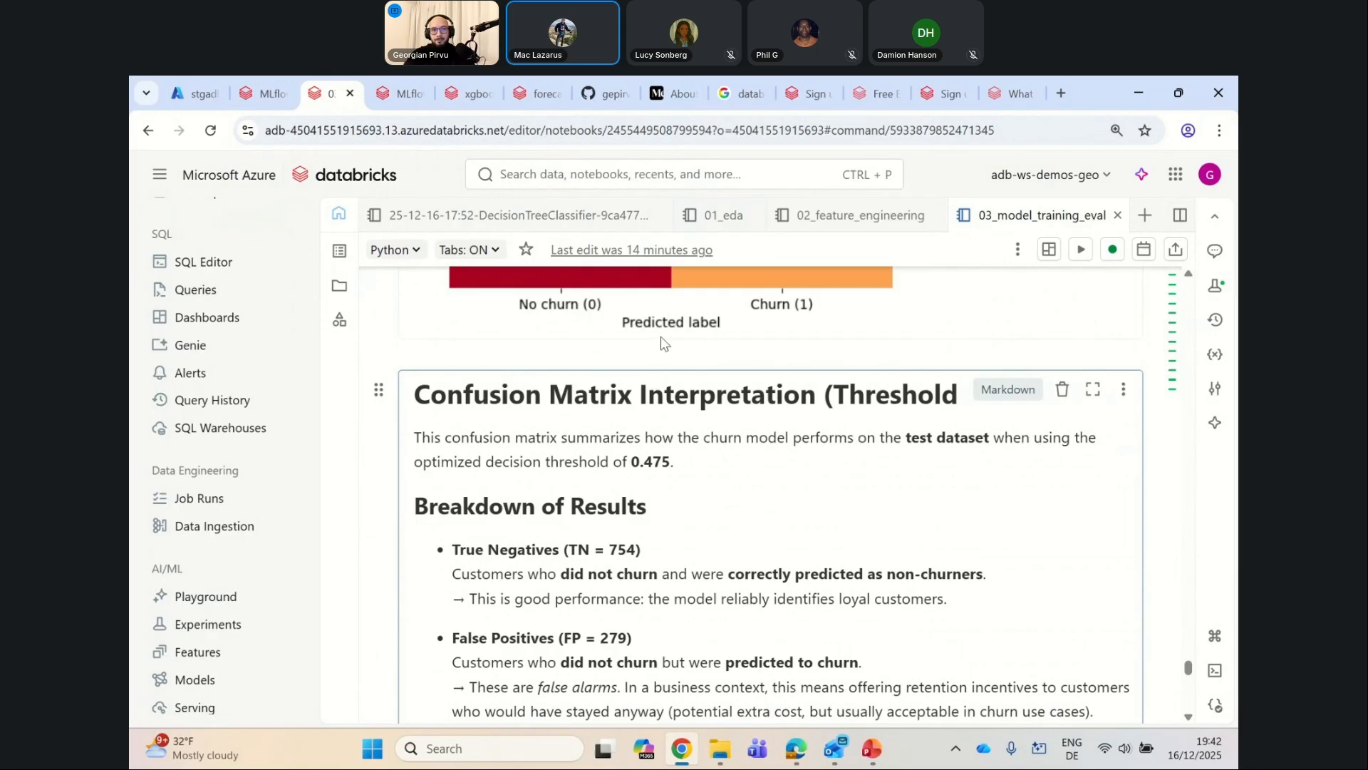
{"action": "scroll", "coordinate": [673, 497], "scroll_direction": "up", "scroll_amount": 3}
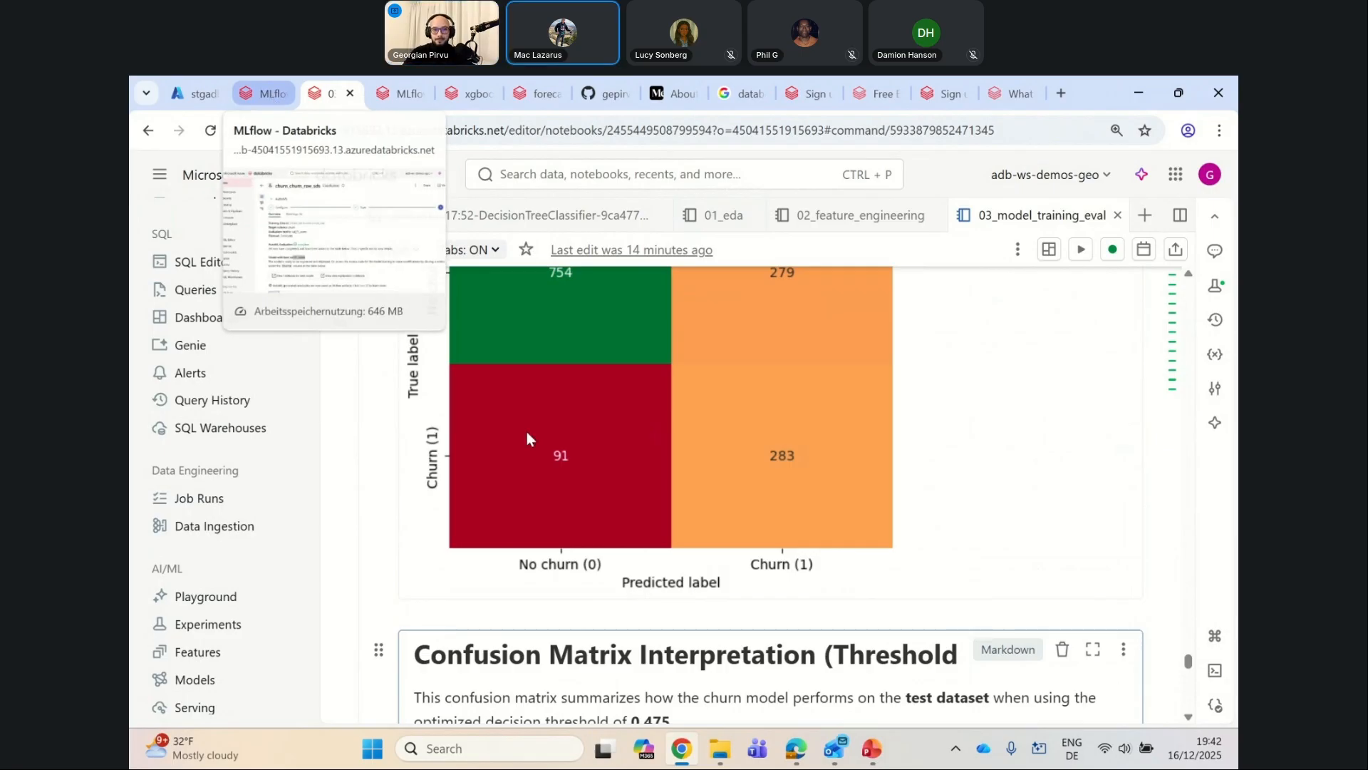
{"action": "scroll", "coordinate": [751, 529], "scroll_direction": "up", "scroll_amount": 5}
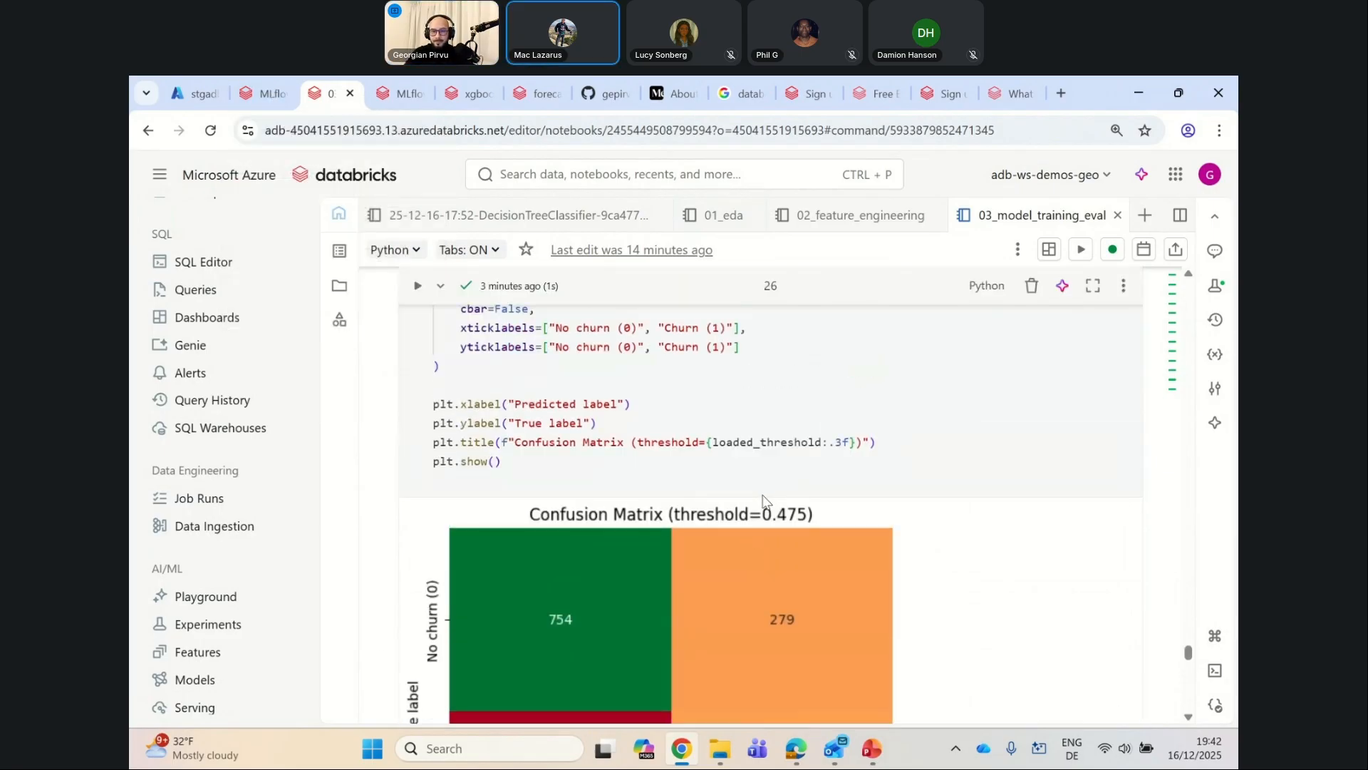
{"action": "left_click_drag", "start_coordinate": [1188, 653], "coordinate": [1170, 243]}
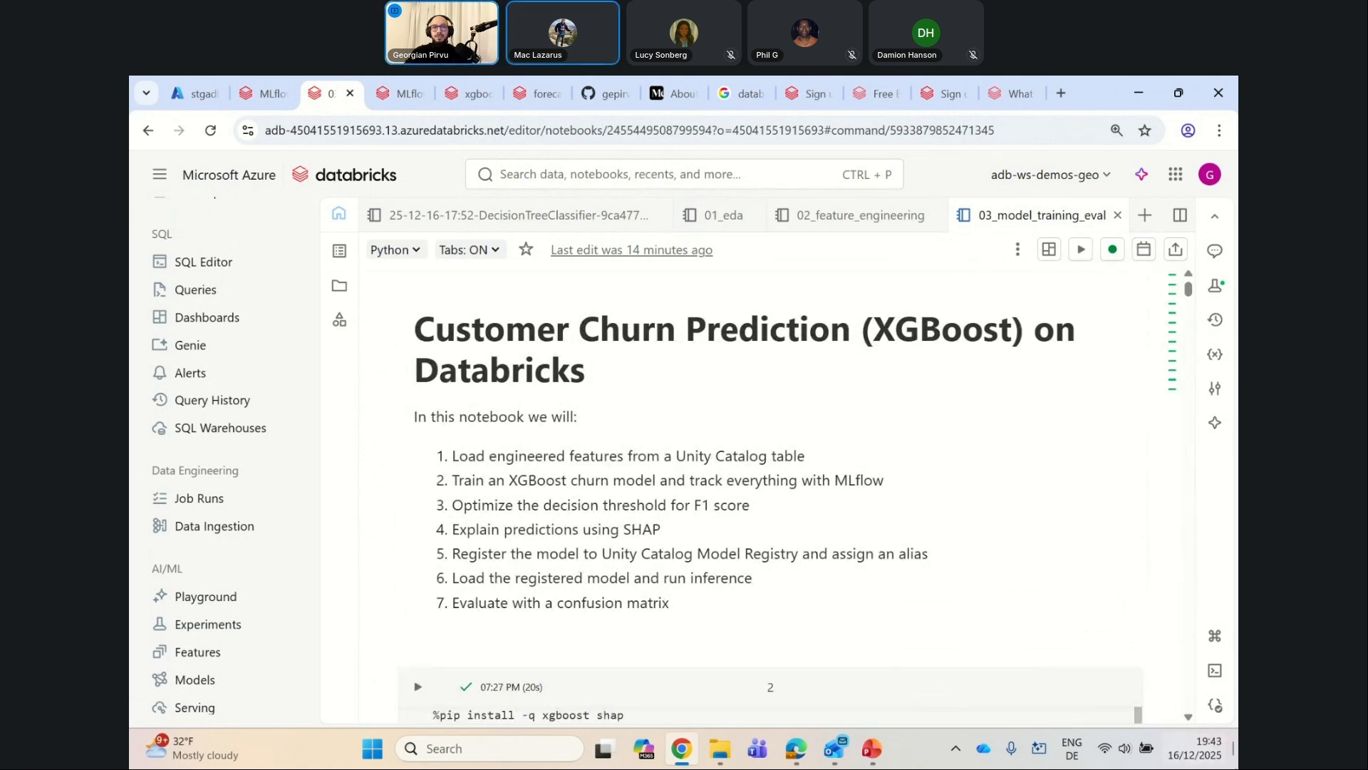
Step: Download Churn_prediction.dbc from the superdatascience-live-lab56 GitHub repository
{"action": "left_click", "coordinate": [595, 95]}
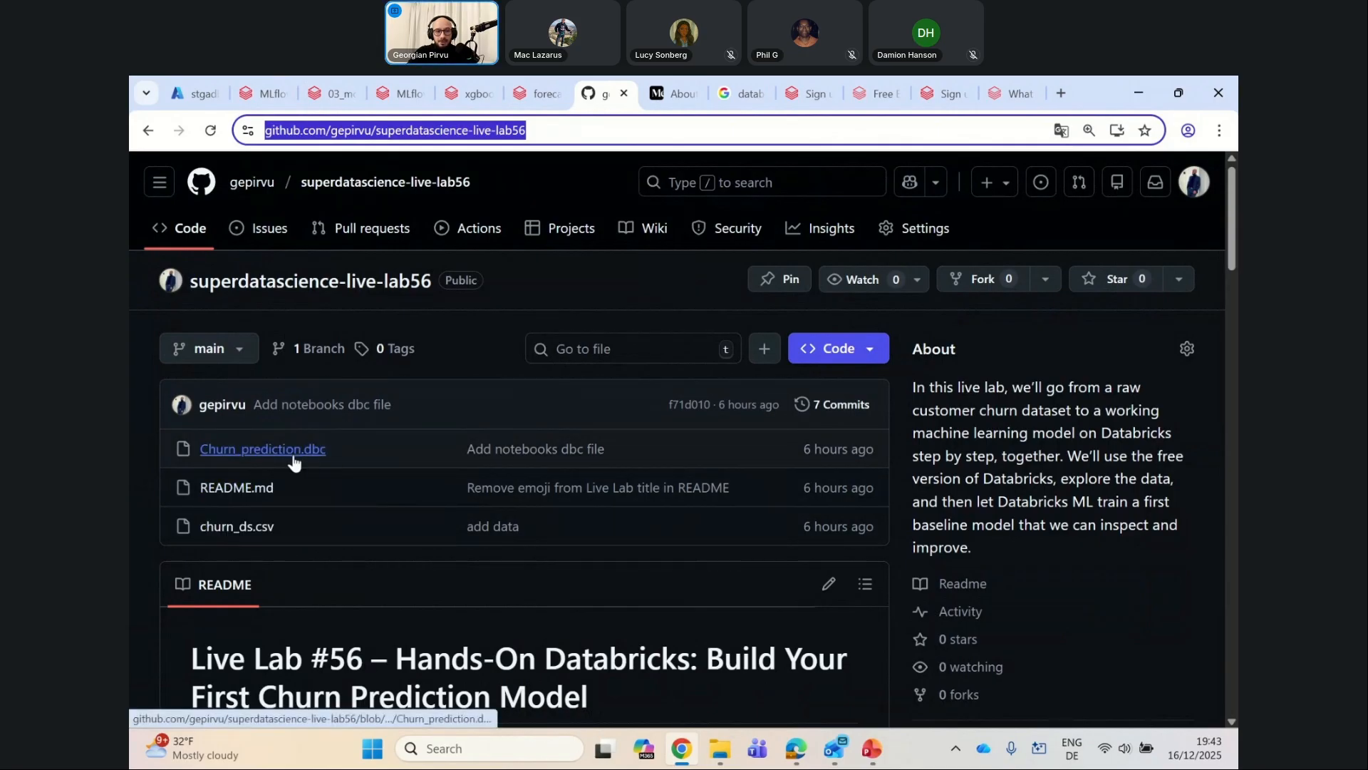
{"action": "left_click", "coordinate": [366, 452]}
{"action": "left_click", "coordinate": [326, 451]}
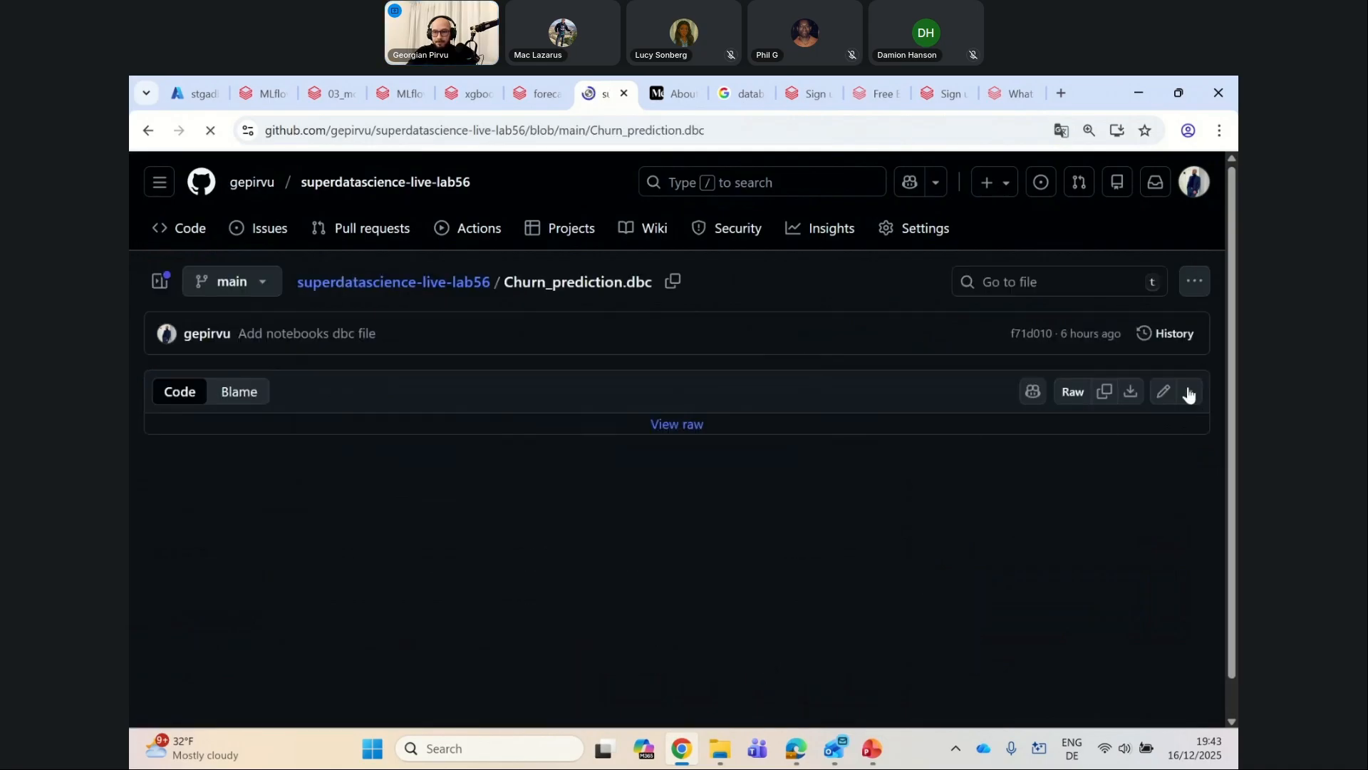
{"action": "left_click", "coordinate": [1199, 285]}
{"action": "left_click", "coordinate": [1069, 357]}
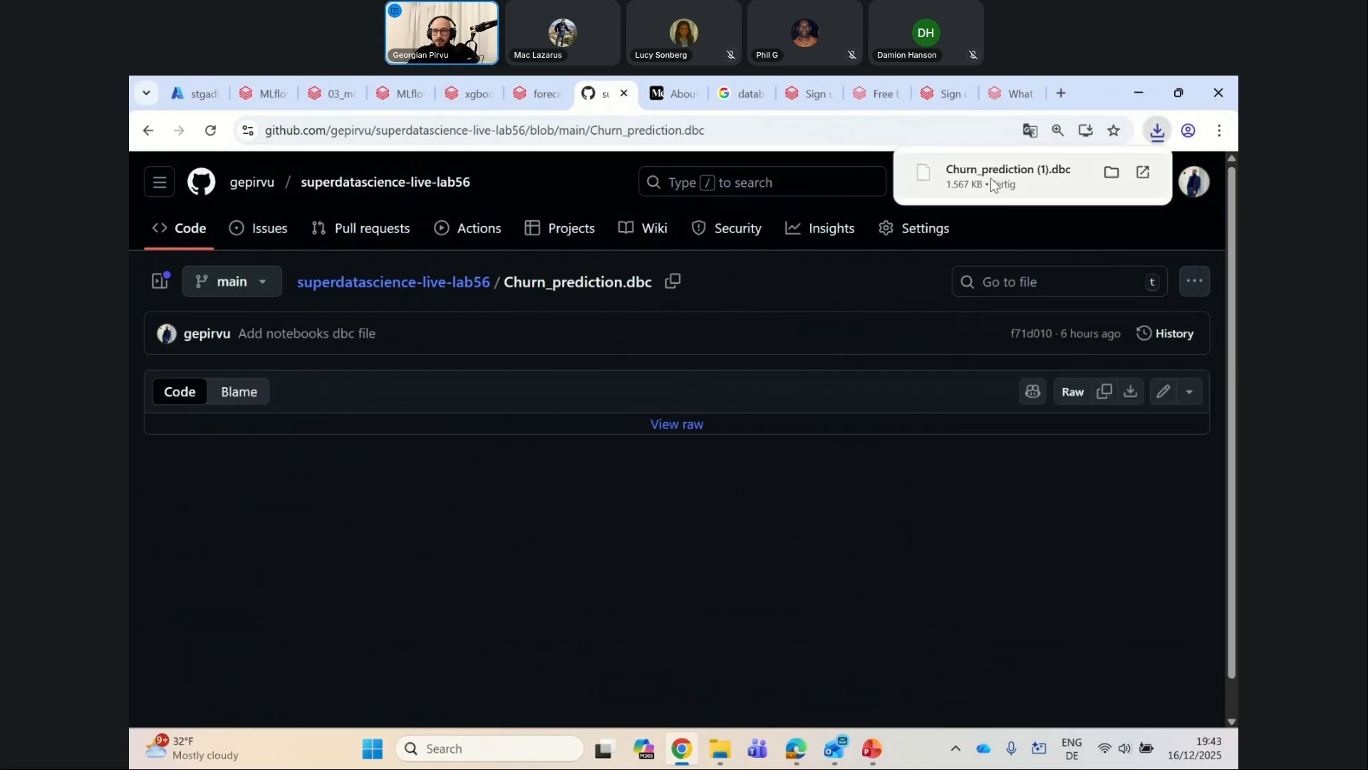
Step: Return to Databricks, open the workspace home folder with a narrower folder tree, and start a file import into it
{"action": "left_click", "coordinate": [265, 93]}
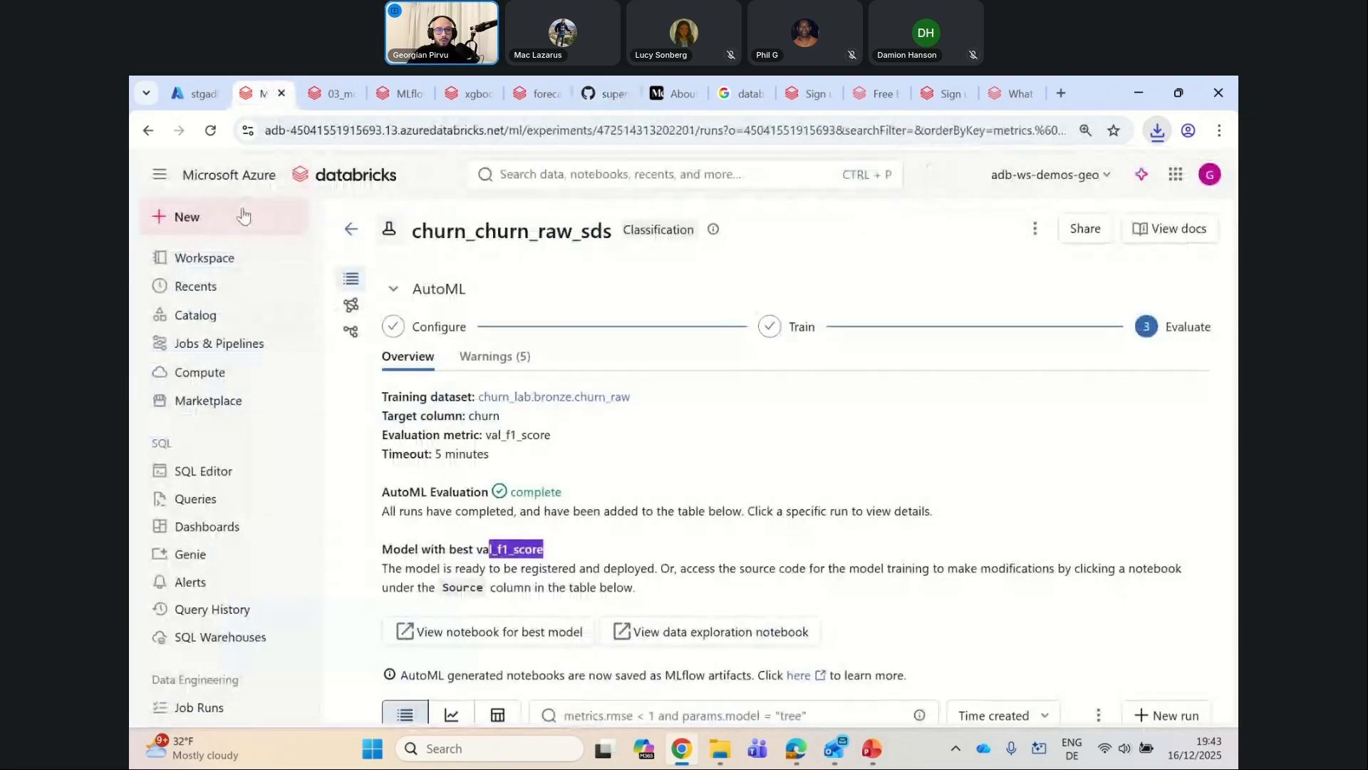
{"action": "left_click", "coordinate": [205, 258]}
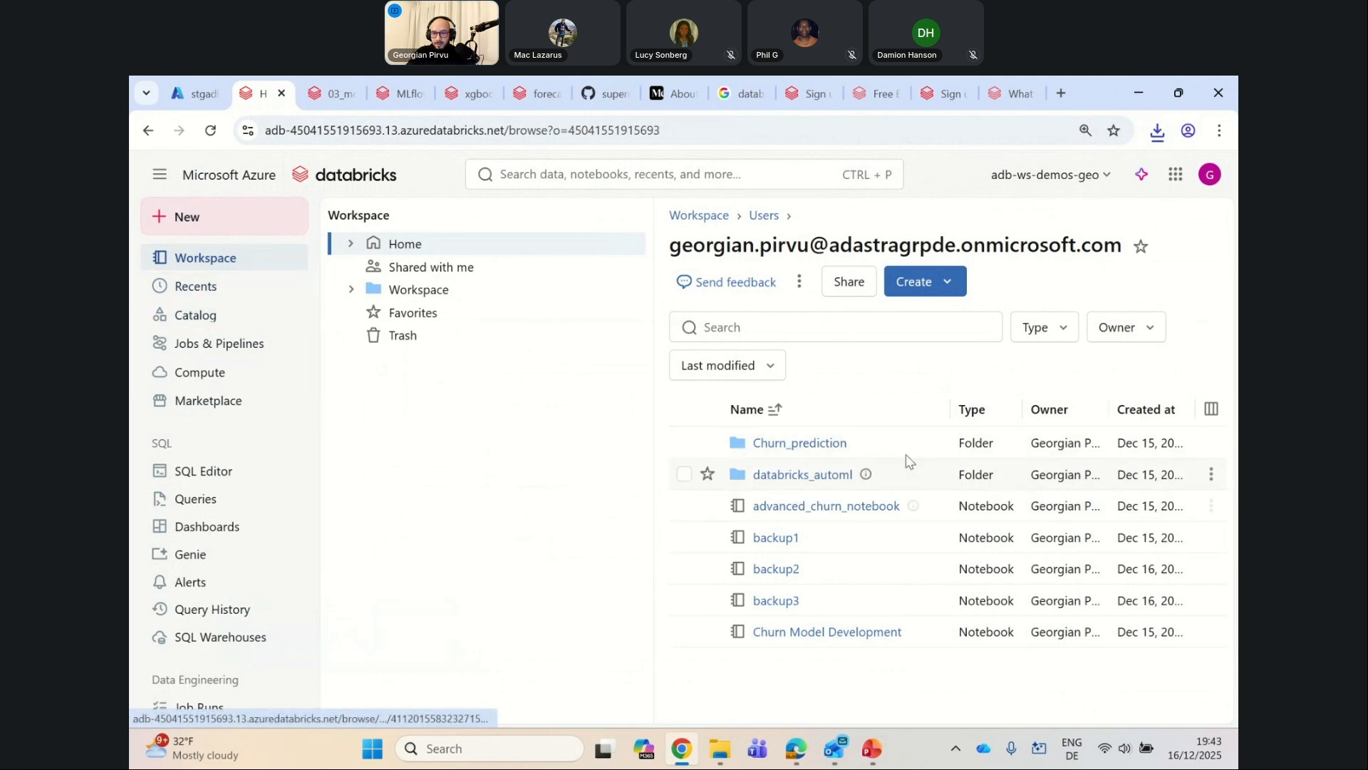
{"action": "left_click_drag", "start_coordinate": [653, 438], "coordinate": [506, 439]}
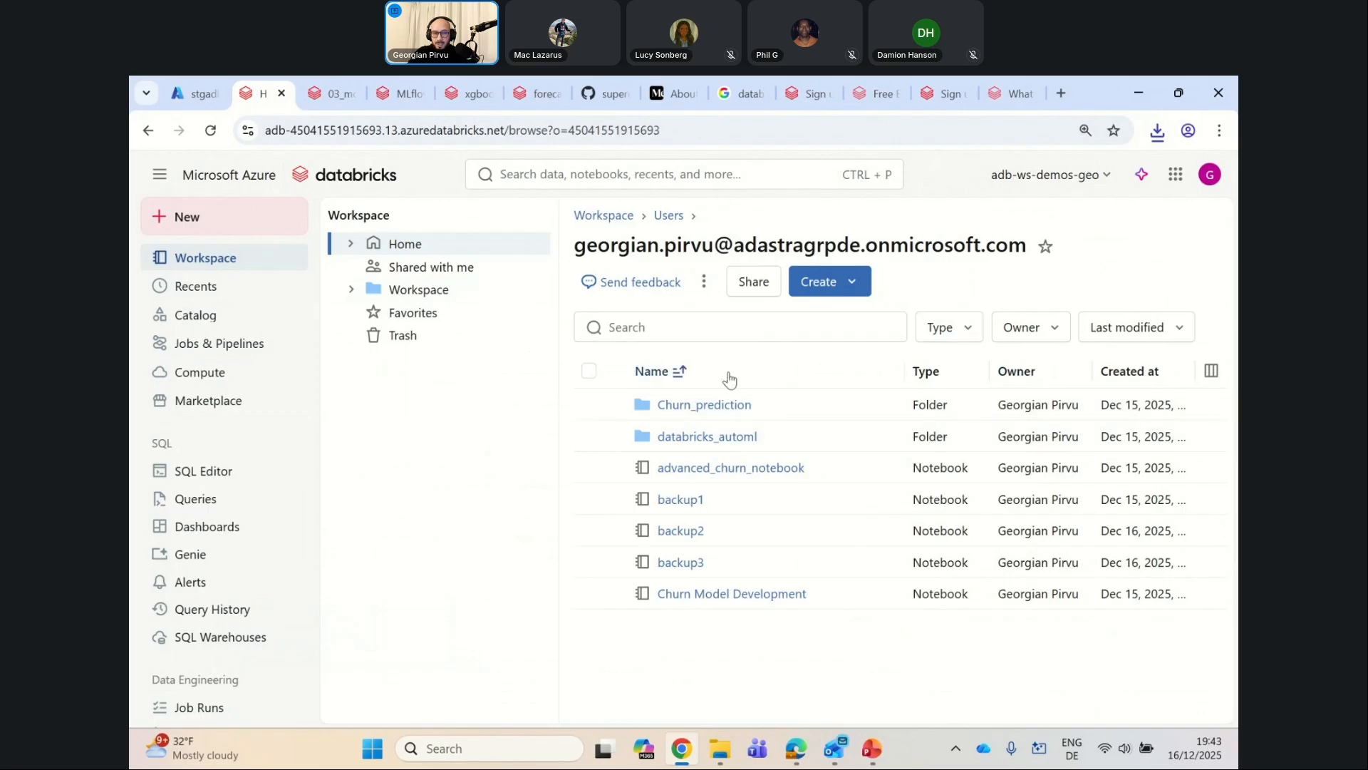
{"action": "left_click", "coordinate": [703, 279]}
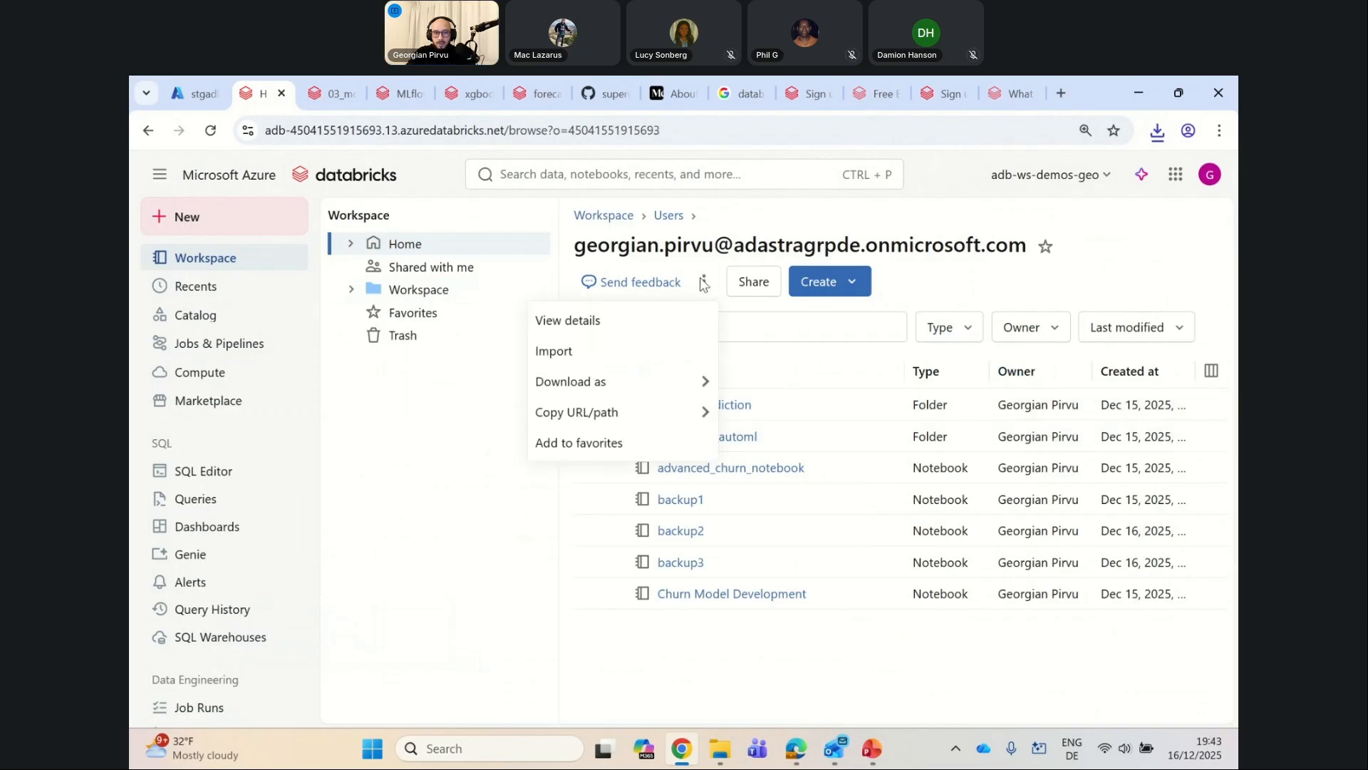
{"action": "left_click", "coordinate": [605, 356]}
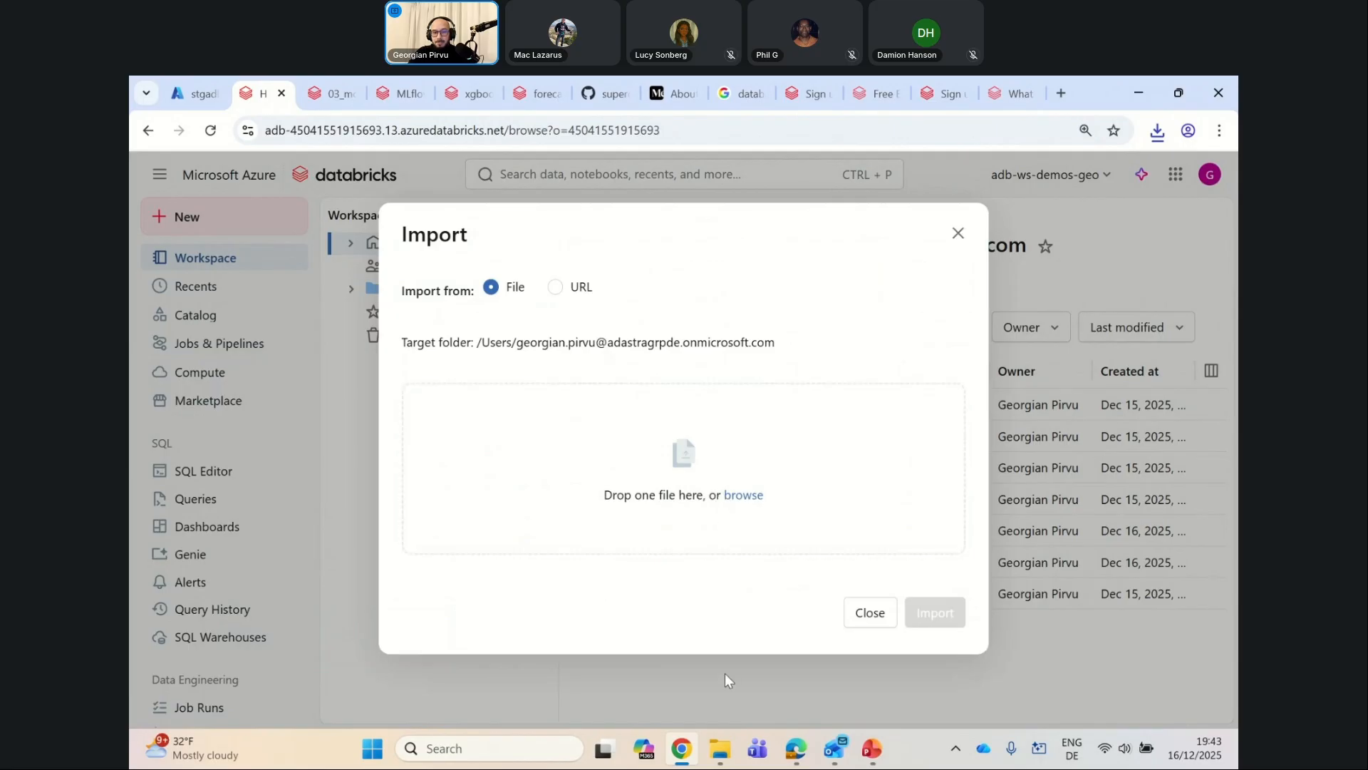
Step: Import Churn_prediction.dbc from the Downloads folder into the home folder, and open the imported Churn_prediction (1) folder
{"action": "left_click", "coordinate": [712, 455]}
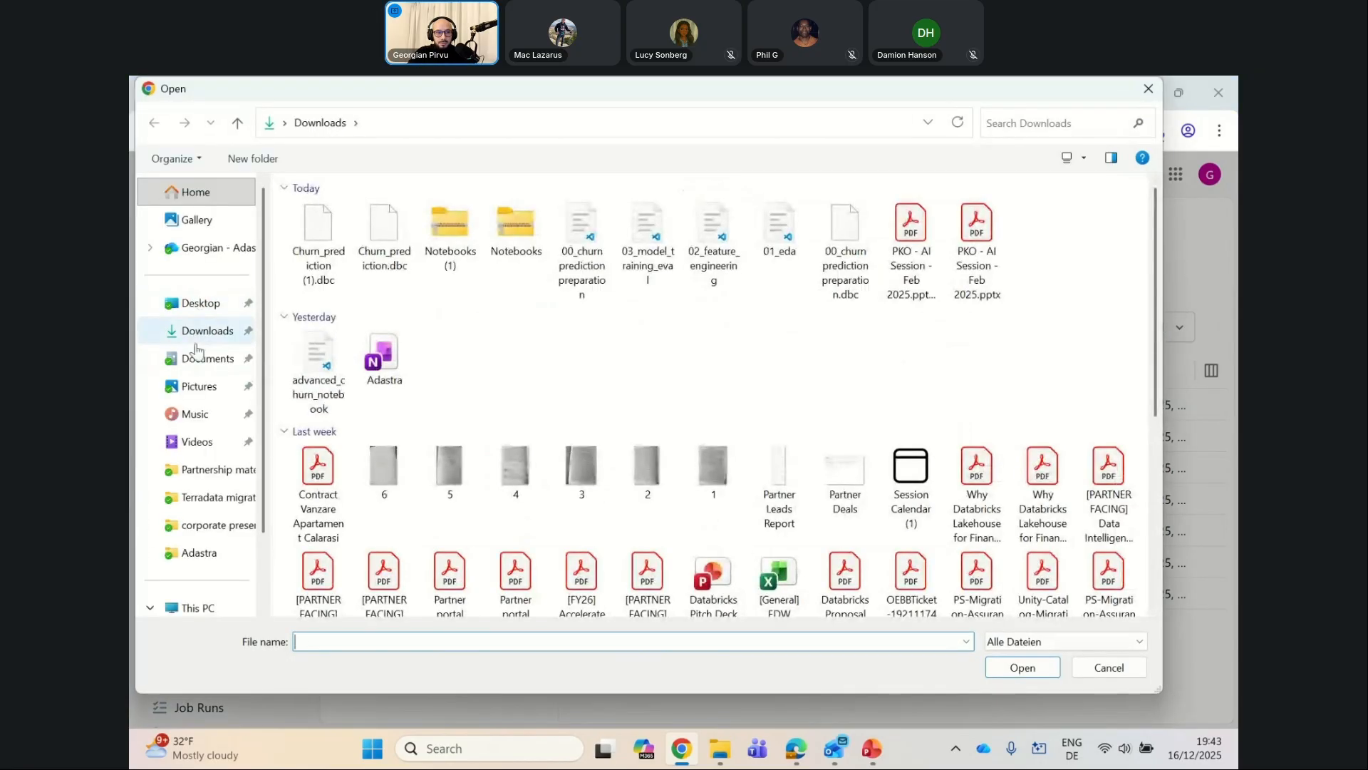
{"action": "left_click", "coordinate": [195, 344]}
{"action": "left_click", "coordinate": [385, 231]}
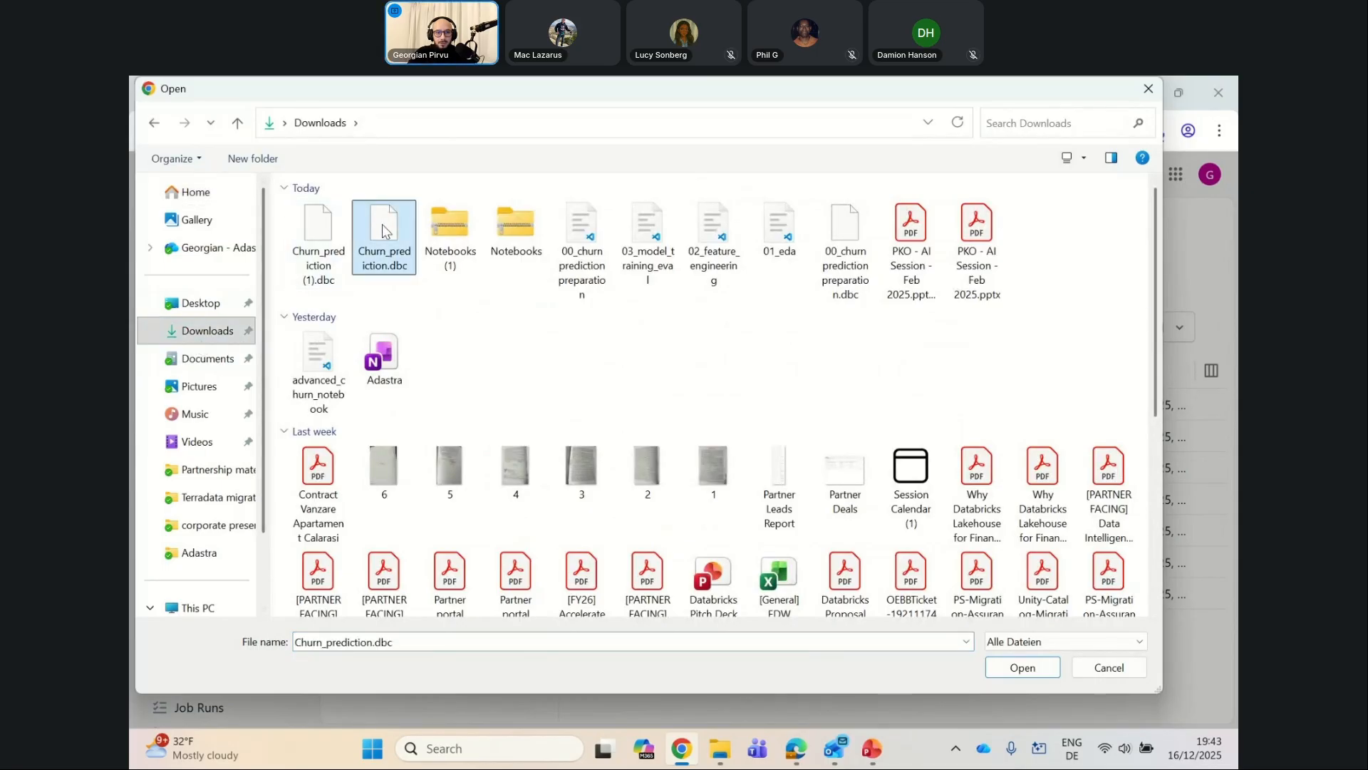
{"action": "double_click", "coordinate": [385, 231]}
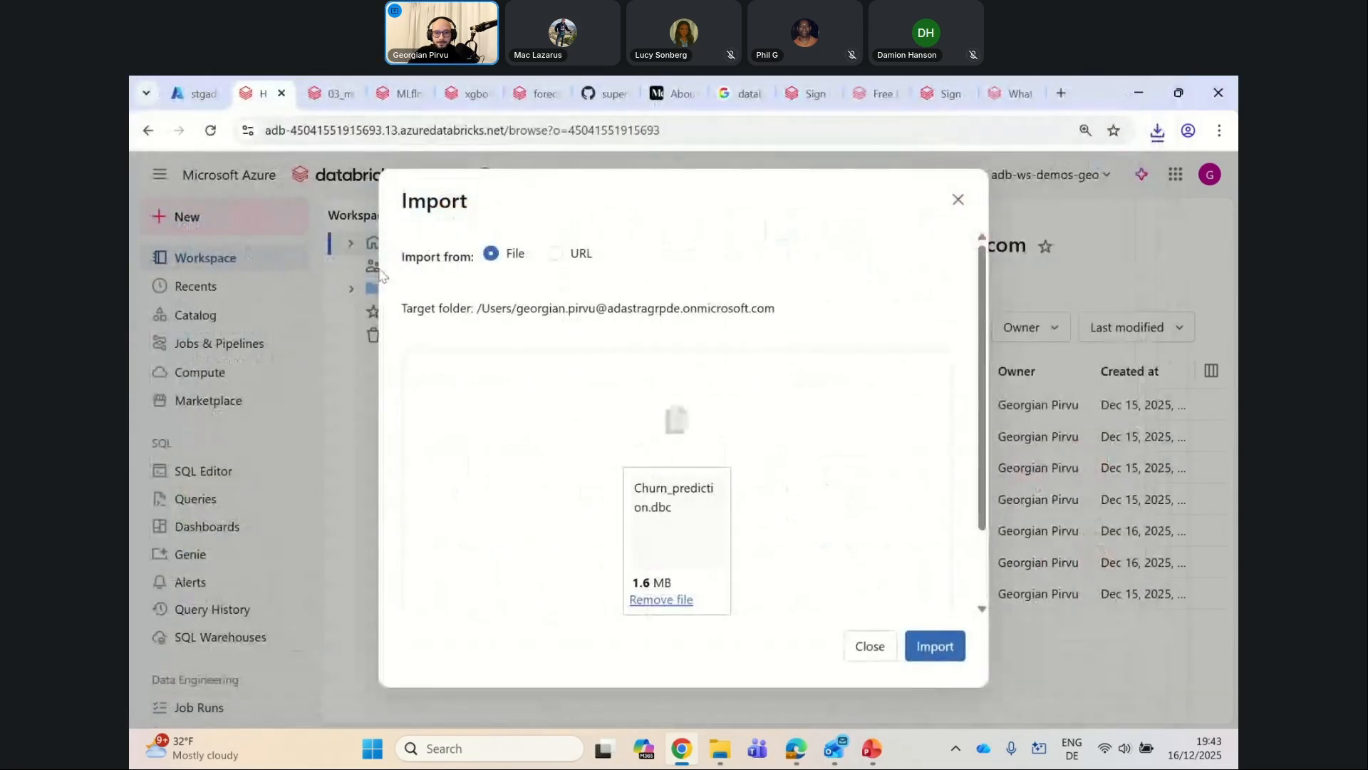
{"action": "left_click", "coordinate": [927, 647]}
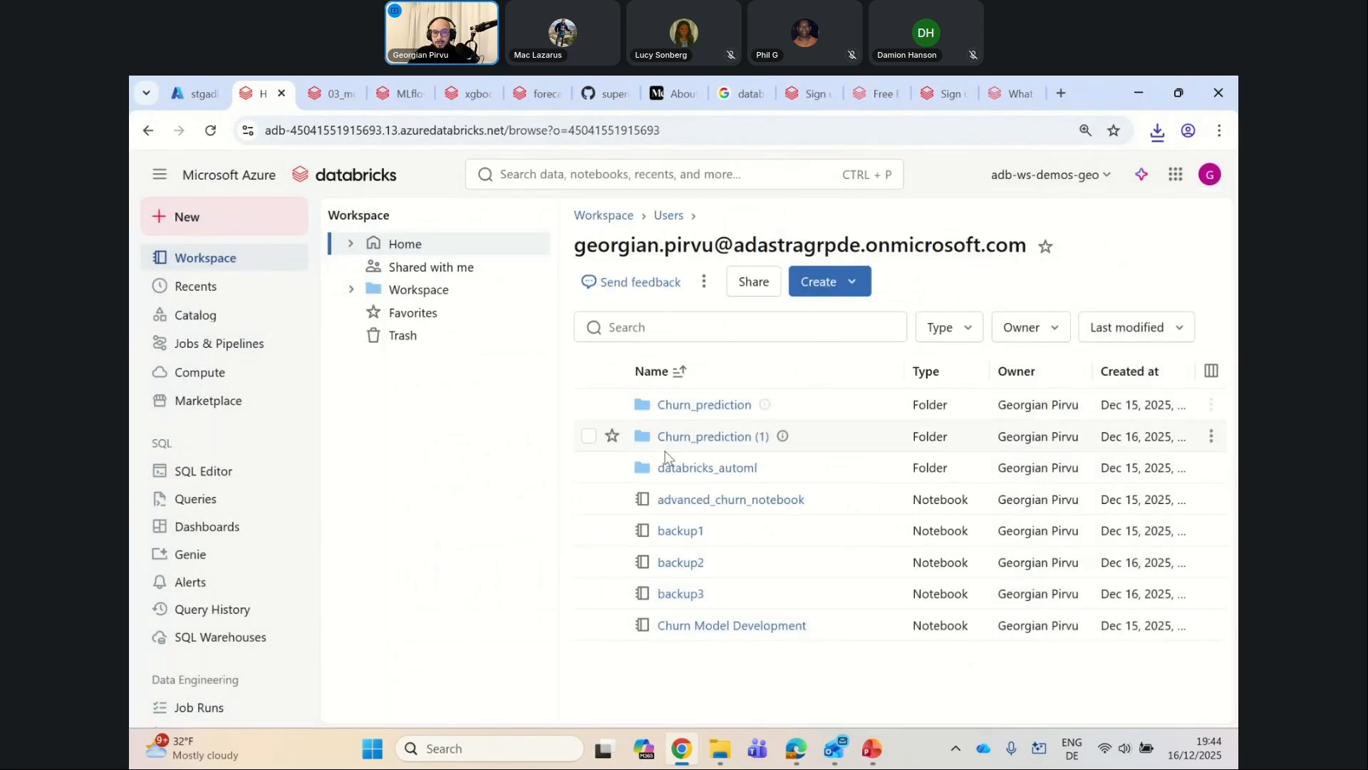
{"action": "left_click", "coordinate": [715, 452]}
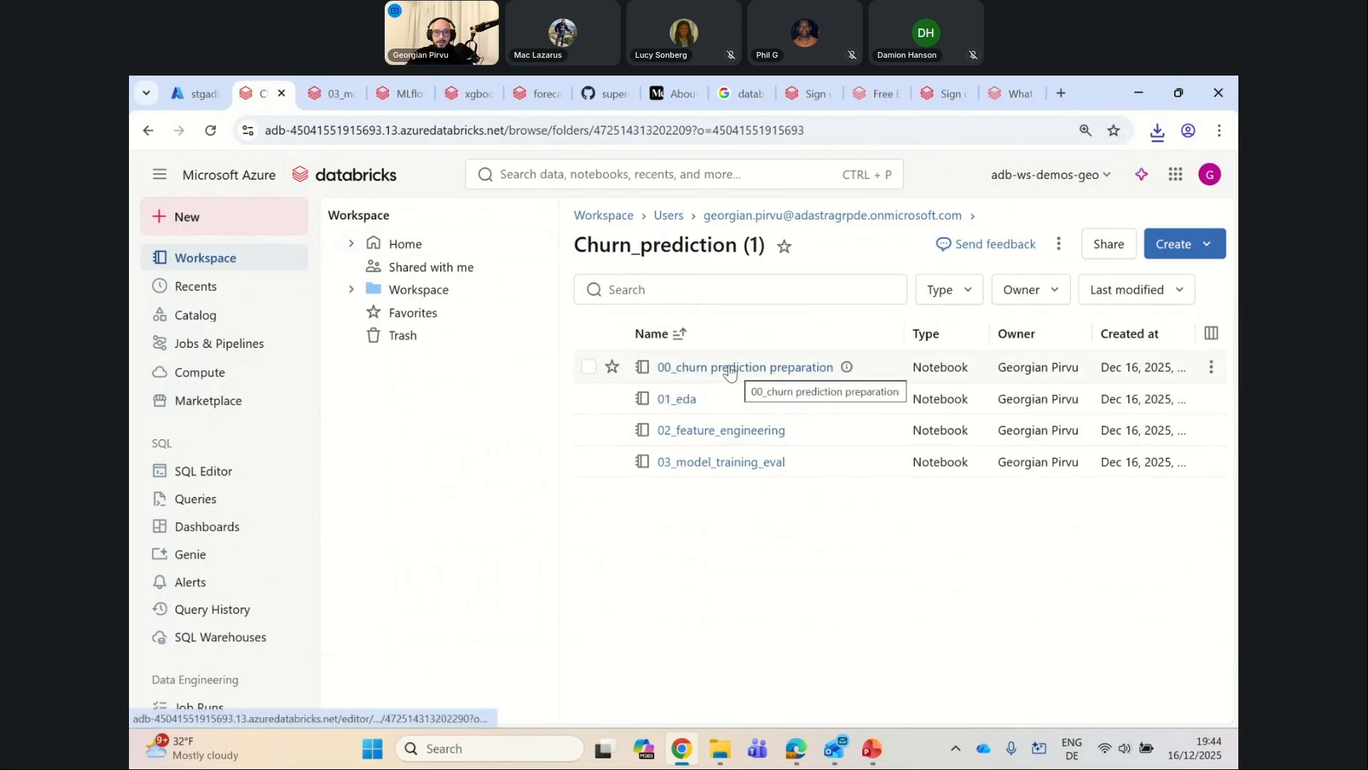
Step: View the data_volume volume in the default schema of the source_system catalog
{"action": "left_click", "coordinate": [213, 319]}
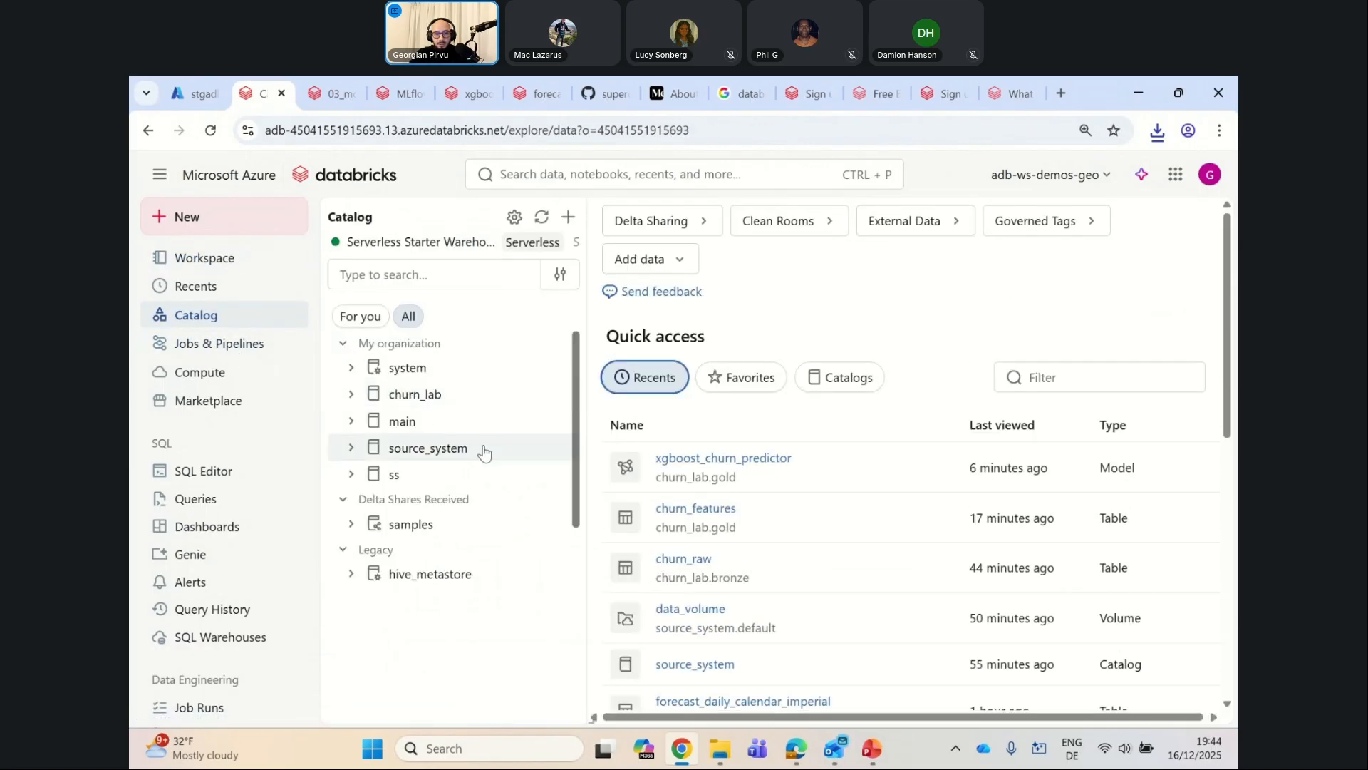
{"action": "left_click", "coordinate": [350, 448]}
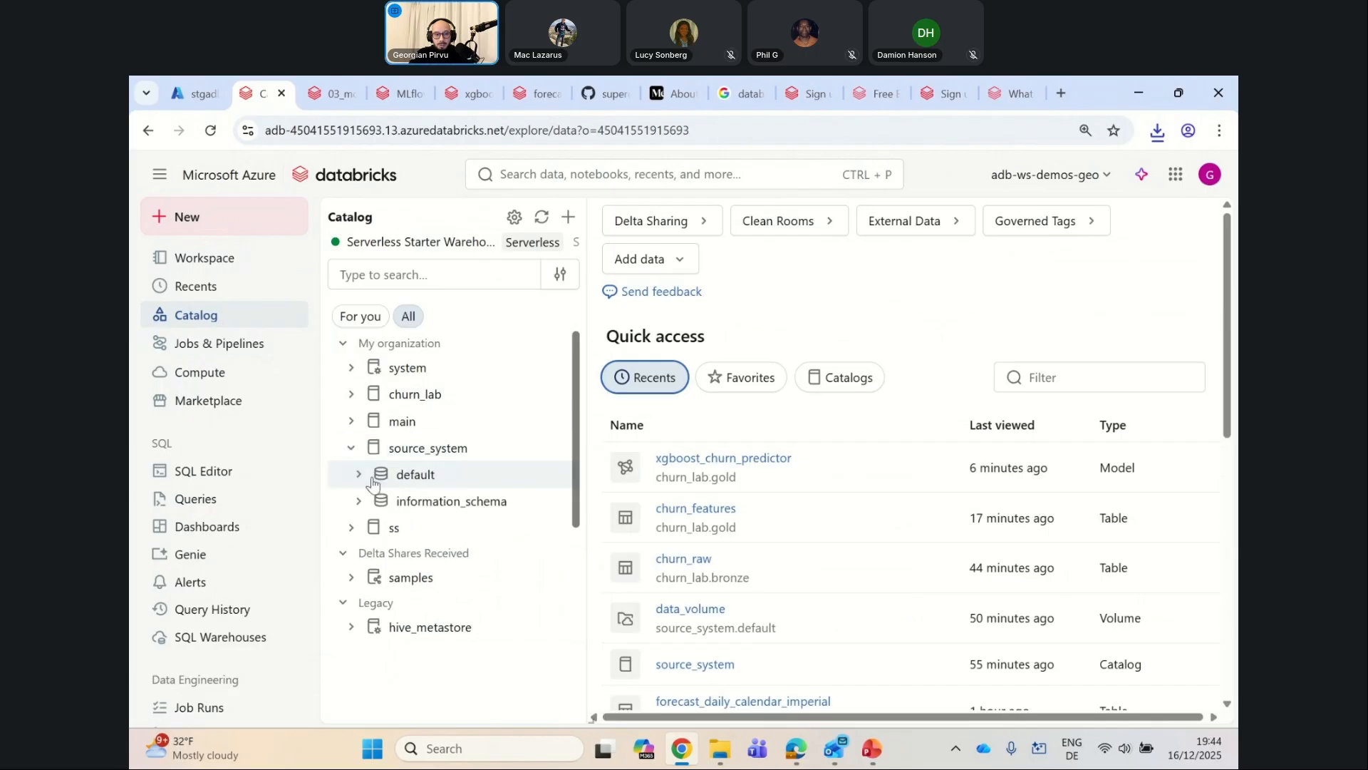
{"action": "left_click", "coordinate": [359, 474]}
{"action": "left_click", "coordinate": [452, 506]}
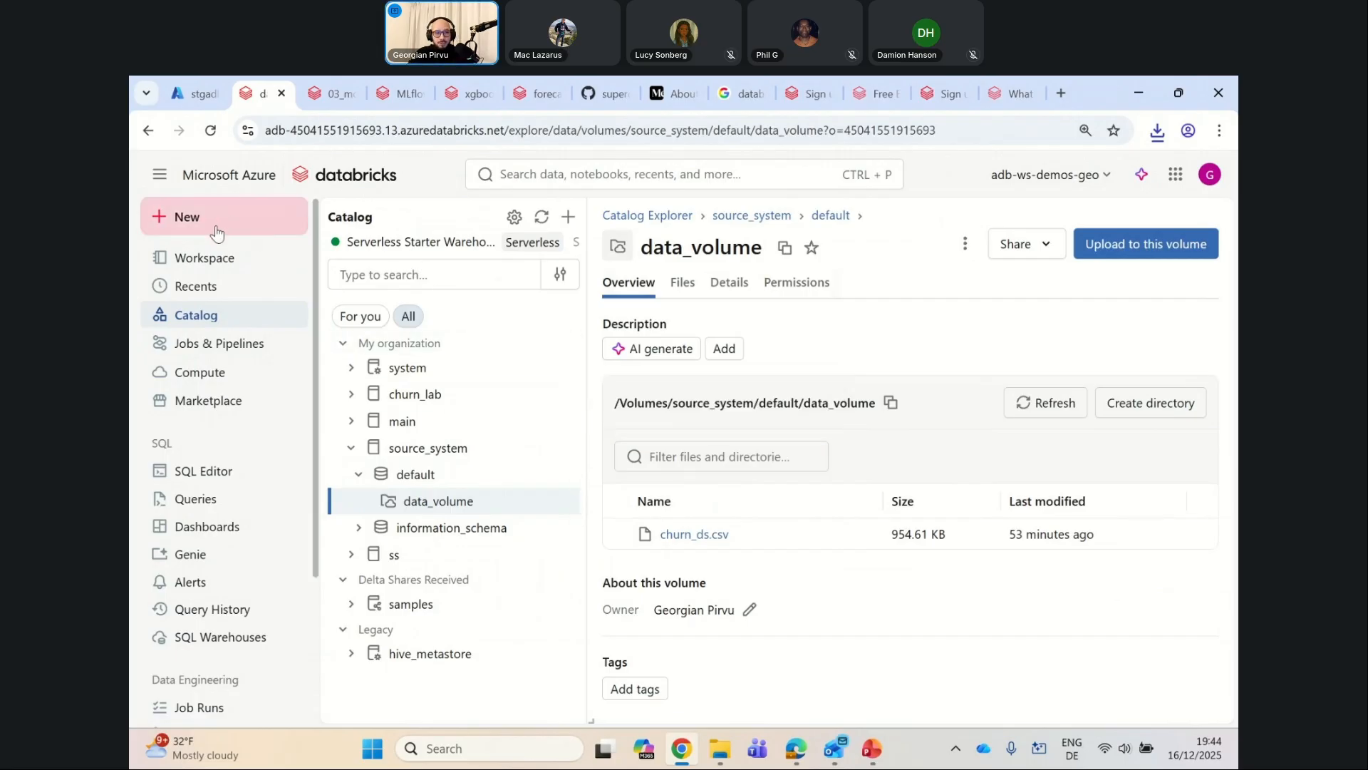
Step: Return to the workspace home folder and open Churn_prediction (1) to view its notebooks
{"action": "left_click", "coordinate": [207, 258]}
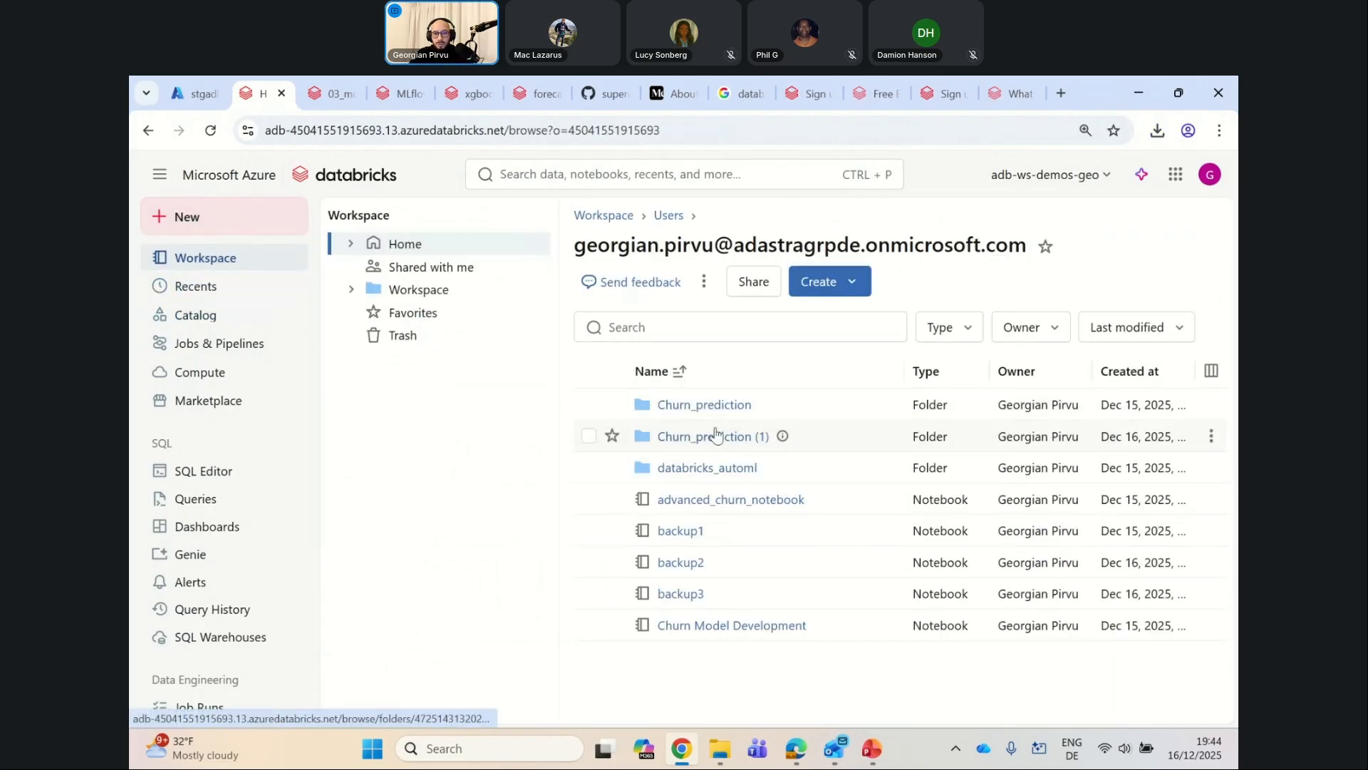
{"action": "left_click", "coordinate": [716, 435]}
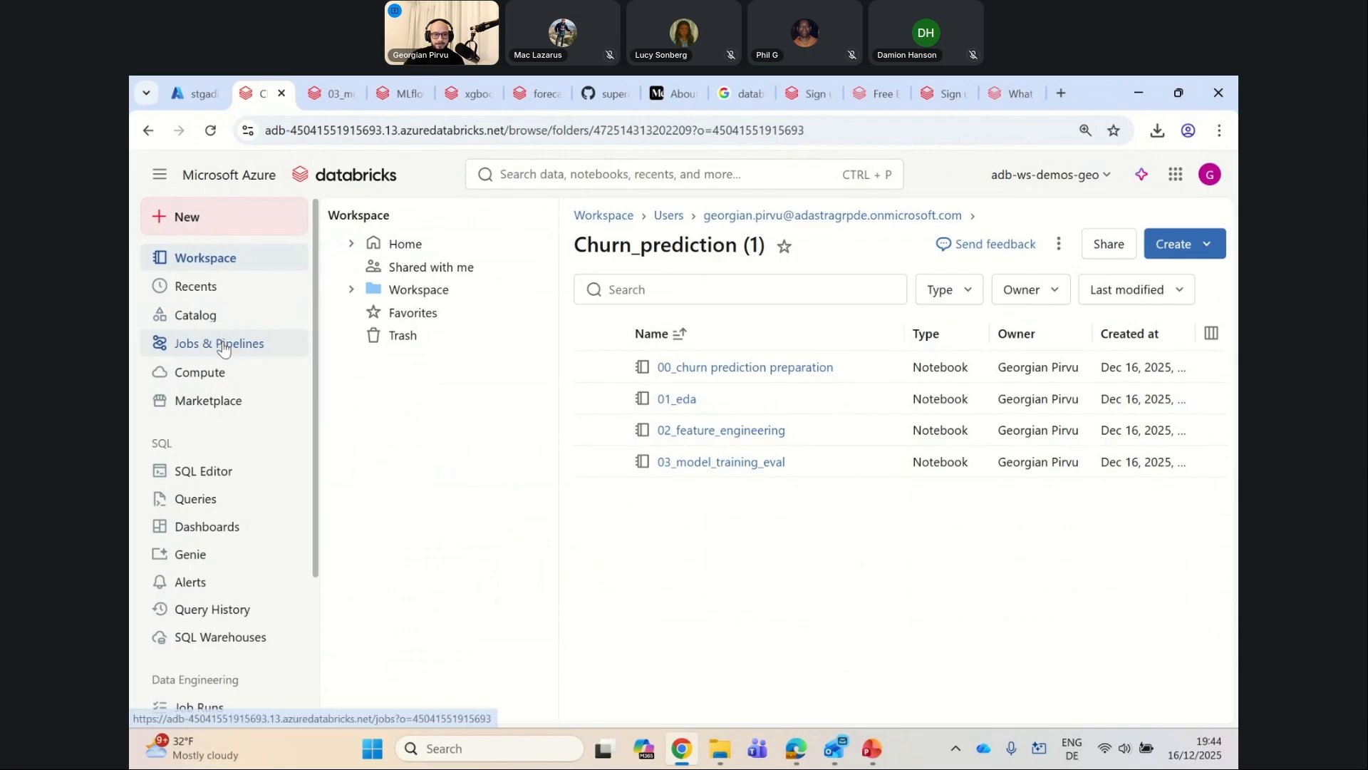
{"action": "scroll", "coordinate": [231, 424], "scroll_direction": "down", "scroll_amount": 3}
{"action": "scroll", "coordinate": [229, 430], "scroll_direction": "up", "scroll_amount": 3}
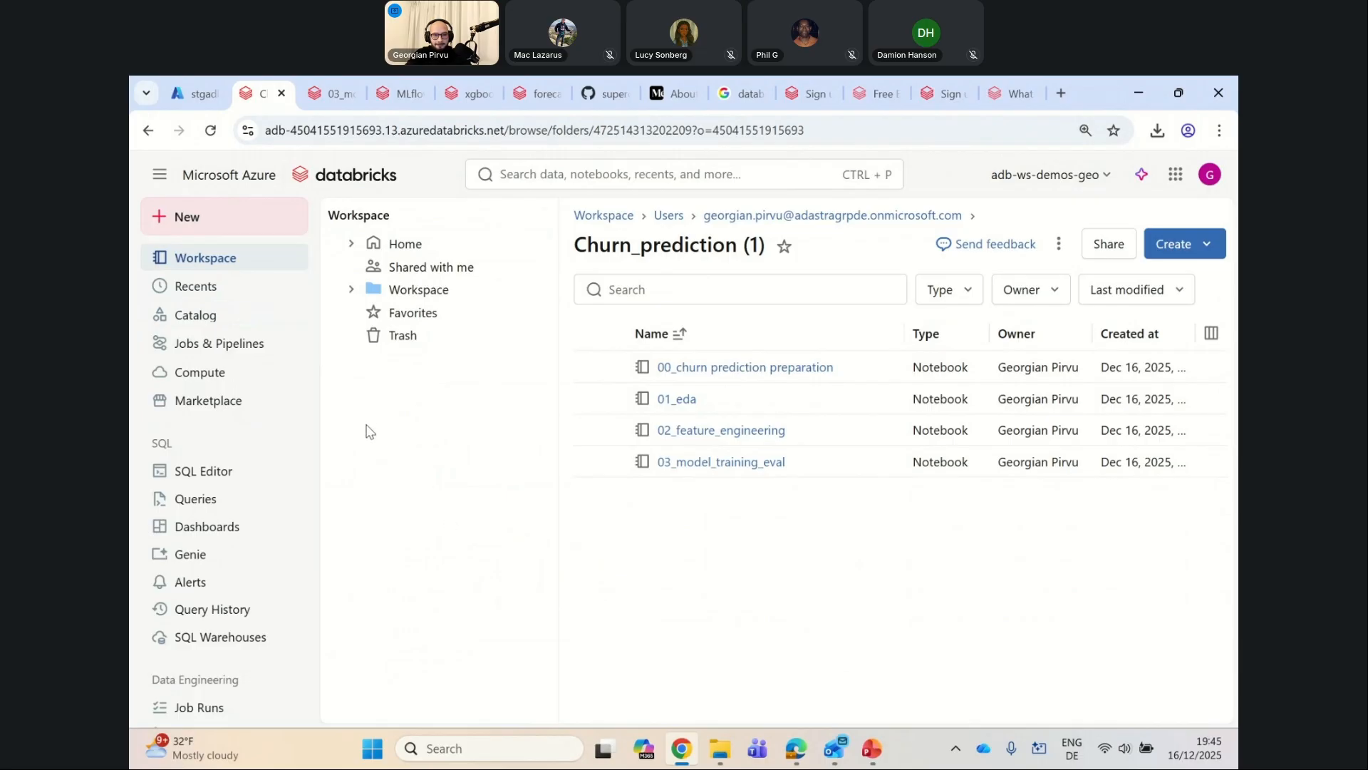
Step: Close the browser tabs for the MLflow run, the XGBoost model, the Google search, the Free Edition and sign-up pages, and the Databricks glossary
{"action": "left_click", "coordinate": [420, 100]}
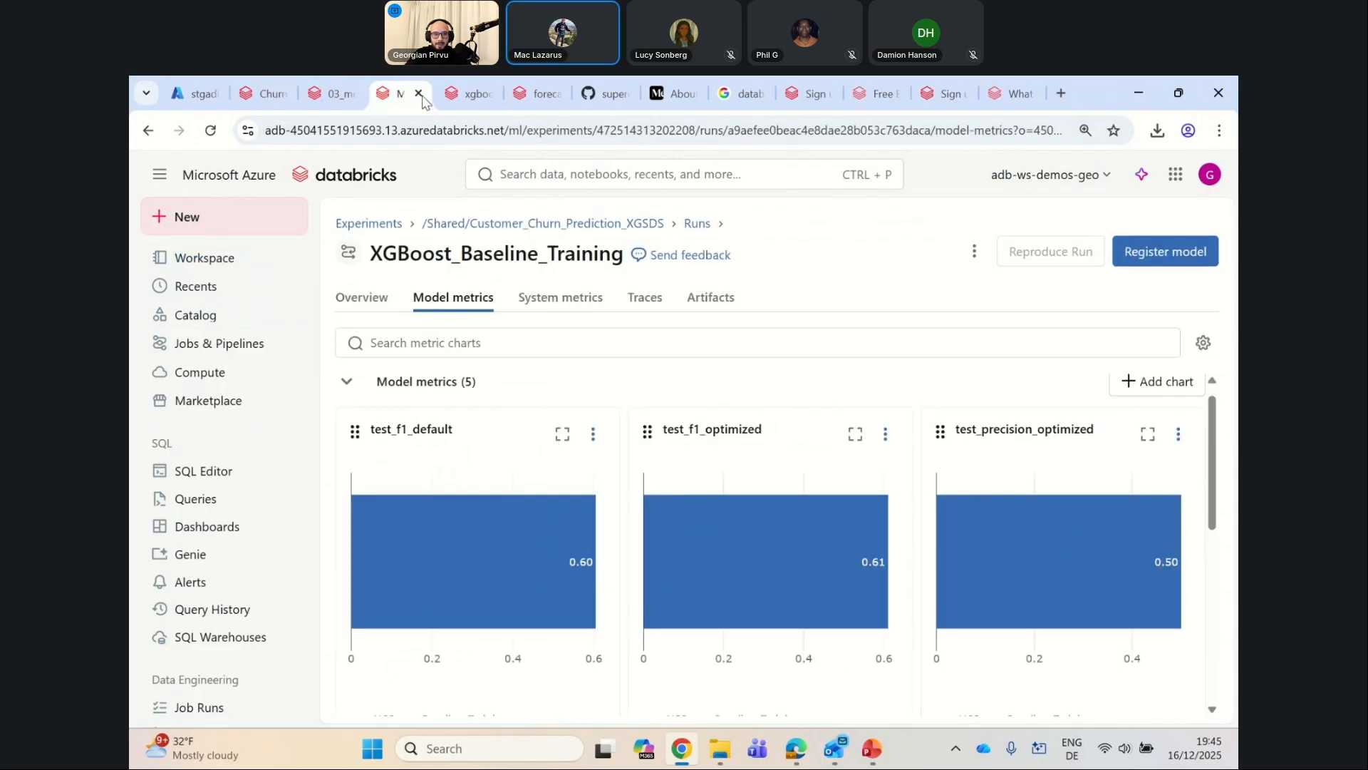
{"action": "left_click", "coordinate": [419, 94]}
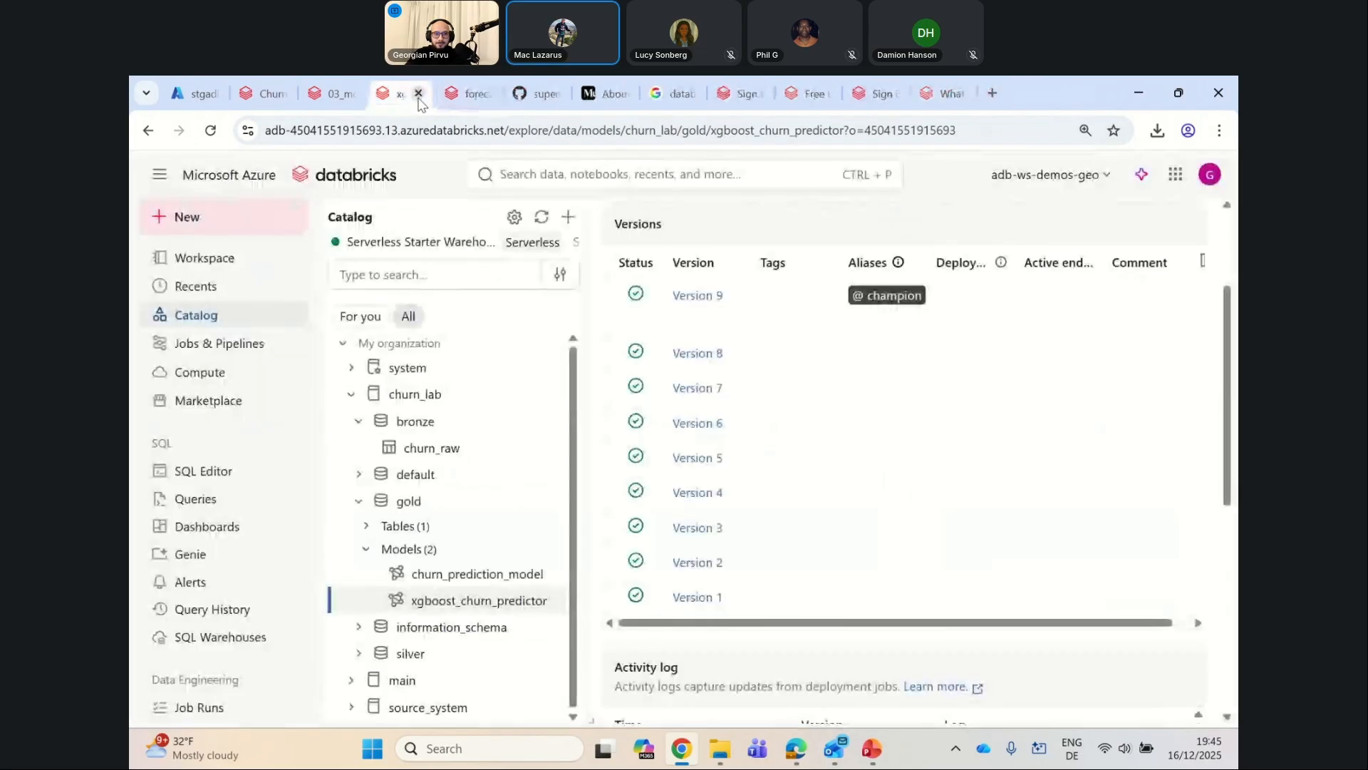
{"action": "left_click", "coordinate": [419, 94]}
{"action": "left_click", "coordinate": [627, 98]}
{"action": "left_click", "coordinate": [627, 98]}
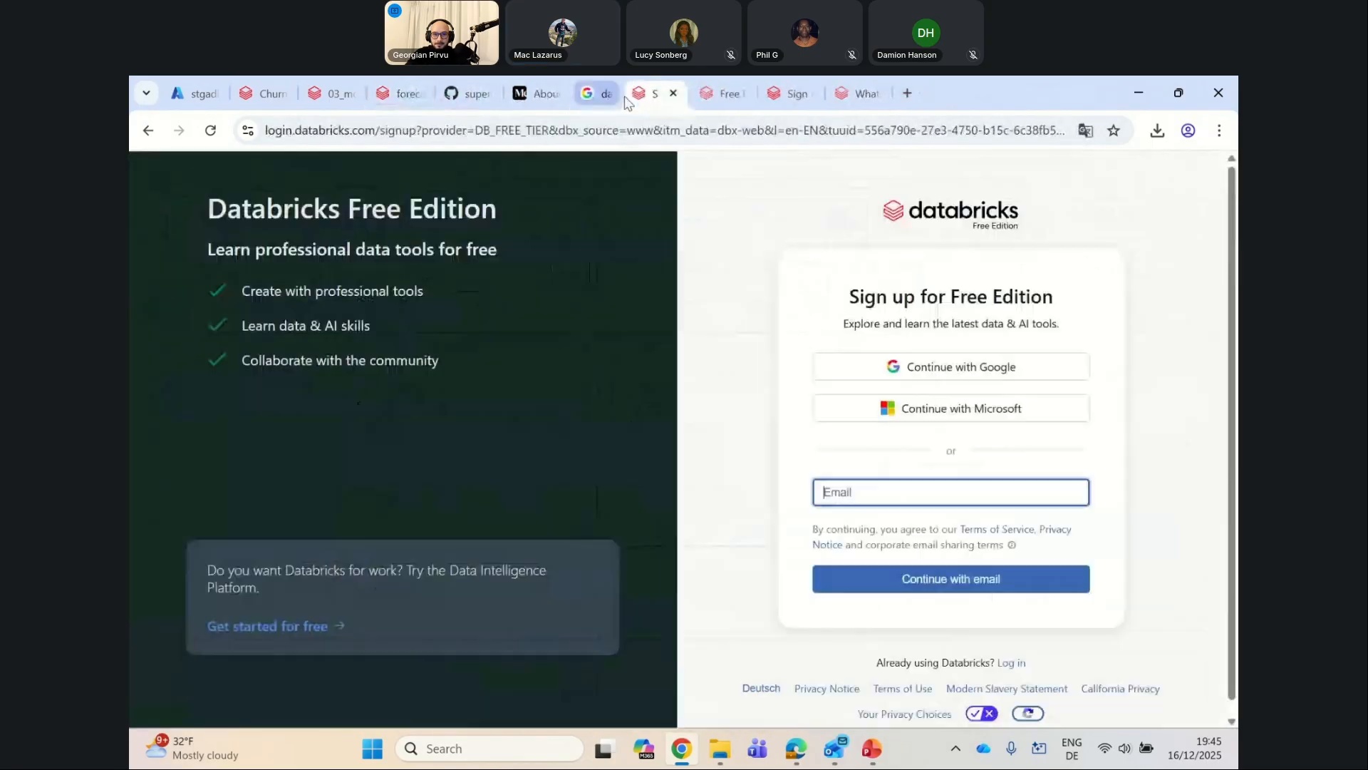
{"action": "left_click", "coordinate": [627, 98]}
{"action": "left_click", "coordinate": [627, 99]}
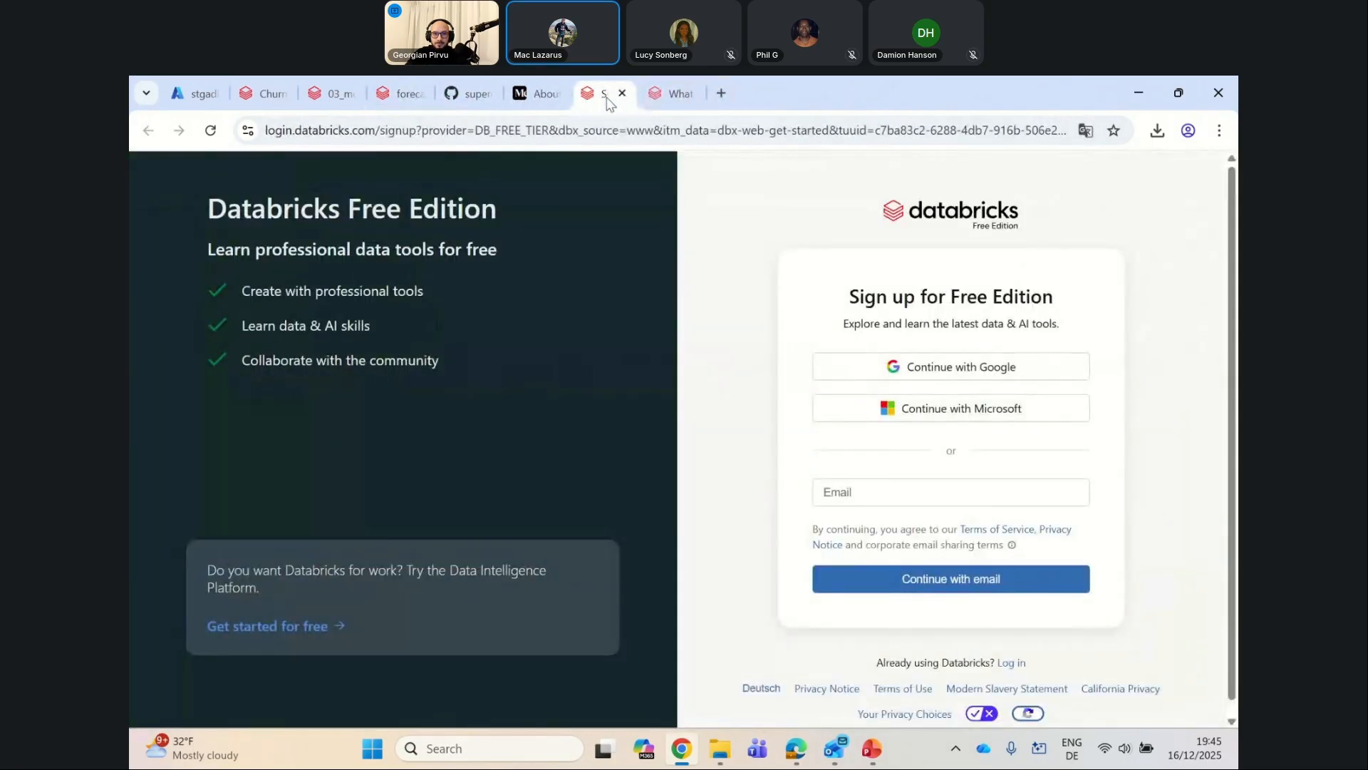
{"action": "left_click", "coordinate": [622, 94]}
{"action": "left_click", "coordinate": [622, 94]}
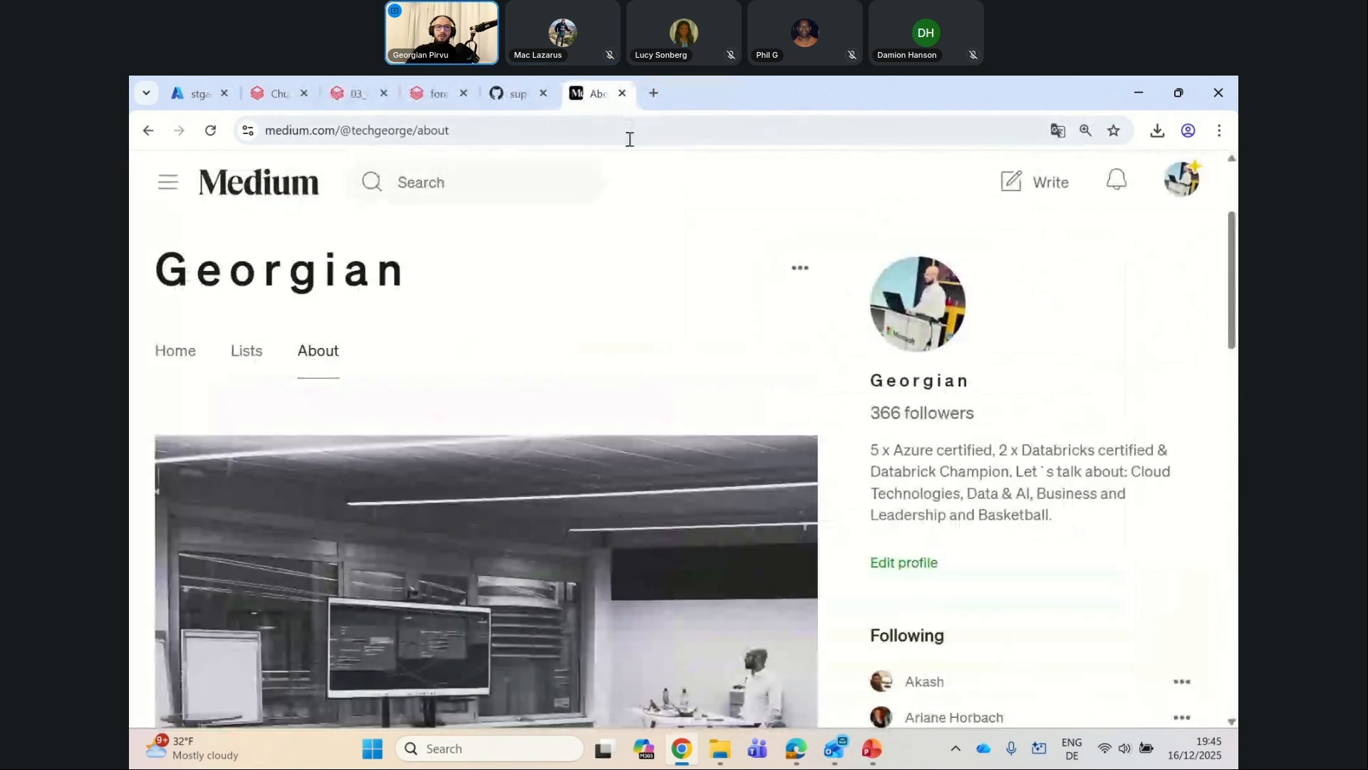
Step: Review the introduction of the 03_model_training_eval notebook, and return to the imported Churn_prediction (1) folder
{"action": "left_click", "coordinate": [339, 96]}
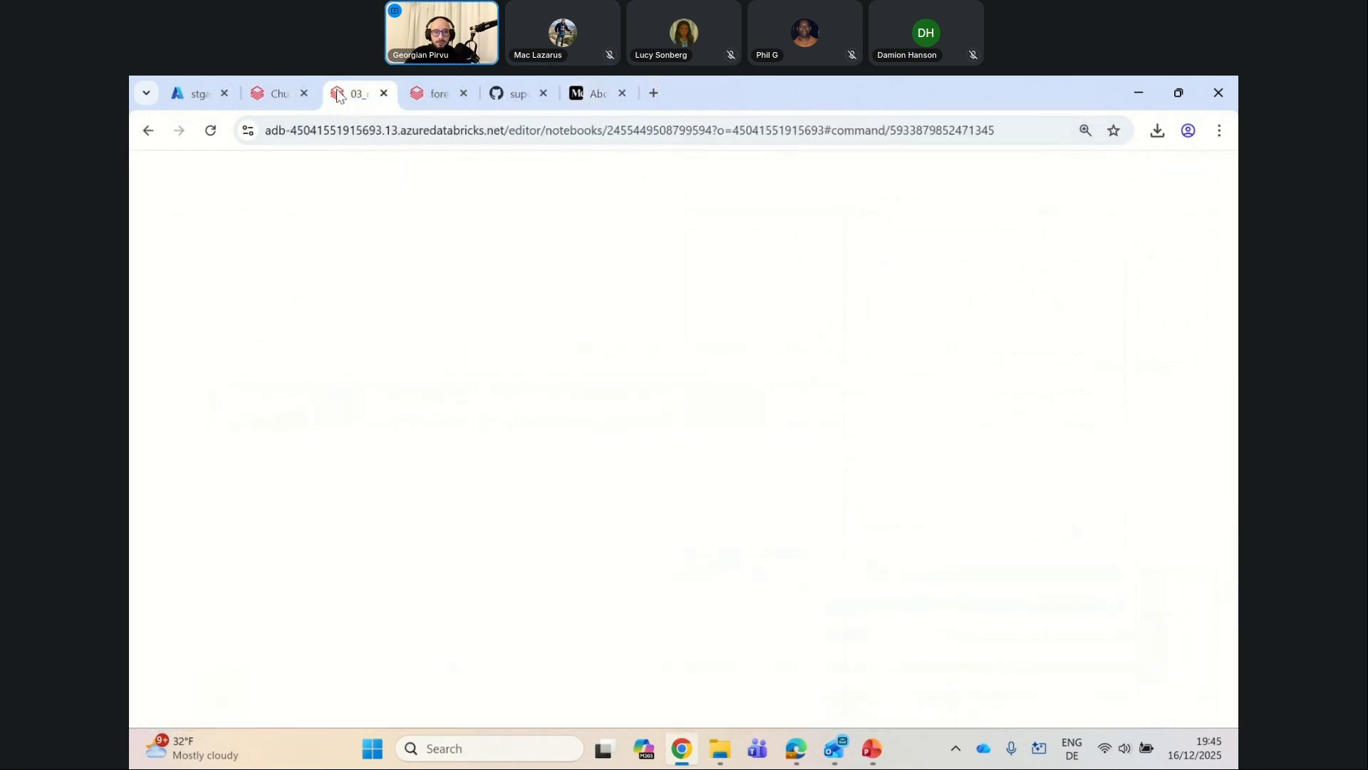
{"action": "scroll", "coordinate": [563, 436], "scroll_direction": "down", "scroll_amount": 8}
{"action": "scroll", "coordinate": [563, 436], "scroll_direction": "up", "scroll_amount": 4}
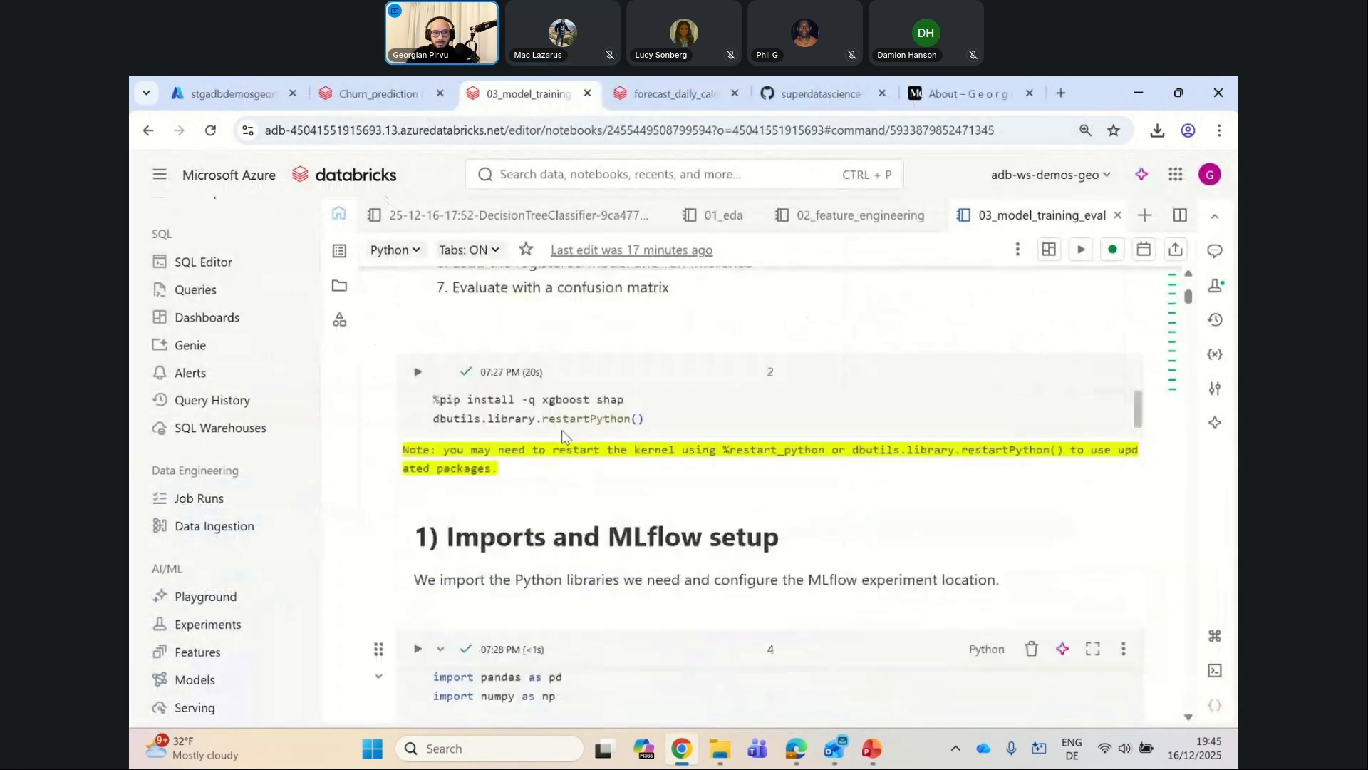
{"action": "scroll", "coordinate": [563, 436], "scroll_direction": "up", "scroll_amount": 5}
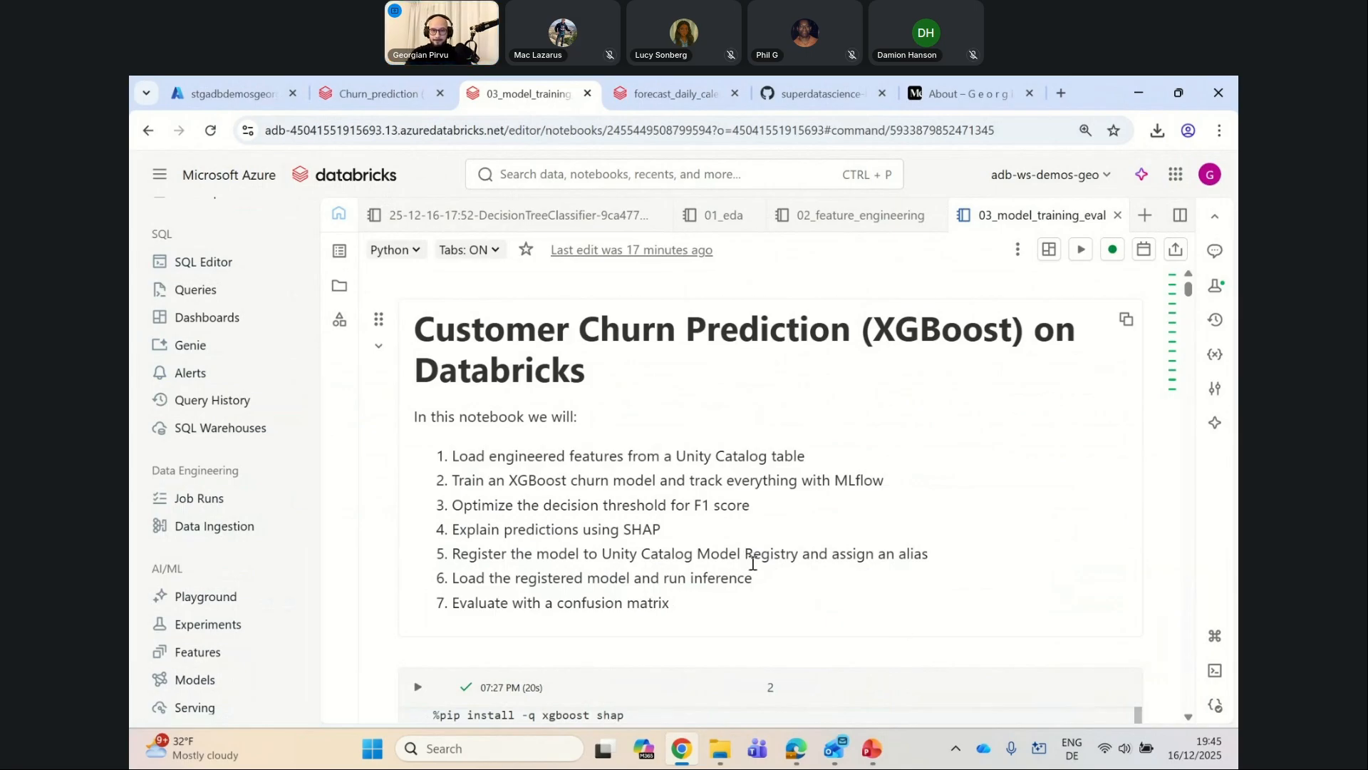
{"action": "left_click", "coordinate": [387, 84]}
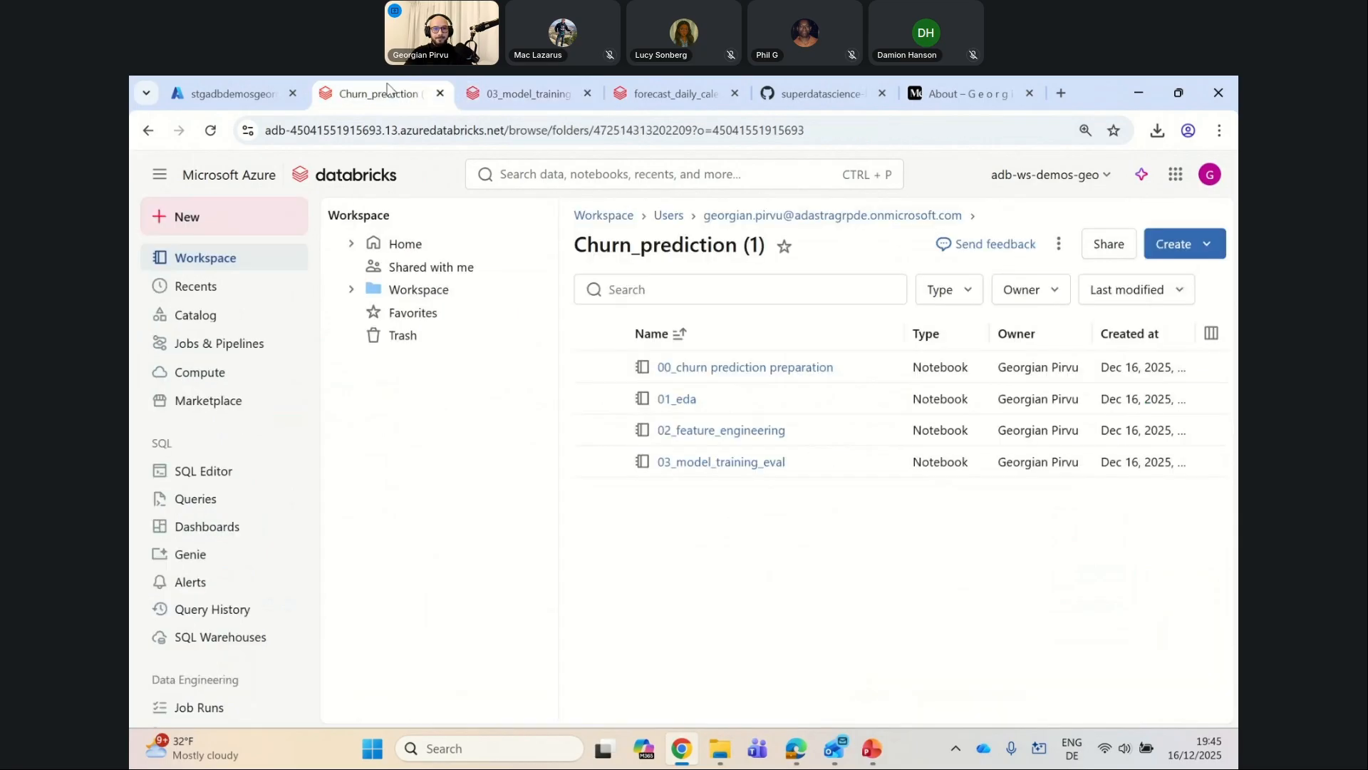